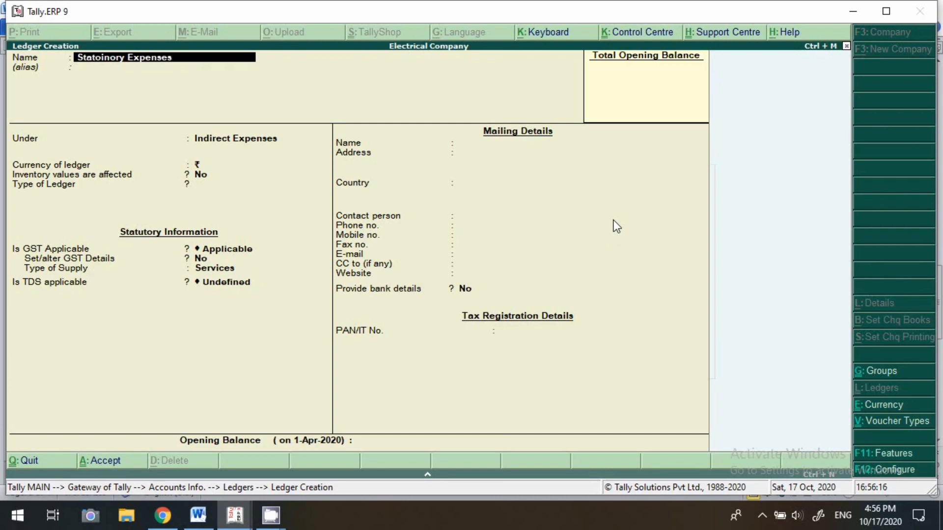
Complete the ledger name as "Statoinory Expenses 5 %" and set its type of ledger to Not Applicable
type("5 %")
key("Return")
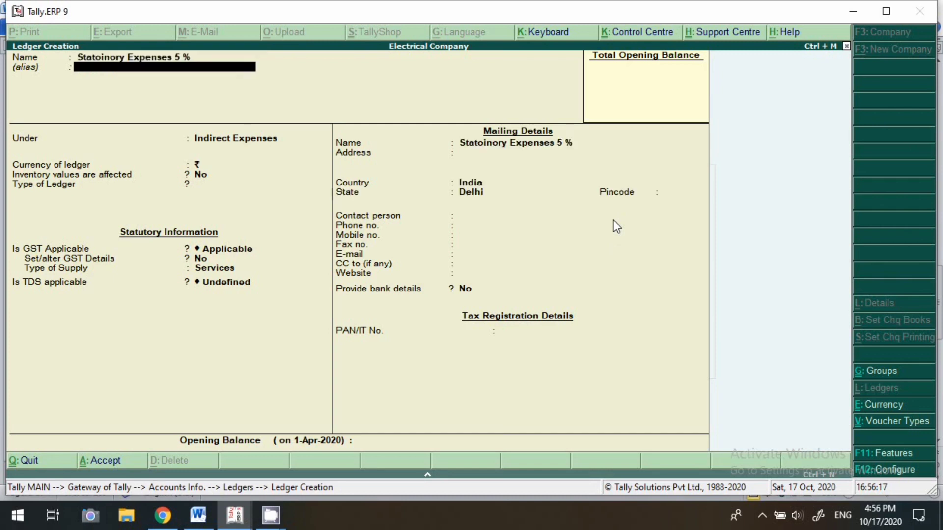
key("Return")
key("Return")
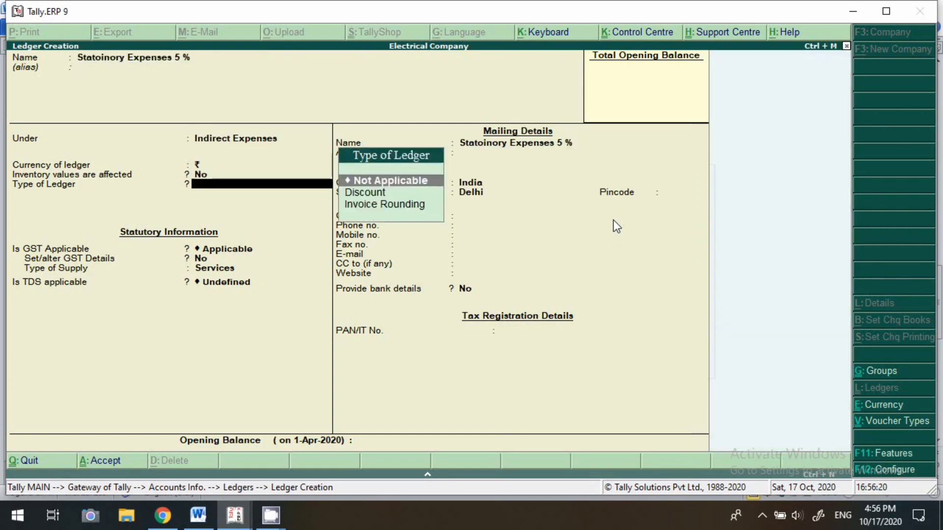
key("Return")
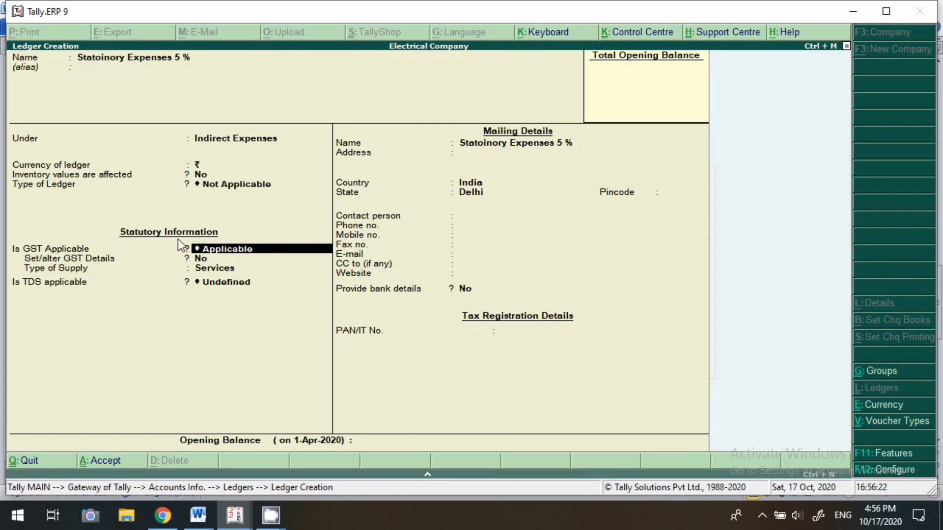
Enable setting GST details for the 5 % stationery ledger and choose Purchase Taxable as the nature of transaction
left_click(199, 258)
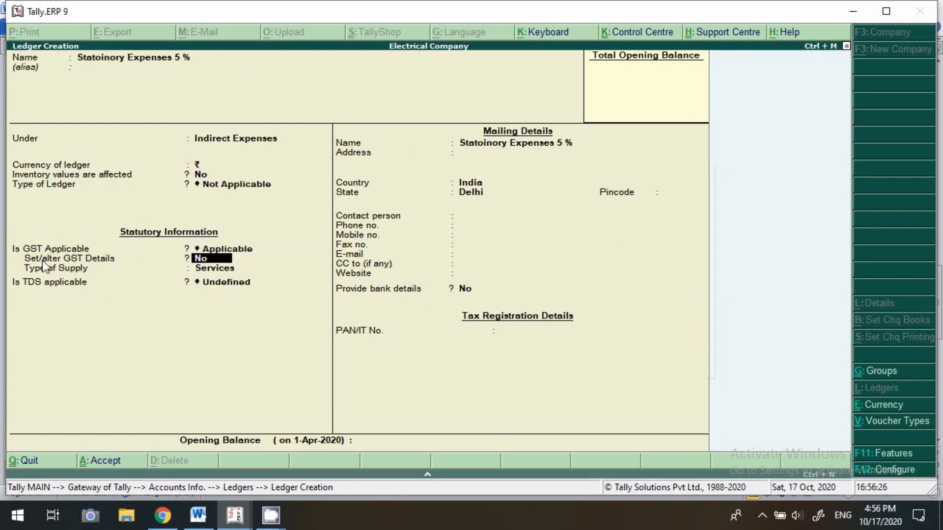
type("y")
key("Return")
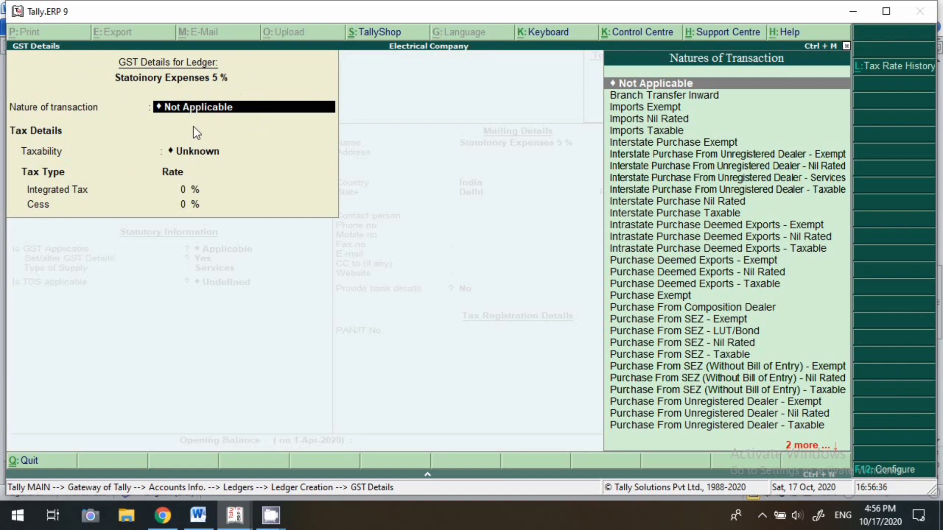
type("P")
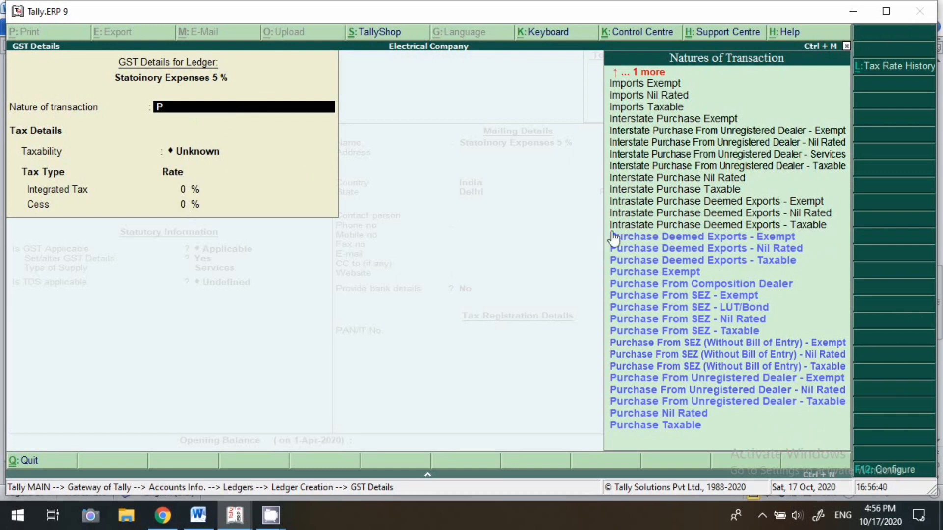
key("Down")
key("Down")
key("Down")
key("Down")
key("Down")
key("Down")
key("Down")
key("Down")
key("Down")
key("Down")
key("Down")
key("Down")
key("Down")
key("Down")
key("Down")
key("Down")
key("Down")
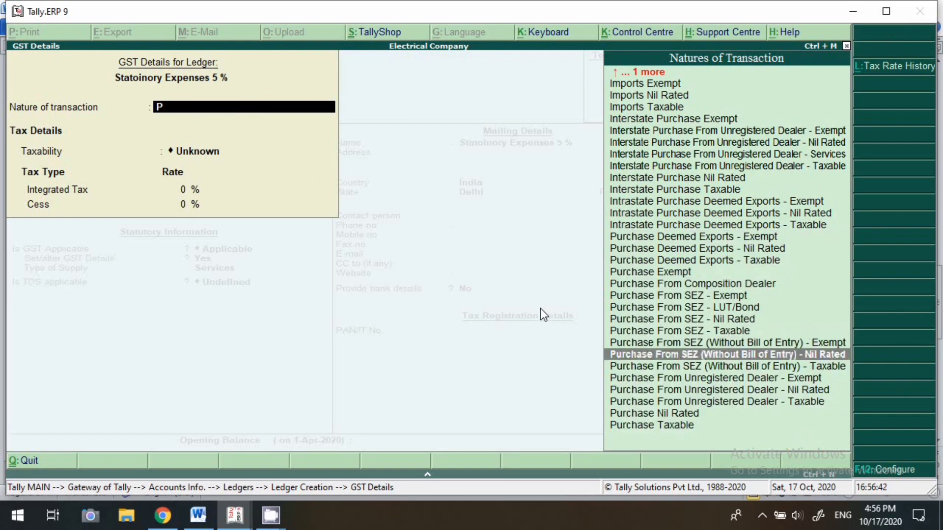
key("Return")
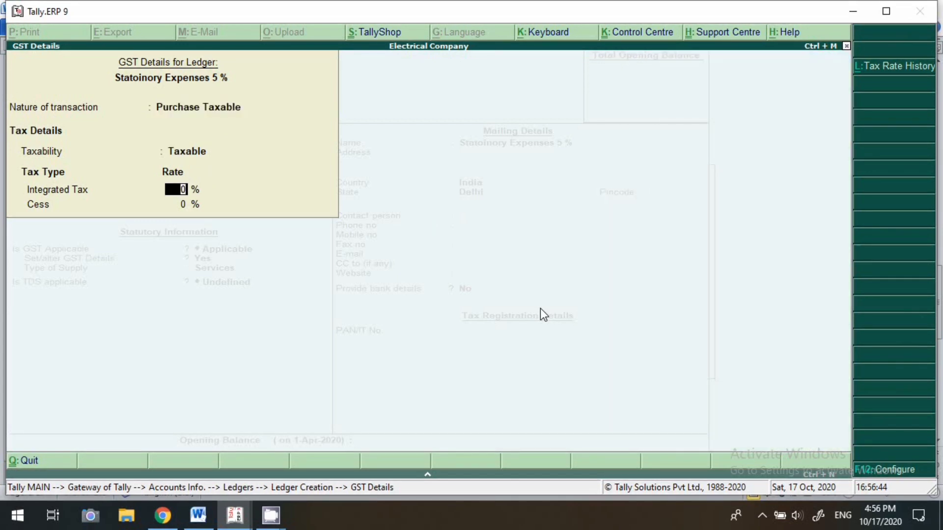
Set the 5 % ledger's integrated tax rate to 5 %, keep the default cess, and finish its GST details
type("5")
key("Return")
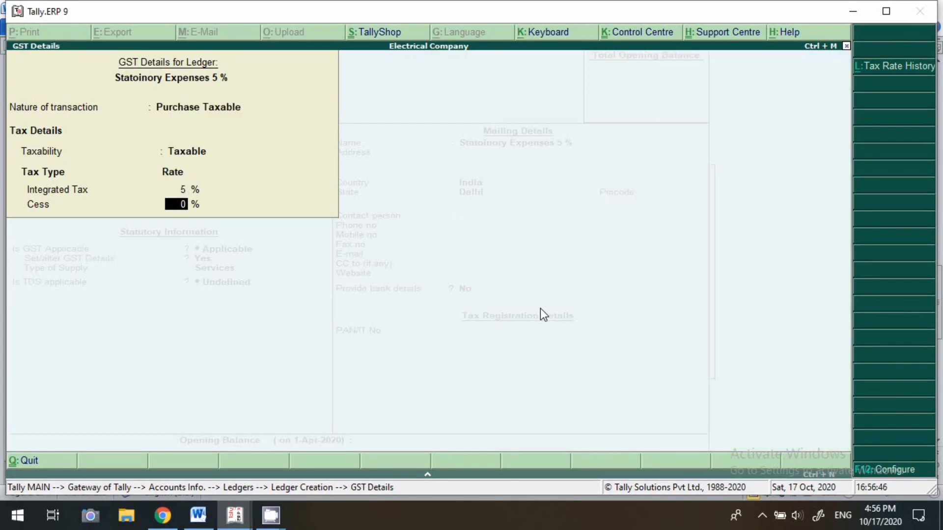
key("Return")
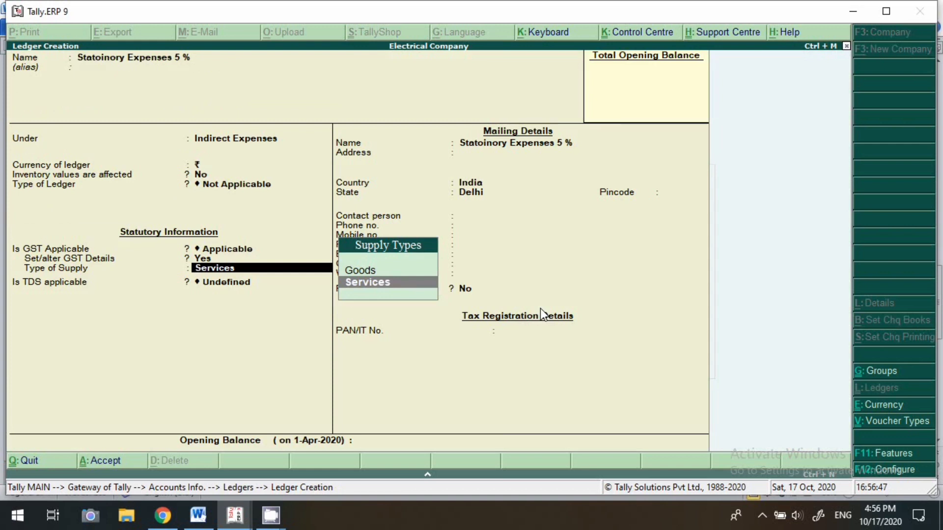
Set the 5 % ledger's type of supply to Goods and keep TDS applicability as Undefined
key("Return")
key("BackSpace")
key("Up")
key("Return")
key("Return")
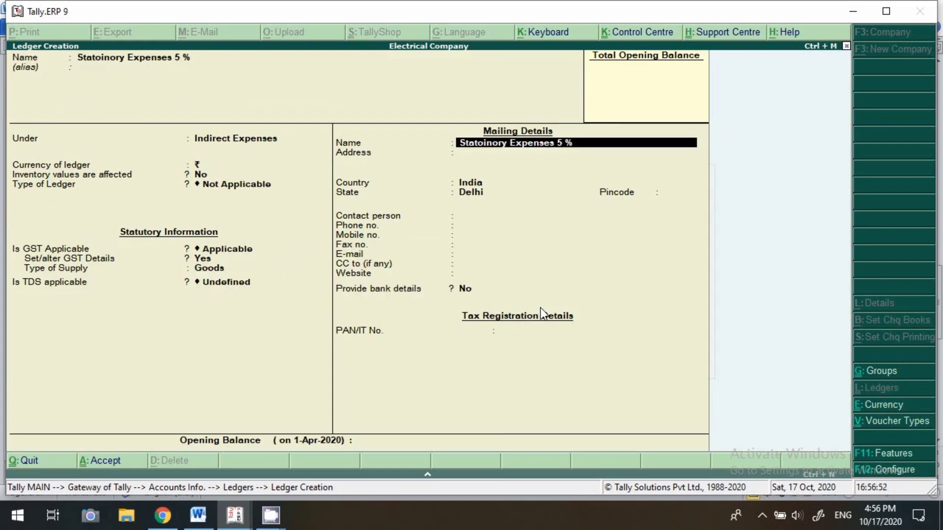
Keep the default mailing, bank and tax registration details and save the 5 % stationery expenses ledger
key("Return")
key("Return")
key("Return")
key("Return")
key("Return")
key("Return")
key("Return")
key("Return")
key("Return")
key("Return")
key("Return")
key("Return")
key("Return")
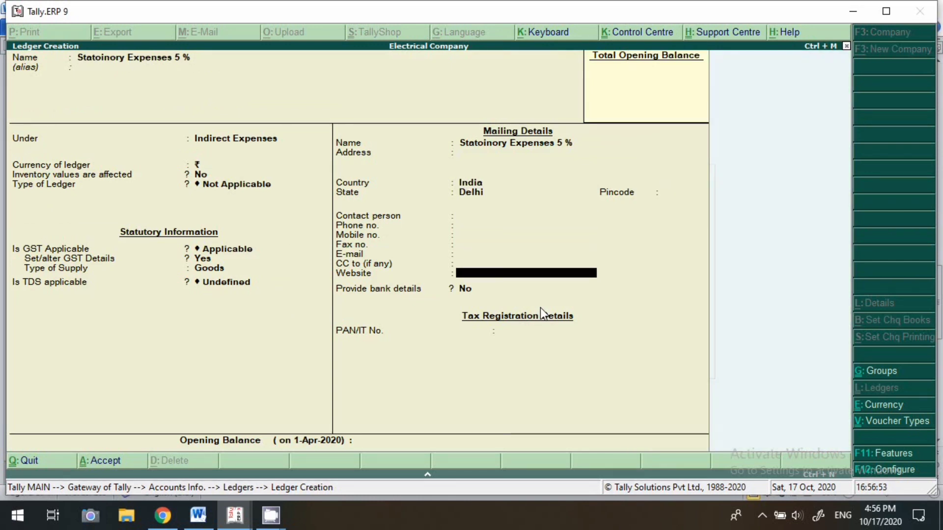
key("Return")
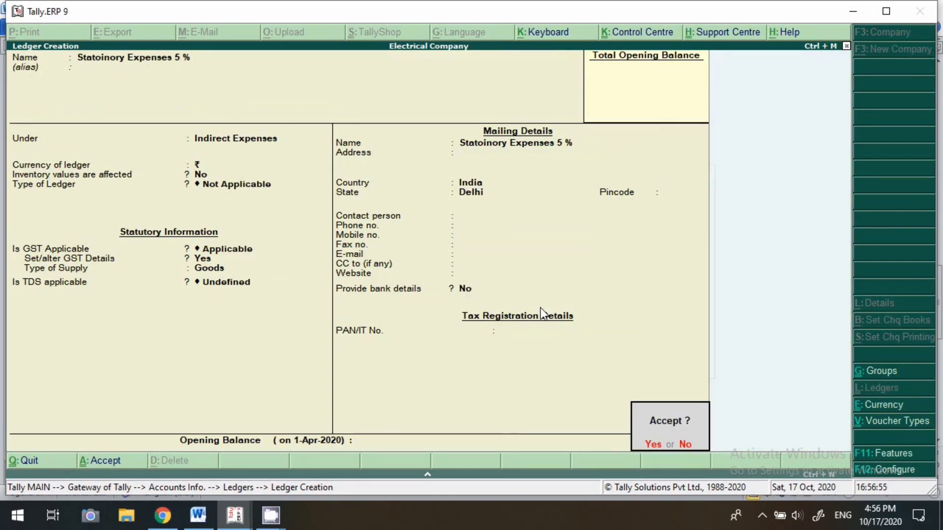
key("Return")
Start a ledger named "Statoinpry Expenses 12%" under Indirect Expenses, with type of ledger Not Applicable
type("S")
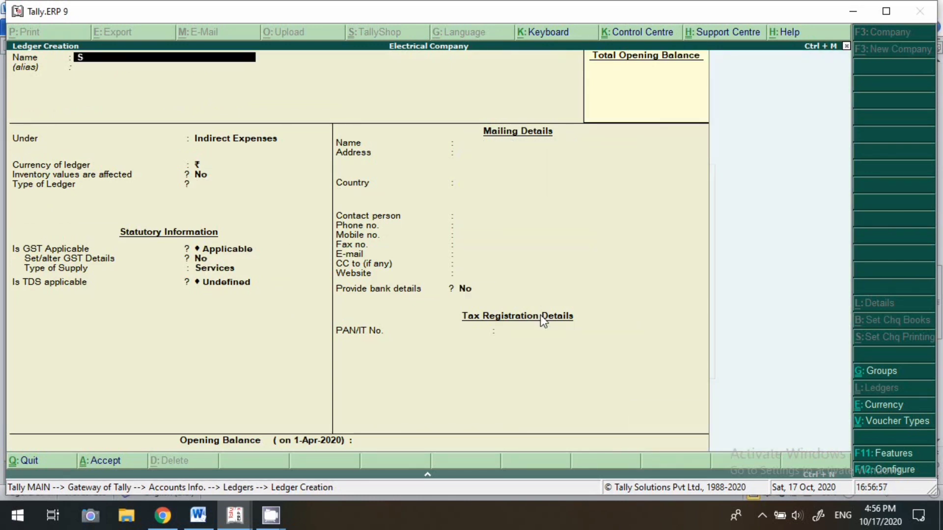
type("tatoinpry Expenses ")
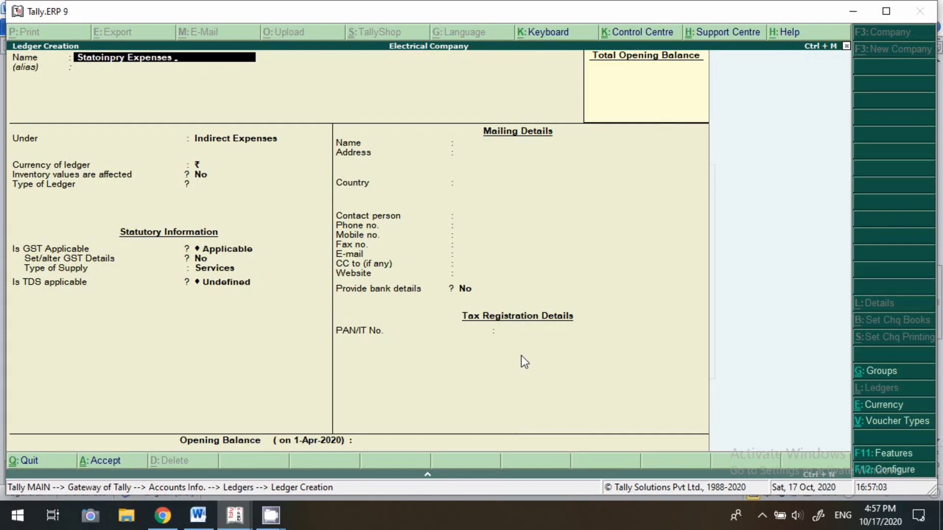
type("12%")
key("Return")
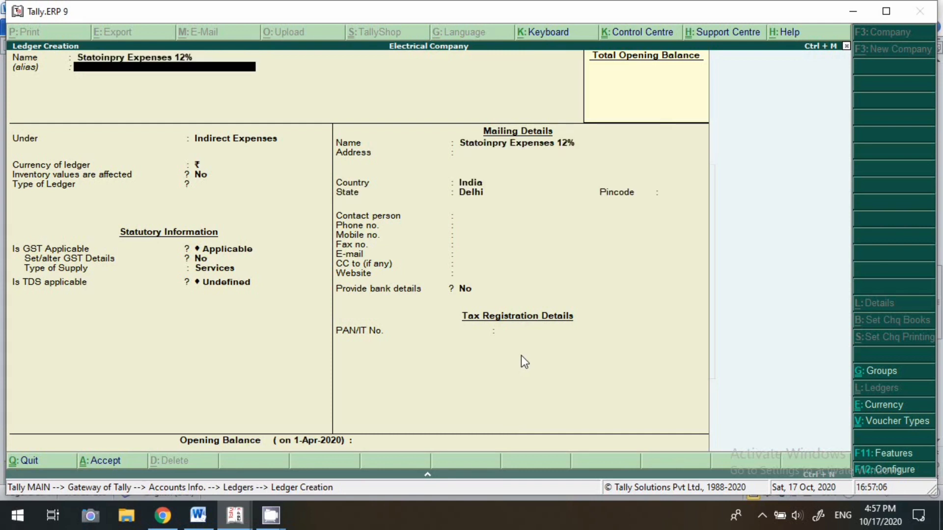
key("Return")
key("Return")
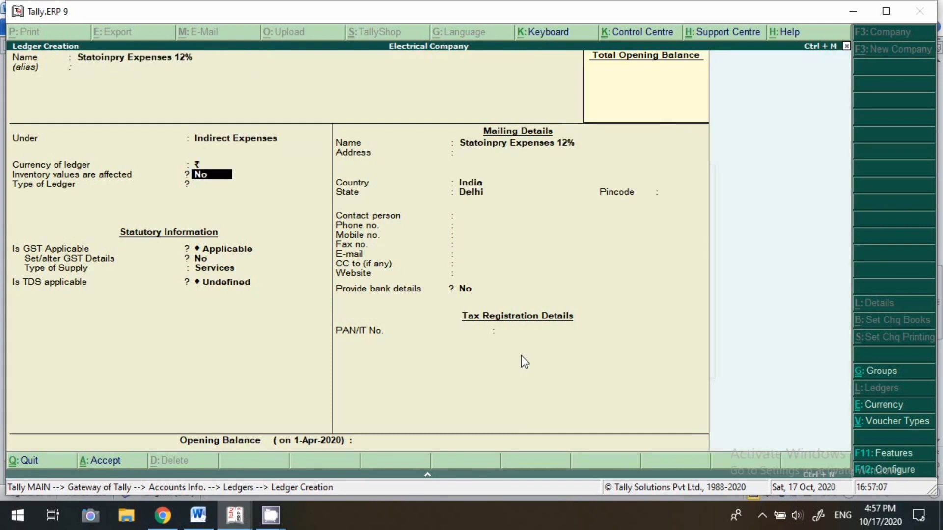
key("Return")
key("Return")
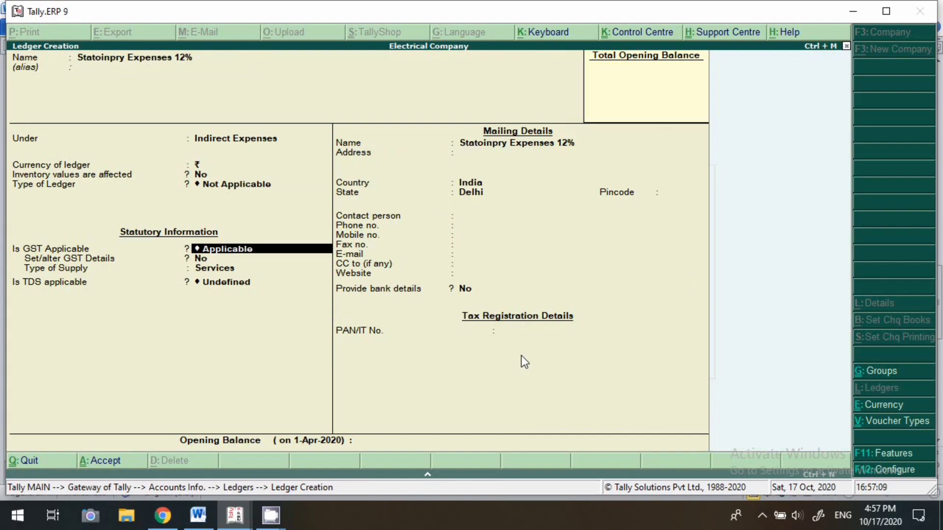
Enable setting GST details for the 12% stationery ledger and choose Purchase Taxable as the nature of transaction
key("Return")
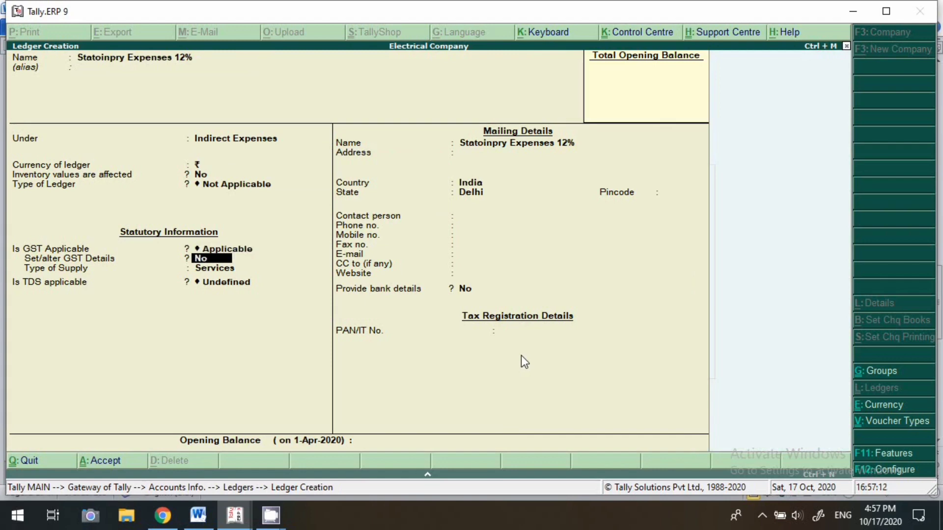
key("y")
key("Return")
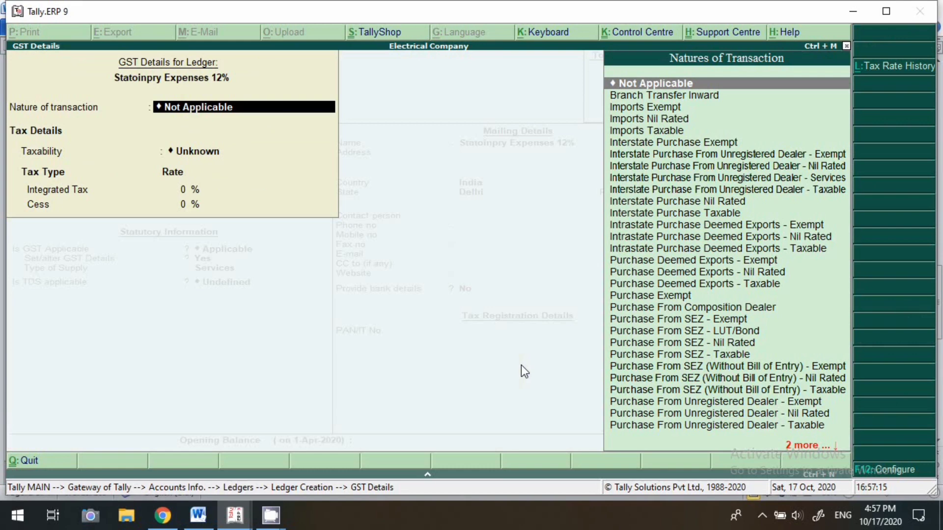
type("Pu")
key("Down")
key("Down")
key("Down")
key("Down")
key("Down")
key("Down")
key("Down")
key("Down")
key("Down")
key("Down")
key("Down")
key("Down")
key("Down")
key("Down")
key("Down")
key("Down")
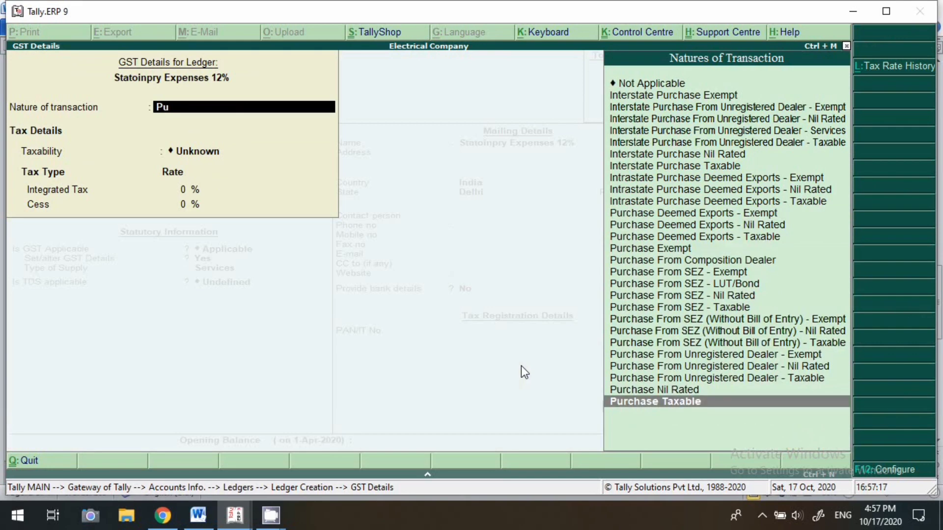
key("Return")
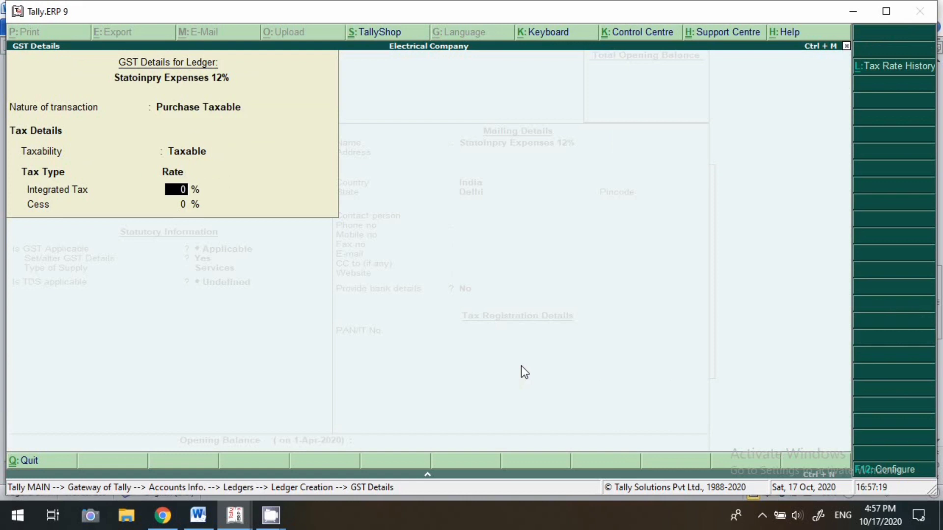
Set the 12% ledger's integrated tax rate to 12 % and its type of supply to Goods
type("12")
key("Return")
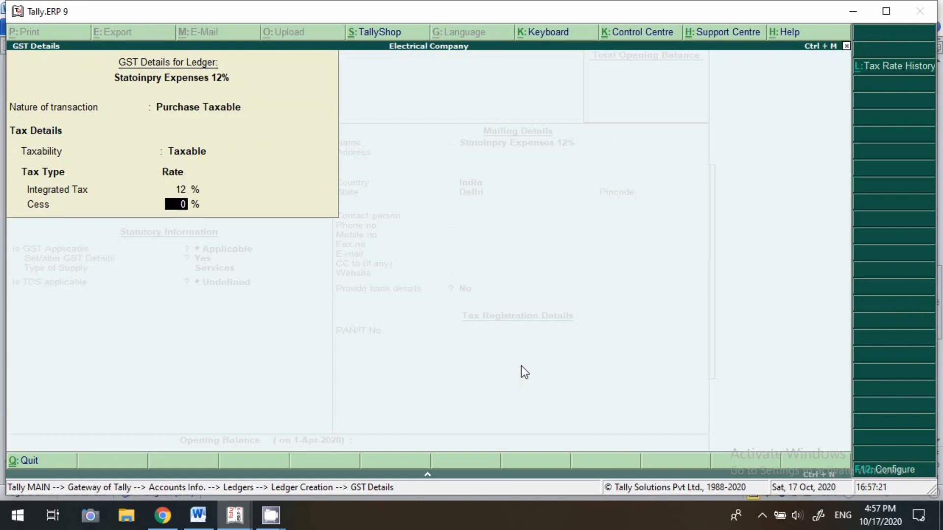
key("Return")
key("Up")
key("Return")
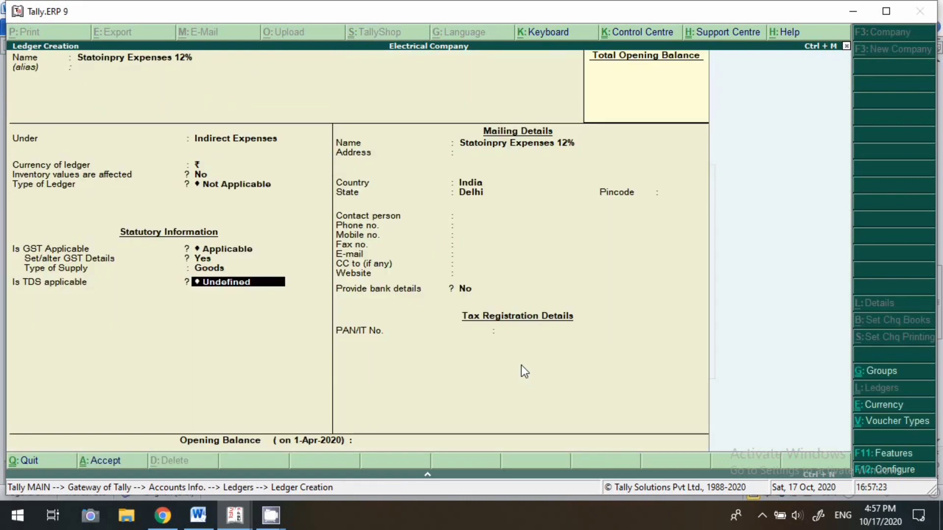
Keep the remaining TDS, mailing, bank and tax registration defaults and save the 12% stationery expenses ledger
key("Return")
key("Return")
key("Return")
key("Return")
key("Return")
key("Return")
key("Return")
key("Return")
key("Return")
key("Return")
key("Return")
key("Return")
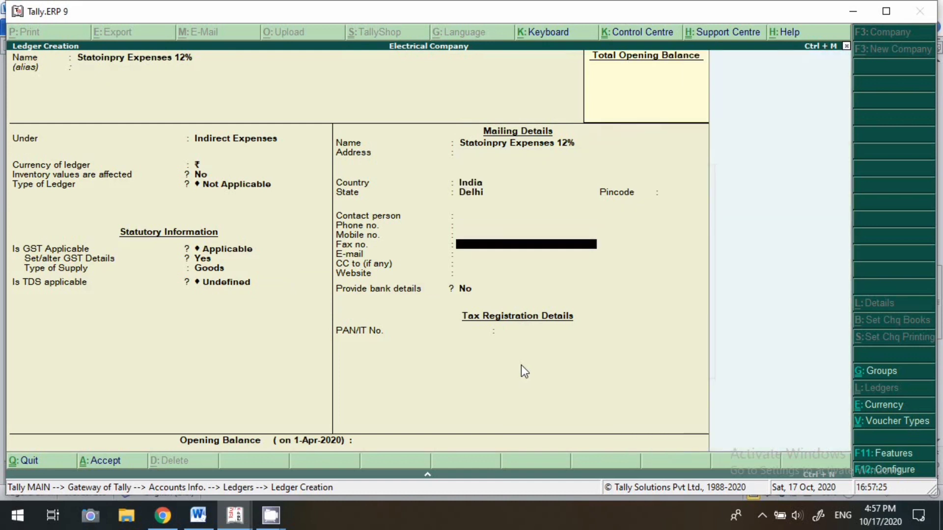
key("Return")
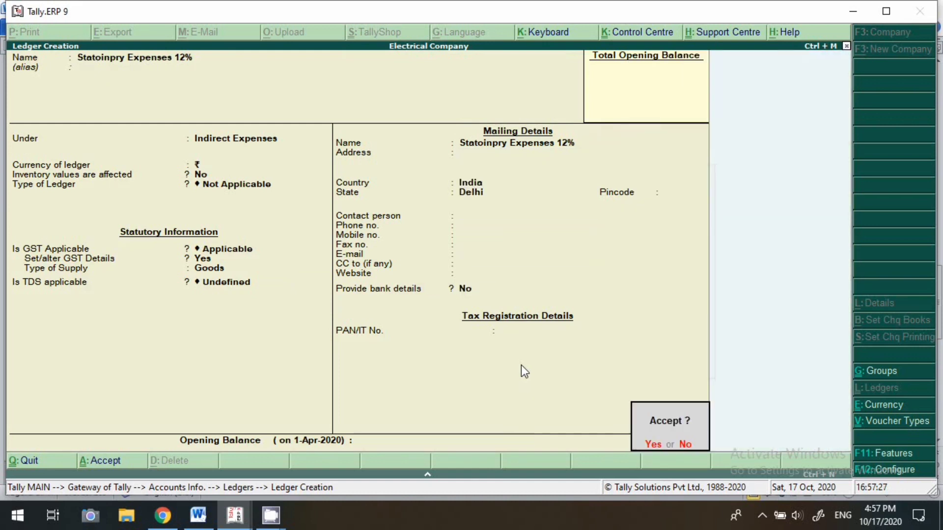
key("Return")
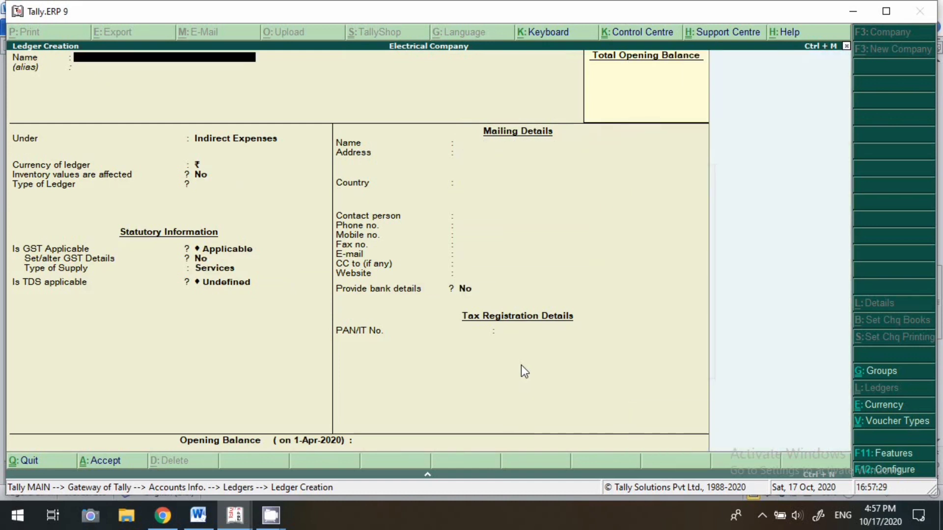
Start a ledger named "Statoinory Expenses 18%" under Indirect Expenses, with type of ledger Not Applicable
type("Statoinp")
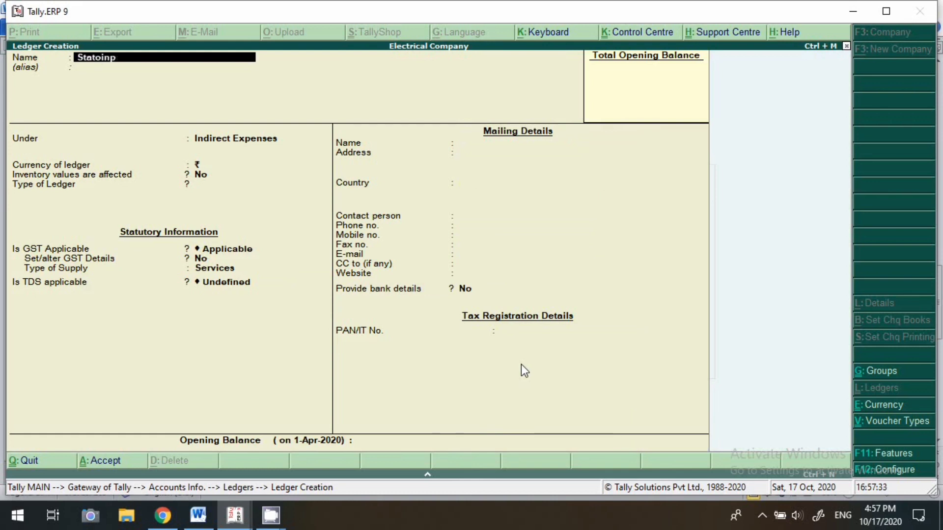
key("BackSpace")
type("ory expenses")
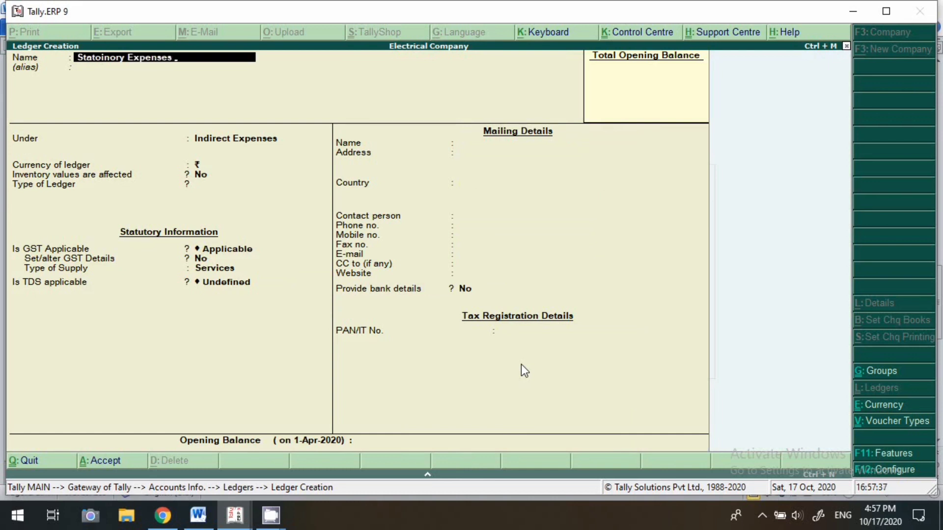
type(" 18%")
key("Return")
key("Return")
key("Return")
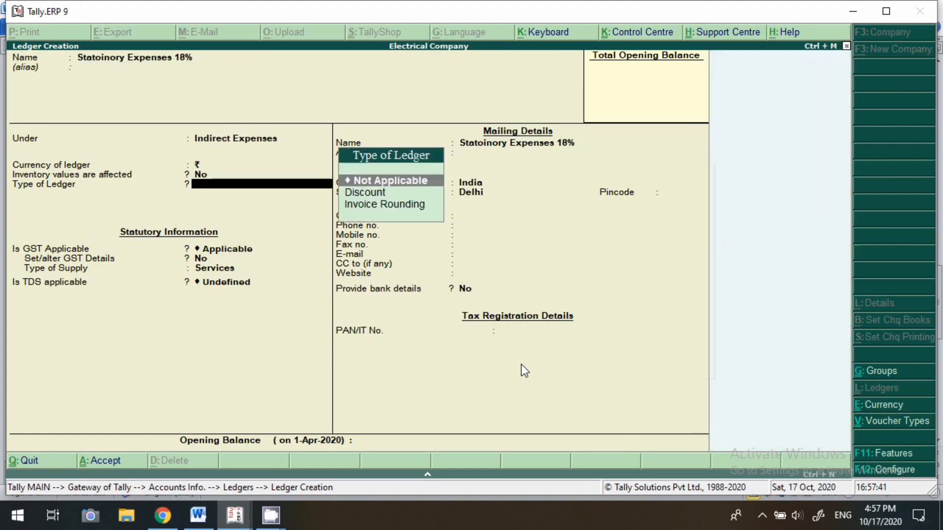
key("Return")
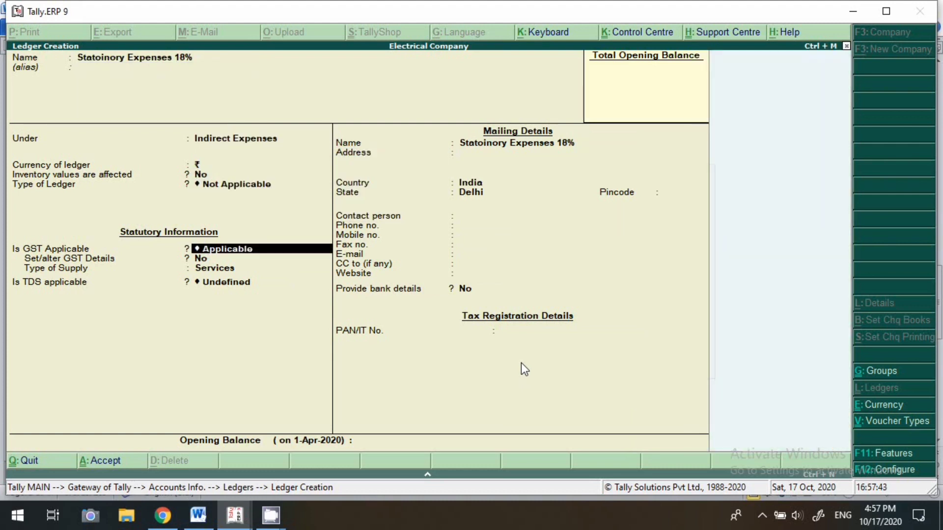
Enable setting GST details for the 18% stationery ledger and choose Purchase Taxable as the nature of transaction
key("Return")
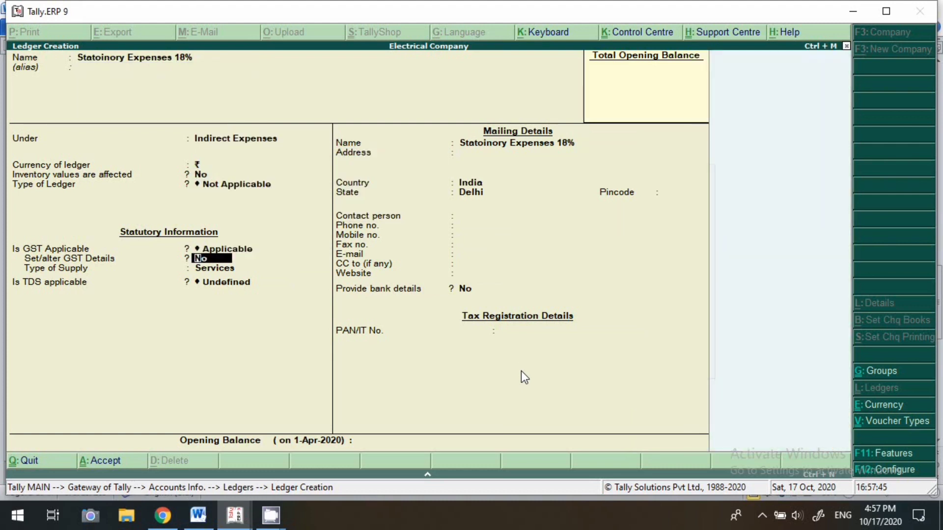
key("y")
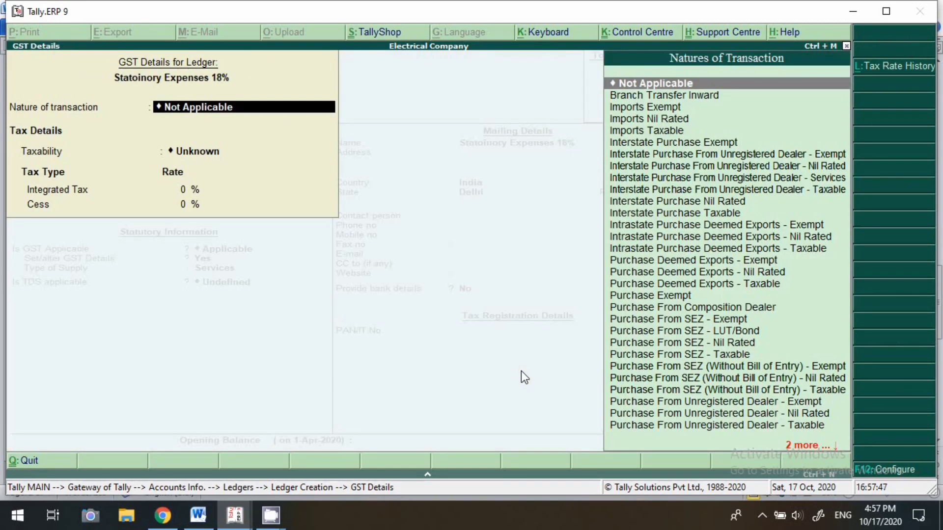
type("Pu")
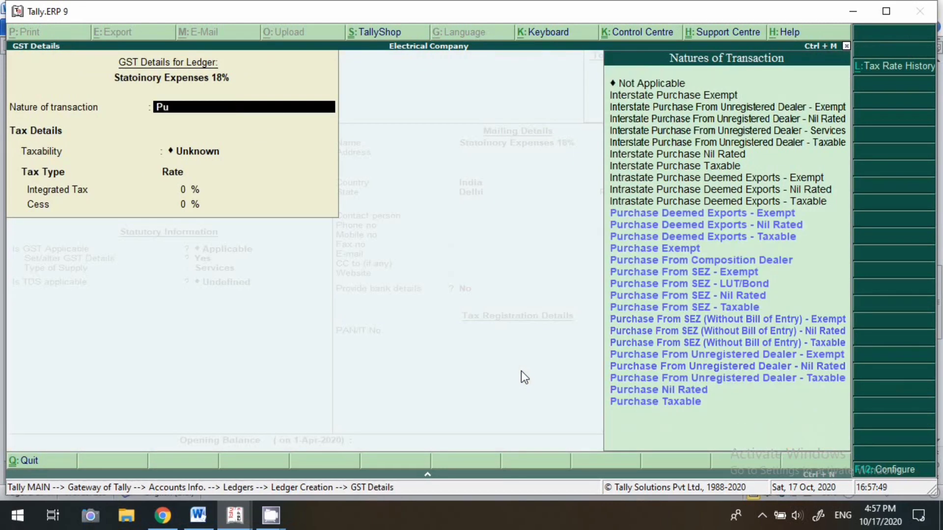
type("r")
key("Down")
key("Down")
key("Down")
key("Down")
key("Down")
key("Down")
key("Down")
key("Down")
key("Down")
key("Down")
key("Down")
key("Down")
key("Down")
key("Down")
key("Down")
key("Down")
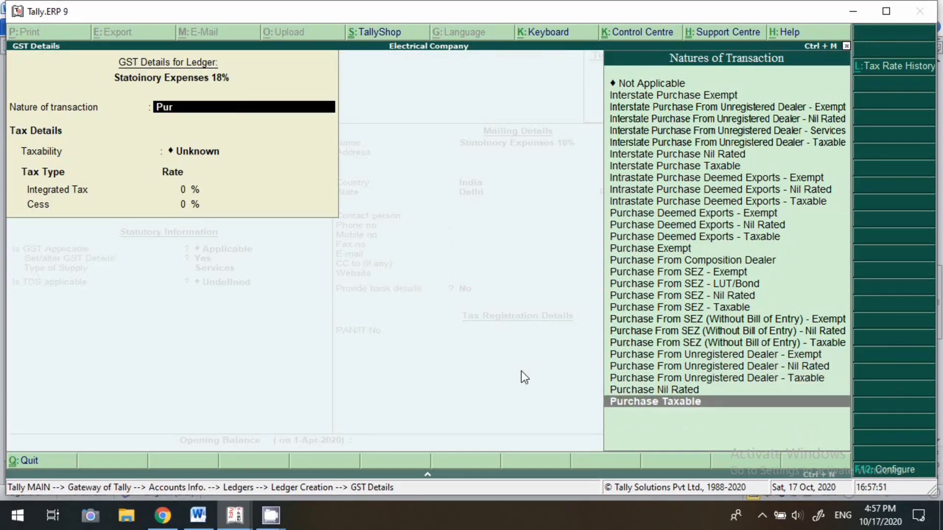
key("Return")
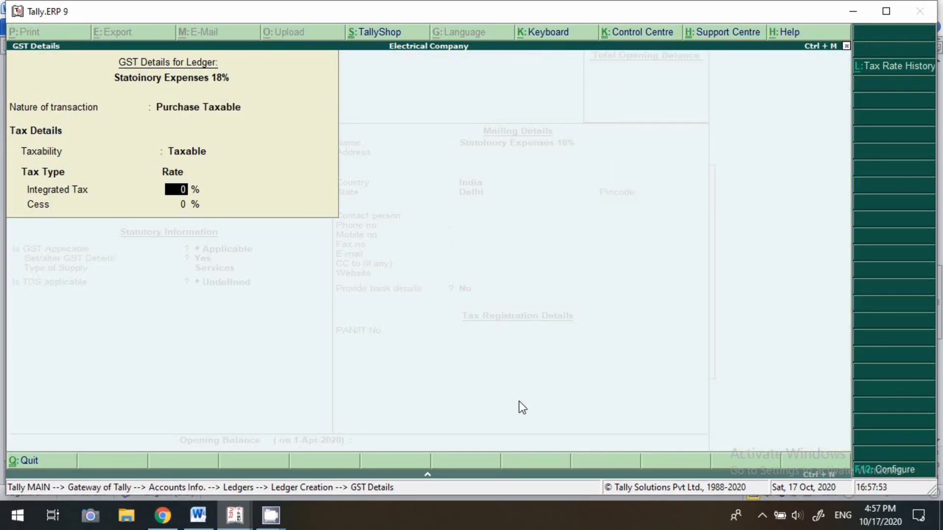
Set the 18% ledger's integrated tax rate to 18 % and its type of supply to Goods
type("18")
key("Return")
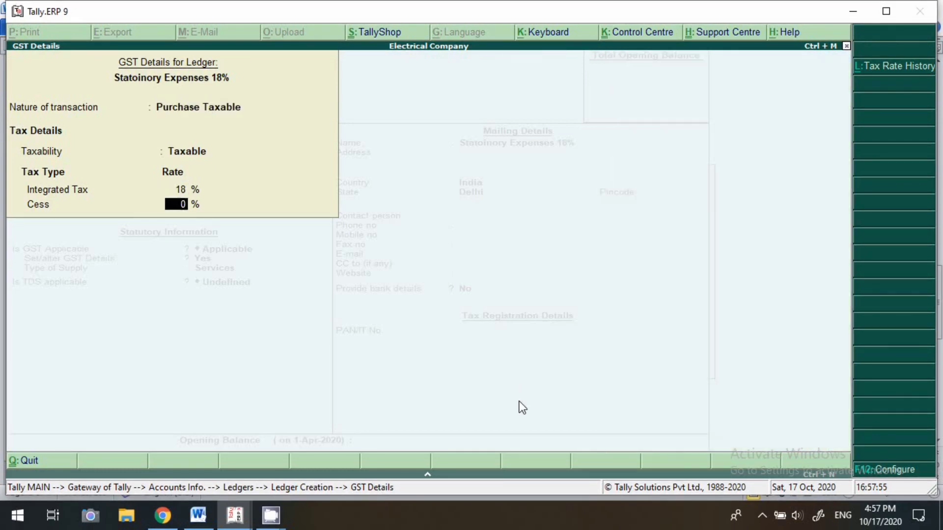
key("Return")
key("Up")
key("Return")
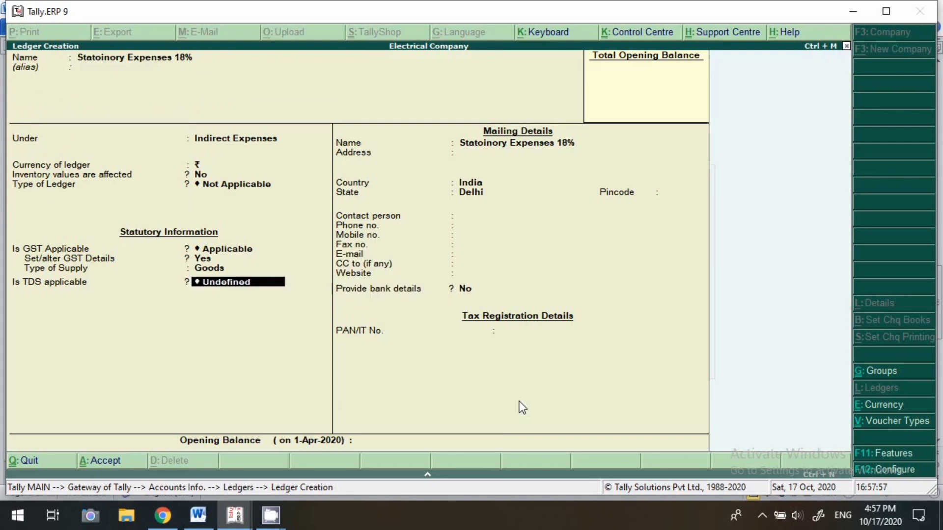
Keep the remaining TDS, mailing, bank and tax registration defaults and save the 18% stationery expenses ledger
key("Return")
key("Return")
key("Return")
key("Return")
key("Return")
key("Return")
key("Return")
key("Return")
key("Return")
key("Return")
key("Return")
key("Return")
key("Return")
key("Return")
key("Return")
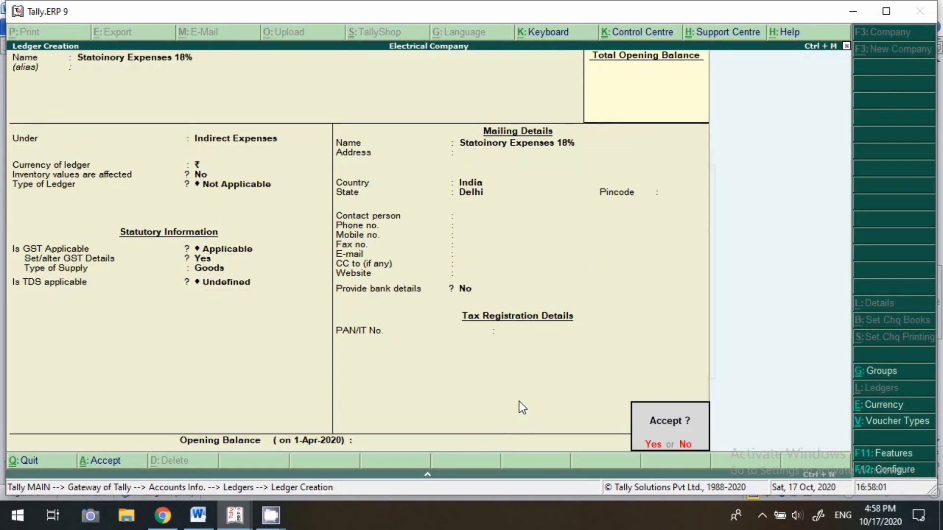
key("Return")
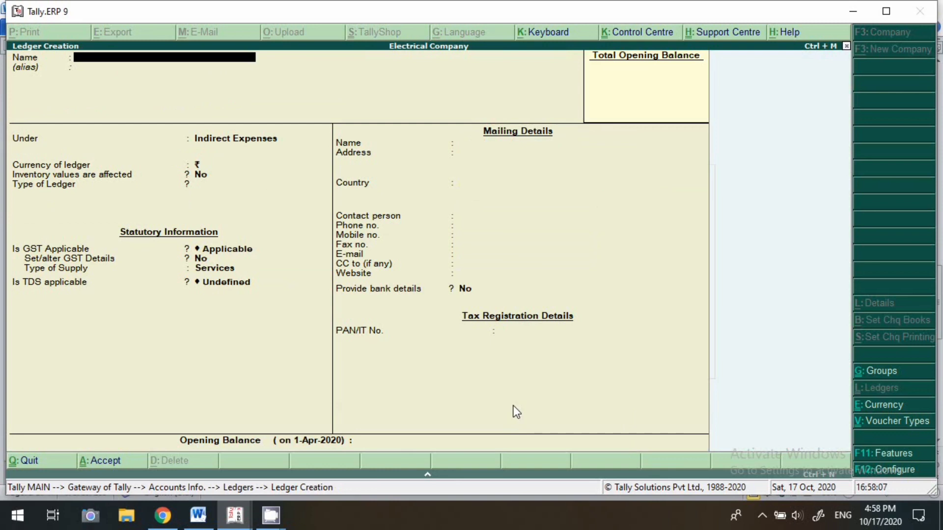
Start a ledger named "Bittu Book Store" under the Sundry Creditors group
type("Bittu Book Store")
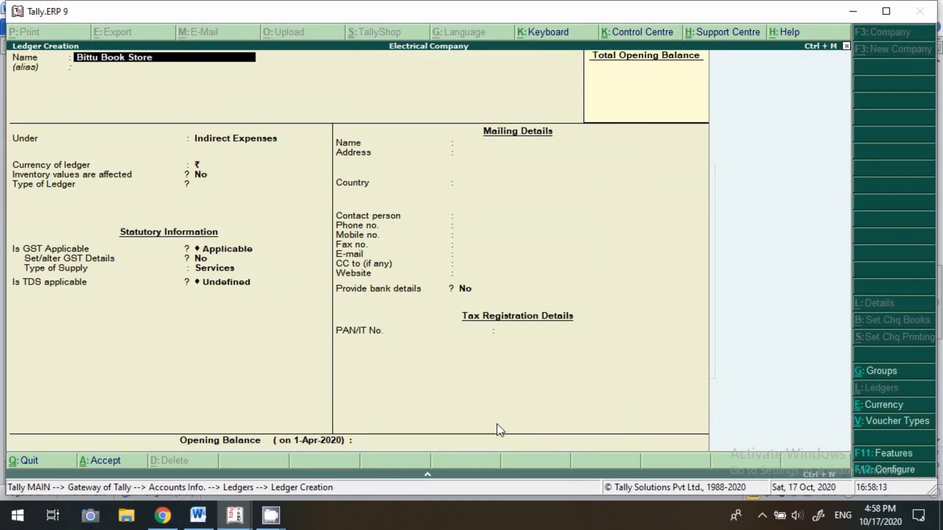
key("Return")
key("Return")
type("Su")
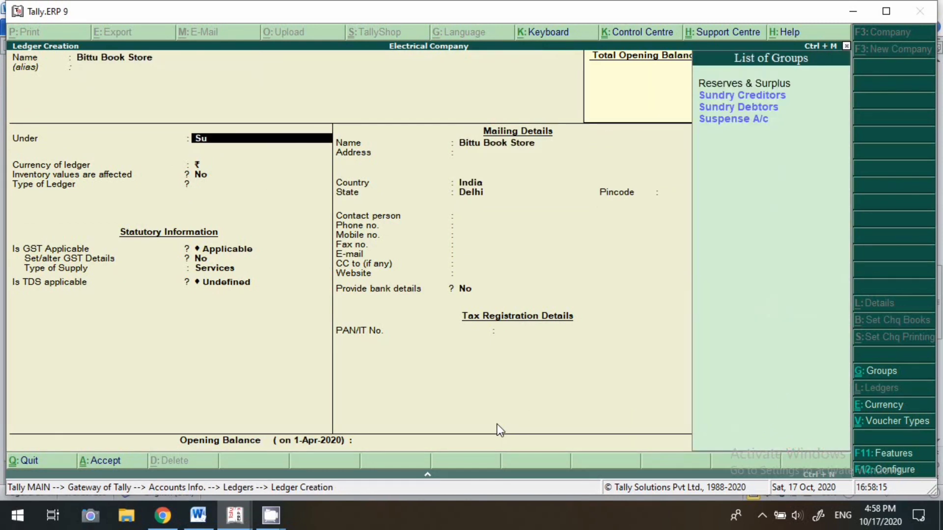
type("n")
key("Return")
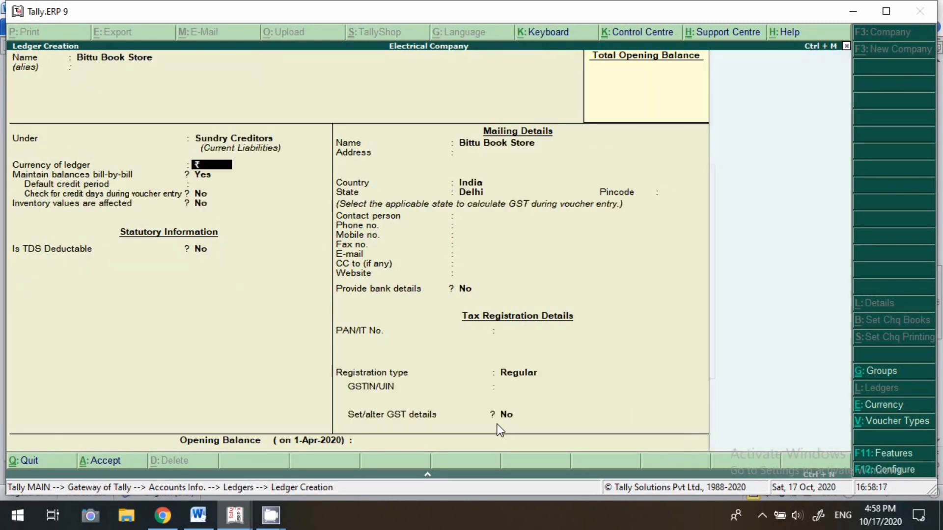
Keep the creditor's default bill-by-bill, TDS, Delhi state and Regular registration settings and save the ledger
key("Return")
key("Return")
key("Return")
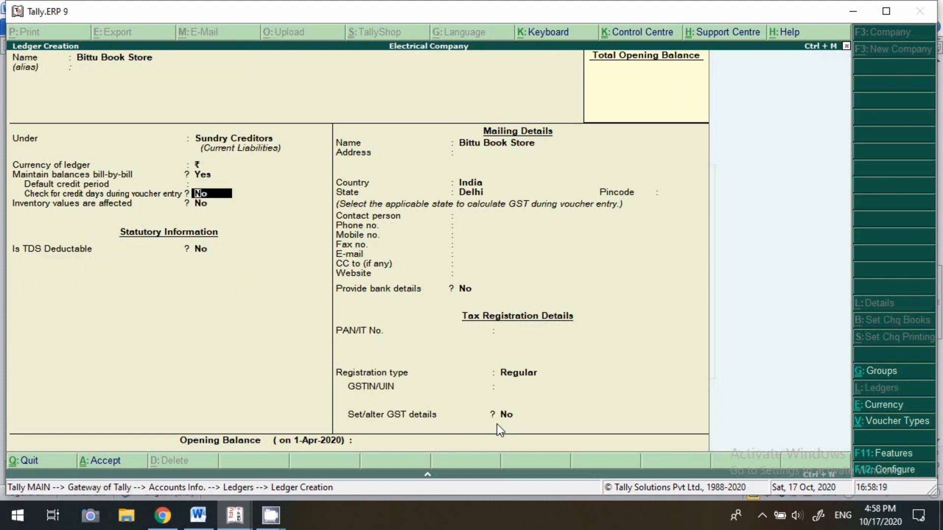
key("Return")
key("Return")
key("Return")
key("Return")
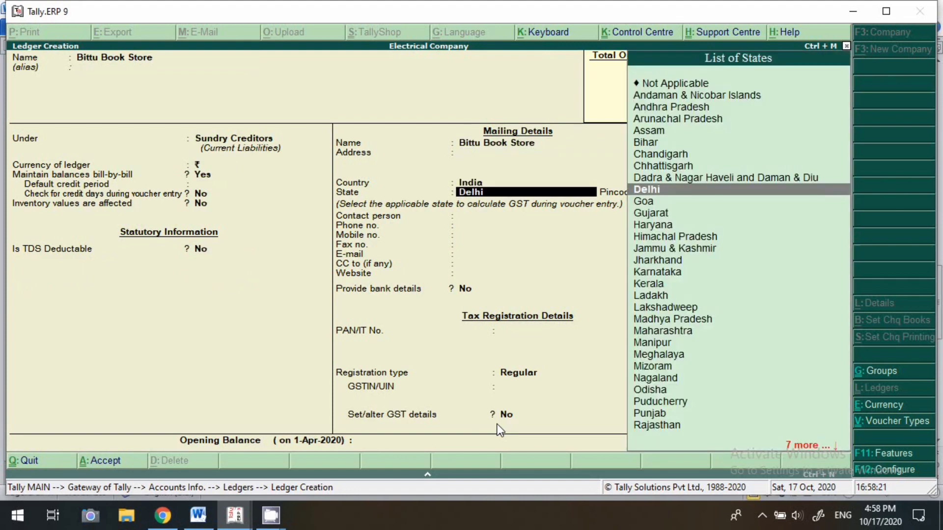
key("Return")
key("Return")
key("Return")
key("Return")
key("Return")
key("Return")
key("Return")
key("Return")
key("Return")
key("Return")
key("Return")
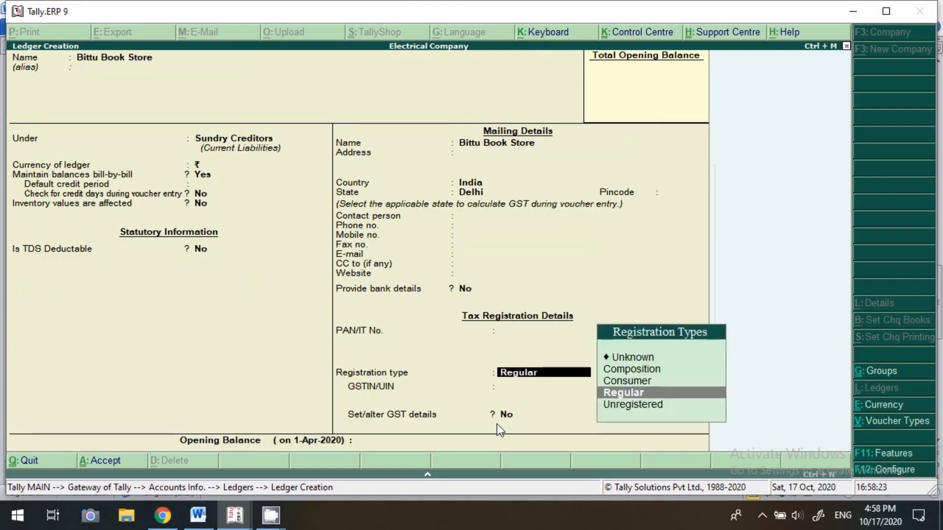
key("Return")
key("Return")
key("Return")
key("Return")
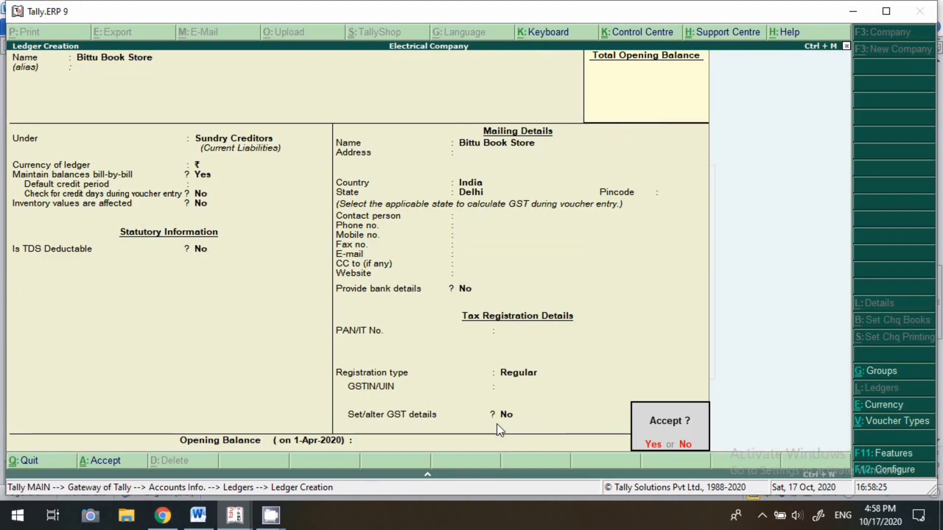
key("Return")
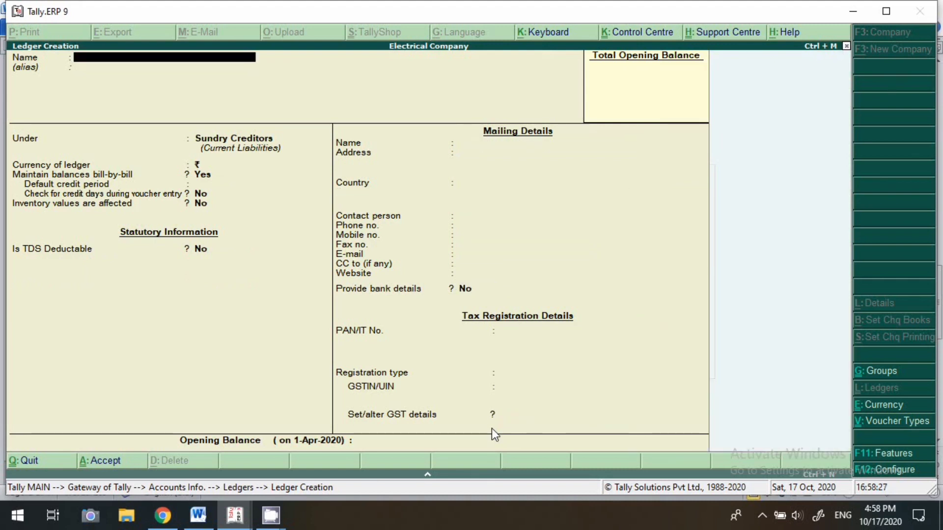
Leave ledger creation, start a journal voucher dated 18-Oct-2020 and highlight Statoinory Expenses 5 % as the ledger to debit
key("Escape")
key("Escape")
key("Escape")
key("Escape")
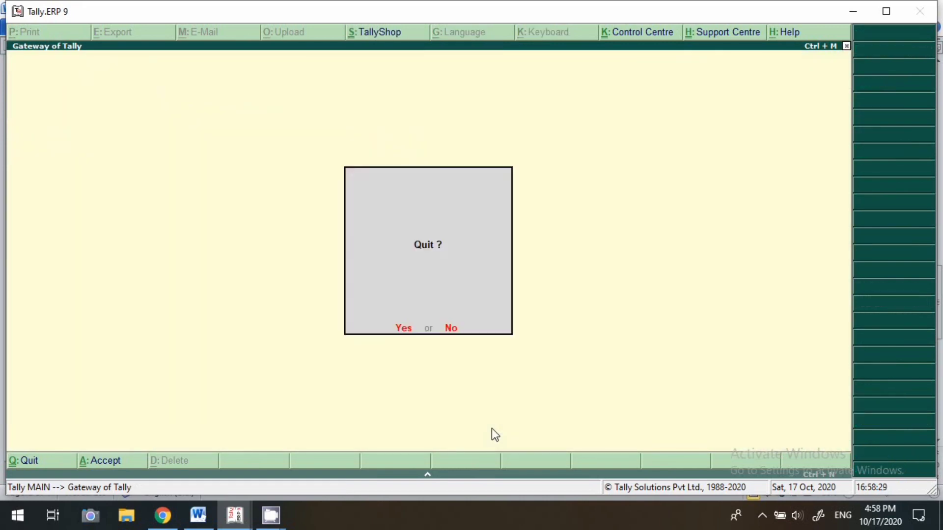
key("Escape")
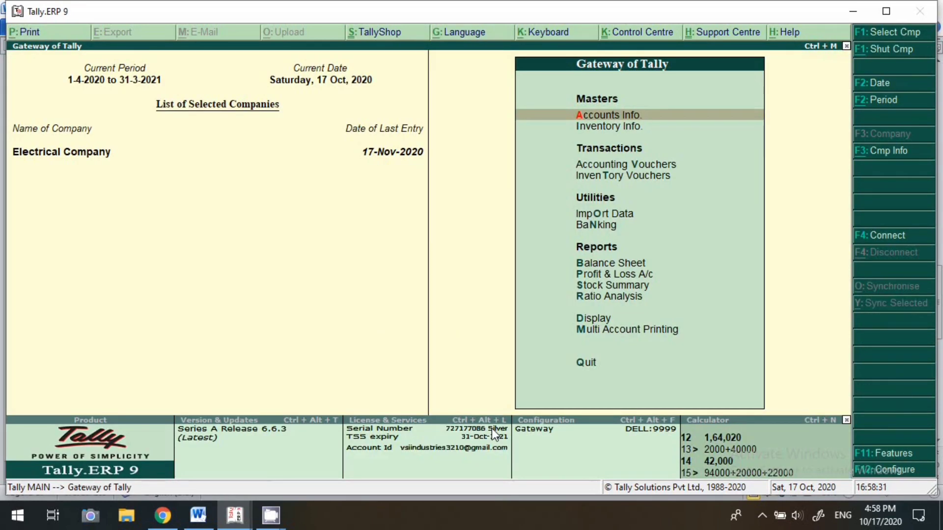
key("v")
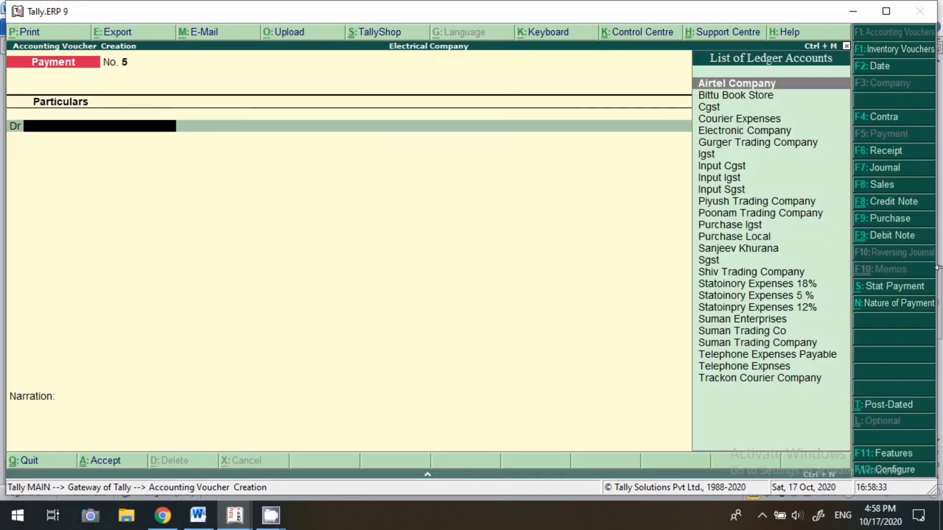
left_click(880, 167)
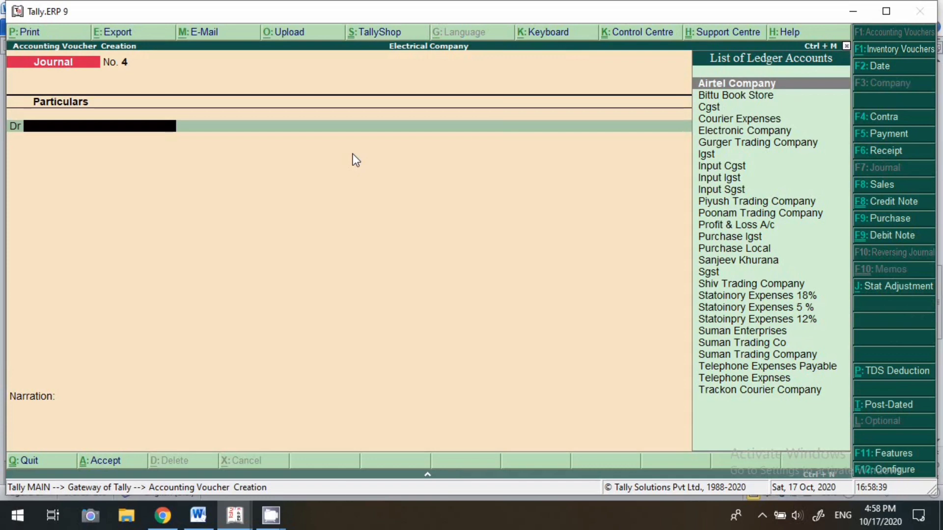
key("F2")
key("Return")
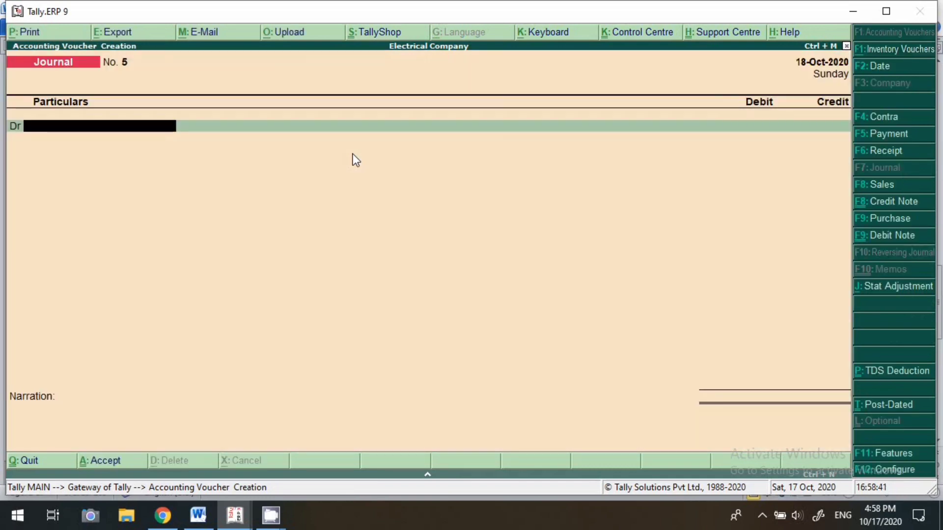
type("Sta")
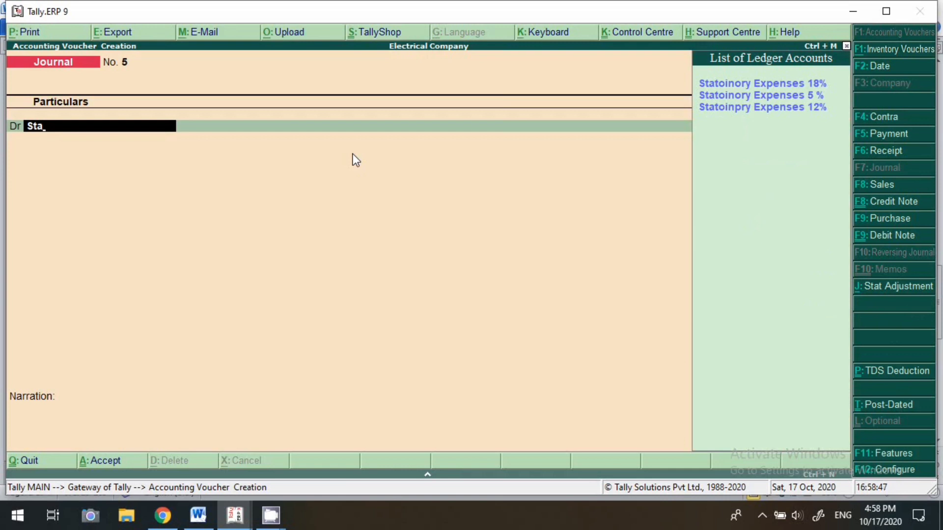
key("Down")
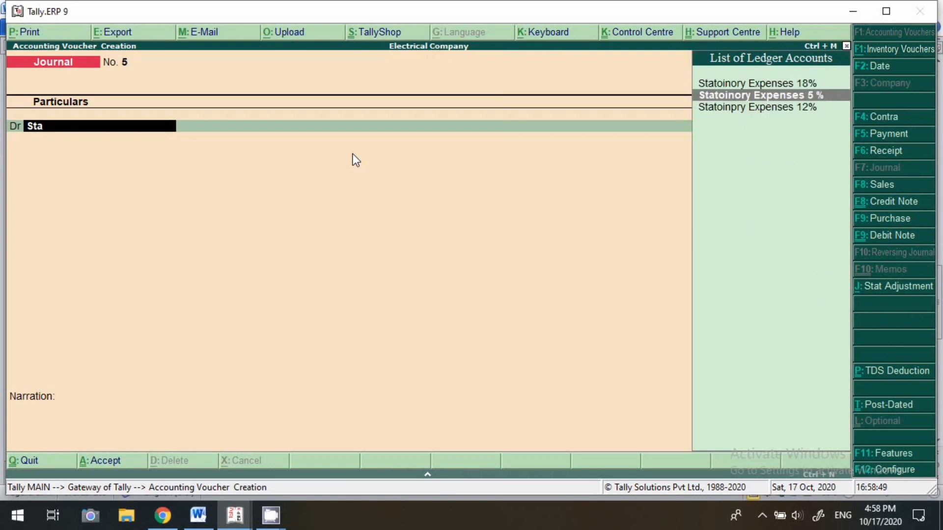
key("alt+c")
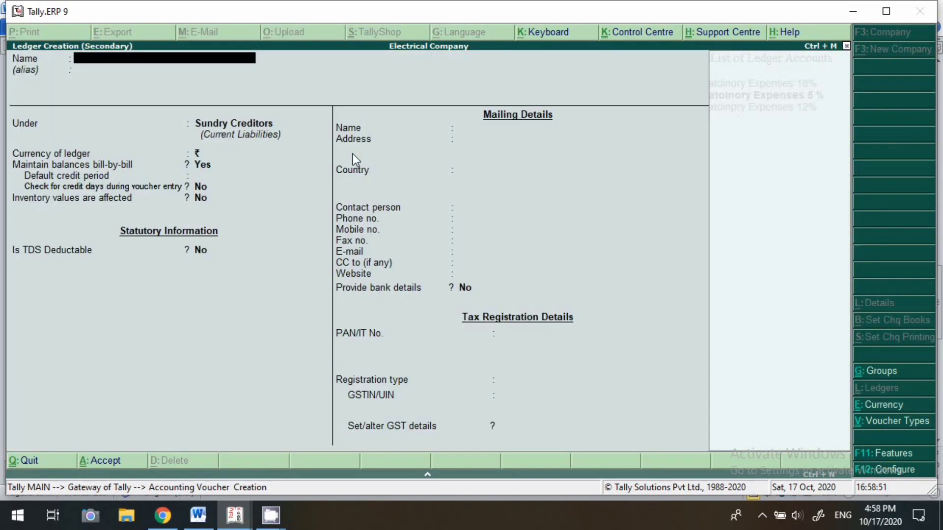
type("Sta")
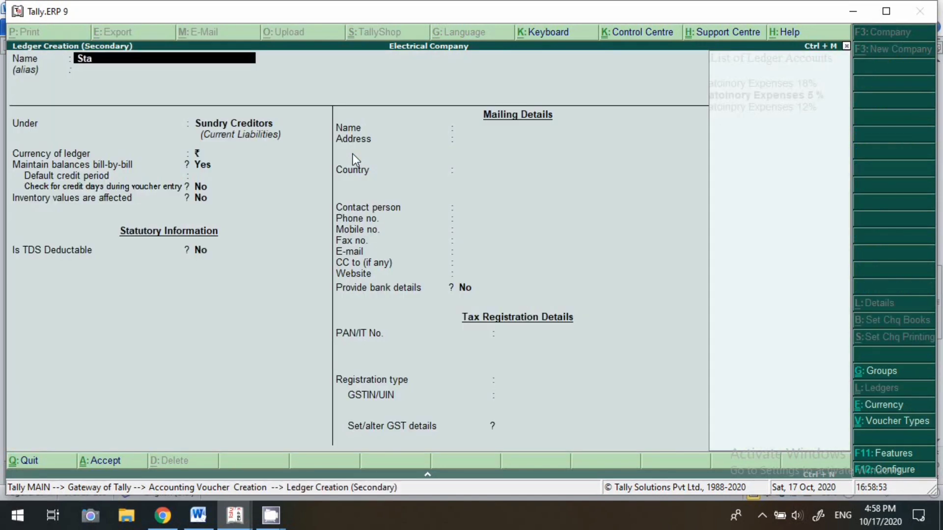
type("tionory expenses")
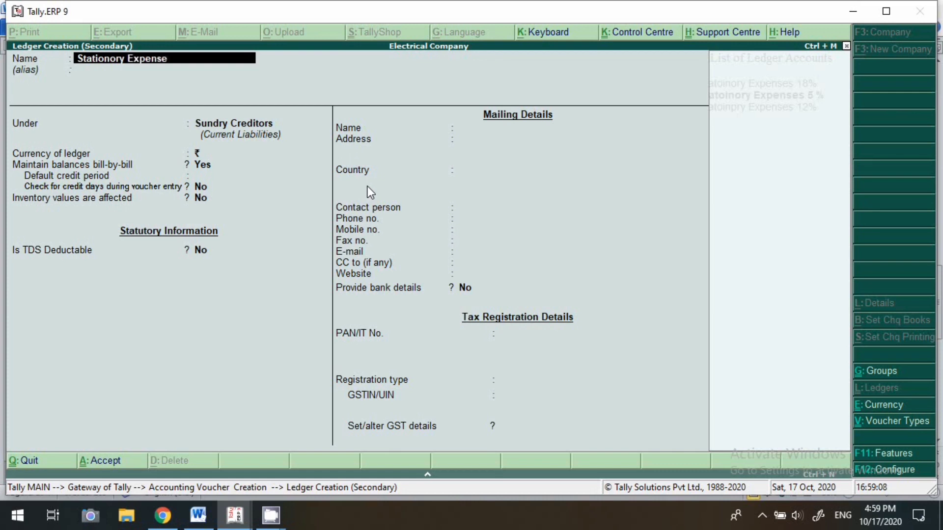
key("Return")
key("Return")
type("Ind")
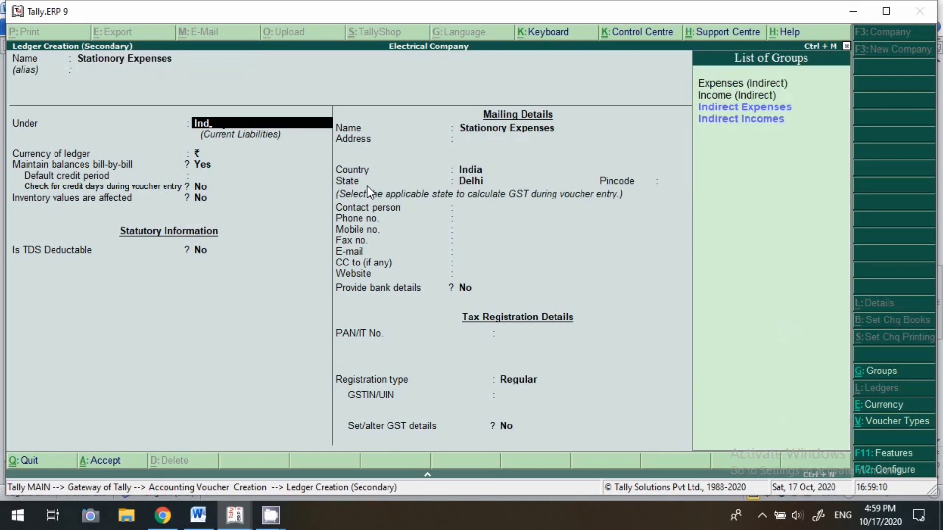
key("Return")
key("Return")
key("Return")
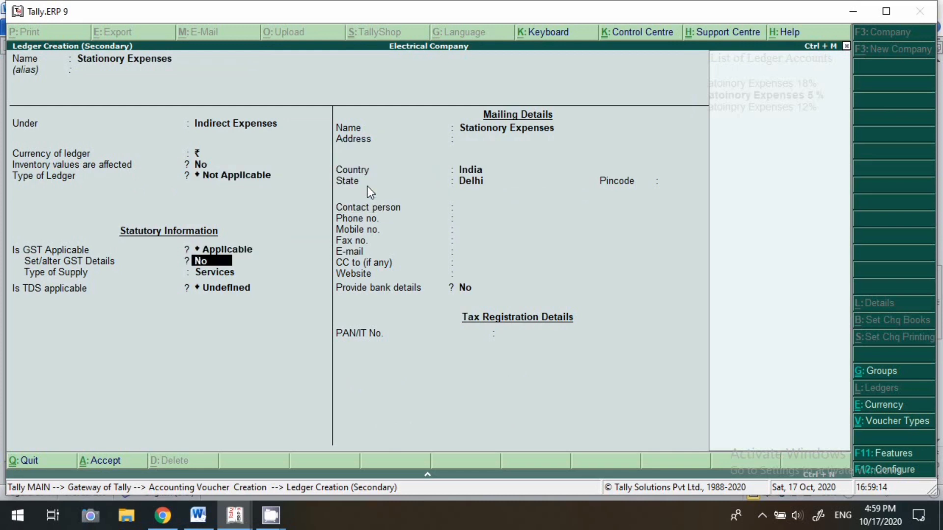
key("Escape")
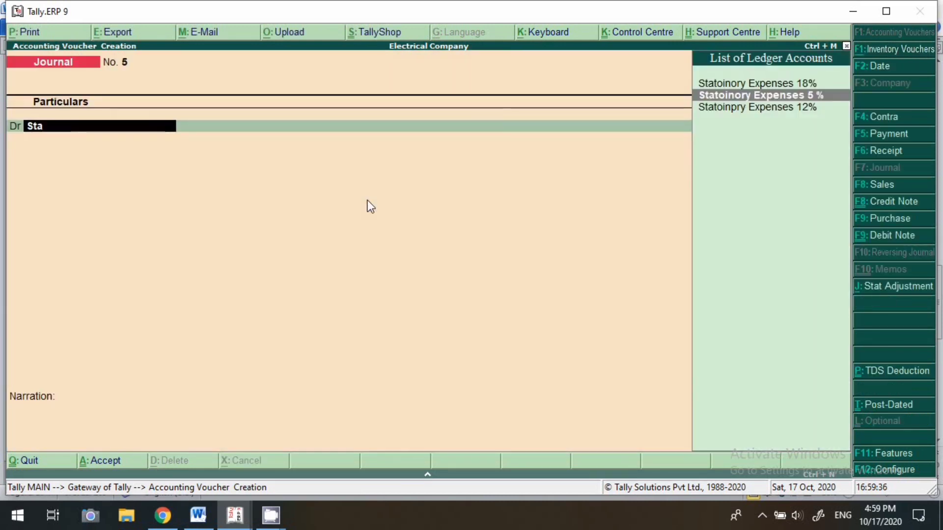
Debit the Statoinory Expenses 5 % ledger with 500 in the journal voucher
key("Return")
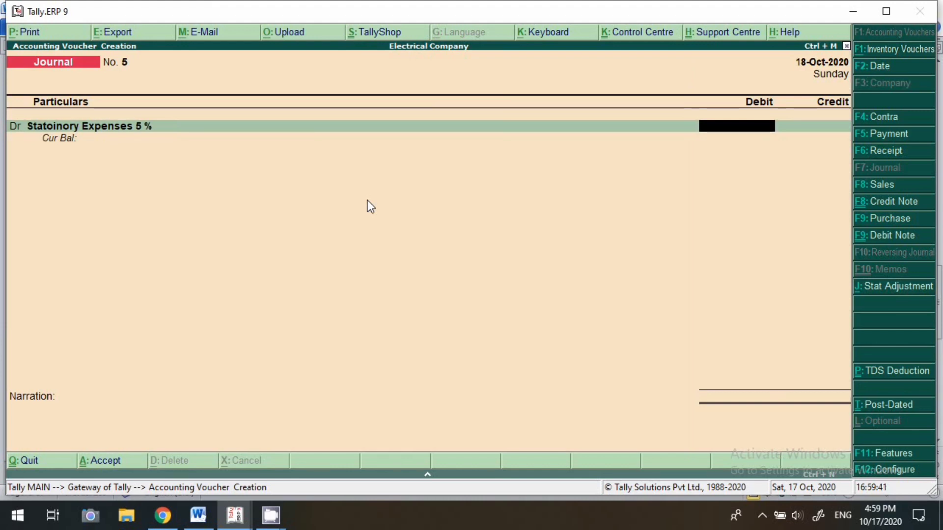
type("500")
key("Return")
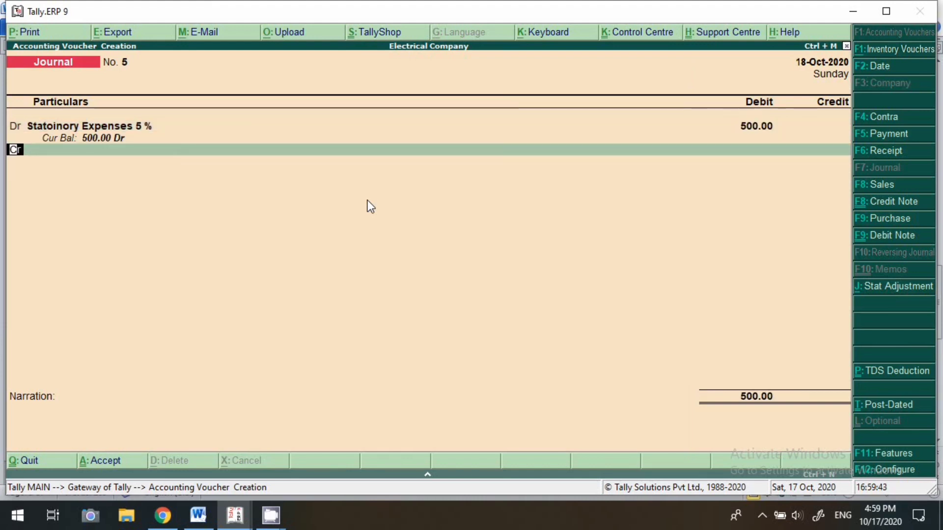
Credit Bittu Book Store with 500 as a New Ref bill named 5 and leave the narration blank
type("Bi")
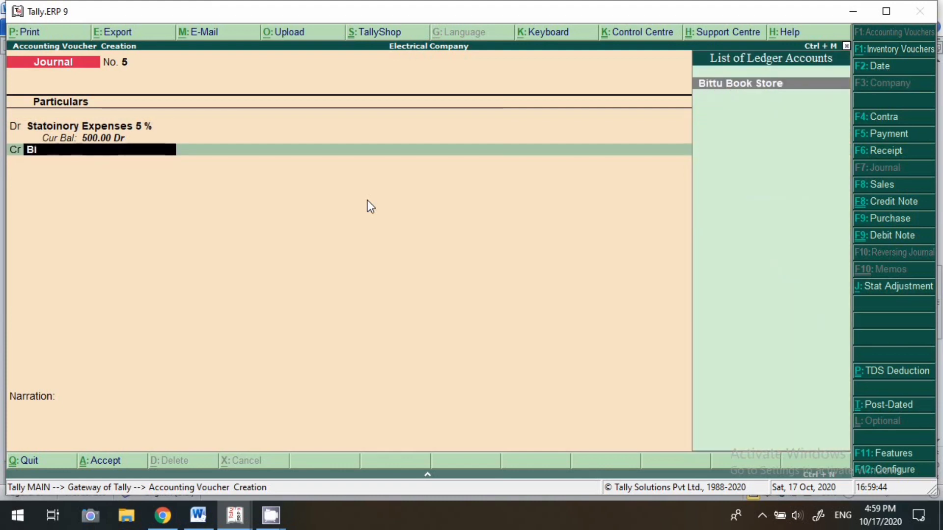
key("Return")
key("Return")
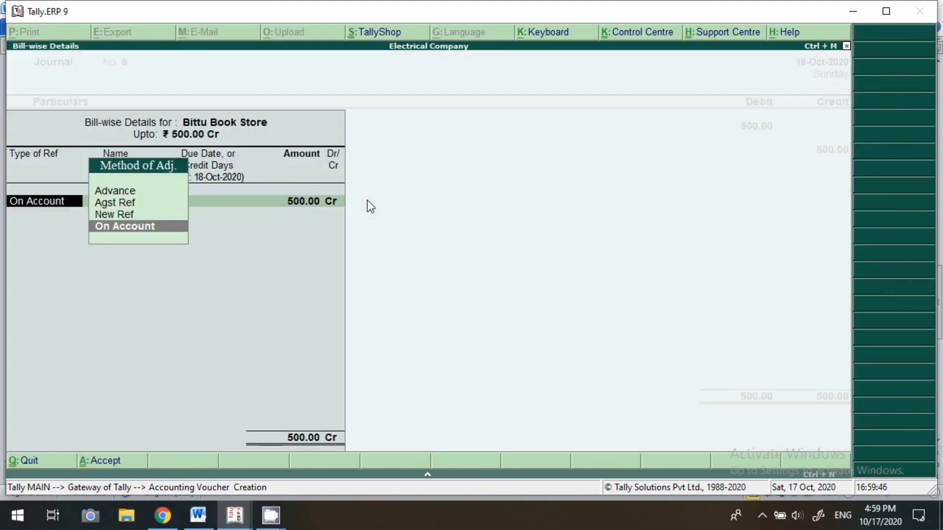
key("Up")
key("Return")
key("Return")
key("Return")
key("Return")
key("Return")
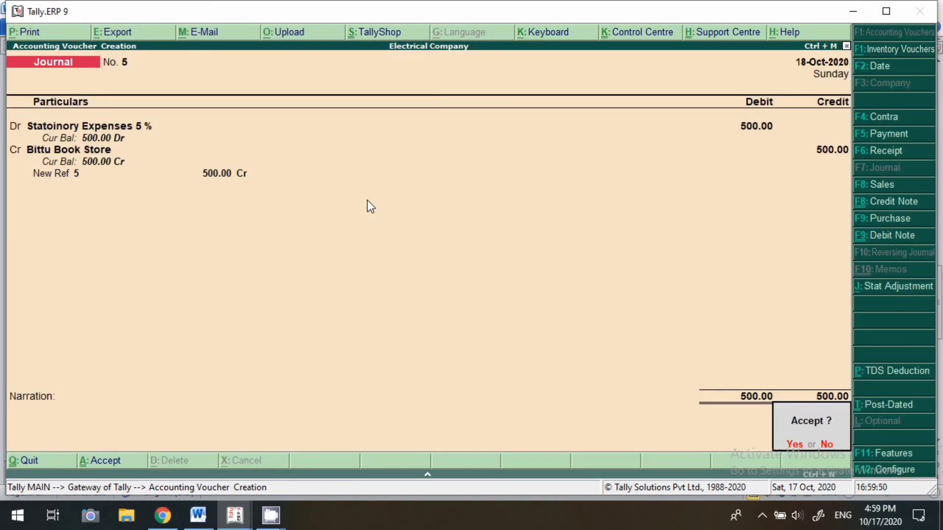
Save the journal voucher and start a payment voucher dated 19-Oct-2020 from Bittu Book Store's ledger vouchers
key("Return")
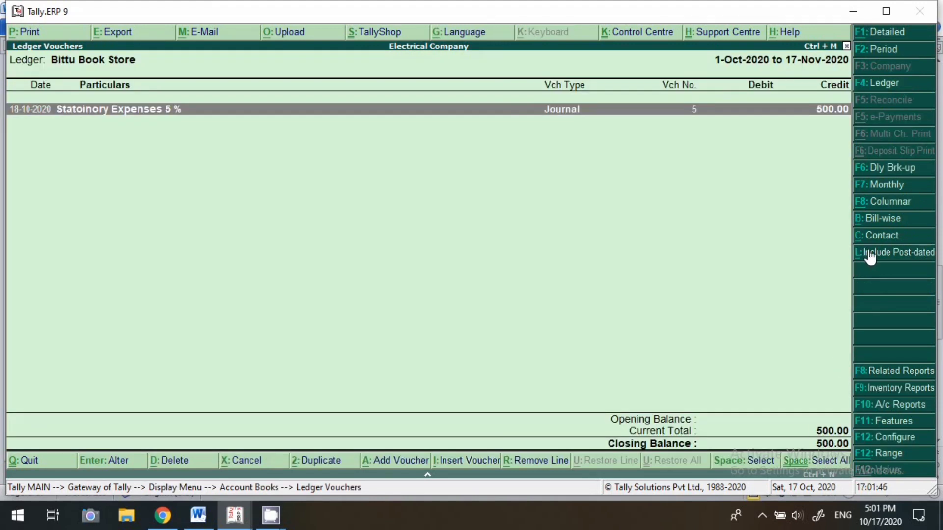
key("alt+a")
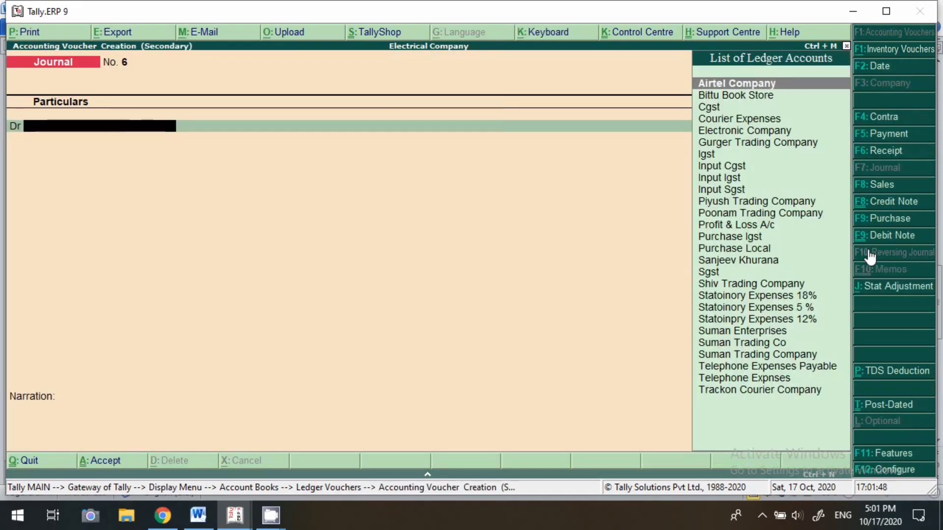
left_click(899, 140)
key("F2")
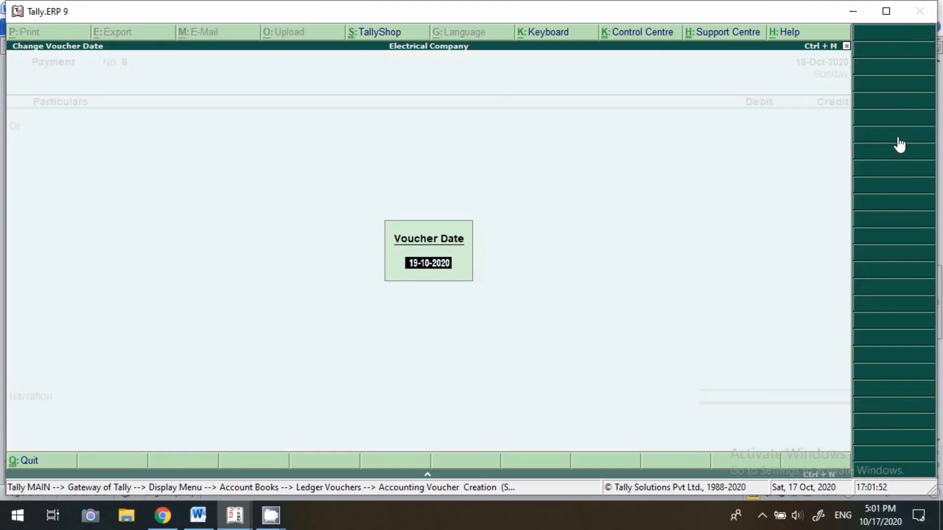
type("19.10")
key("Return")
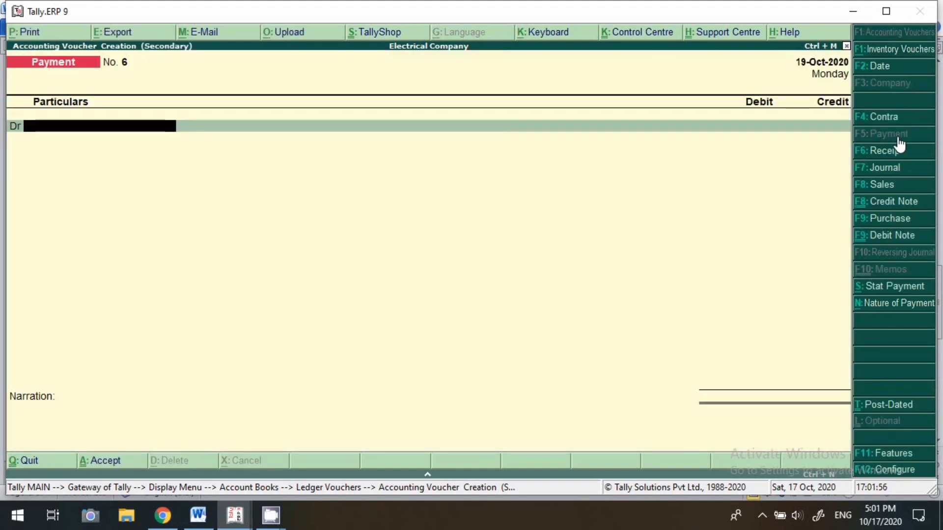
Debit Bittu Book Store with 500 in the payment voucher, as Agst Ref to pending bill 5
type("b")
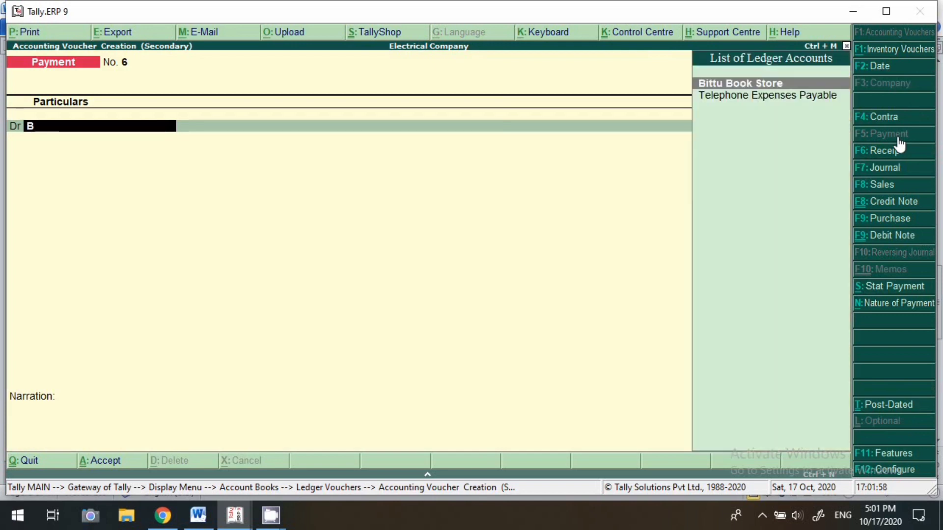
key("Return")
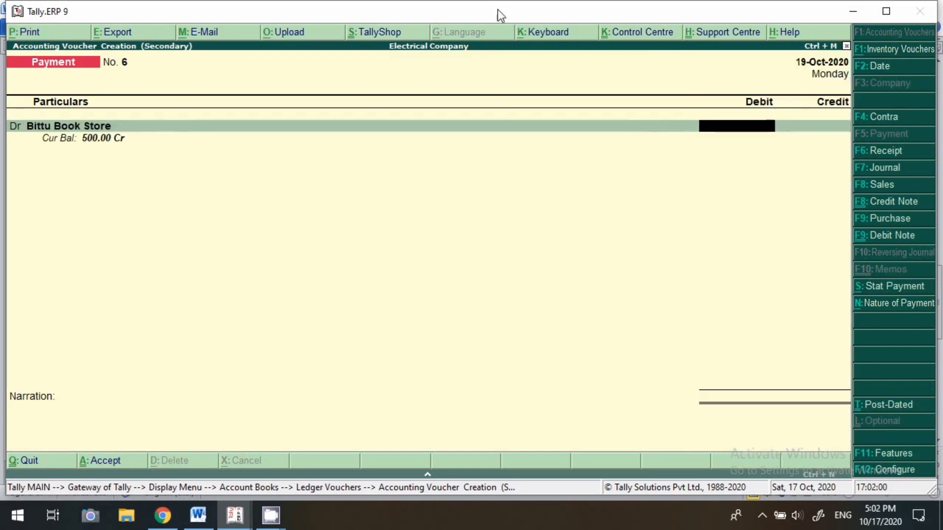
type("500")
key("Return")
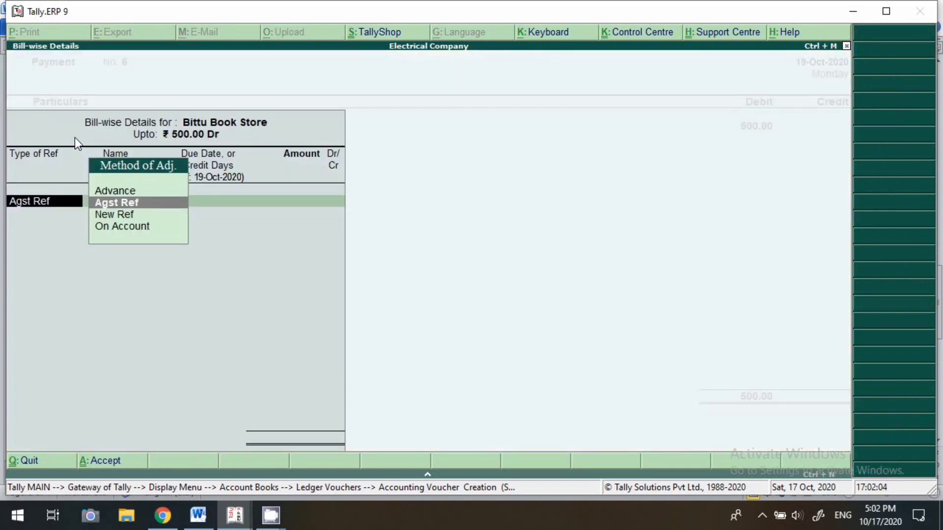
key("Return")
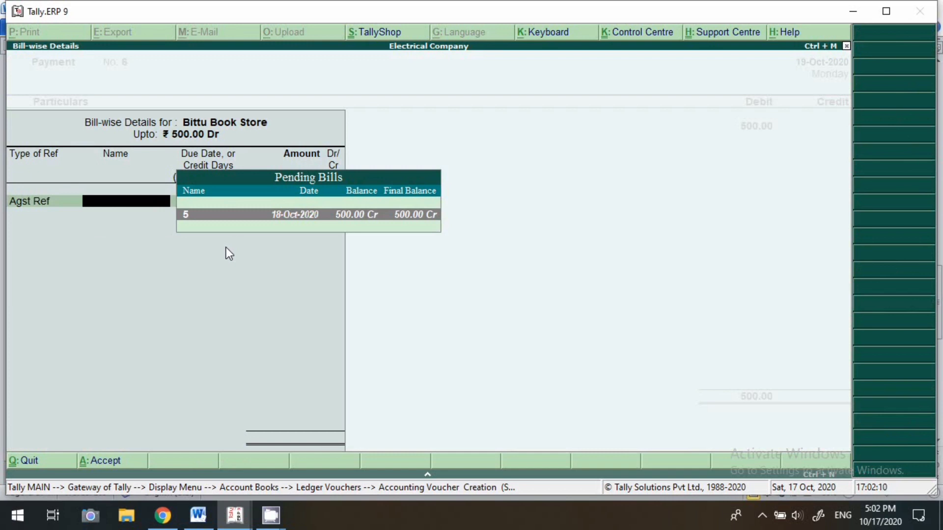
key("Return")
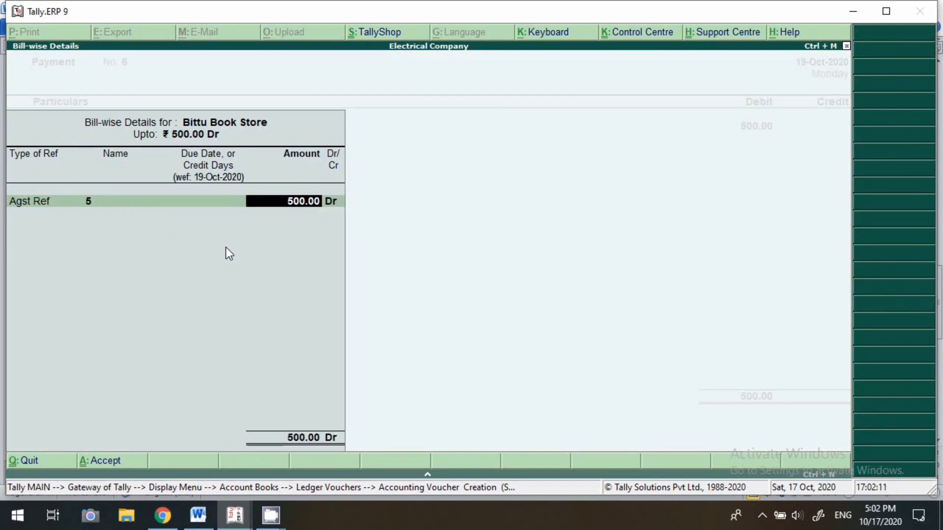
key("Return")
key("Return")
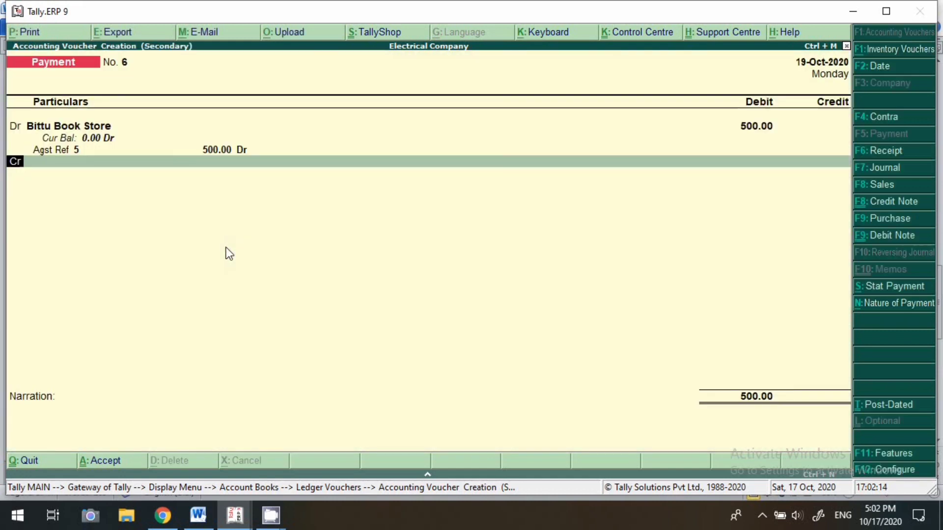
Credit Sbi with 500 by cheque, leave the instrument details and narration blank, and save the payment voucher
type("Sb")
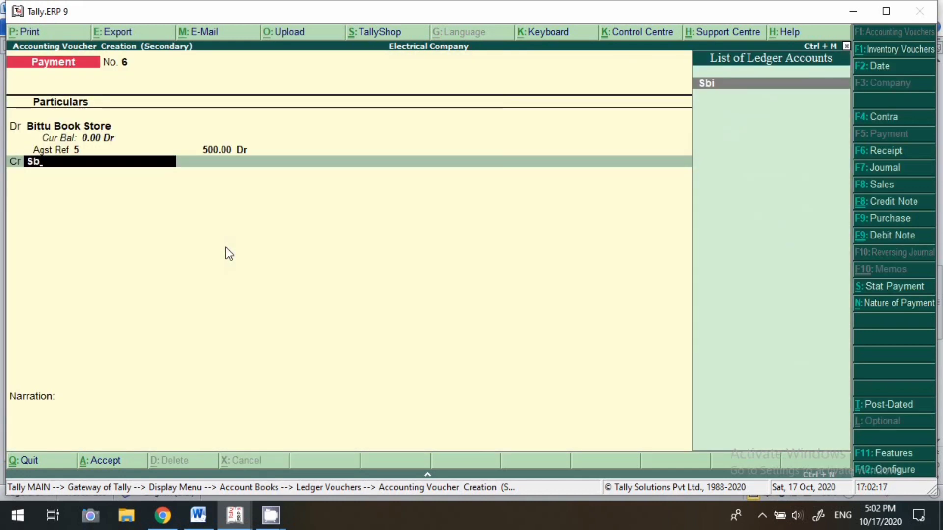
key("Return")
key("Return")
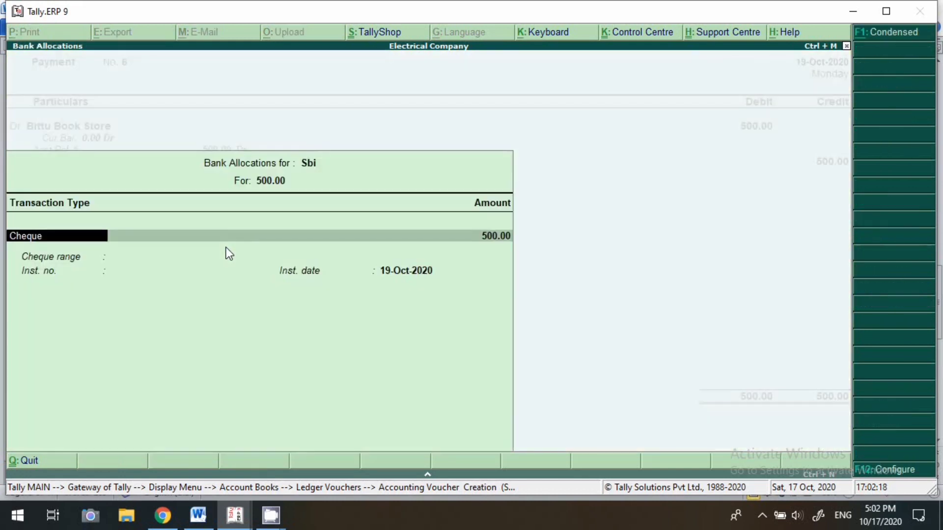
key("Return")
key("Return")
key("Return")
key("Return")
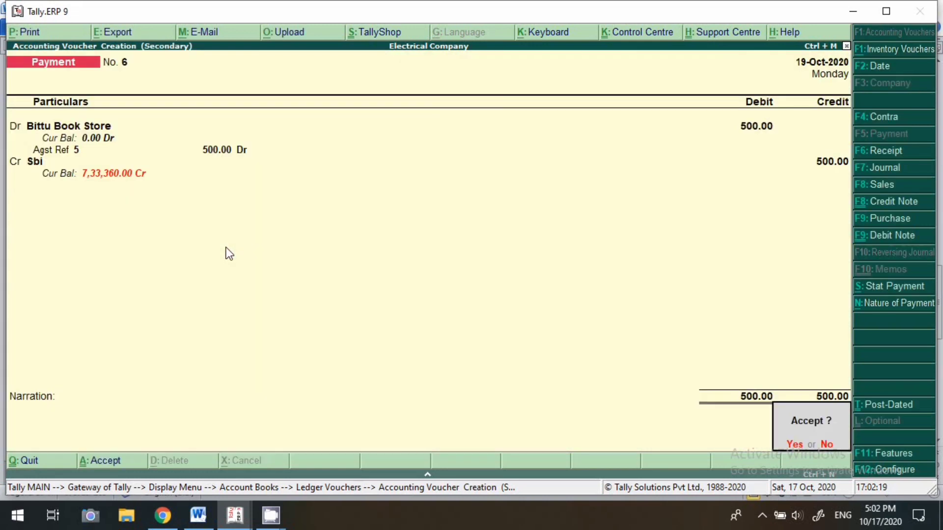
key("Return")
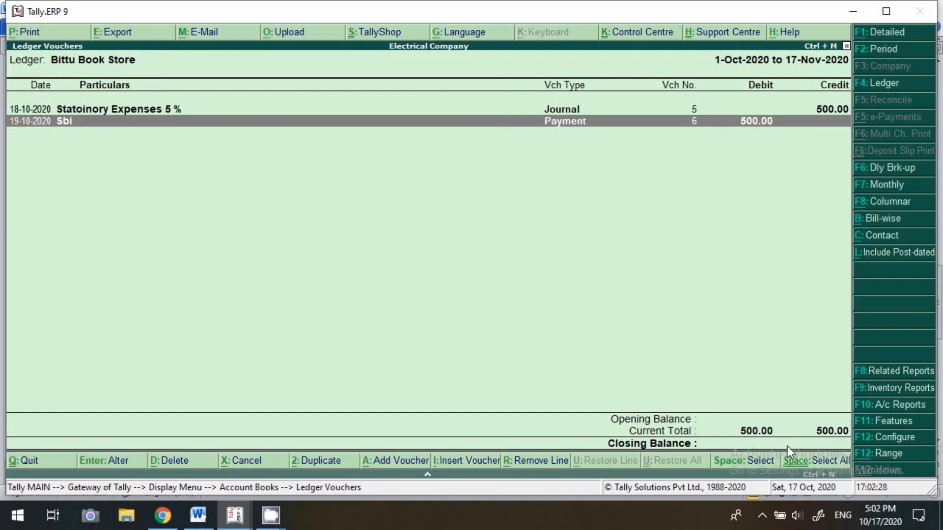
Add a journal voucher dated 19-Oct-2020 from Bittu Book Store's ledger vouchers
key("alt+a")
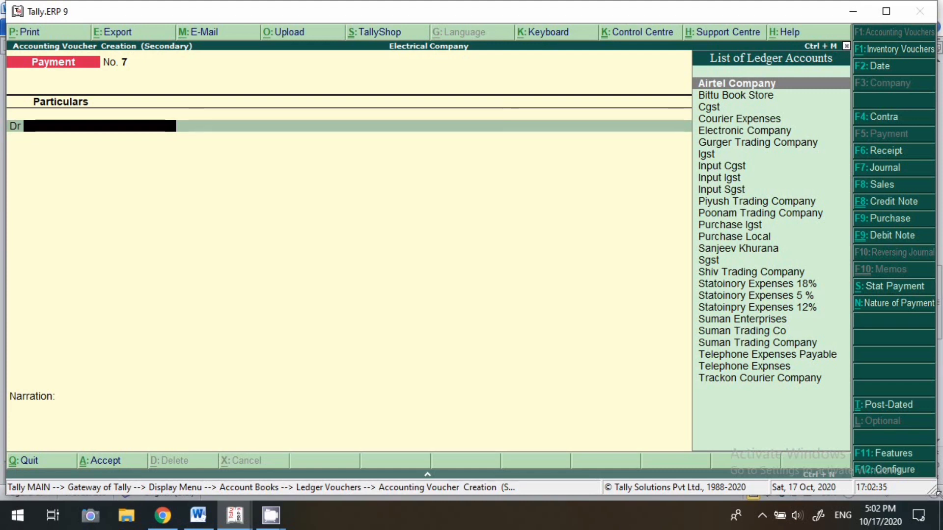
left_click(886, 168)
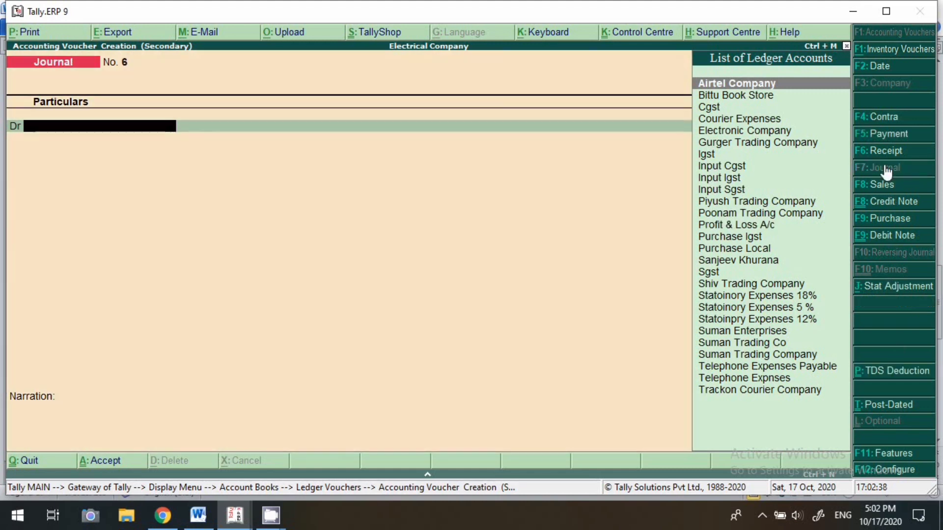
key("F2")
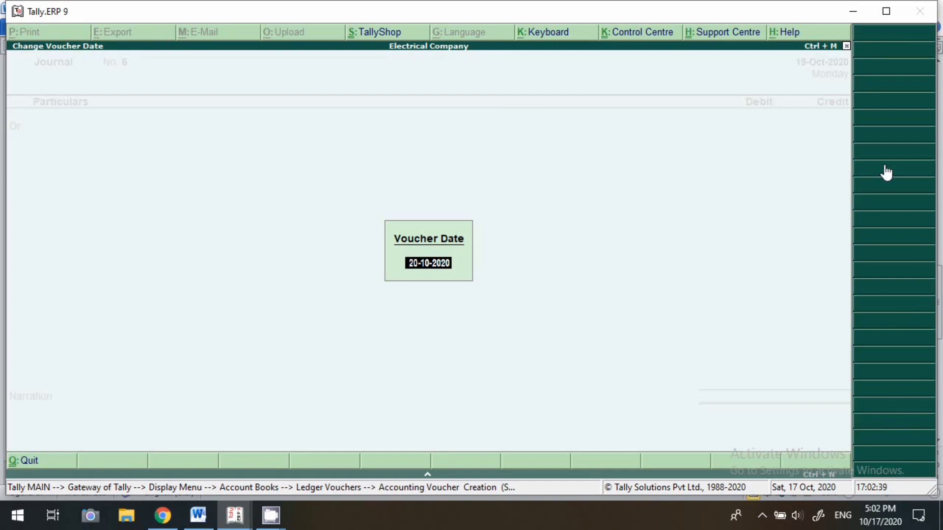
key("BackSpace")
type("19.10")
key("Return")
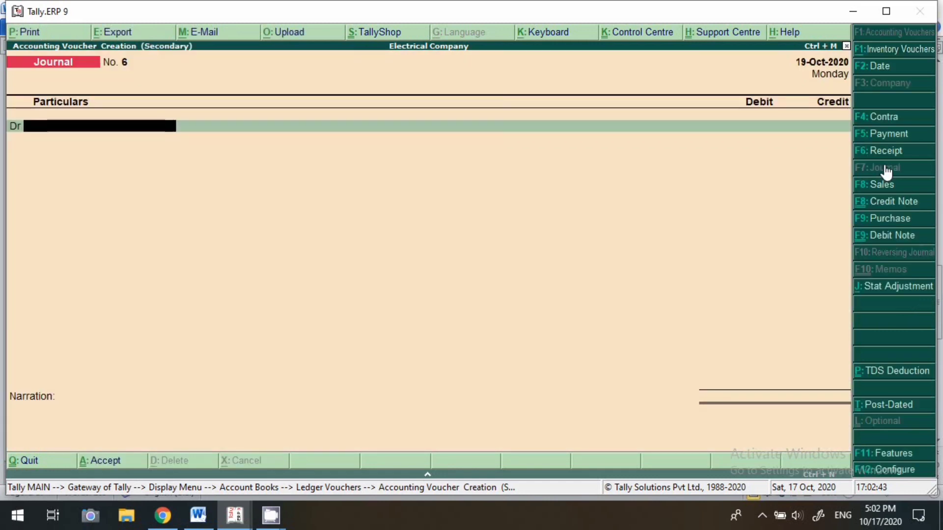
Debit the Statoinory Expenses 5 % ledger with 500 in the new journal voucher
type("S")
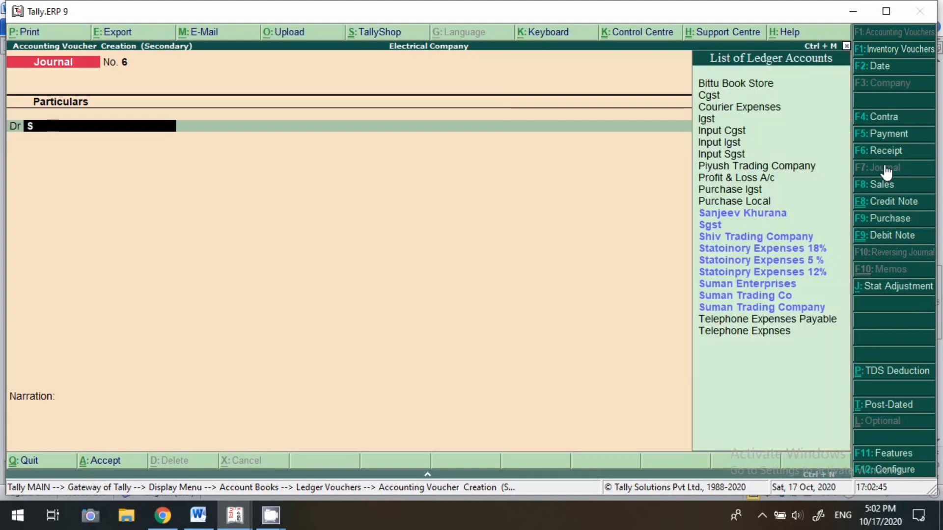
type("ta")
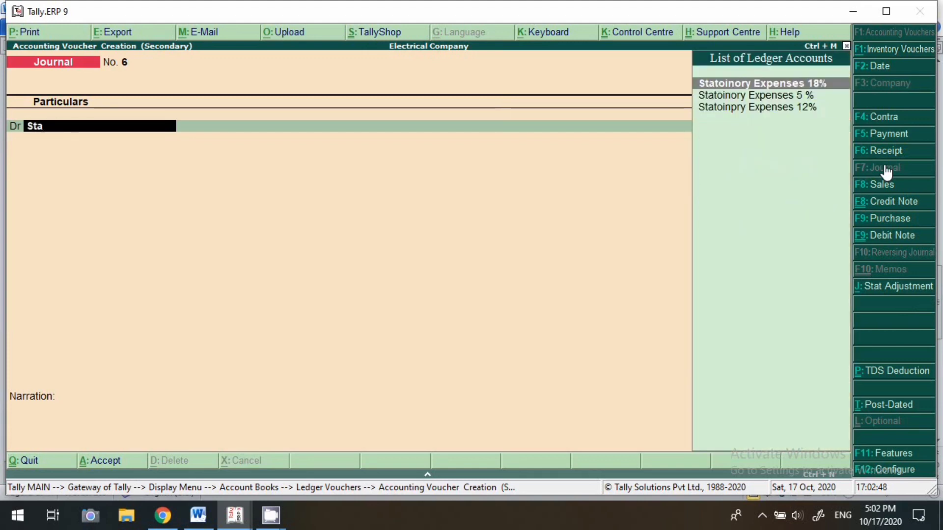
key("Down")
key("Return")
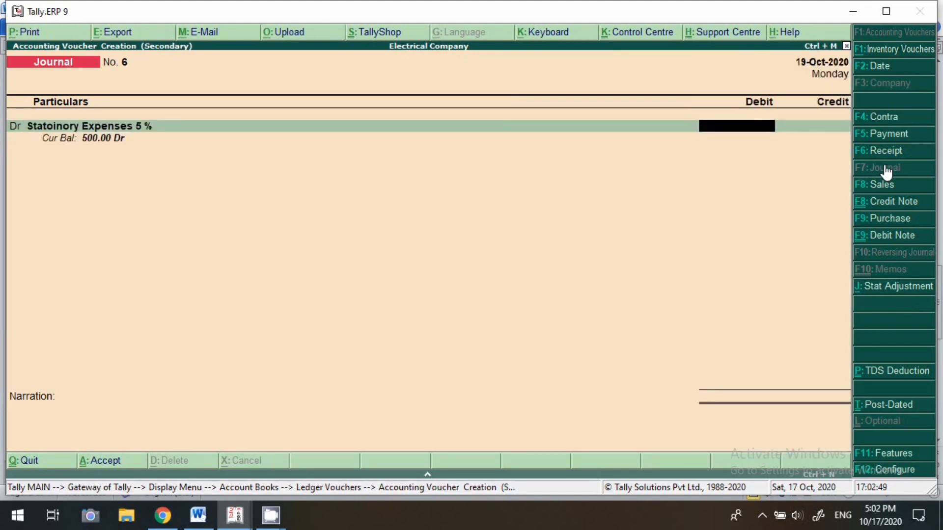
type("500")
key("Return")
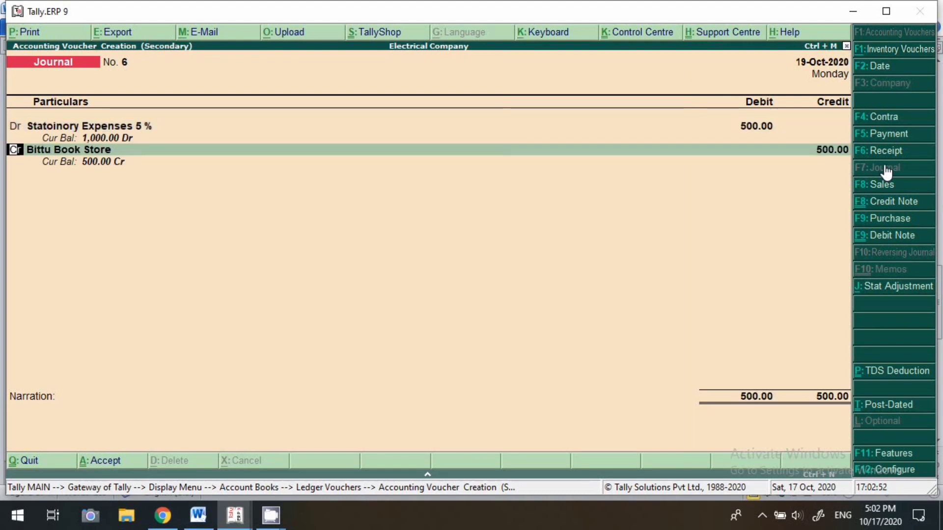
Change the second journal line to a debit of 45 to the Cgst ledger
type("d")
key("Return")
type("C")
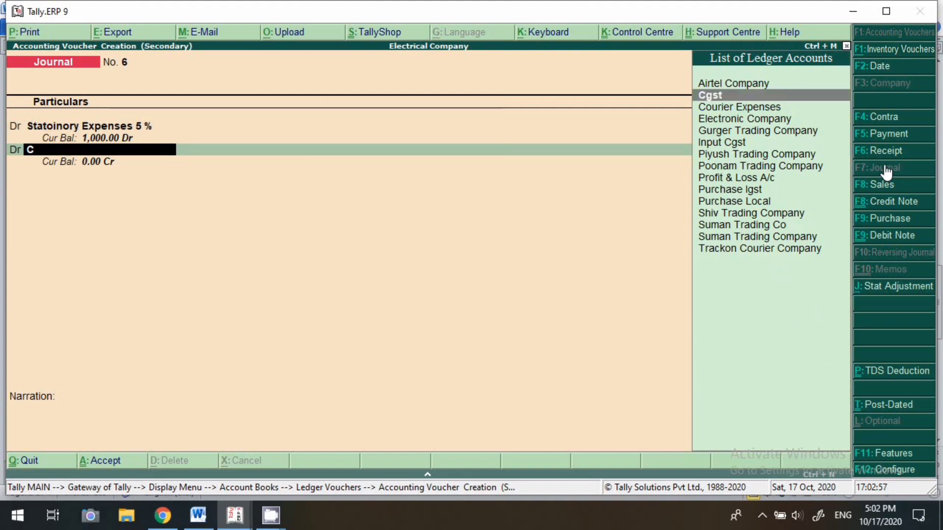
key("Return")
type("45")
key("Return")
key("Return")
key("Return")
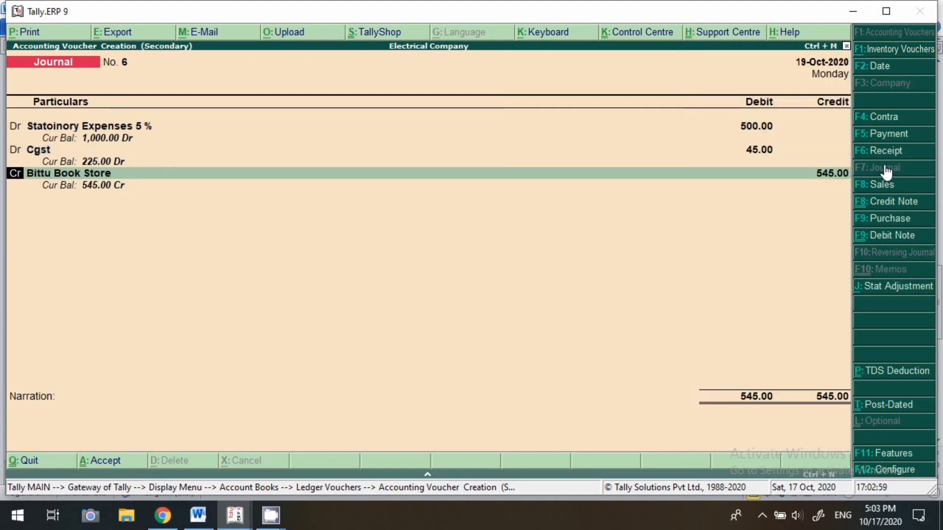
Change the third journal line to a debit of 45 to the Sgst ledger
type("d")
key("Return")
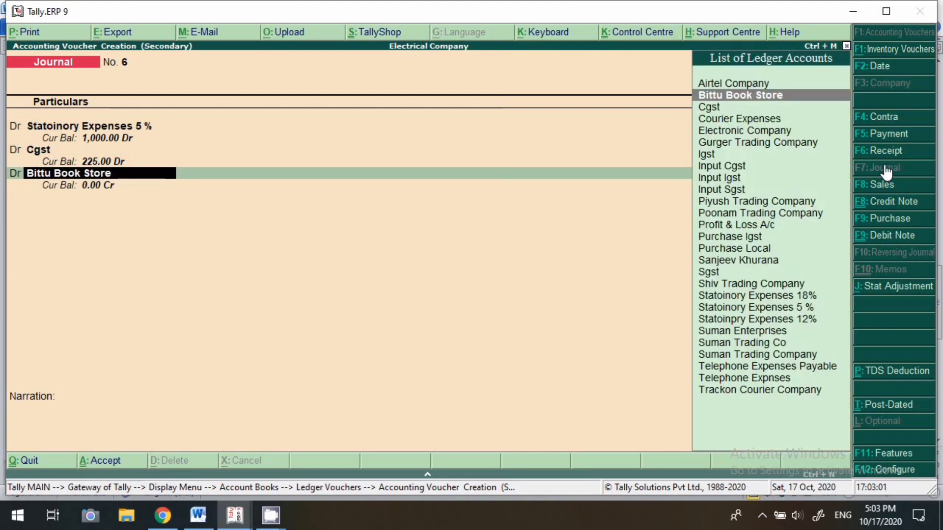
type("sg")
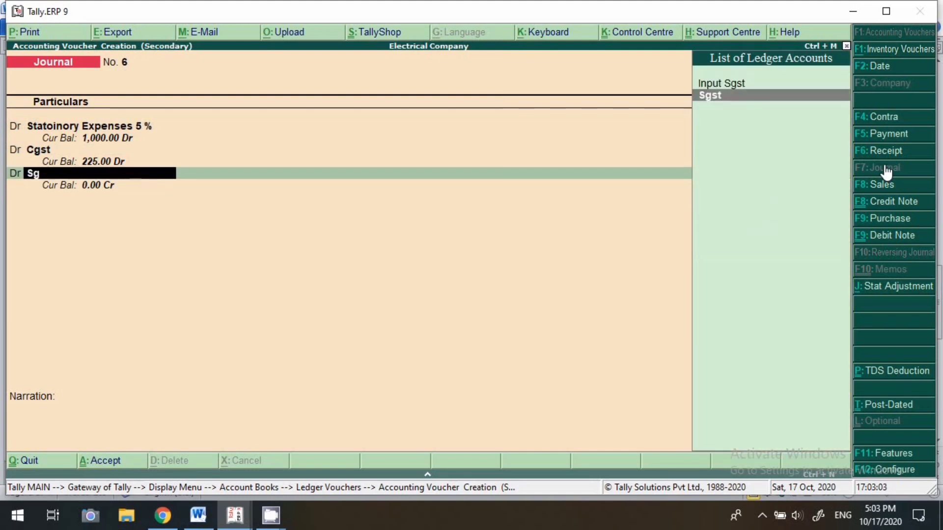
key("Return")
type("45")
key("Return")
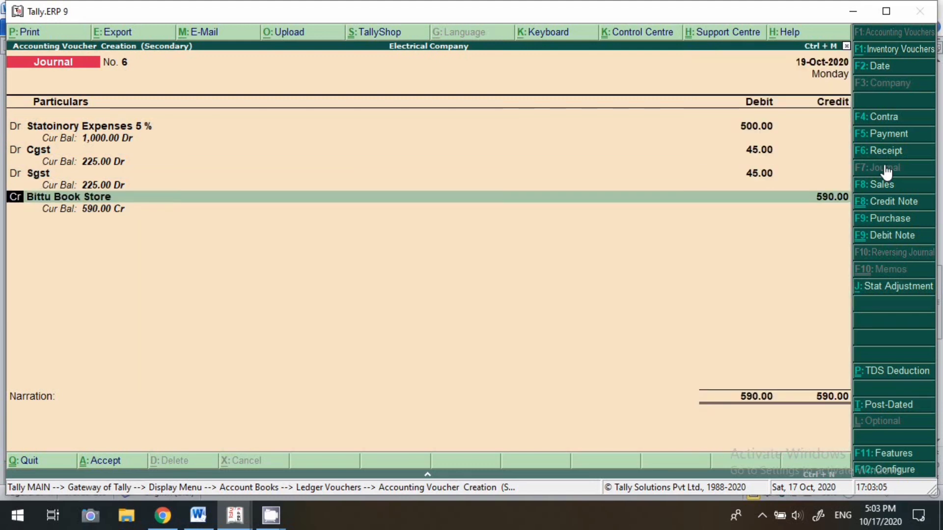
Credit Bittu Book Store with 590 as a New Ref bill named 6, leave the narration blank and save the journal voucher
key("Return")
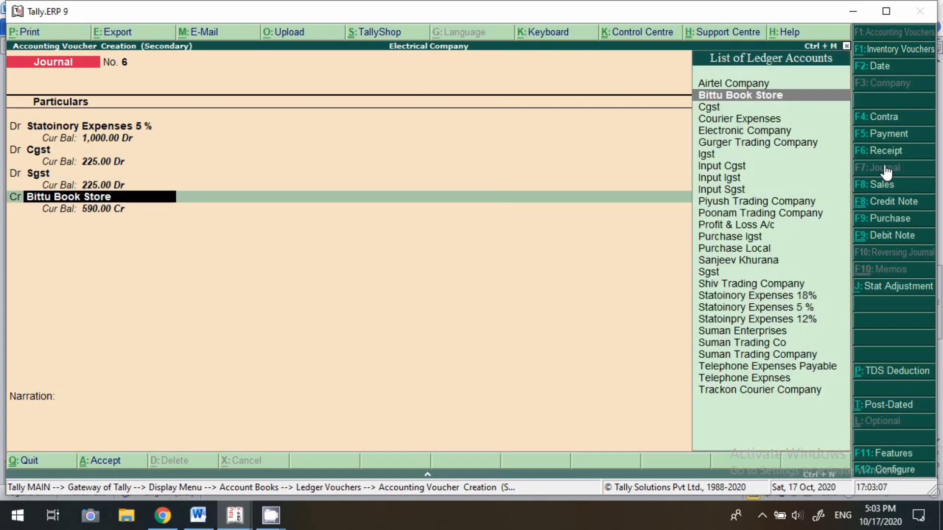
key("Return")
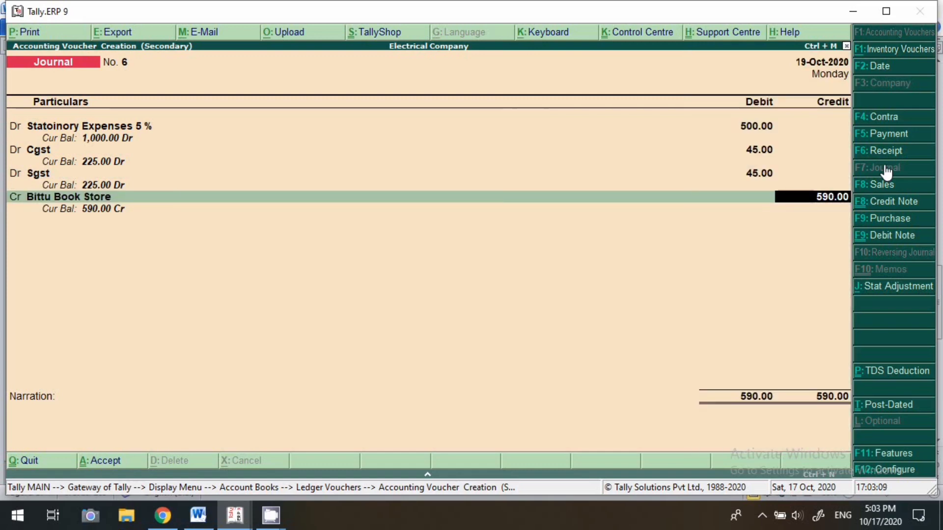
key("Return")
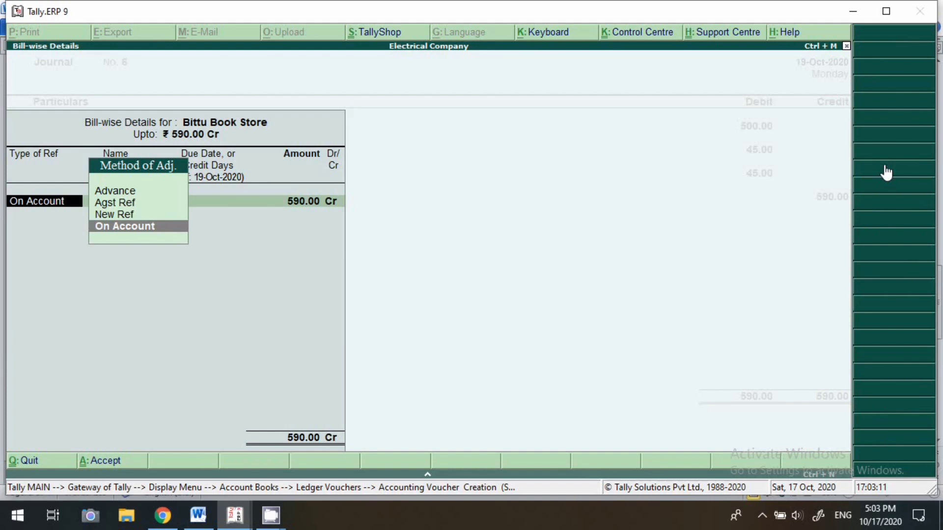
key("Up")
key("Return")
key("Return")
key("Return")
key("Return")
key("Return")
key("Return")
key("Return")
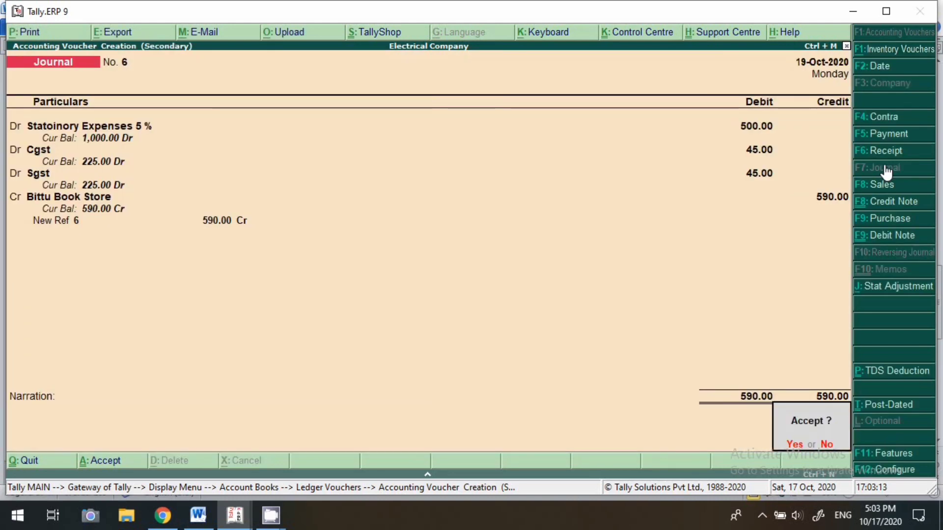
key("Return")
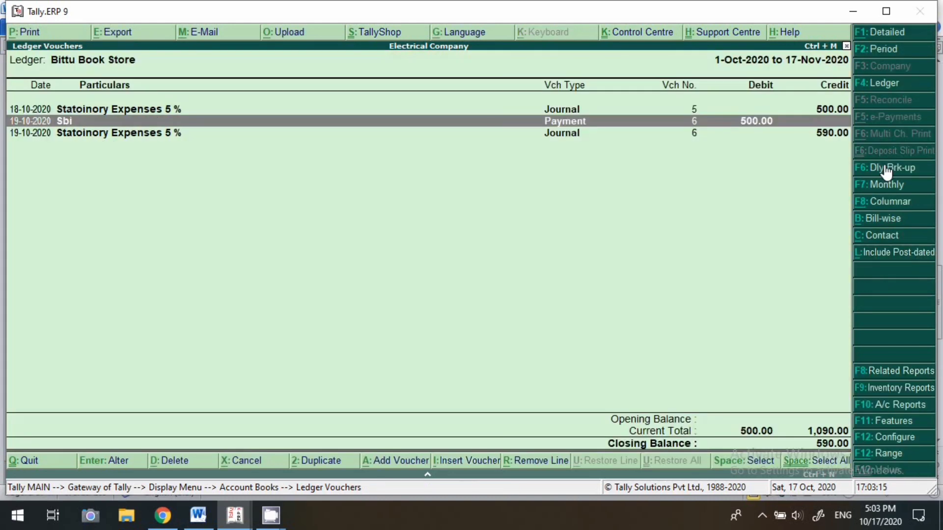
Add a payment voucher from Bittu Book Store's ledger vouchers and date it 17-10-2020
key("Down")
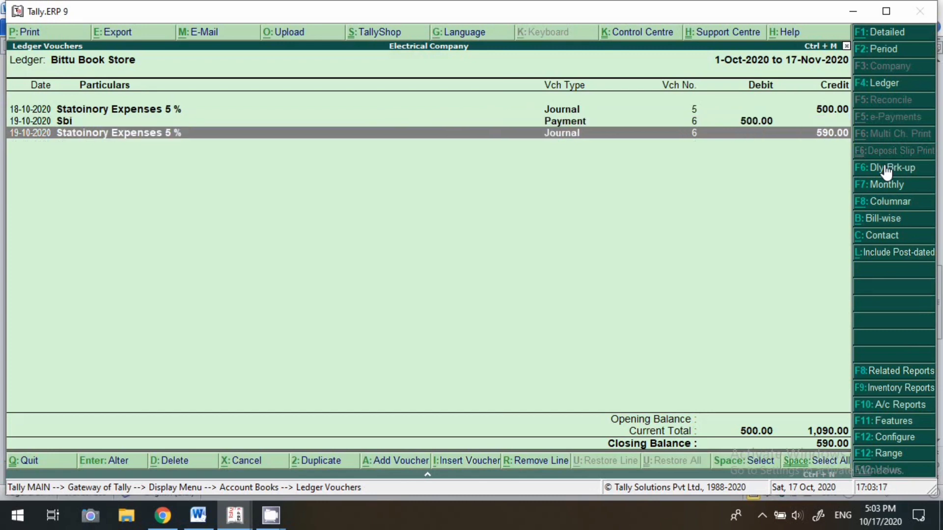
key("alt+a")
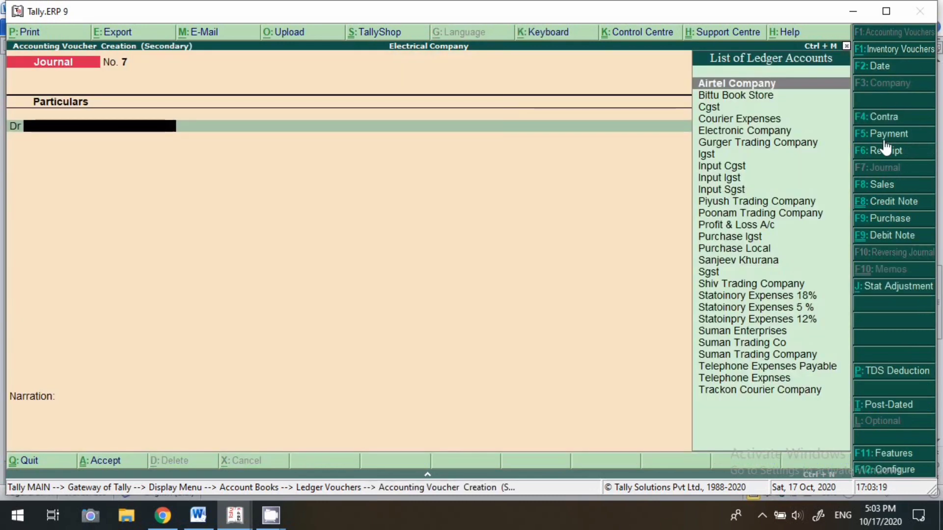
left_click(886, 141)
key("F2")
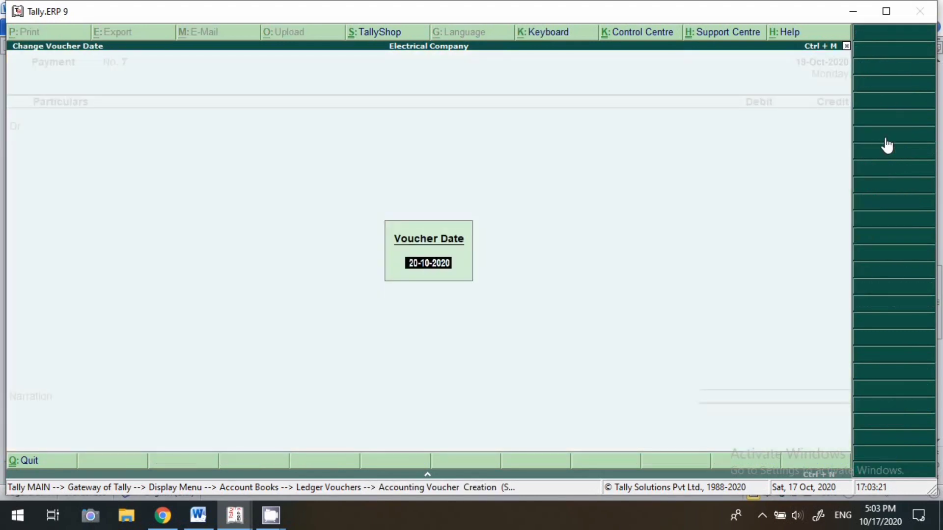
type("17.10")
key("Return")
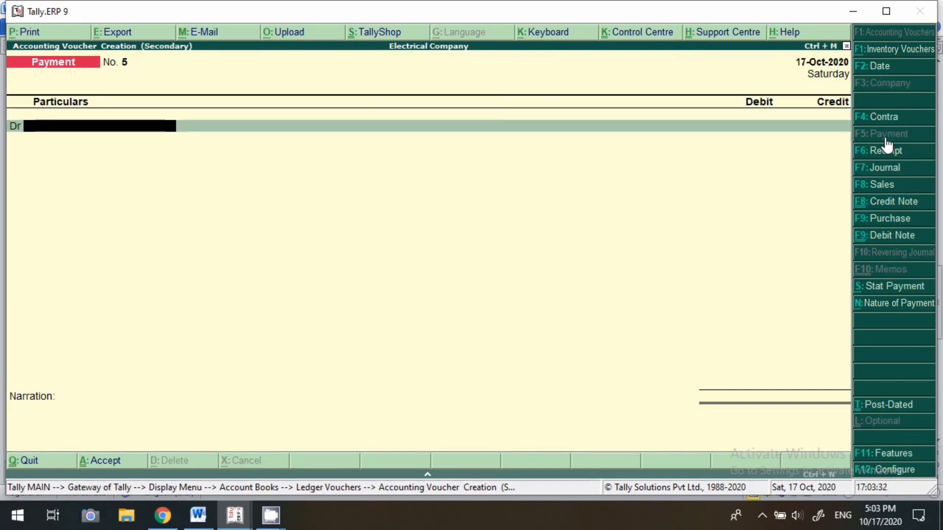
Debit Bittu Book Store with 590 as a New Ref bill named 5 in the payment voucher
type("B")
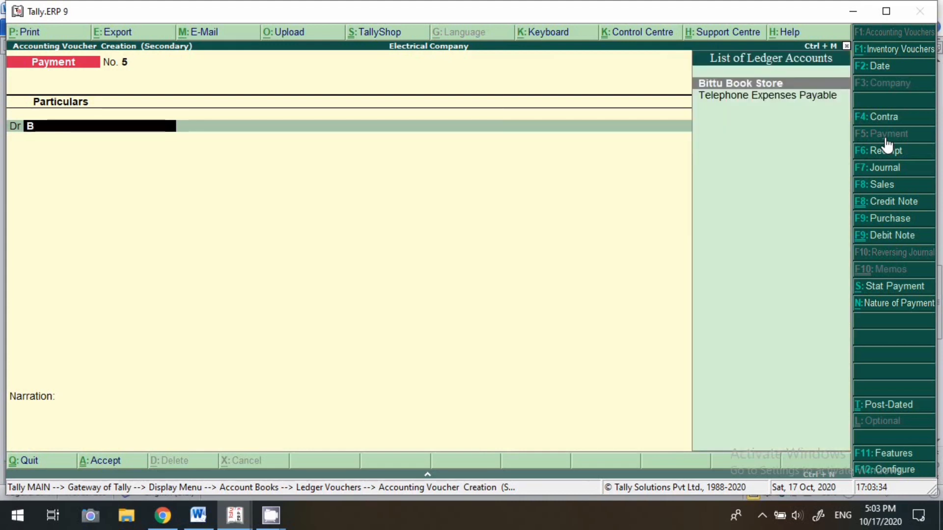
key("Return")
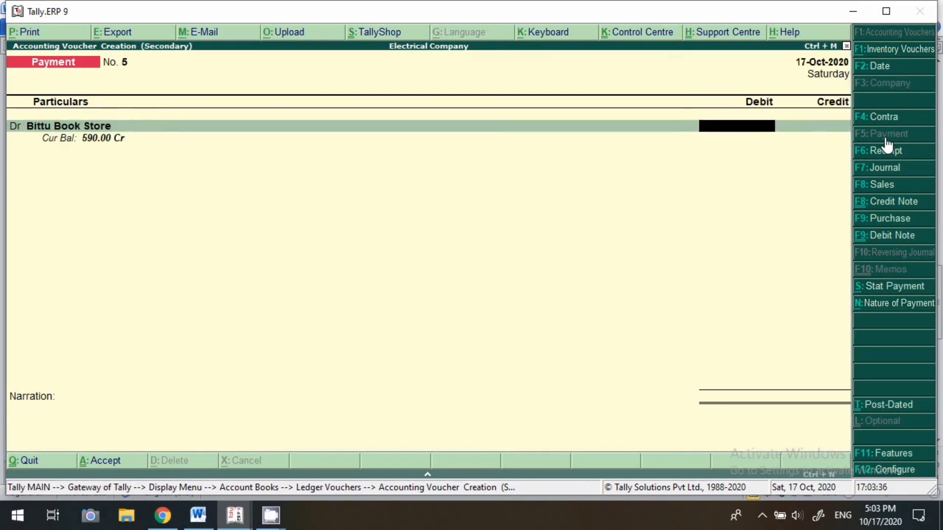
type("590")
key("Return")
key("Up")
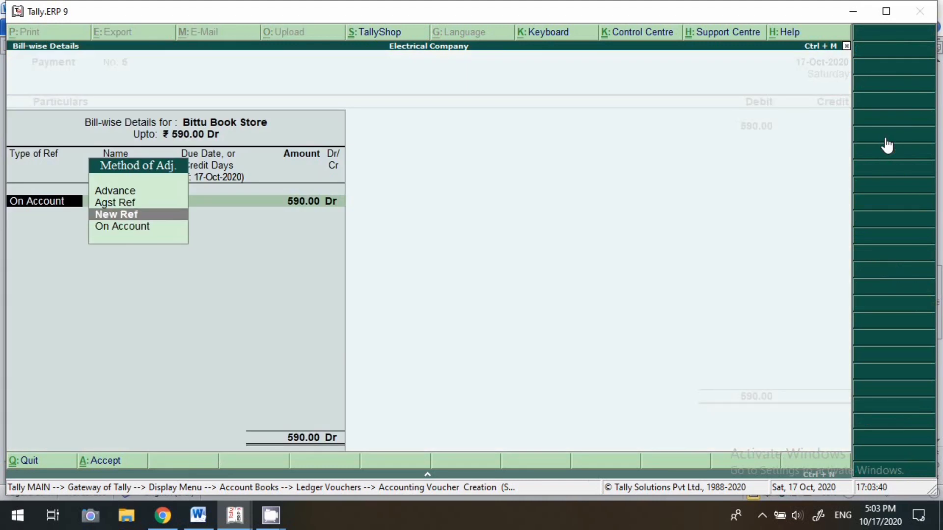
key("Return")
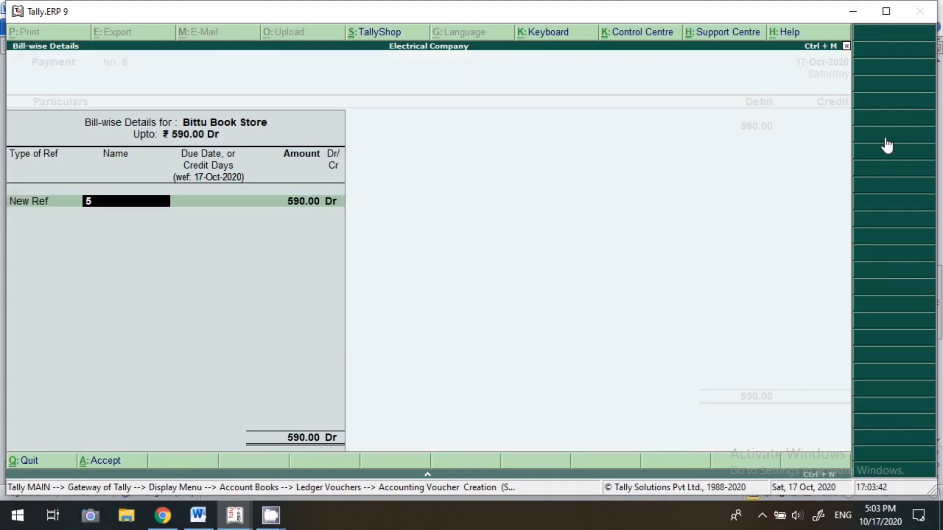
key("Return")
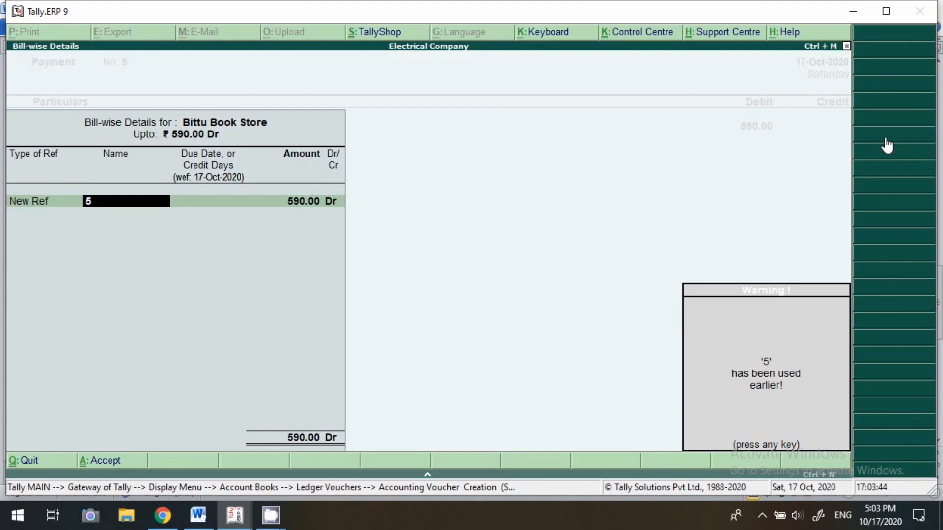
key("Return")
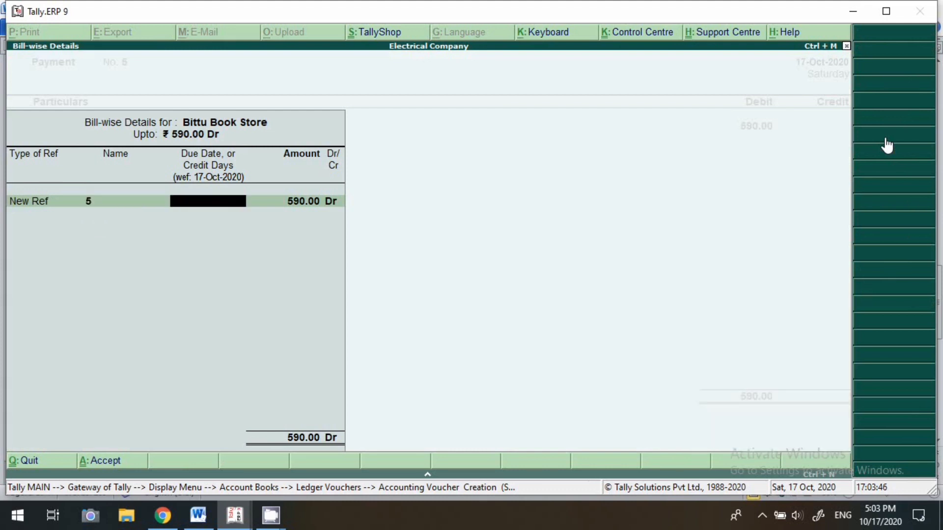
key("Return")
key("Return")
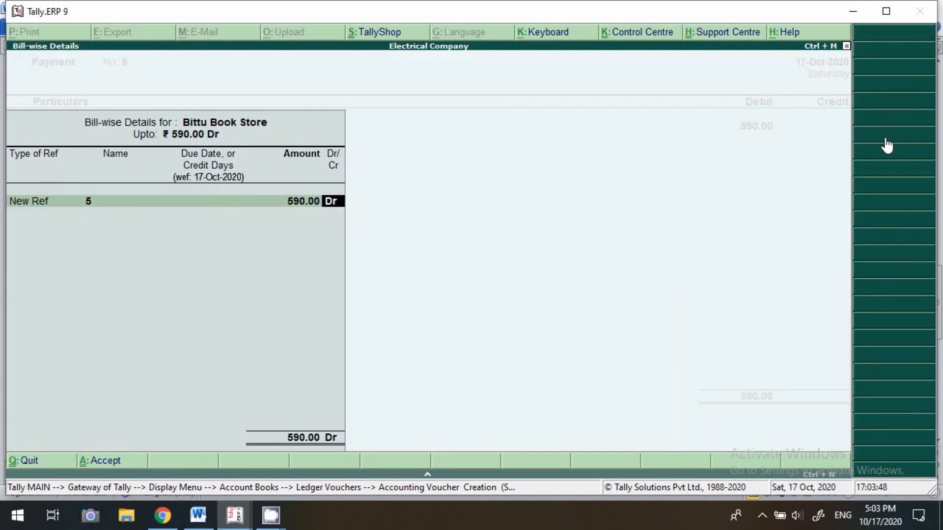
key("Return")
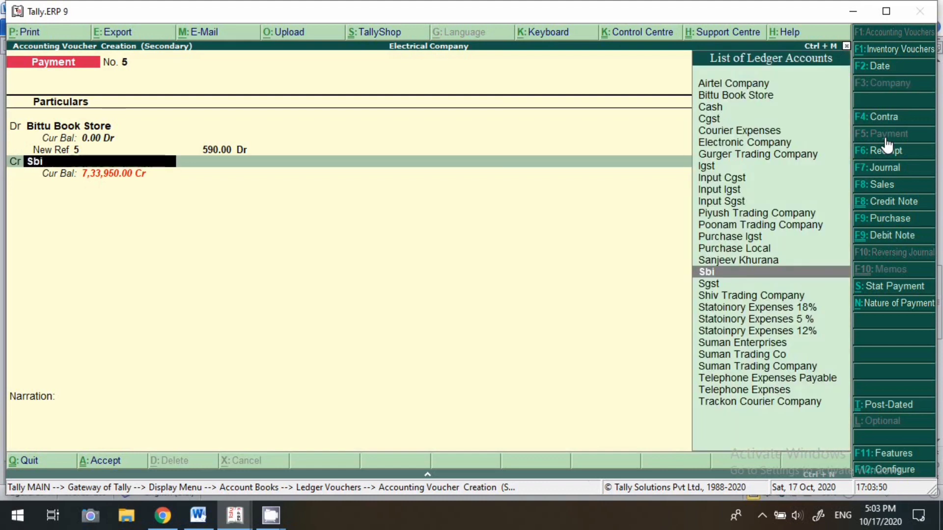
Credit Sbi with 590, keep the default cheque allocation, leave the narration blank and save the payment voucher
key("Return")
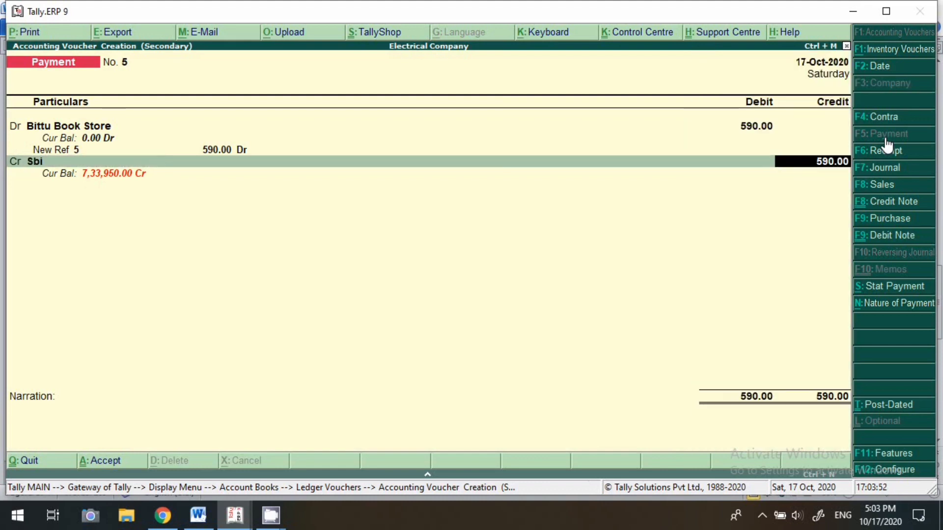
key("Return")
key("Return")
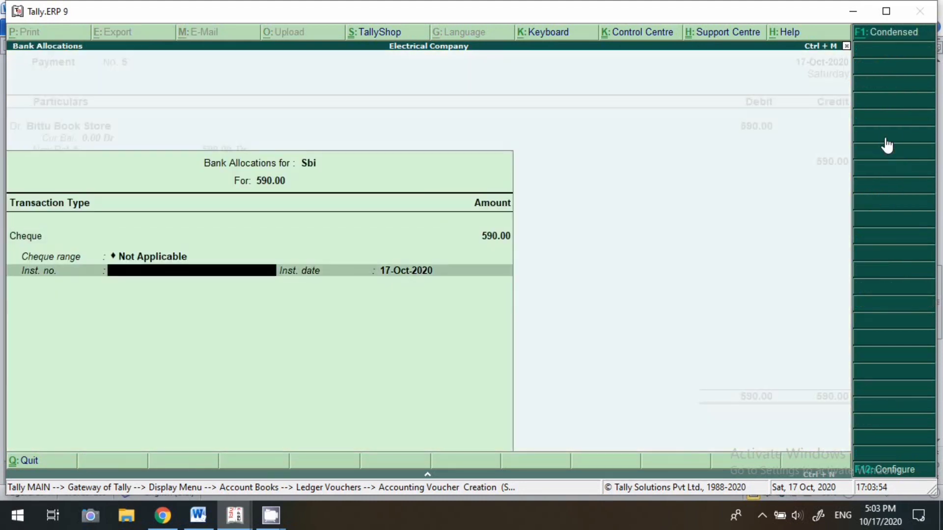
key("Return")
key("Return")
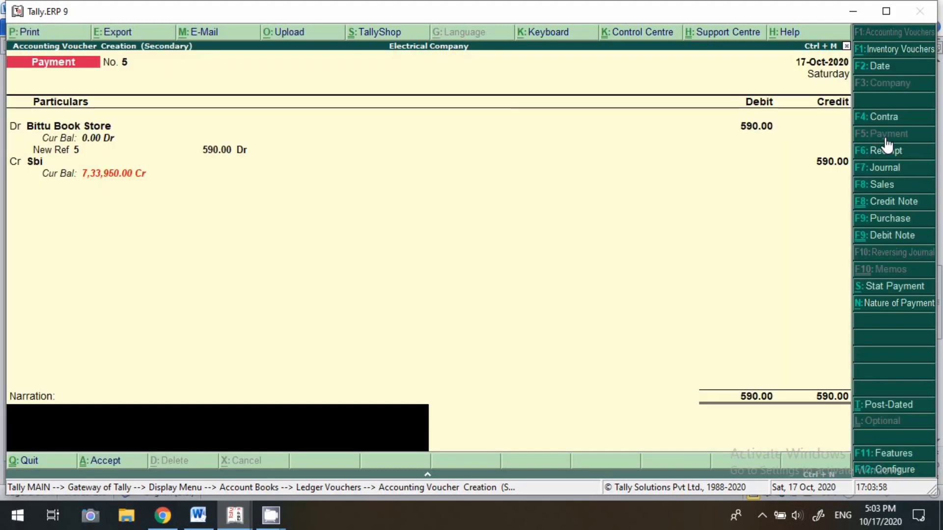
key("Return")
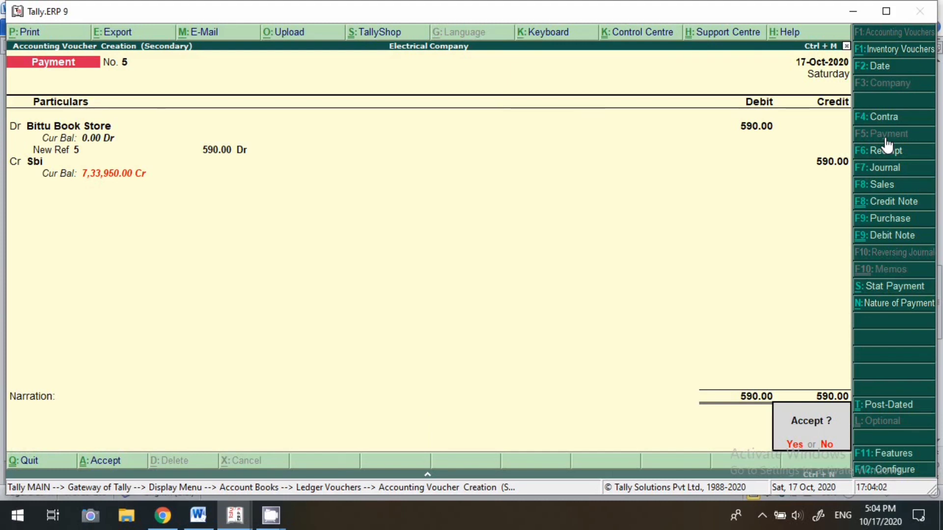
key("Return")
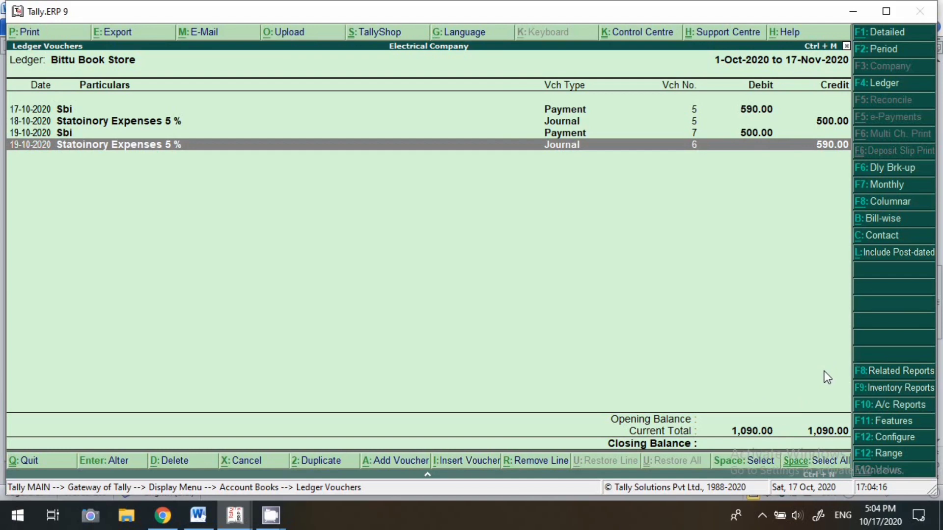
Add a journal voucher from the ledger vouchers list and date it 17-10-2020
key("alt+a")
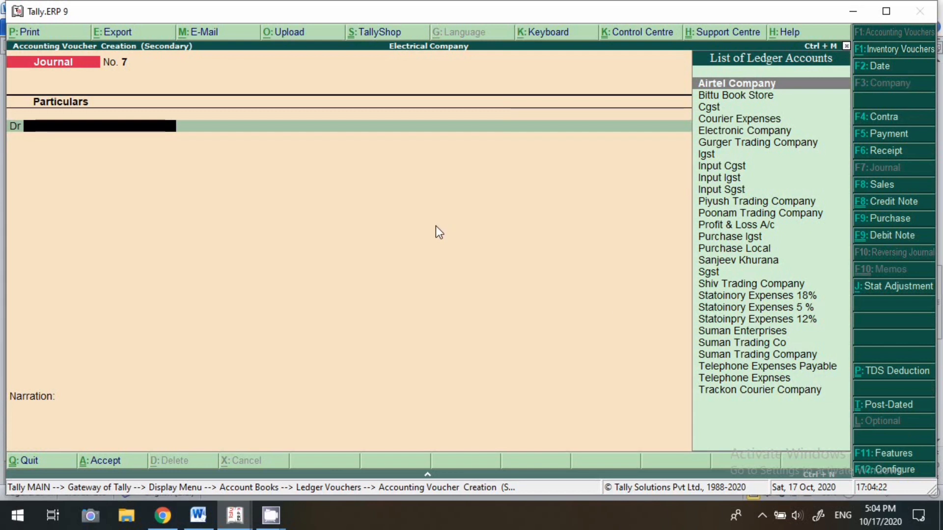
key("F2")
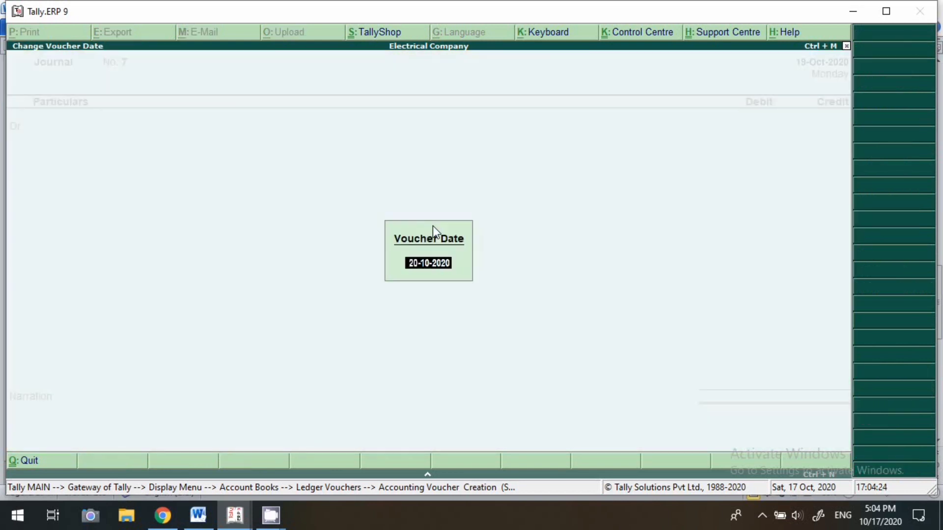
type("17-10")
key("Return")
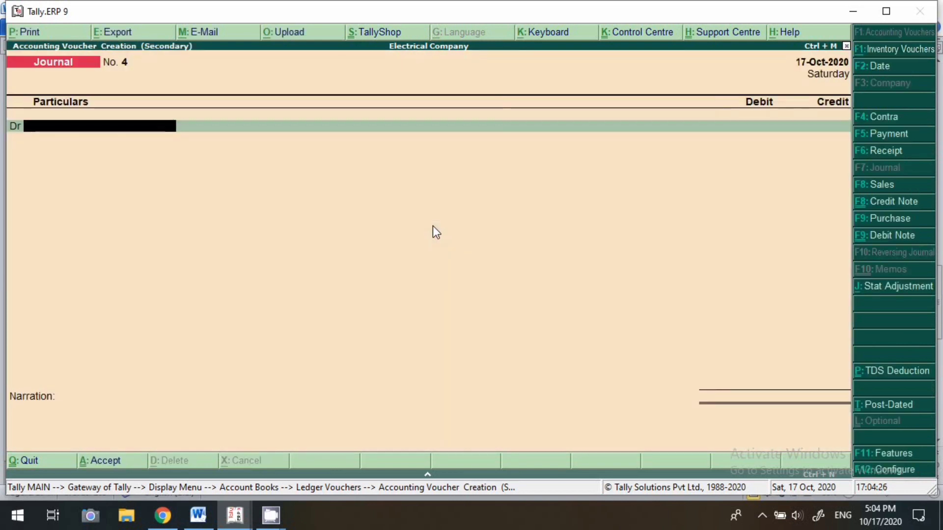
Debit the Statoinory Expenses 18% ledger with 500 on the first journal line
type("S")
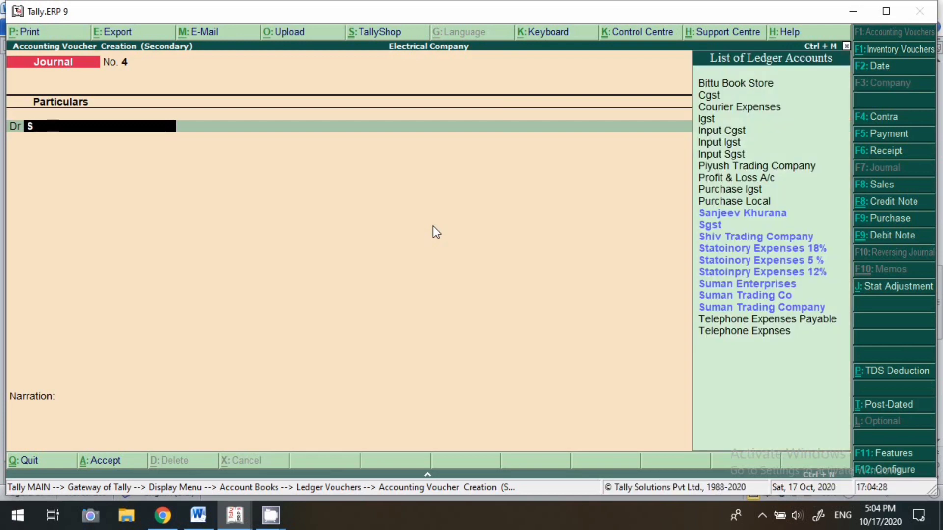
type("ta")
key("Return")
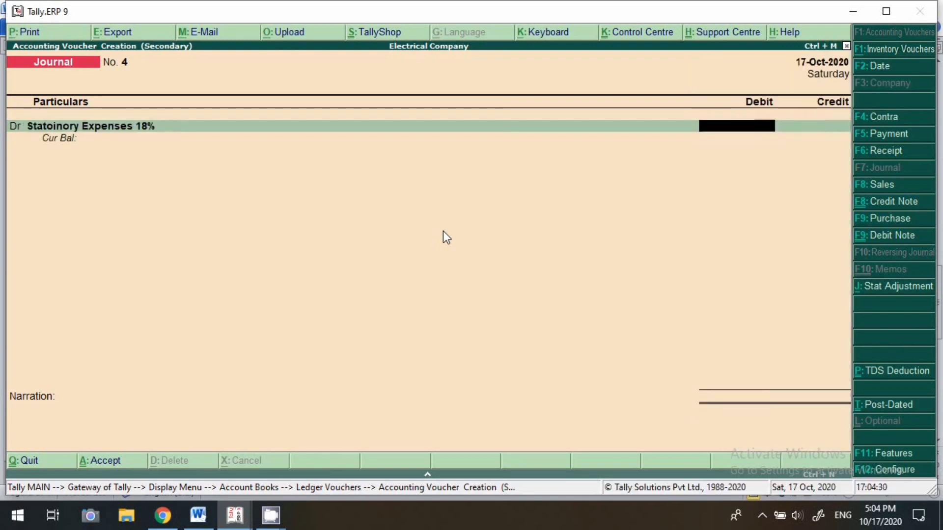
type("500")
key("Return")
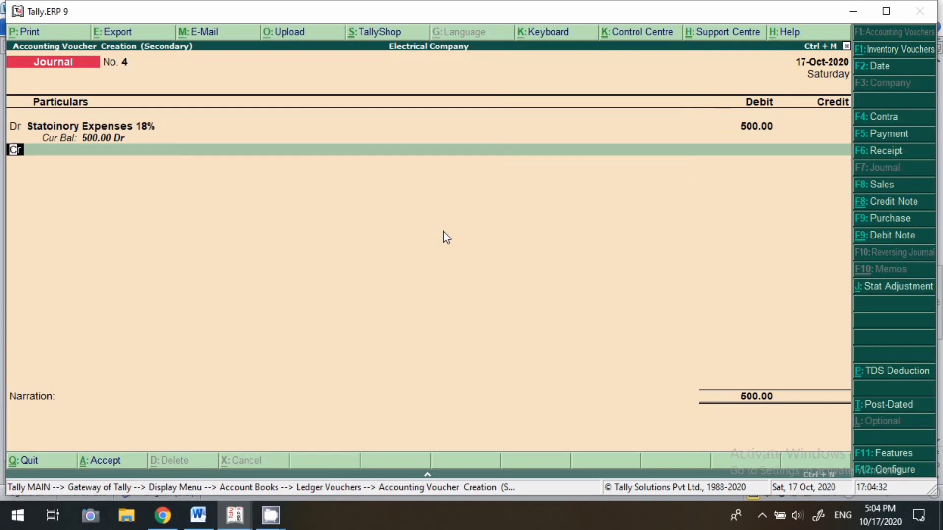
Make the second journal line a debit of 1000 to the Statoinory Expenses 5 % ledger
key("d")
key("Return")
type("S")
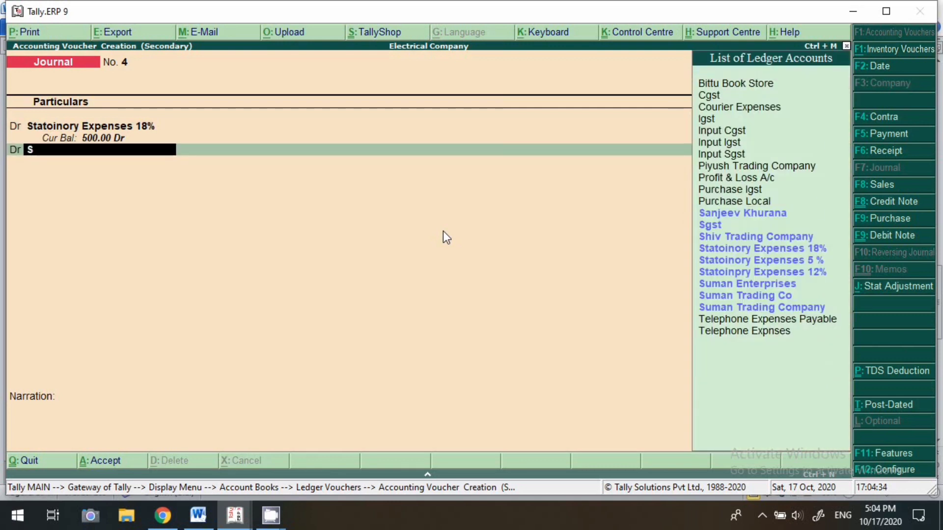
type("ta")
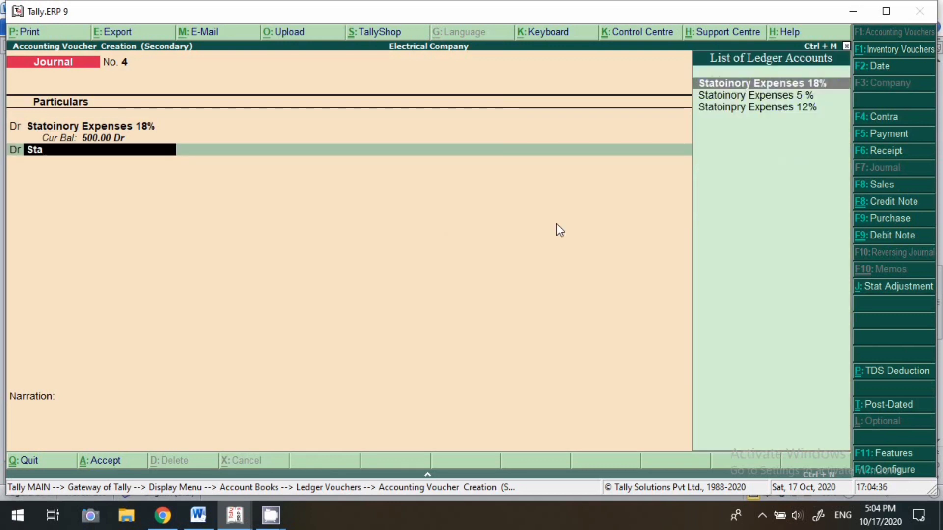
key("Down")
key("Return")
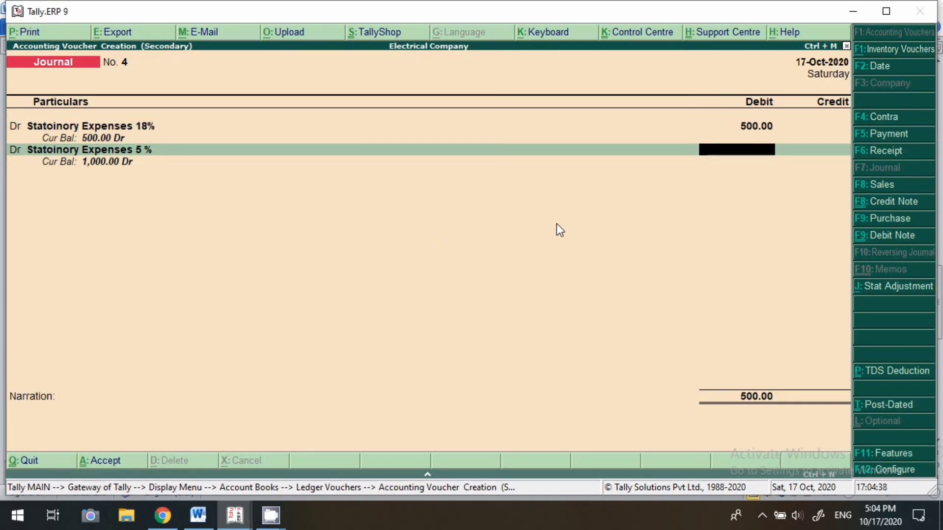
type("1000")
key("Return")
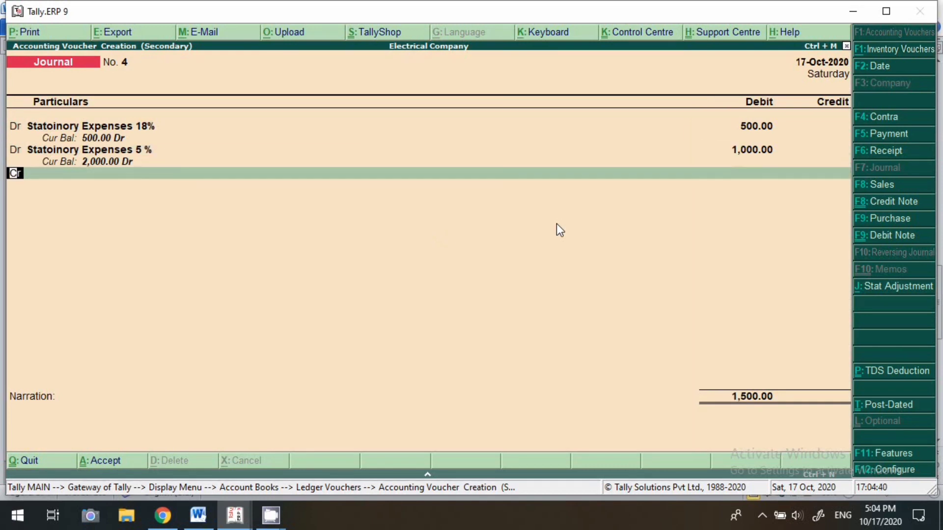
Debit the Statoinpry Expenses 12% ledger with 1500 on the third journal line and start a fourth line as a debit
type("d")
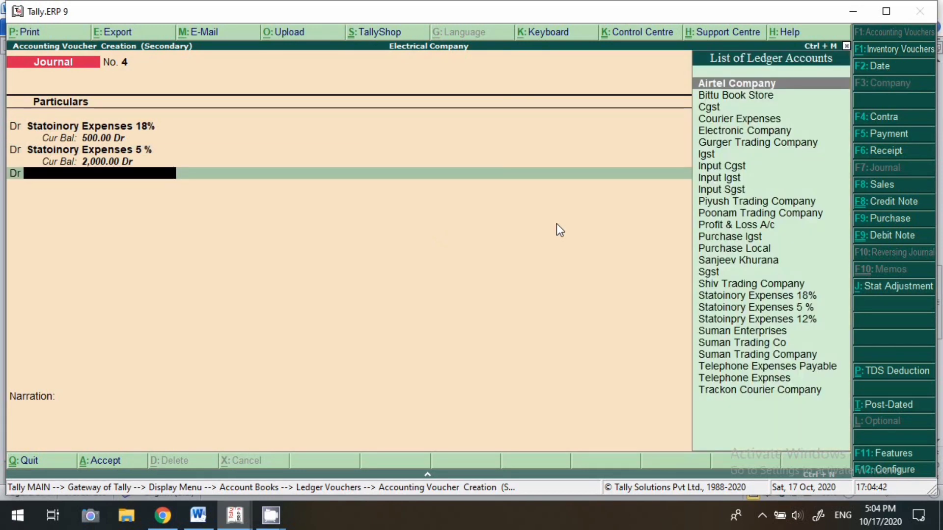
type("S")
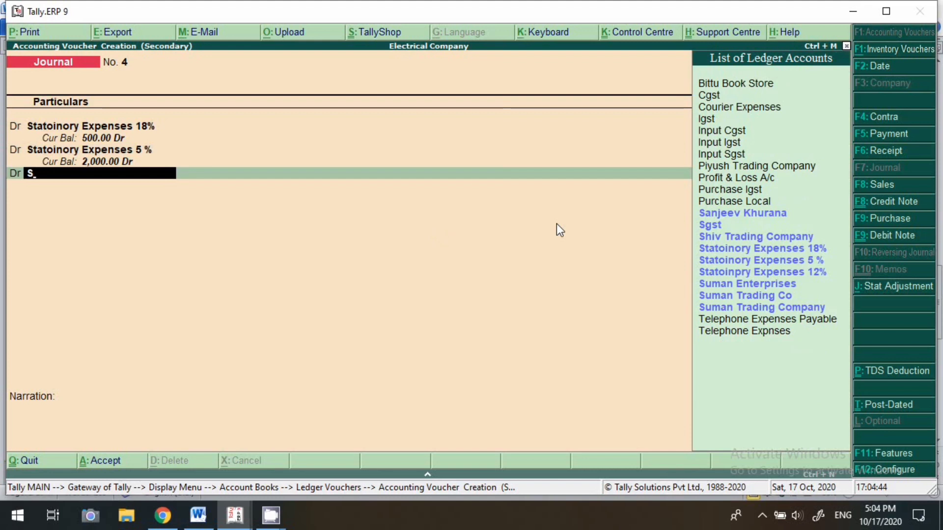
type("ta")
key("Down")
key("Down")
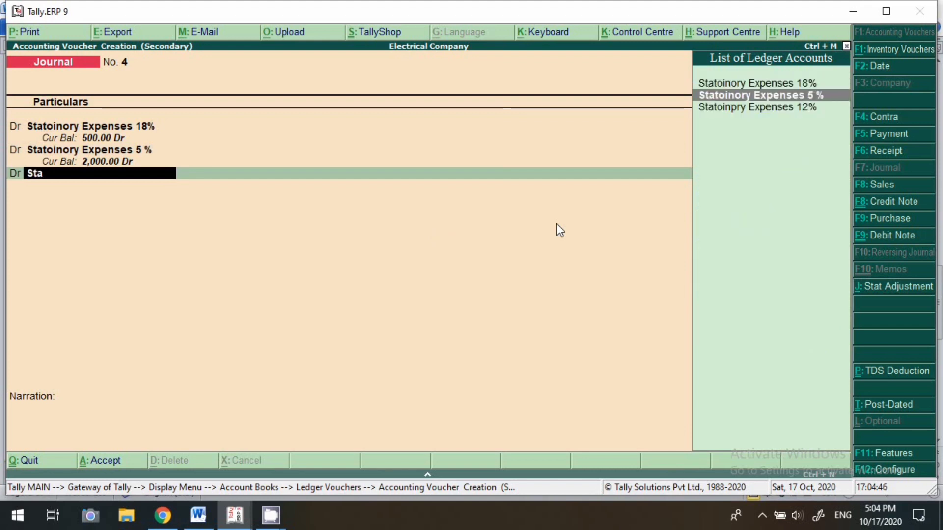
key("Return")
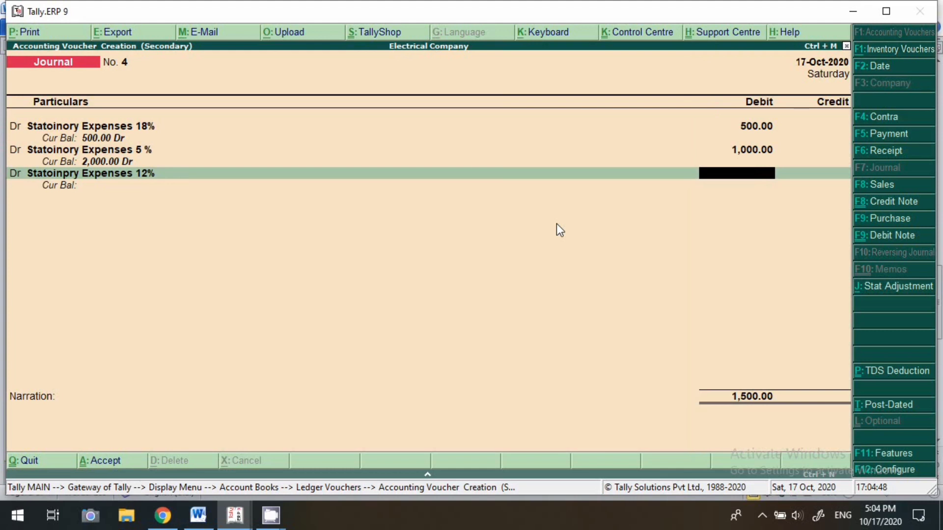
type("1500")
key("Return")
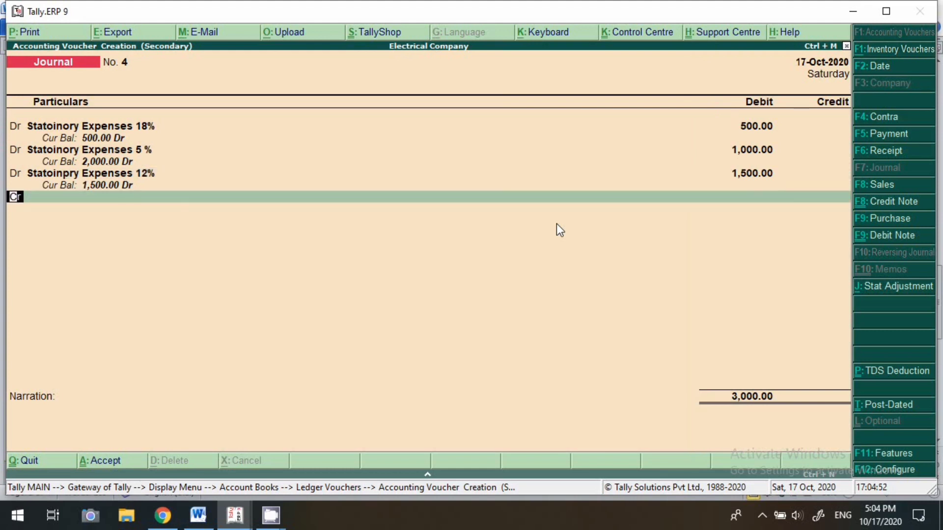
key("d")
key("Return")
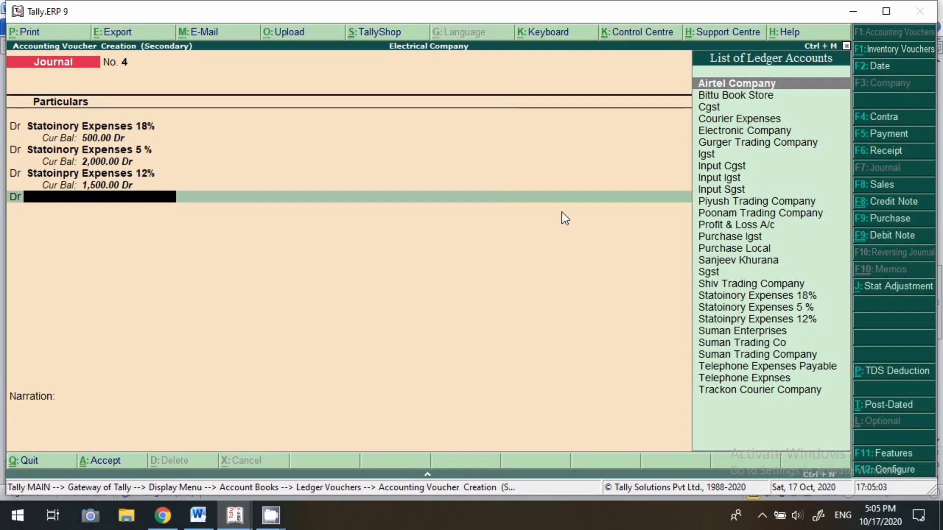
left_click(762, 515)
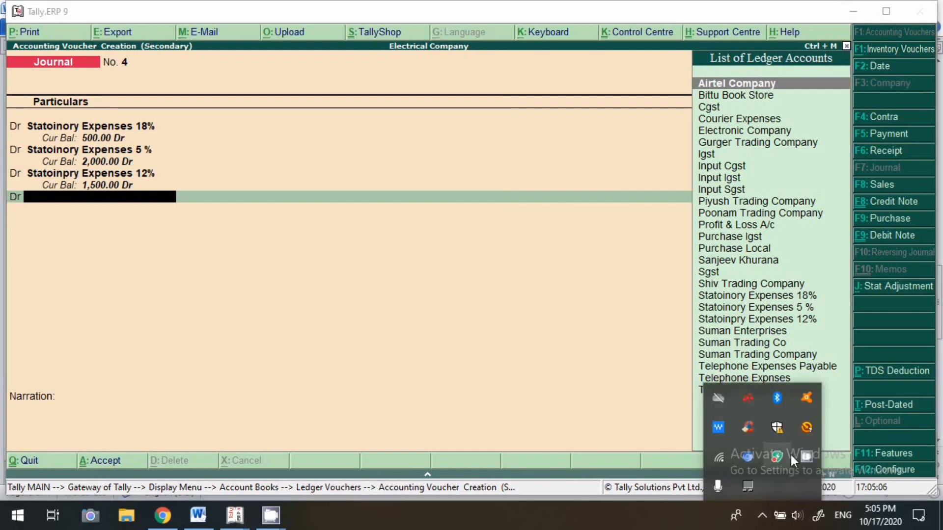
right_click(802, 460)
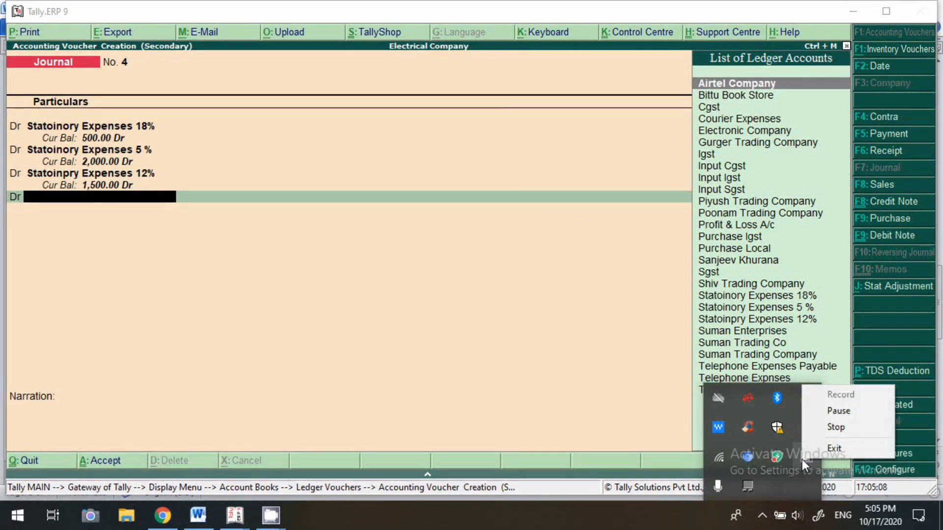
Debit the Igst ledger on the fourth journal line with 90, calculated as 500*18/100
left_click(835, 469)
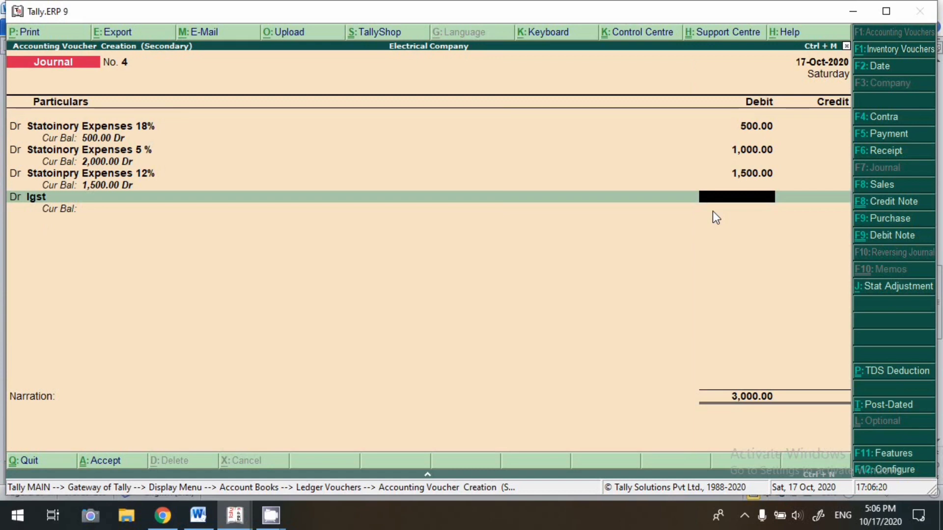
key("ctrl+n")
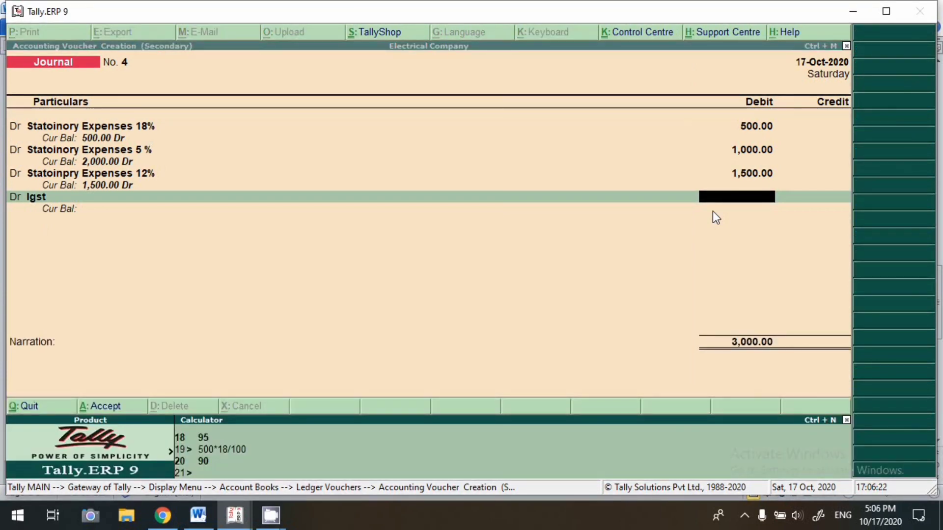
key("ctrl+m")
key("ctrl+n")
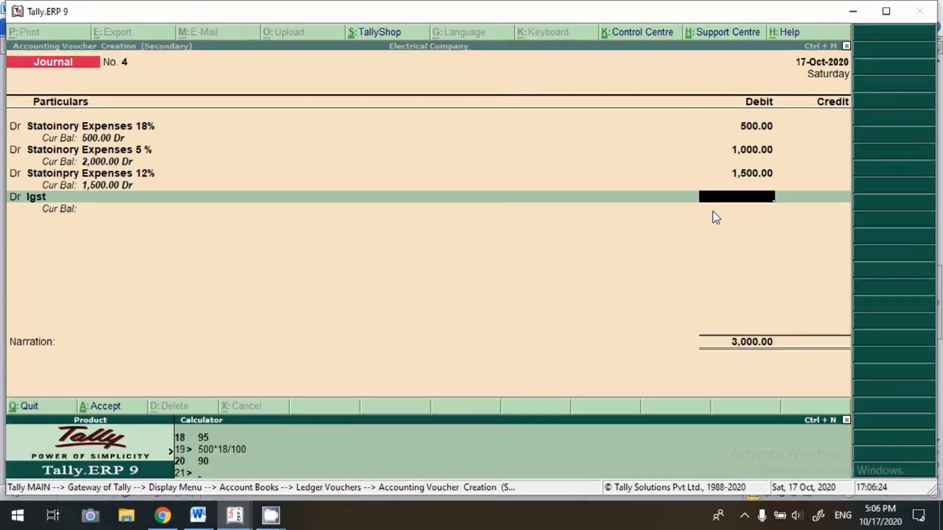
type("500*18/")
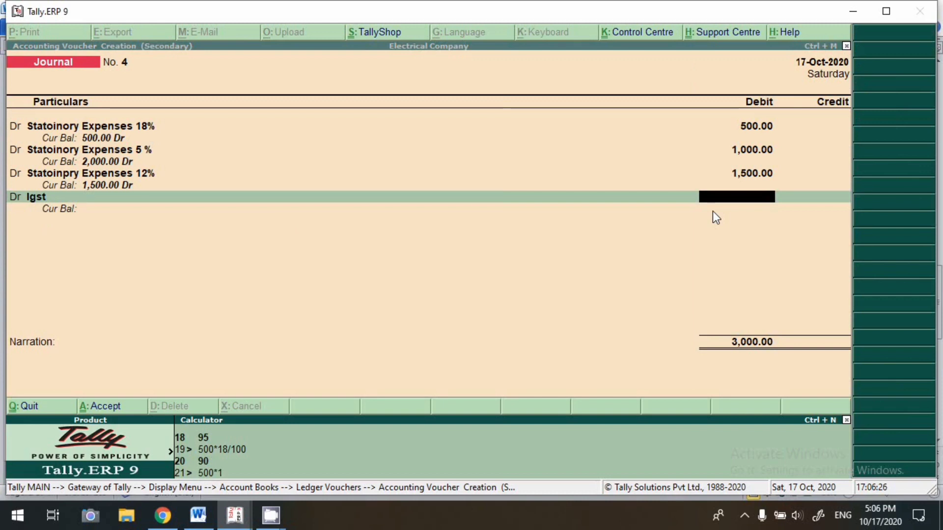
type("100")
key("Return")
key("ctrl+m")
key("Return")
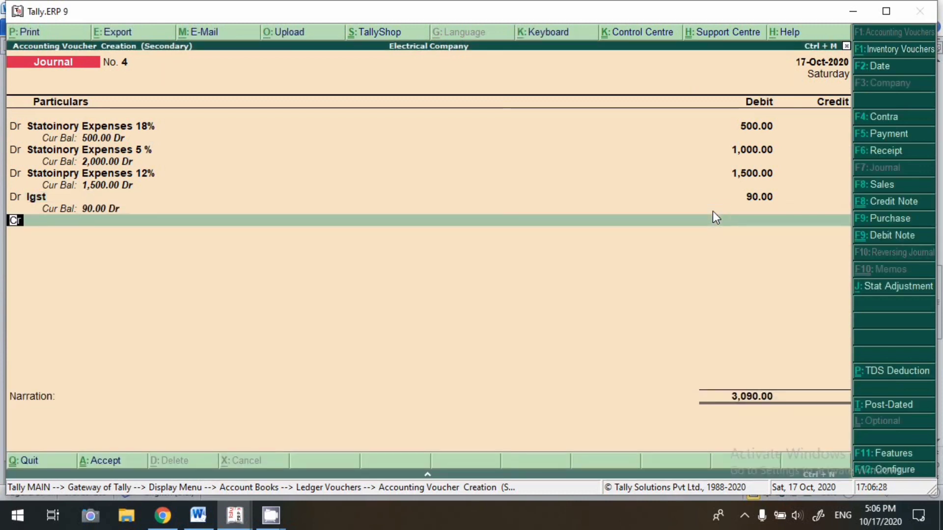
Add a fifth journal line debiting the Igst ledger with 50, calculated as 1000*5/100
type("d")
key("Return")
type("igst")
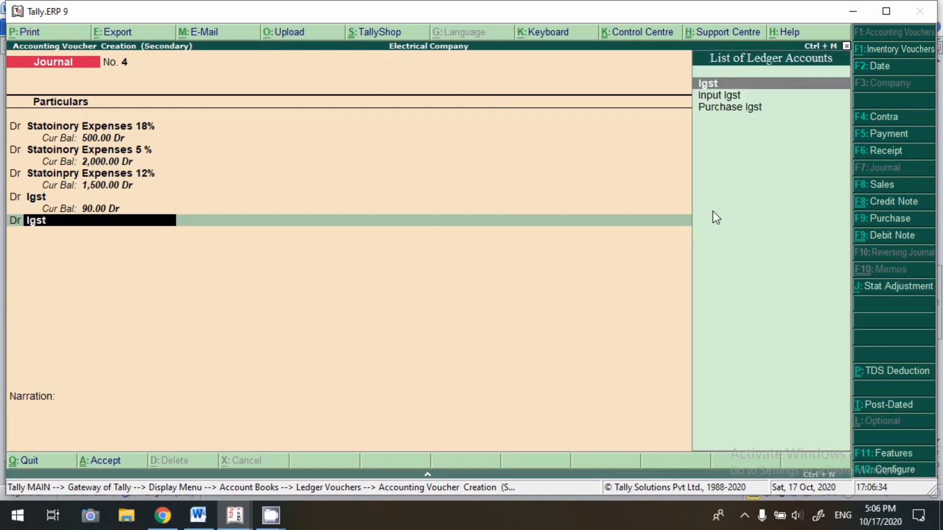
key("Return")
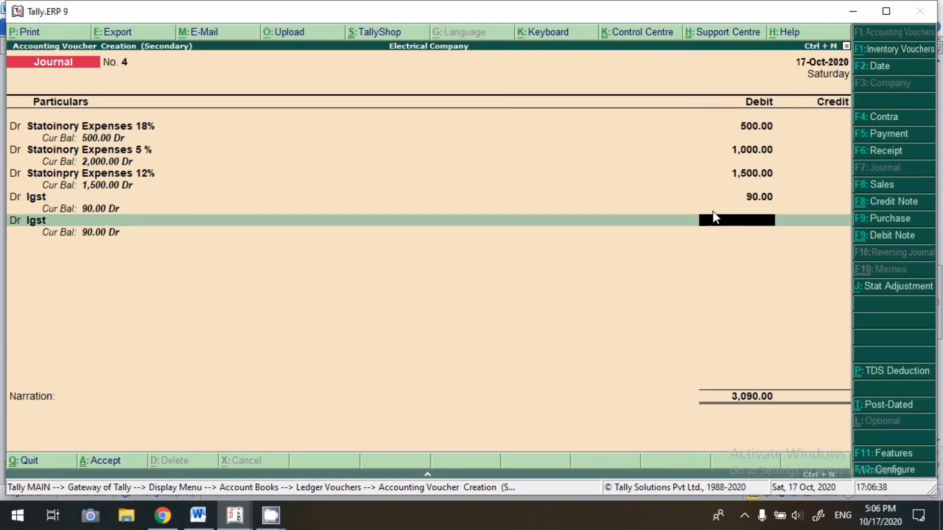
key("ctrl+n")
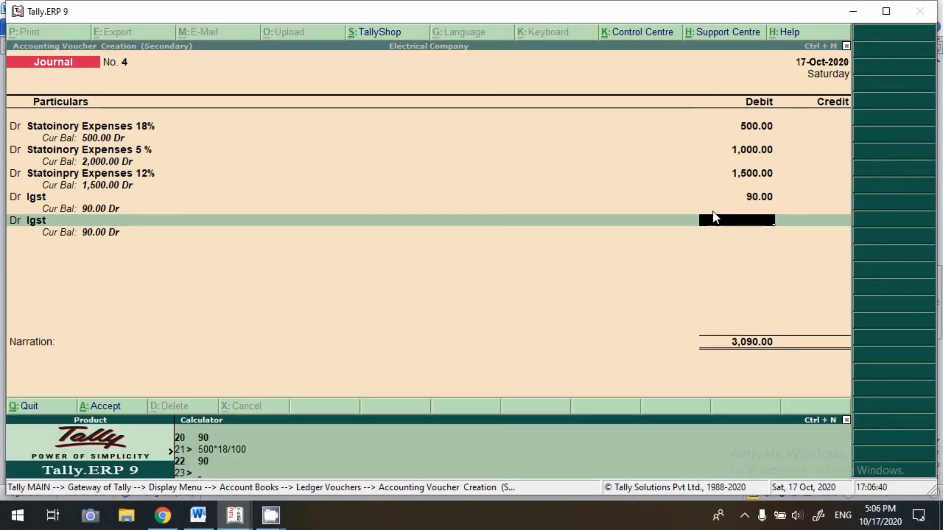
type("1000")
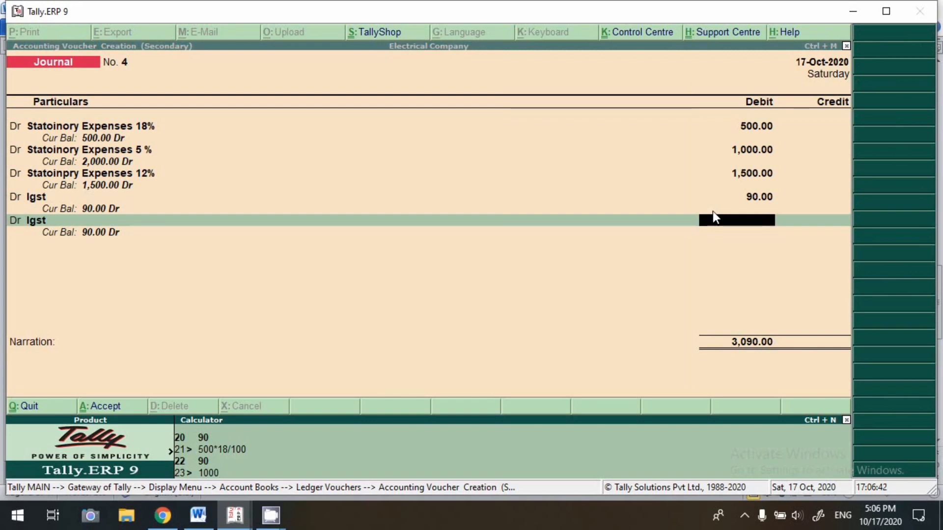
type("*5/100")
key("Return")
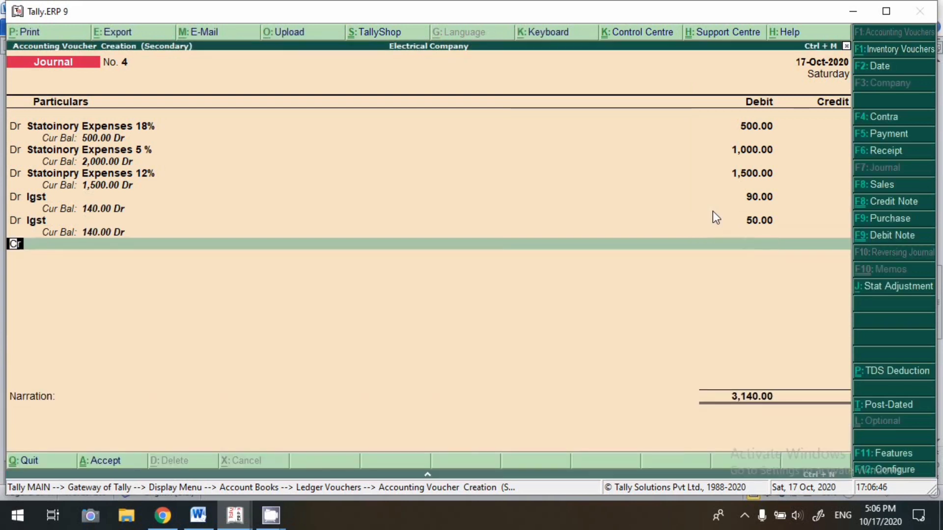
Add a sixth journal line debiting the Igst ledger with 180, calculated as 1500*12/100
type("d")
key("Return")
type("Igst")
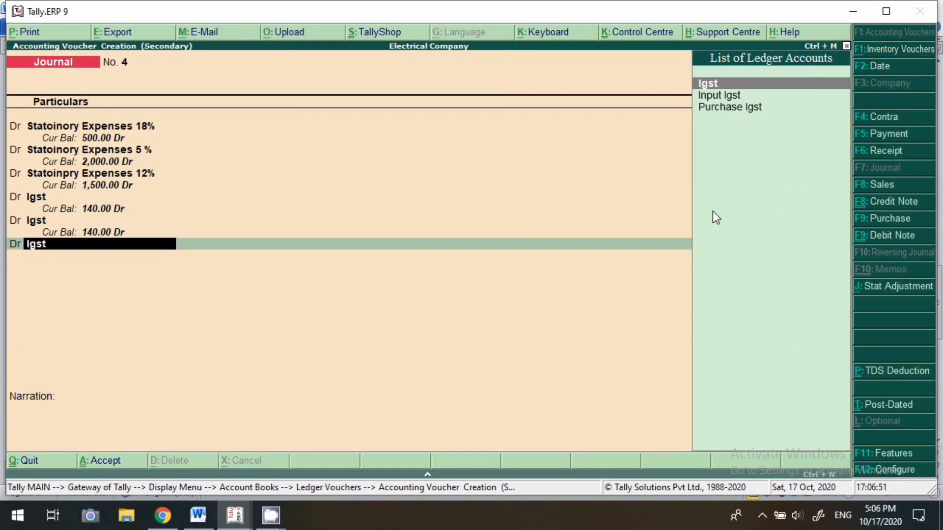
key("Return")
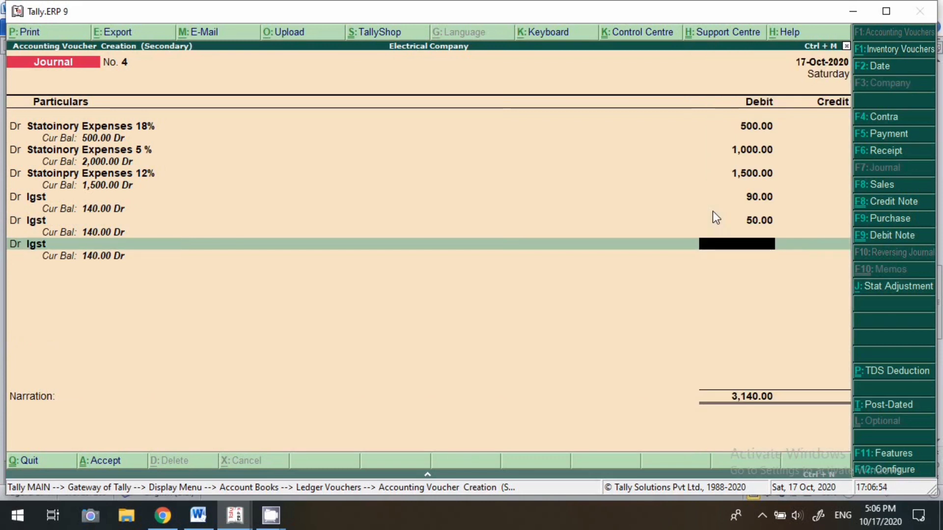
key("ctrl+n")
type("1500")
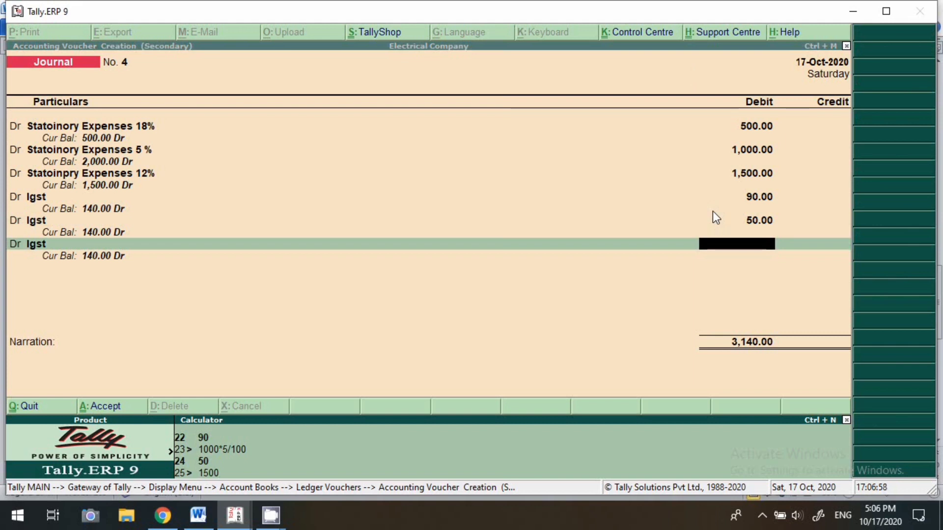
type("*12/100")
key("Return")
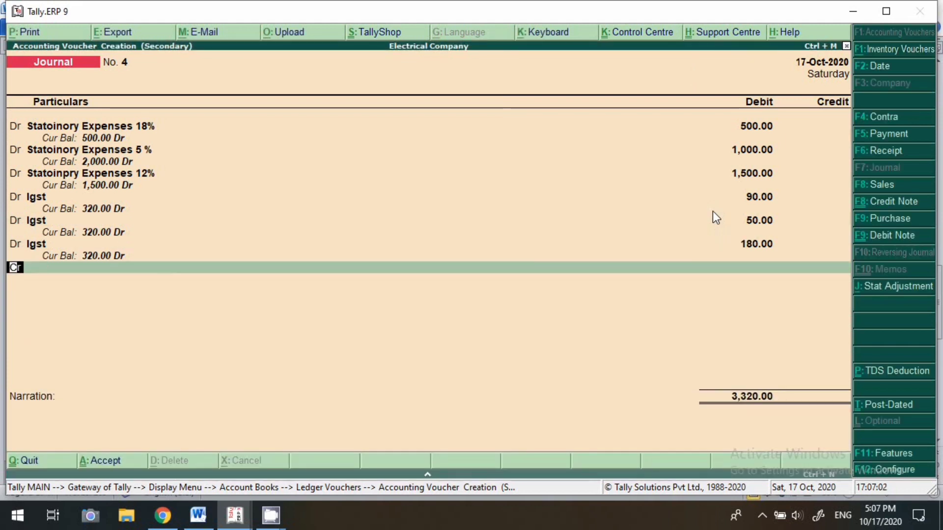
Credit the Bittu Book Store ledger with 3,320 on the last journal line
key("Return")
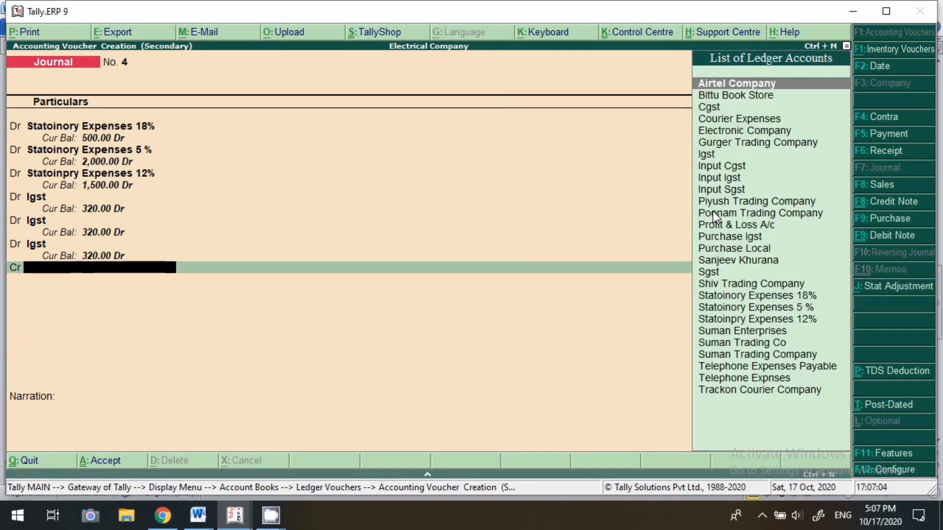
type("bi")
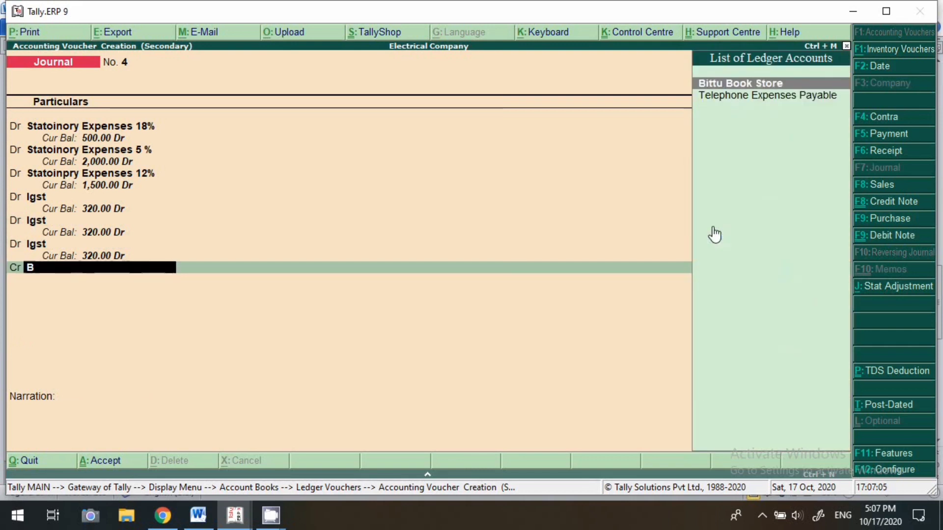
key("Return")
key("Return")
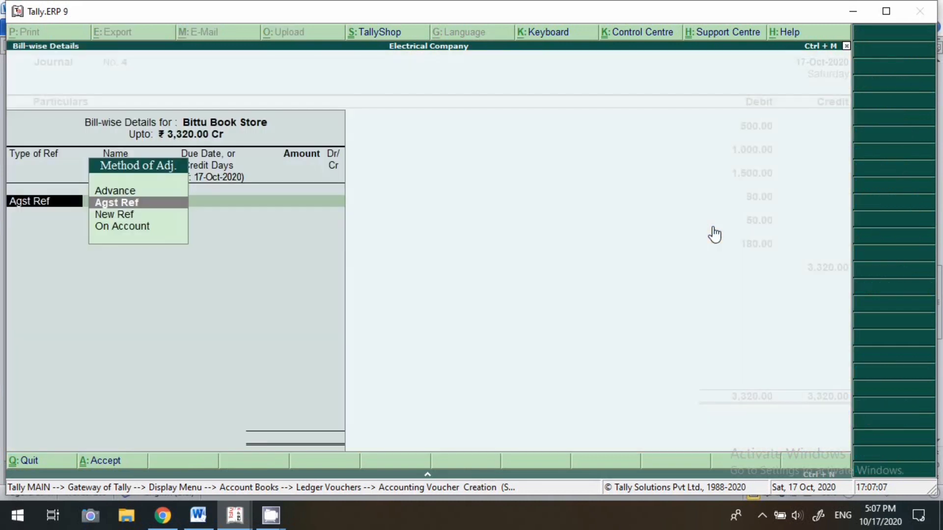
Allocate the 3,320 credit to Bittu Book Store as New Ref 4 and save the journal voucher
key("Return")
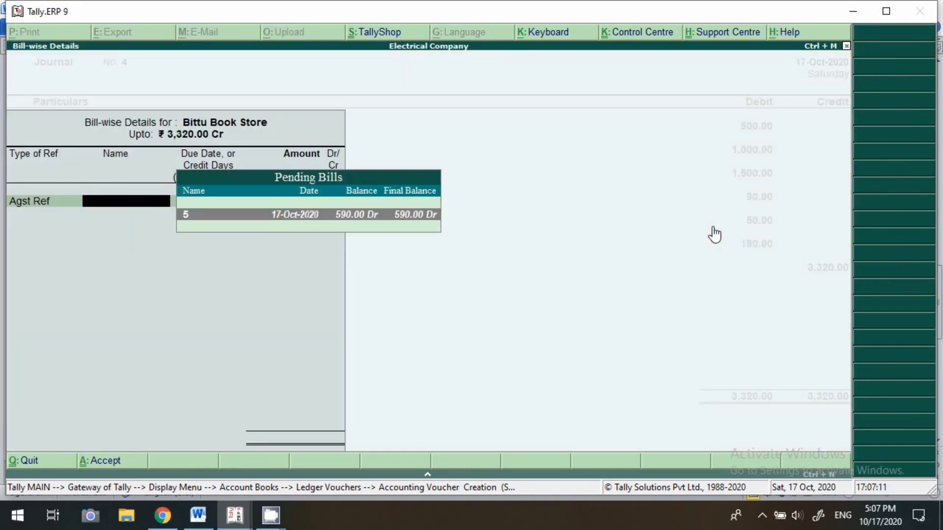
key("Escape")
key("Down")
key("Return")
key("Return")
key("Return")
key("Return")
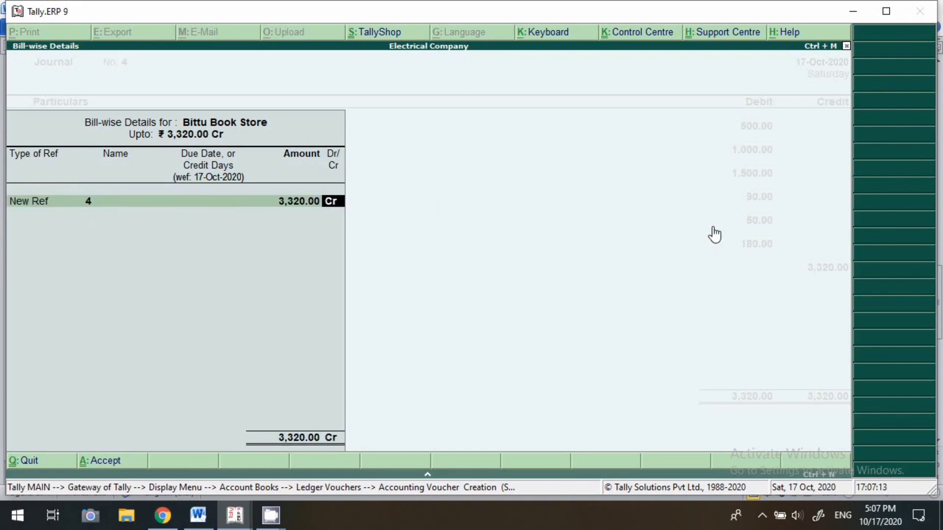
key("Return")
key("Return")
key("Return")
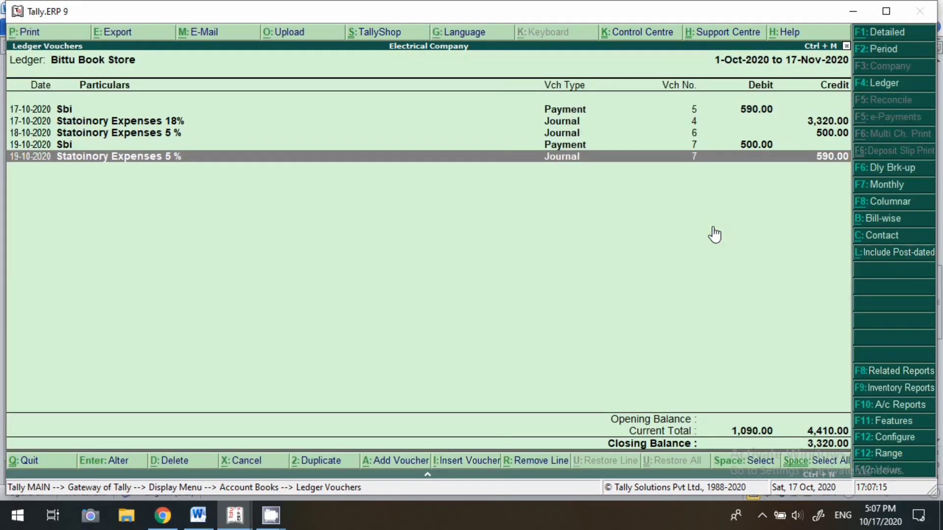
Open the 19-10-2020 journal voucher from the ledger vouchers list to check its entries, and return to the list
key("Return")
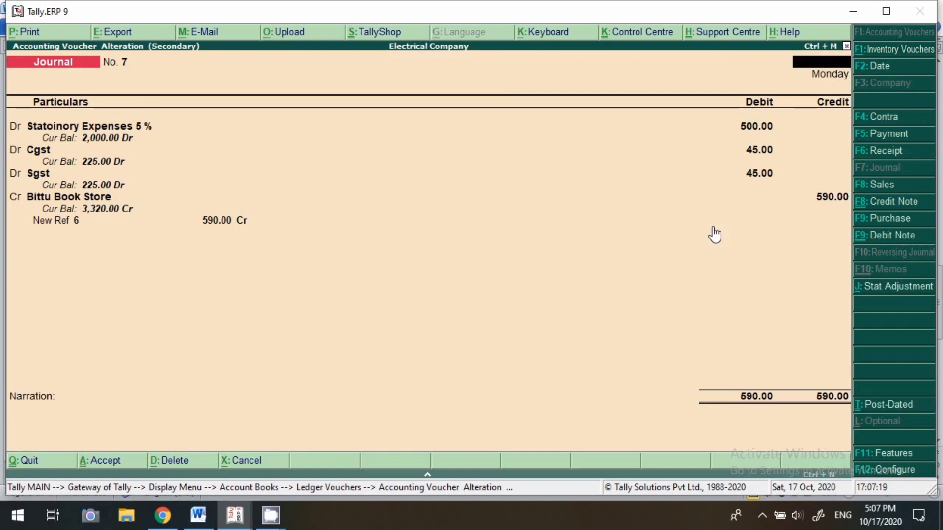
key("Escape")
key("Return")
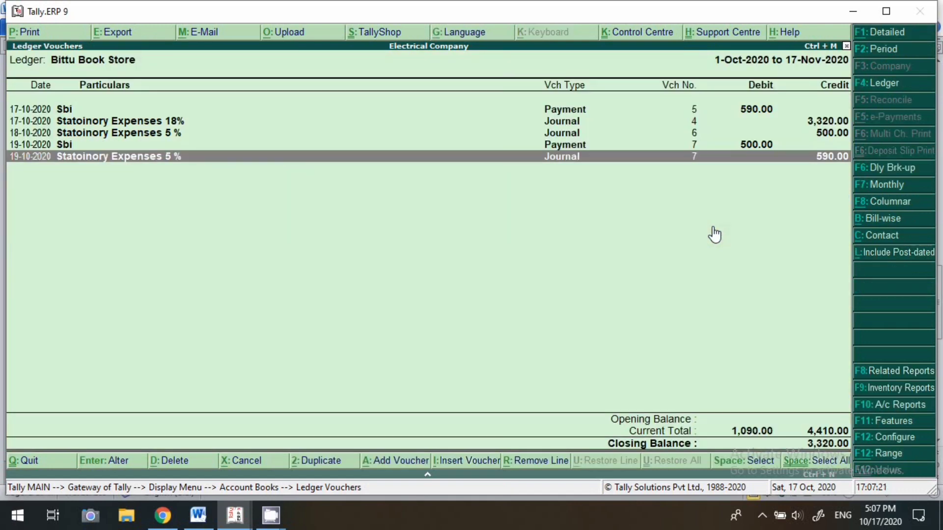
Set the Bittu Book Store ledger report period to start on 1-4-2020
key("F2")
type("1-4-2020")
key("Return")
key("Return")
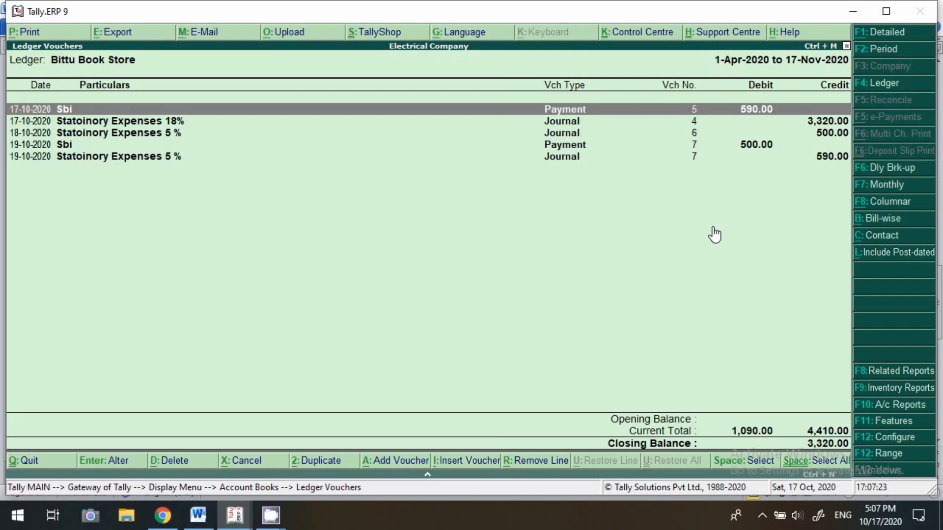
Open the 17-10-2020 journal voucher to review its expense, Igst and Bittu Book Store lines, and return to the list
key("Down")
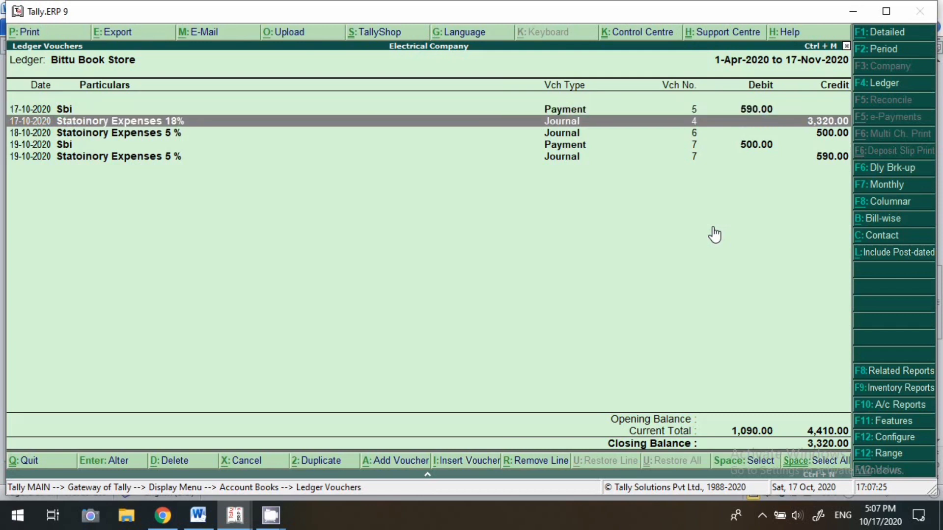
key("Return")
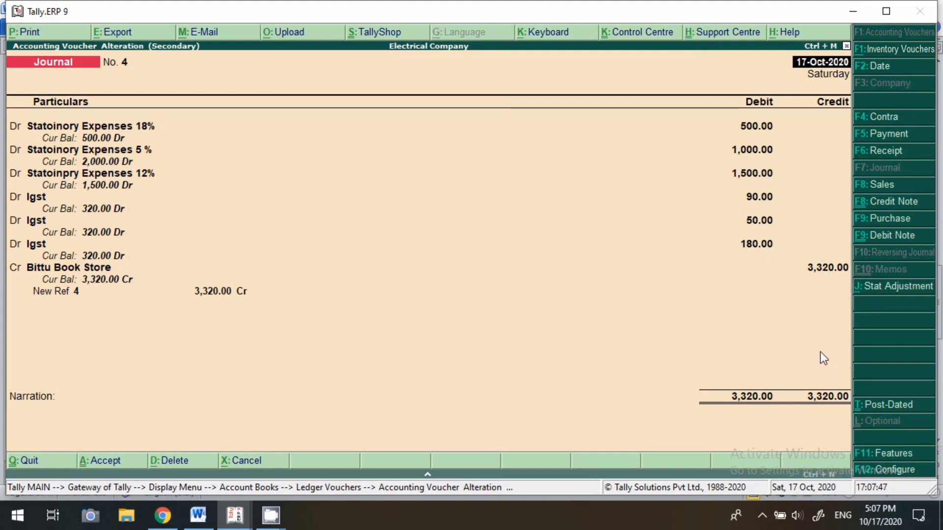
key("Escape")
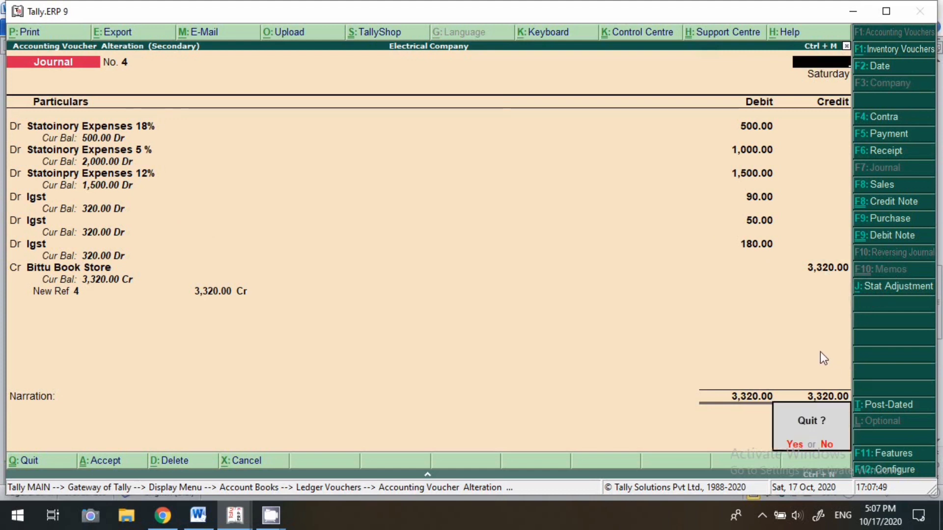
key("Return")
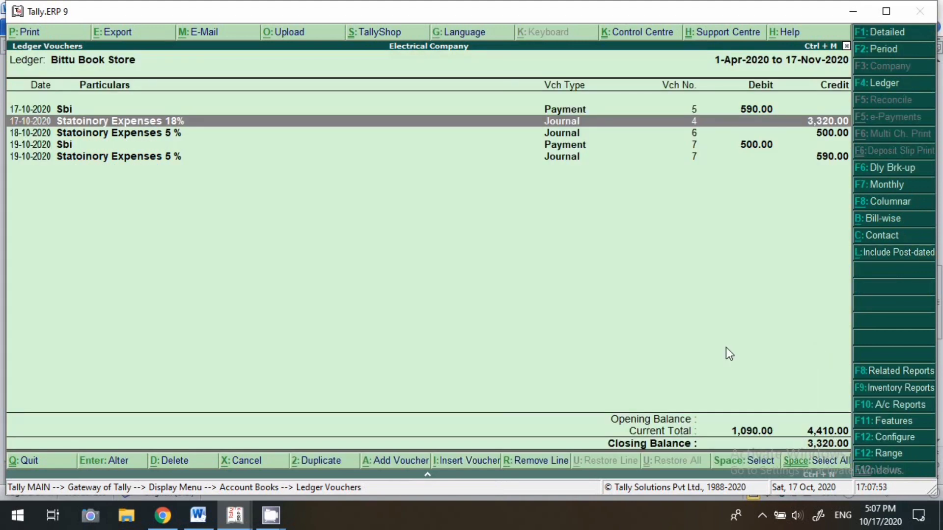
Add a voucher from the ledger vouchers list as a payment voucher dated 21-10-2020
key("Down")
key("Down")
key("Down")
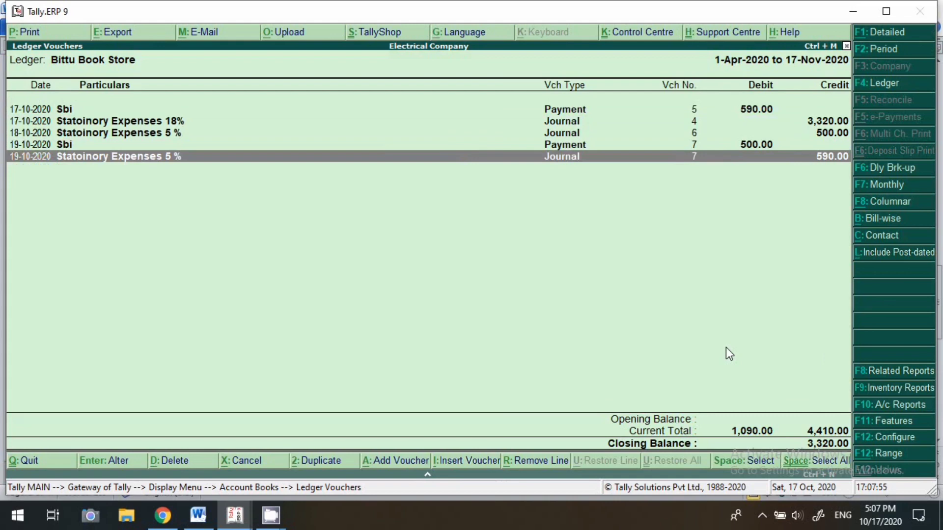
key("alt+a")
key("F2")
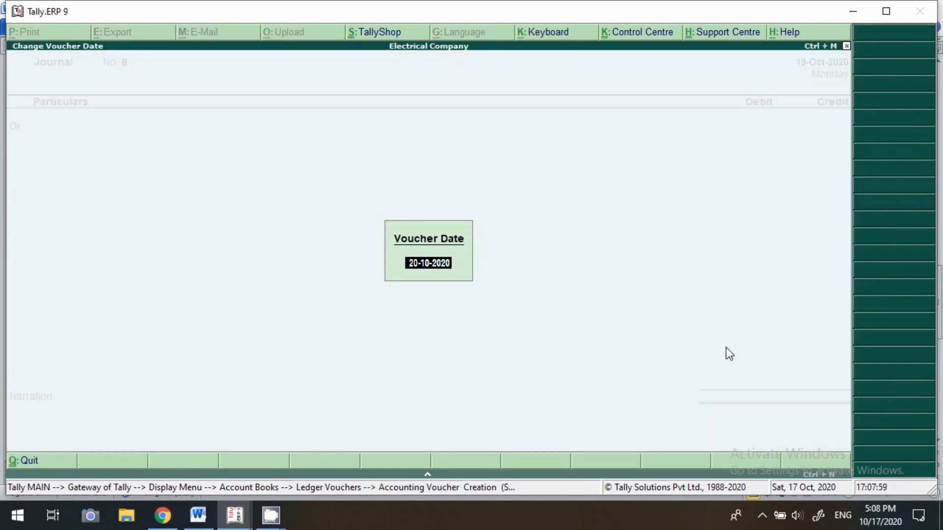
key("Return")
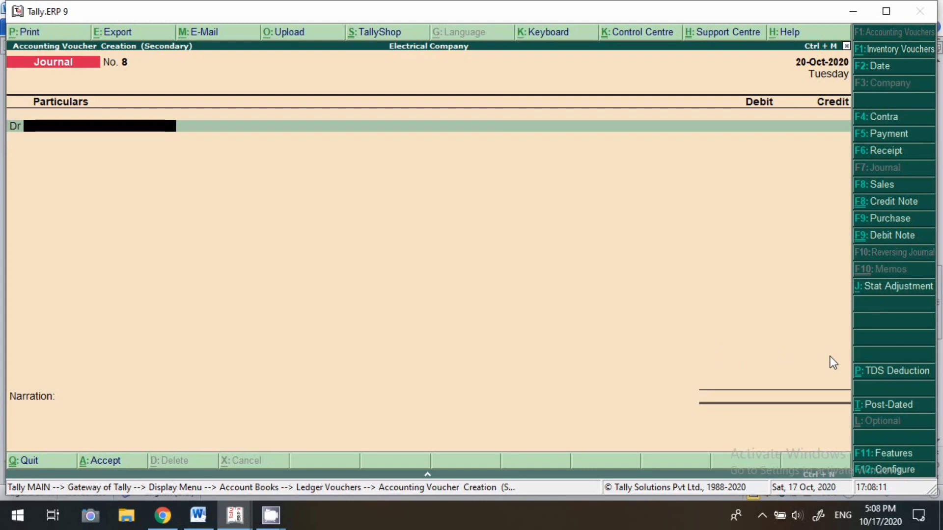
left_click(892, 140)
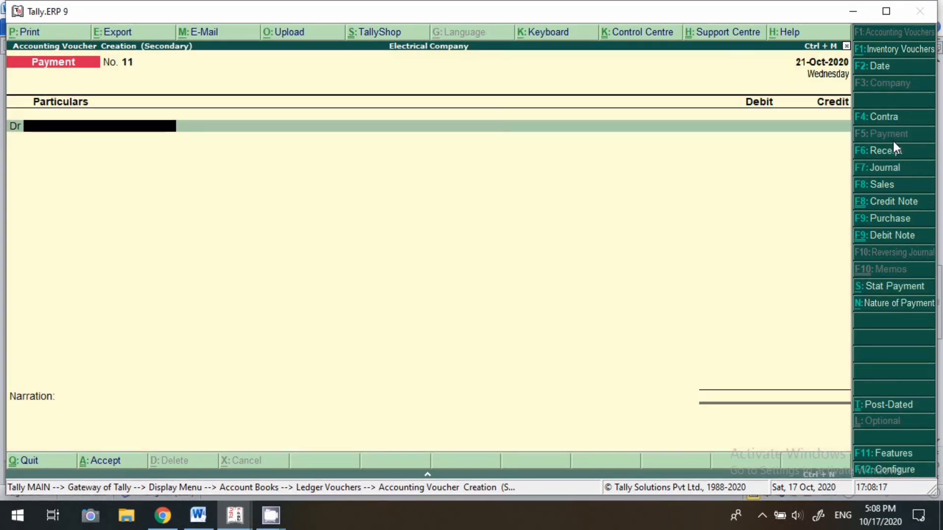
Debit Bittu Book Store 3320 in the payment voucher and settle it as Agst Ref against pending bill 4
type("Bi")
key("Return")
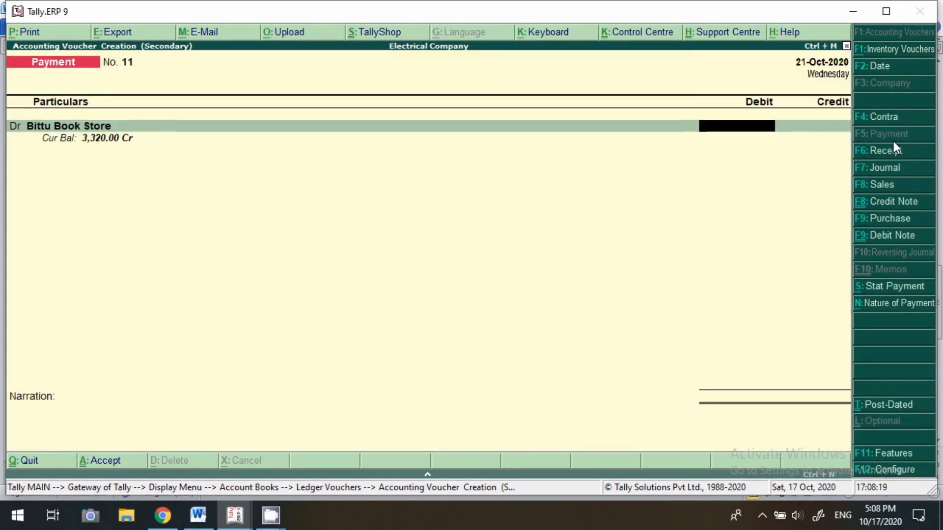
type("3320")
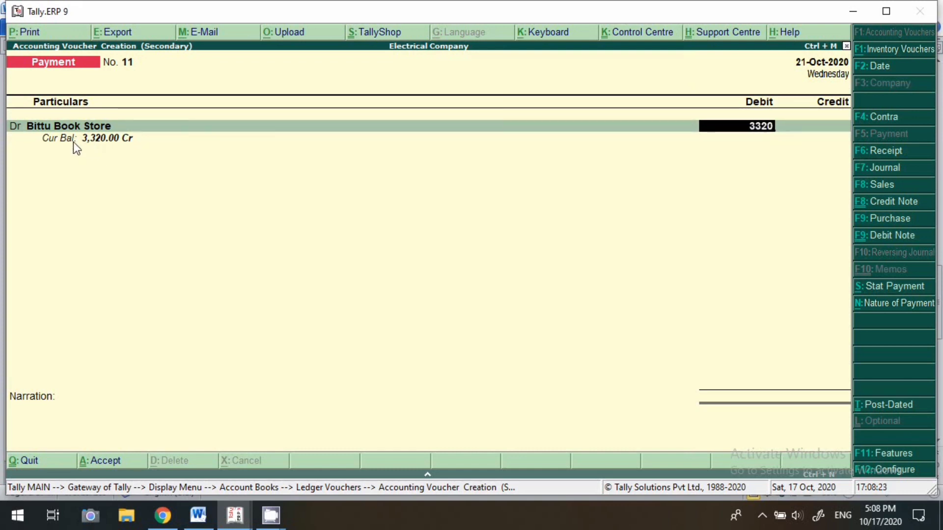
key("Return")
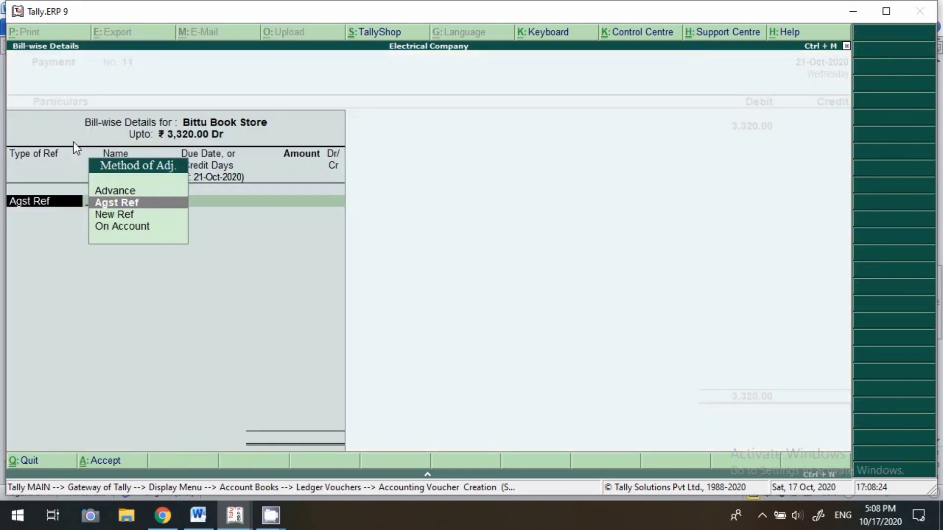
key("Return")
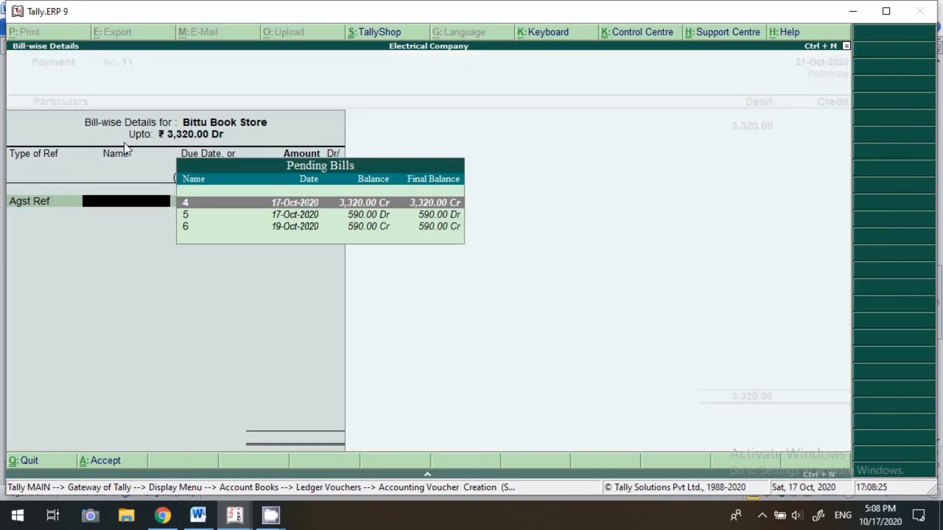
left_click(407, 204)
key("Return")
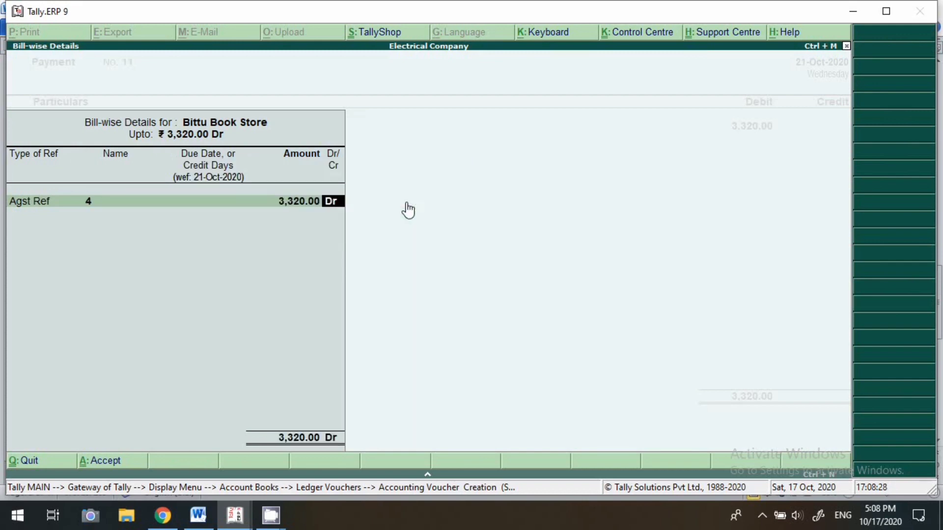
key("Return")
Credit Sbi with 3,320.00 in the payment voucher, leave the narration blank and save the voucher
key("Return")
key("Return")
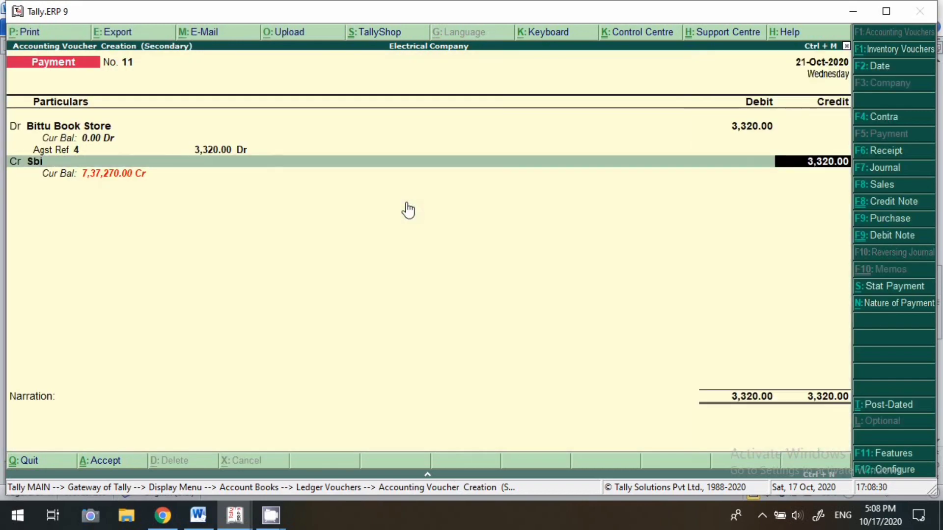
key("Return")
key("Return")
key("Return")
key("Return")
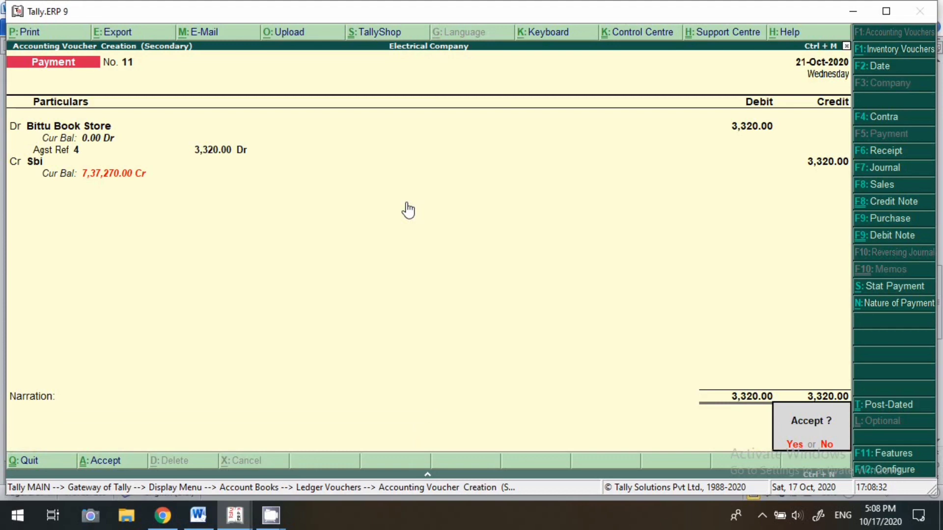
key("Return")
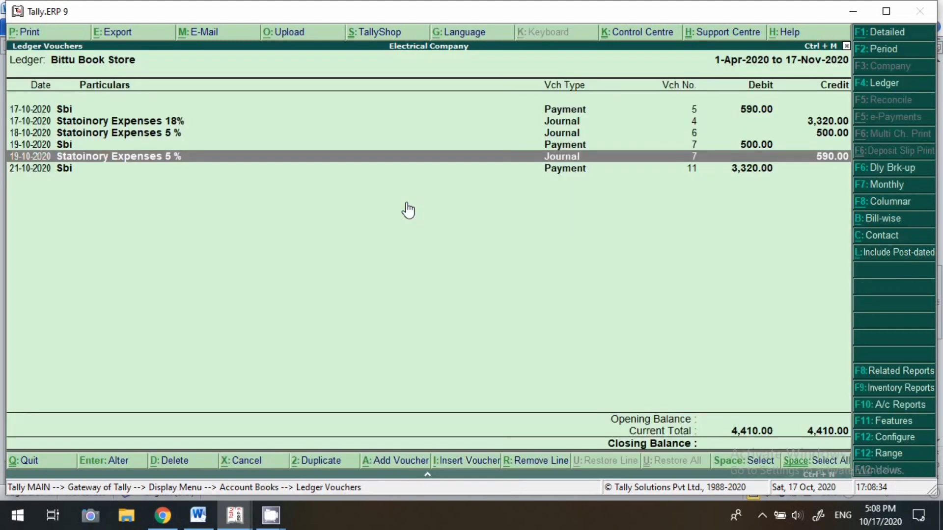
Add a purchase voucher dated 22-10-2020 from the ledger vouchers list, with Cash as the party account
key("Down")
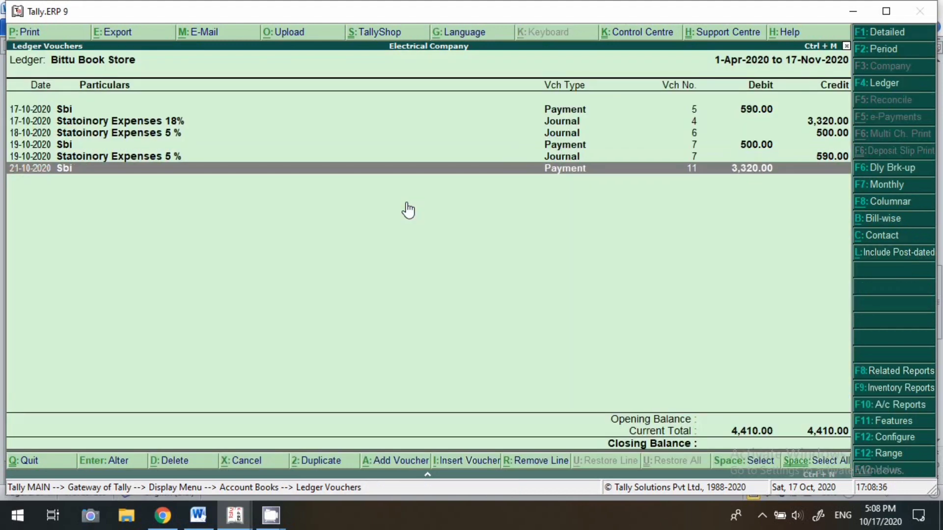
key("alt+a")
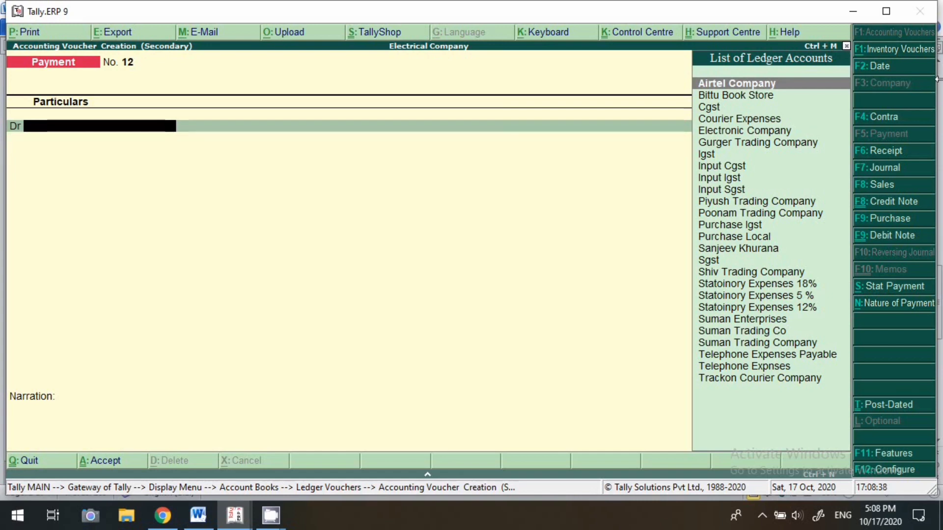
left_click(886, 218)
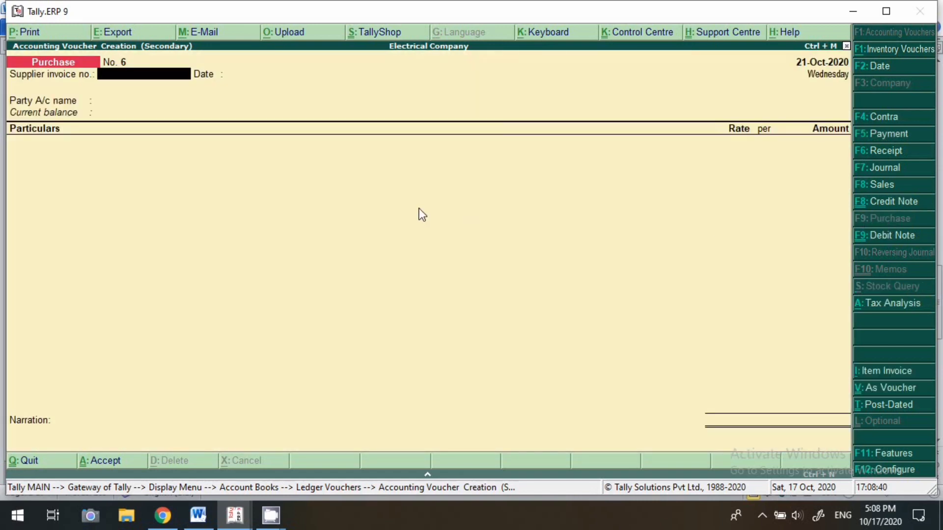
key("F2")
type("22-10-2020")
key("Return")
key("Return")
key("Return")
type("Cas")
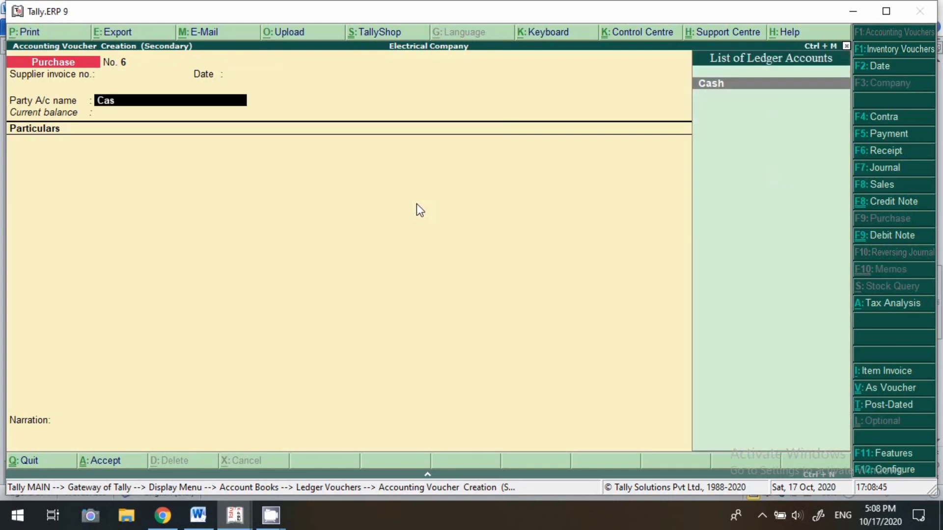
key("Return")
Set the supplier in the party details to Bittu Book Store, keep its Delhi and Regular registration details, and accept them
key("Return")
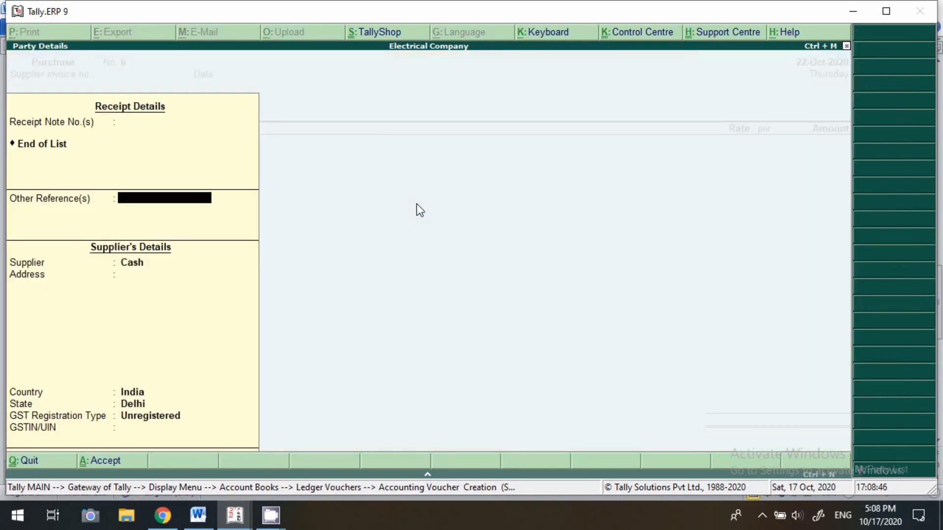
key("Return")
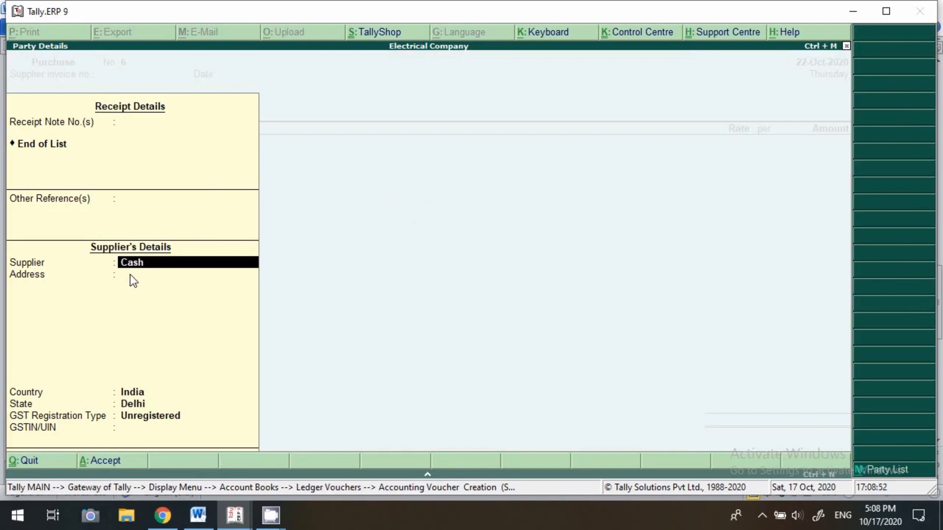
key("BackSpace")
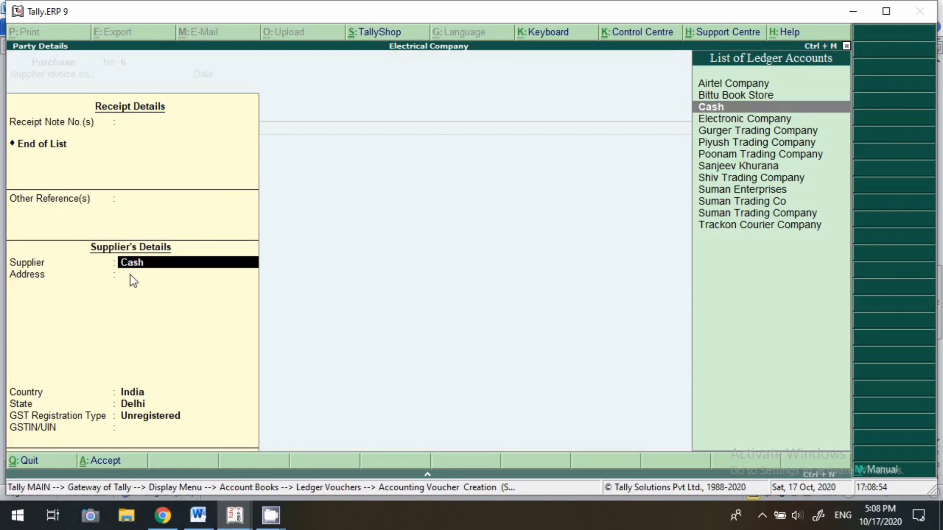
key("Down")
key("Down")
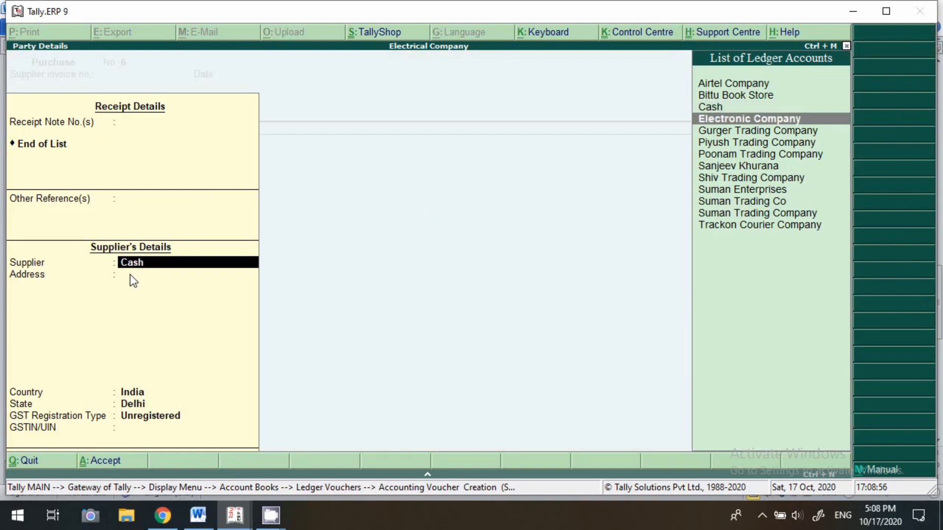
key("Up")
key("Up")
key("Up")
key("Return")
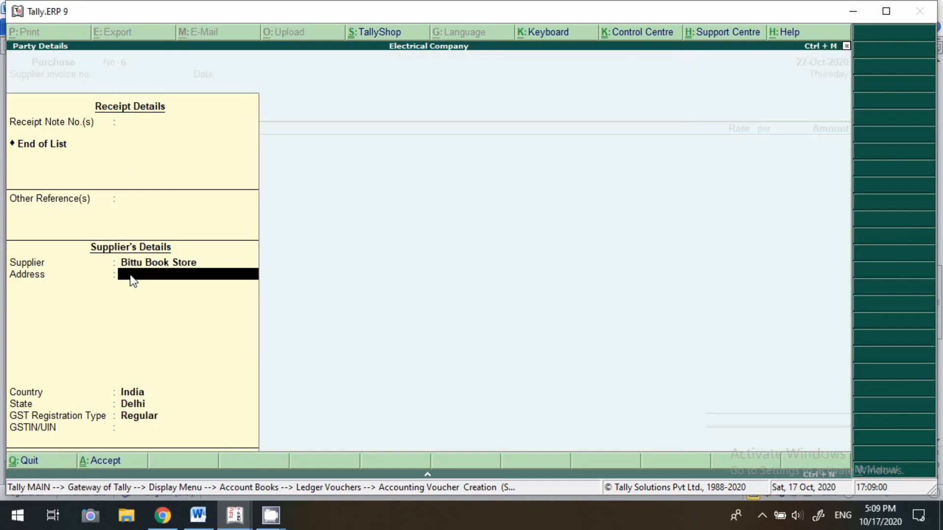
key("Return")
key("Return")
key("Return")
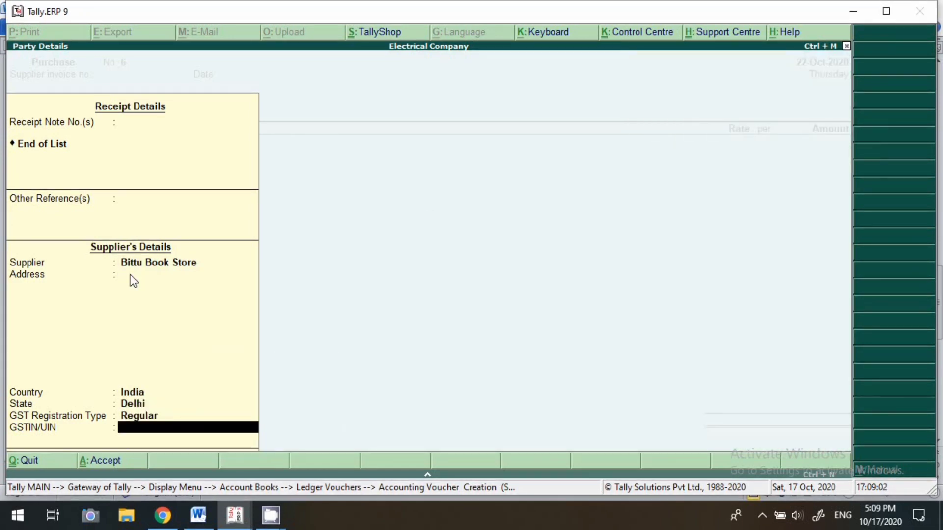
key("Return")
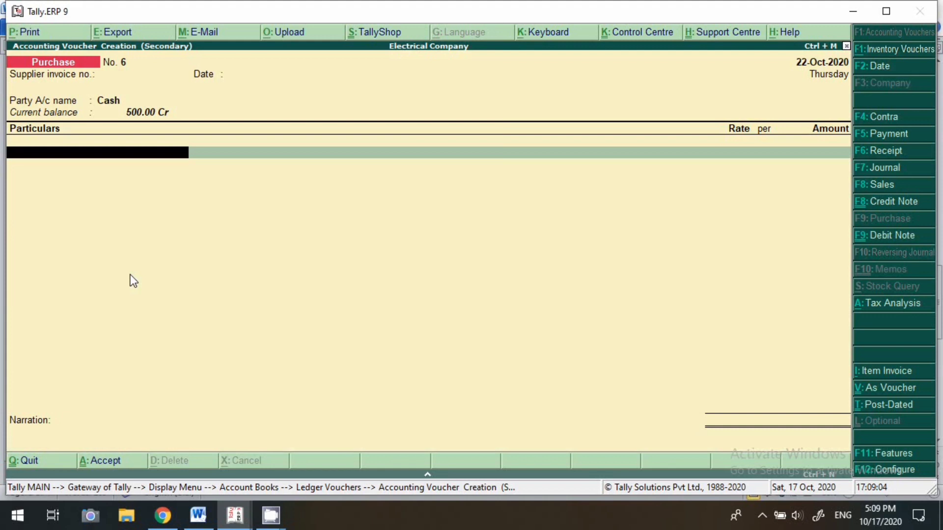
Enter Statoinory Expenses 5 % with an amount of 500 in the purchase voucher
type("St")
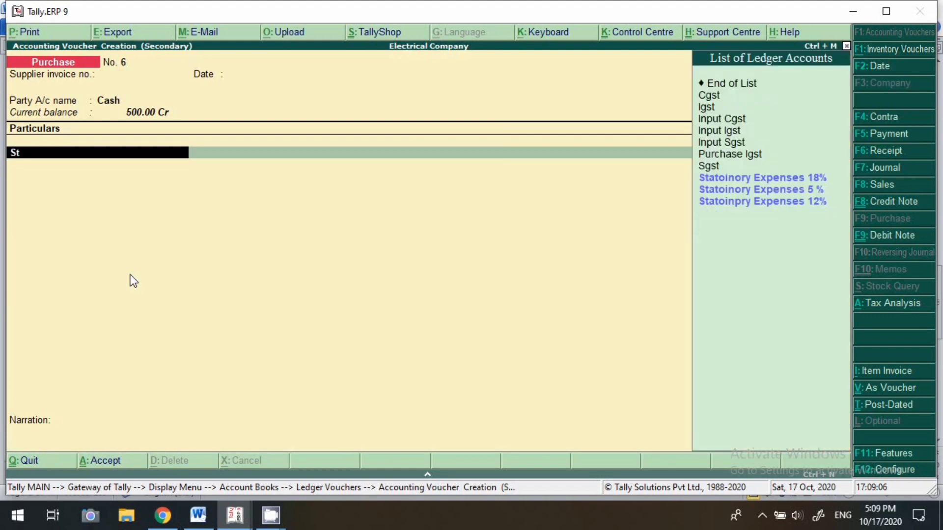
key("Down")
key("Return")
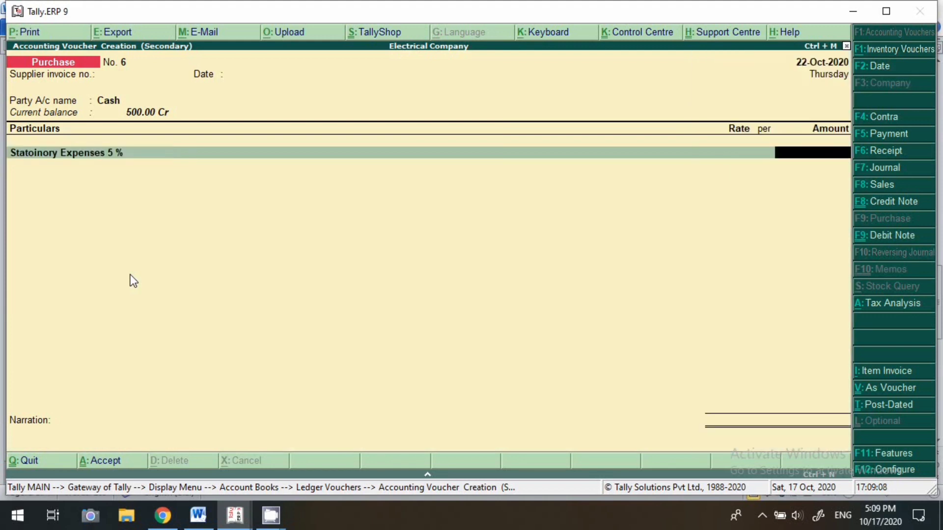
type("500")
key("Return")
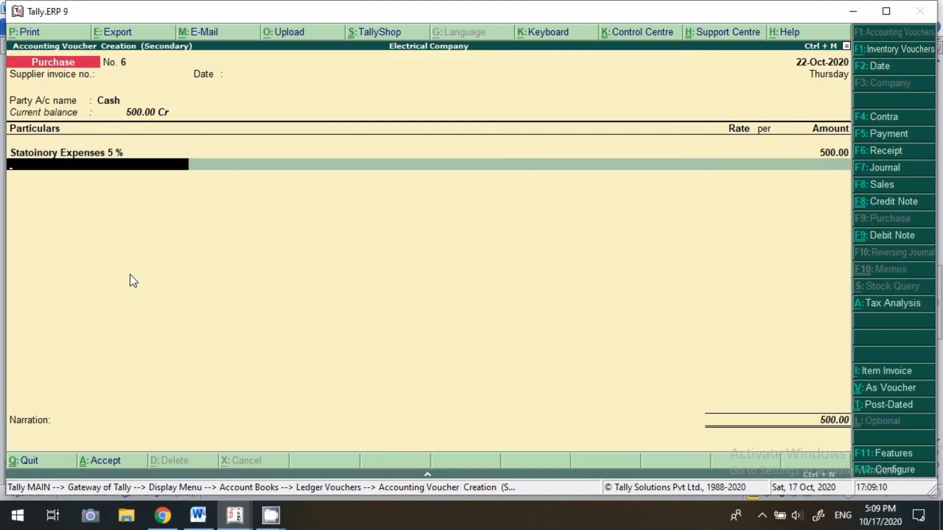
Add Cgst and Sgst lines of 12.50 each to the purchase voucher and accept the voucher
type("Cg")
key("Return")
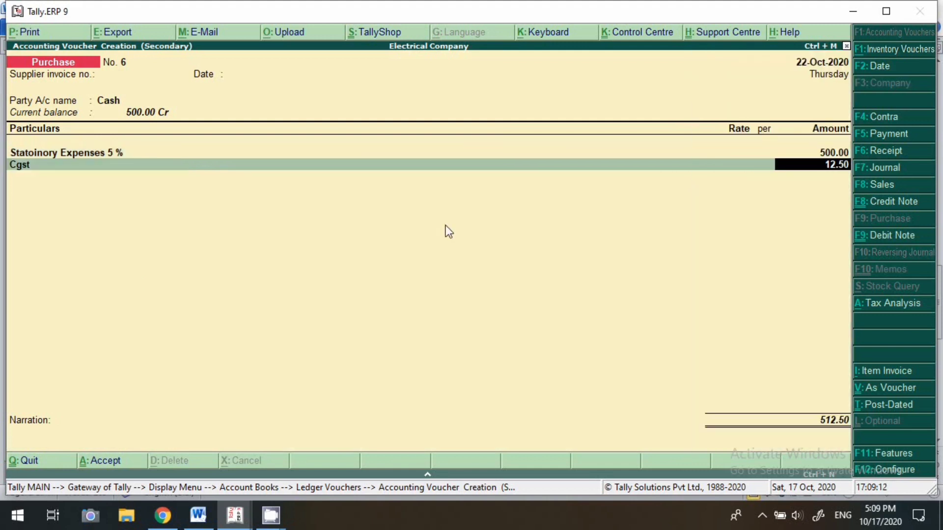
key("Return")
type("Sgs")
key("Return")
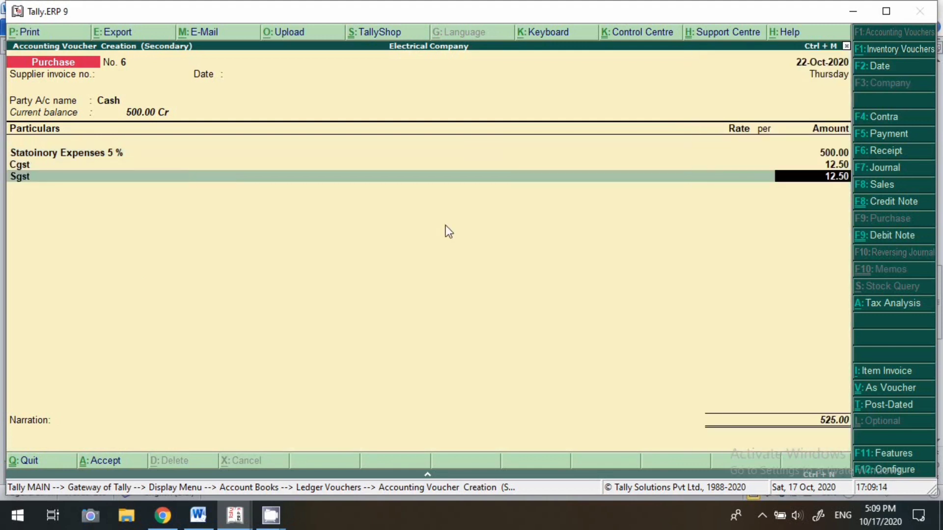
key("Return")
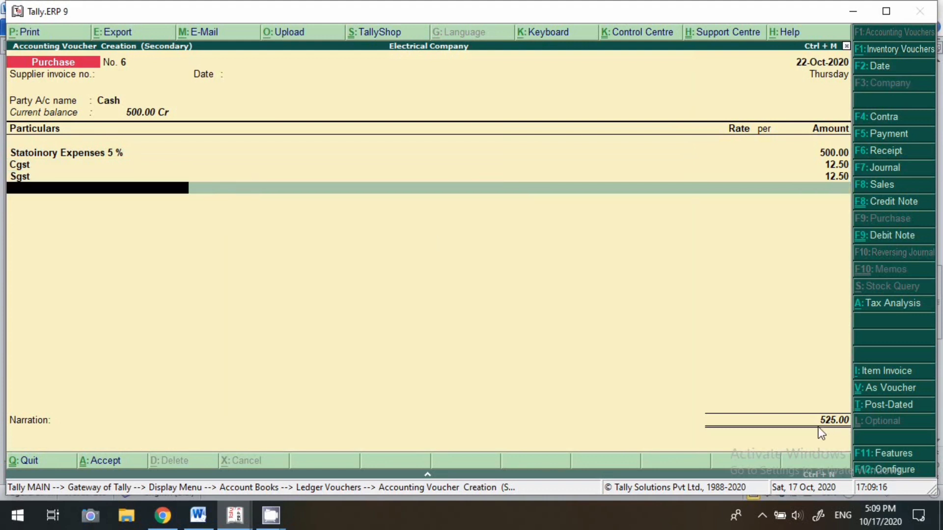
left_click(121, 462)
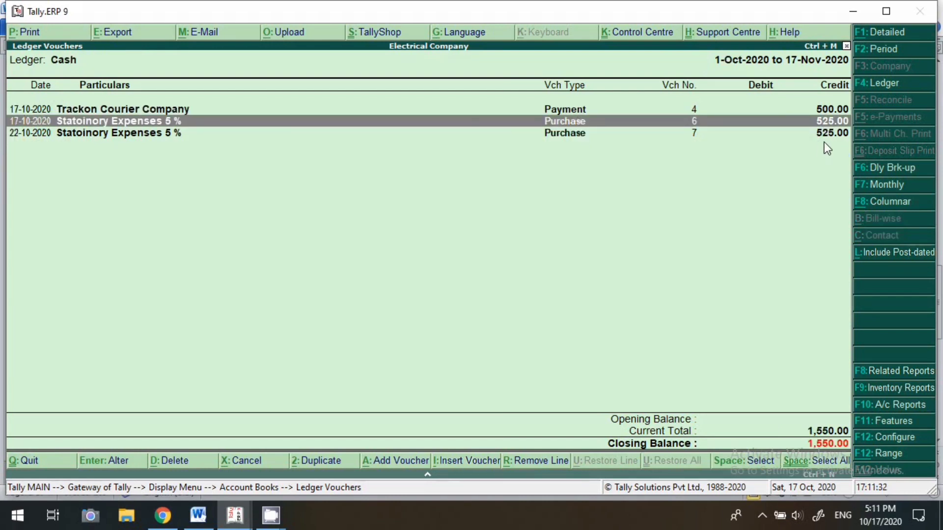
Leave the Cash ledger vouchers list and open the GSTR-2 report from the statutory GST reports
key("Down")
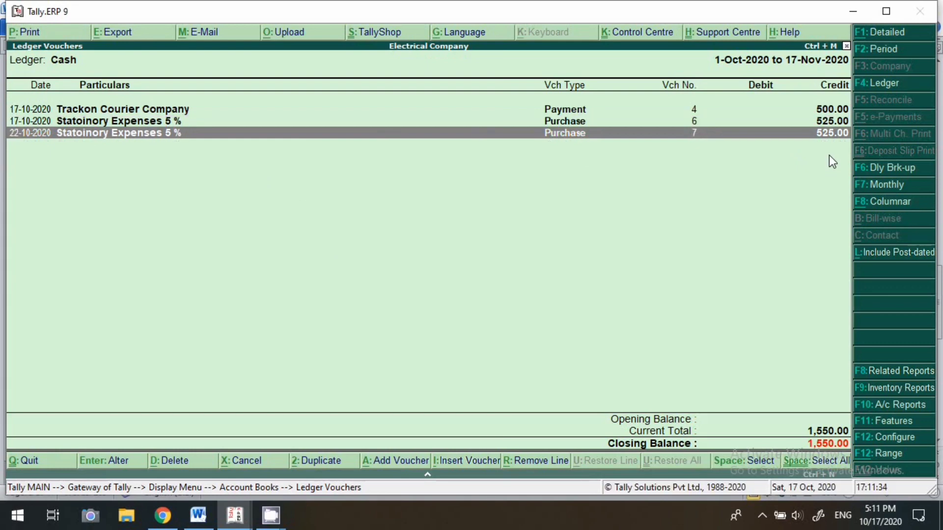
key("Escape")
key("Return")
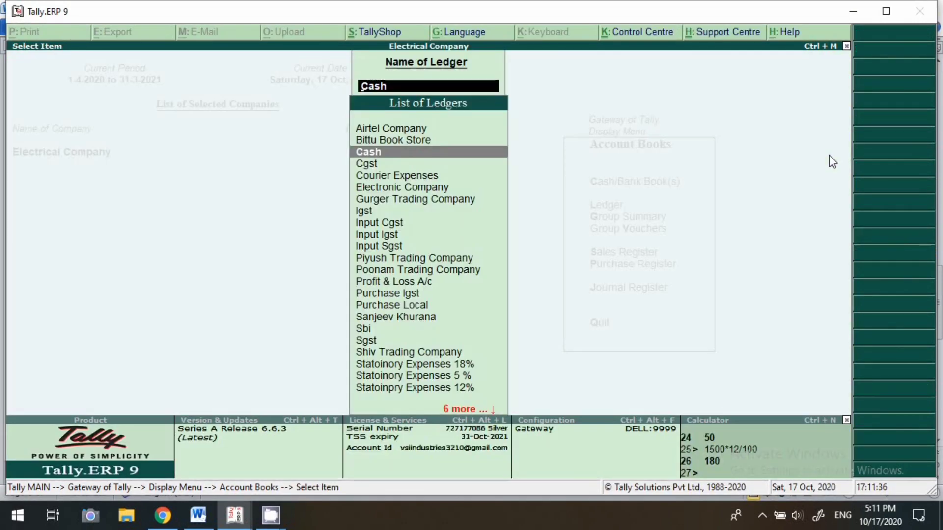
key("Escape")
key("Escape")
key("Escape")
key("d")
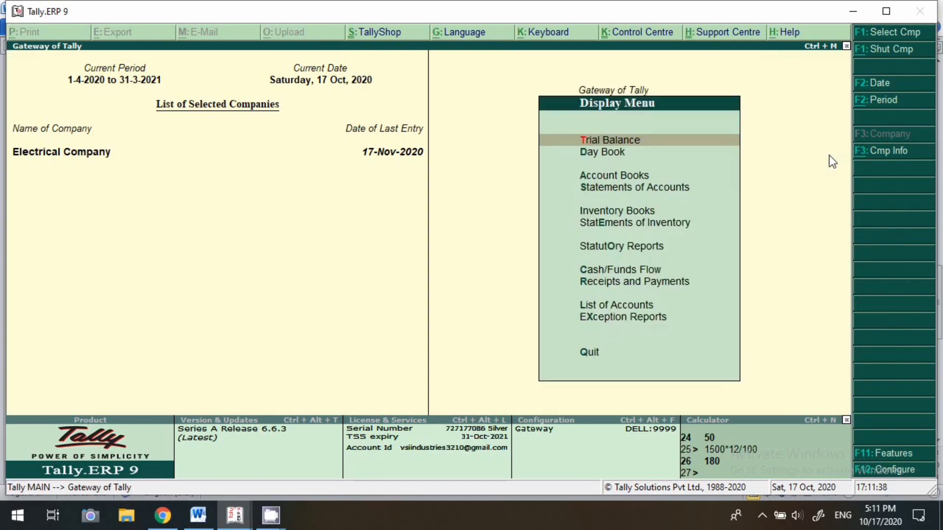
key("u")
key("g")
key("Down")
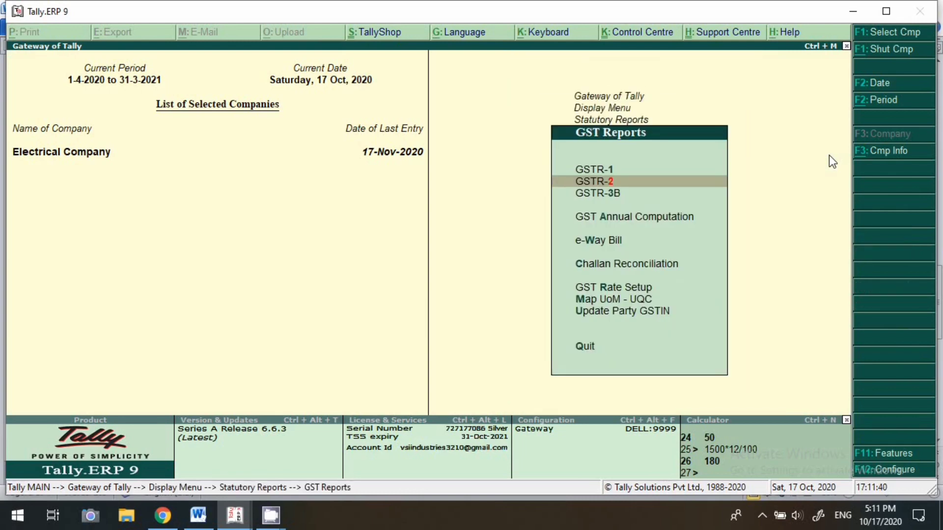
key("Return")
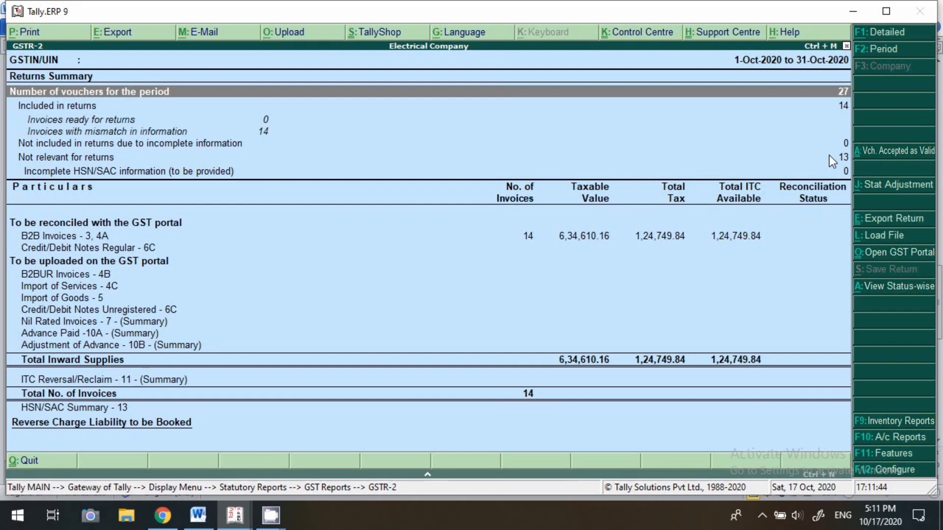
Open the B2B Invoices - 3, 4A party register from the GSTR-2 summary
key("Down")
key("Down")
key("Down")
key("Down")
key("Down")
key("Down")
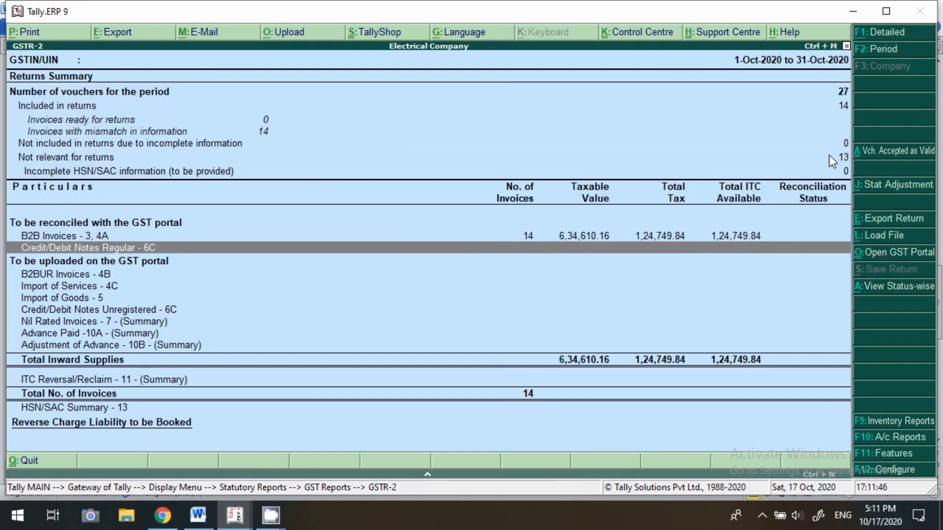
key("Up")
key("Return")
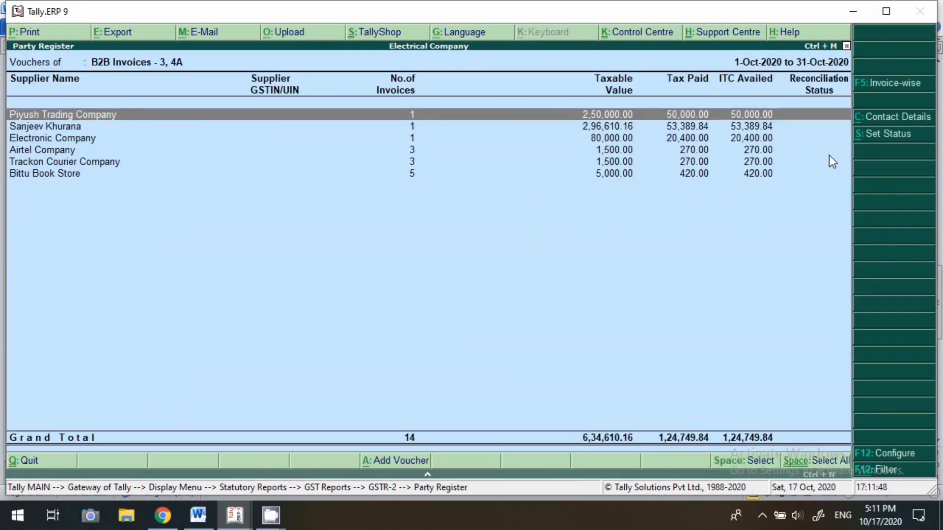
Open the Bittu Book Store voucher register from the B2B party register to examine its invoices and tax amounts
key("Down")
key("Down")
key("Down")
key("Down")
key("Down")
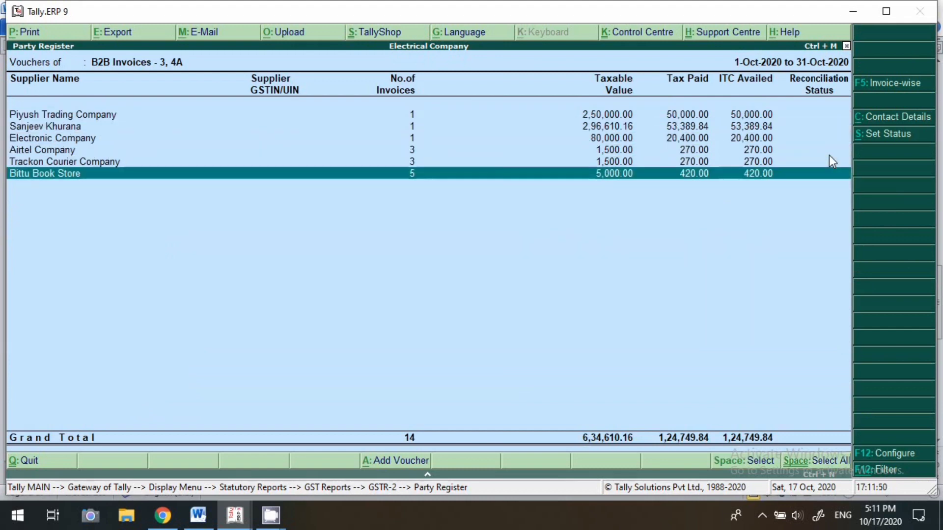
left_click(410, 182)
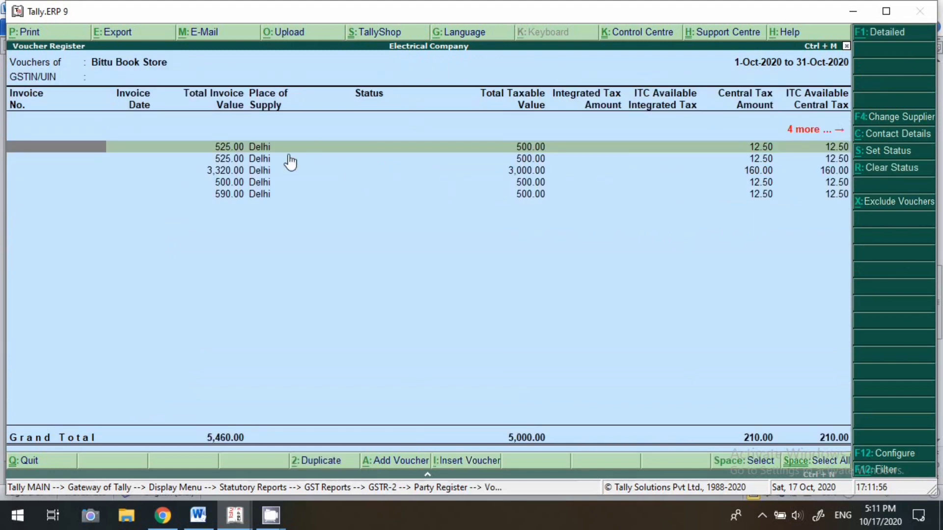
Open the 590.00 invoice in the Bittu Book Store voucher register to examine its journal entry, and return to the register
left_click(220, 195)
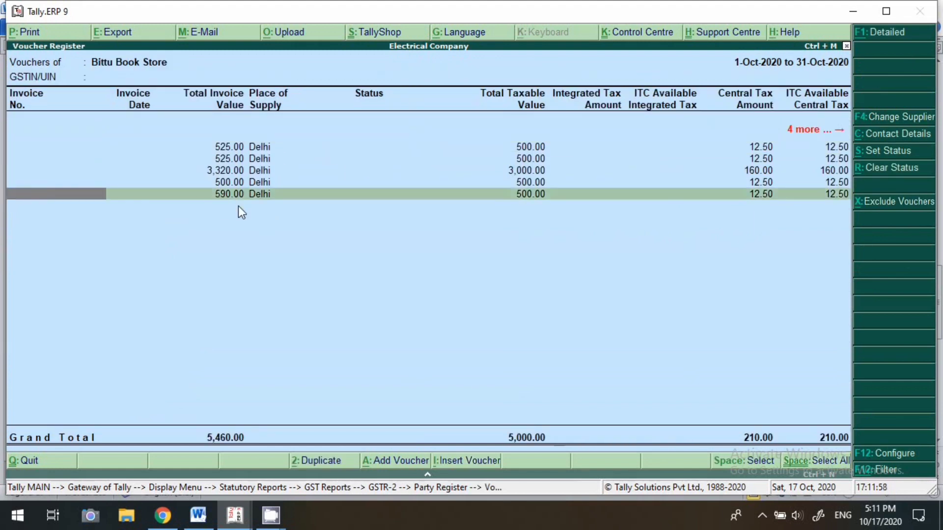
key("Return")
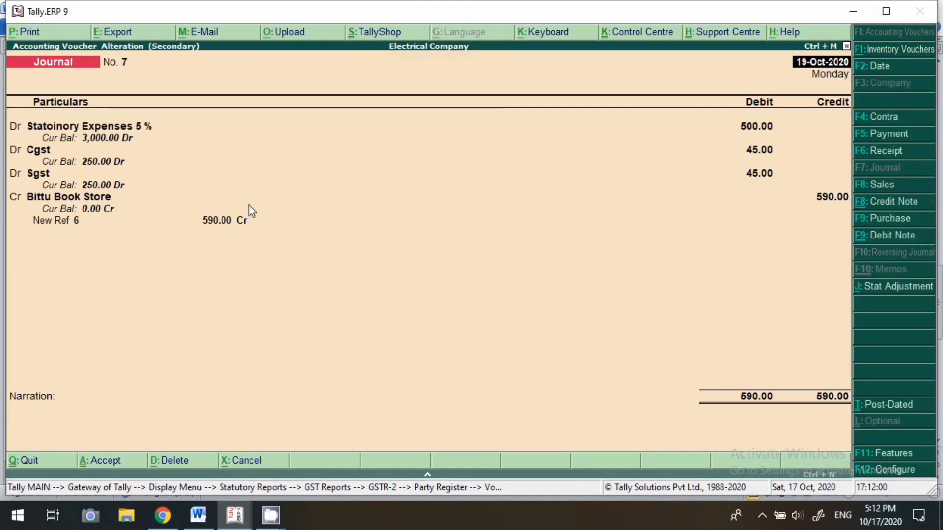
key("Escape")
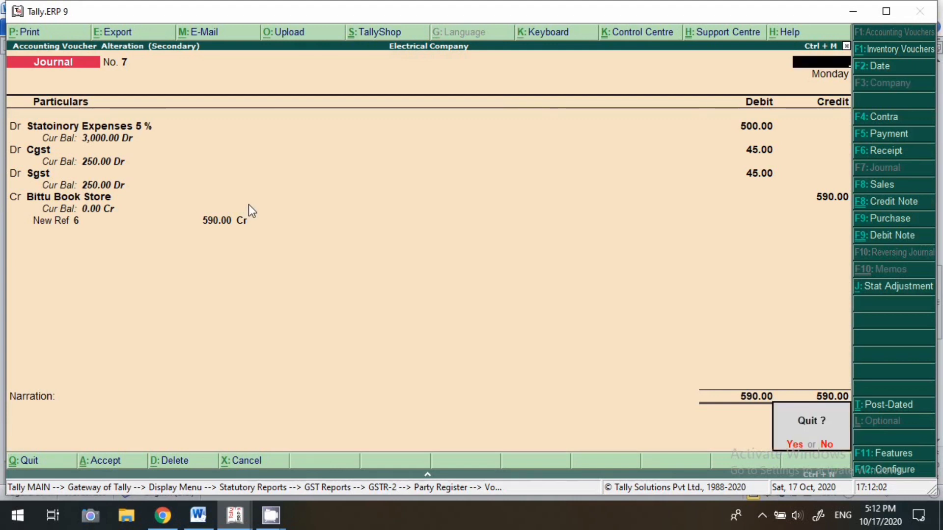
key("y")
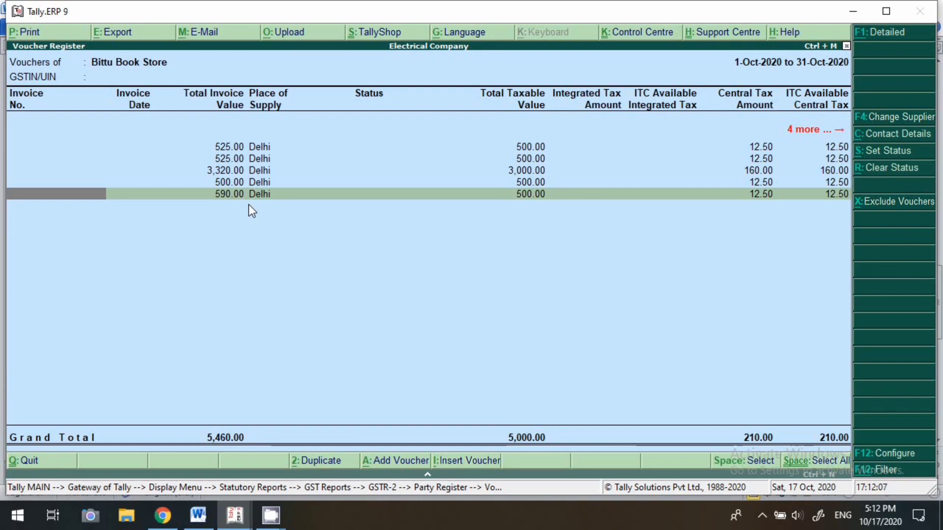
Open the second 525.00 invoice in the register to examine its party account and supplier, and return to the register
key("Up")
key("Up")
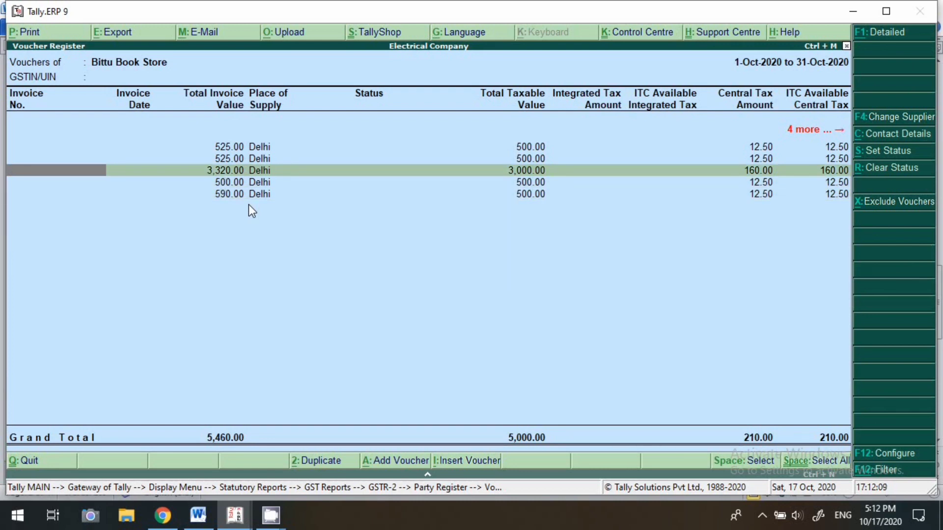
key("Up")
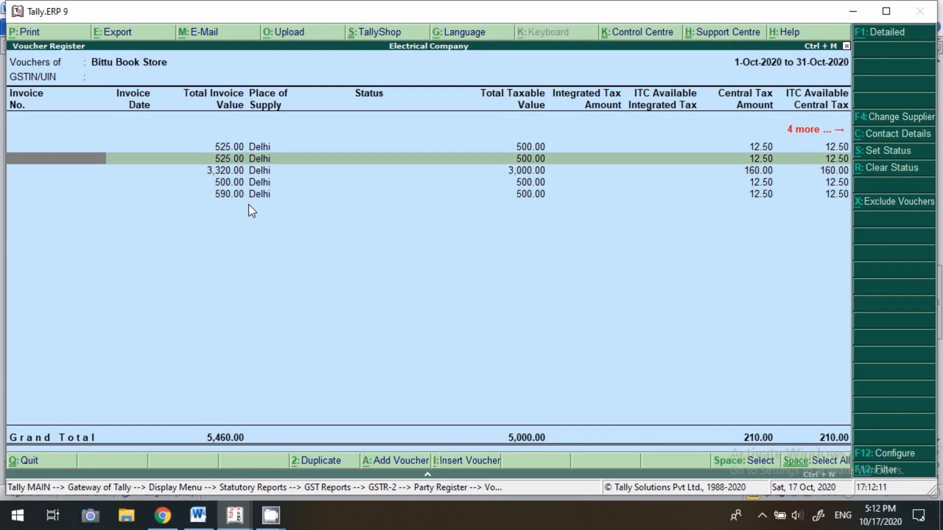
key("Return")
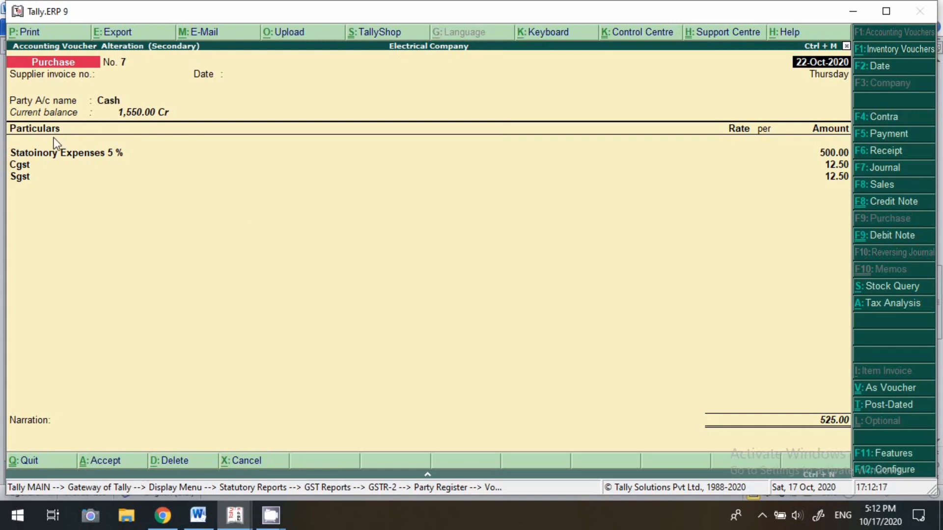
key("BackSpace")
key("Escape")
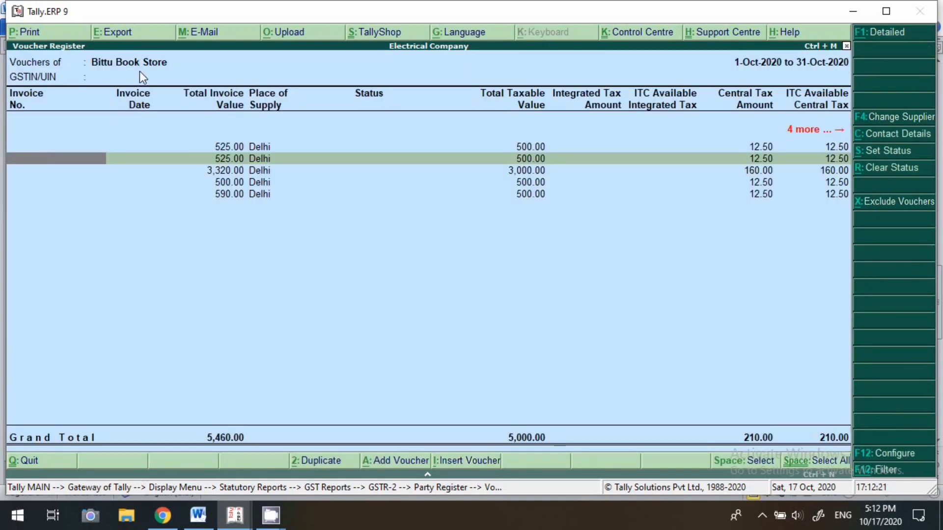
Open the first 525.00 invoice in the register to examine its purchase voucher, and quit the voucher
left_click(229, 149)
double_click(229, 148)
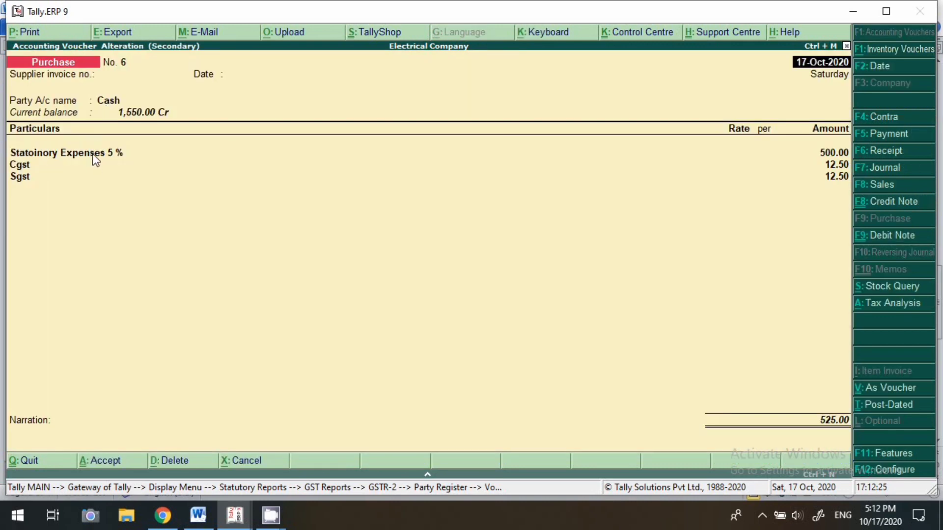
key("Escape")
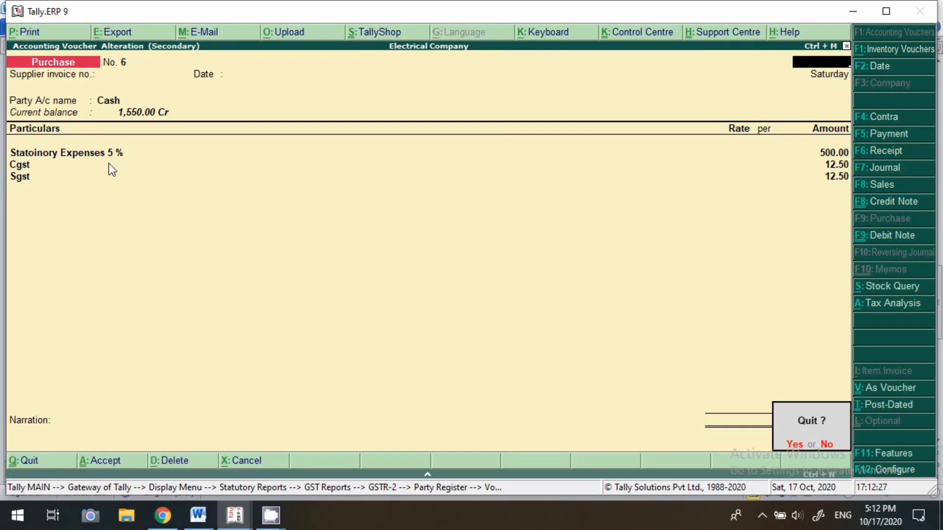
key("Return")
Leave the GST reports and open the Bittu Book Store ledger vouchers from the account books, going to the last entry
key("Escape")
key("Escape")
key("Escape")
key("Escape")
key("Escape")
key("Escape")
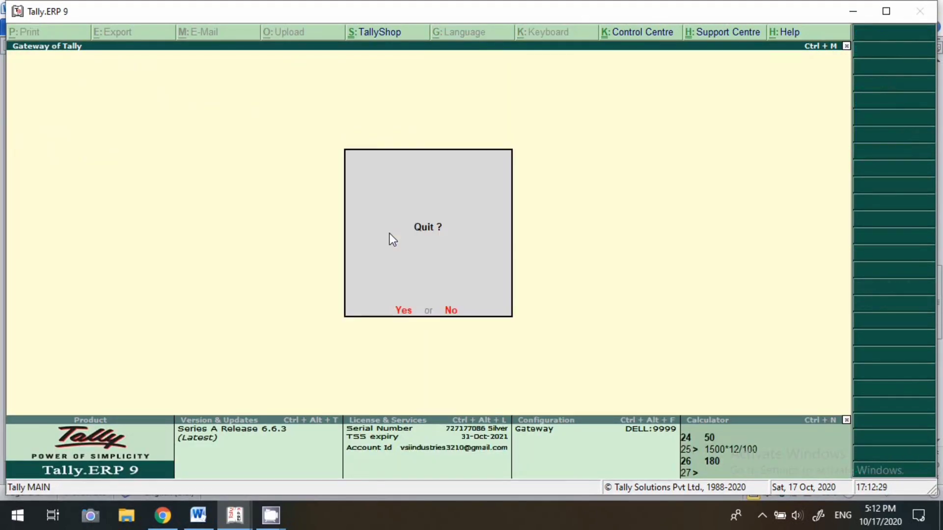
key("n")
type("da")
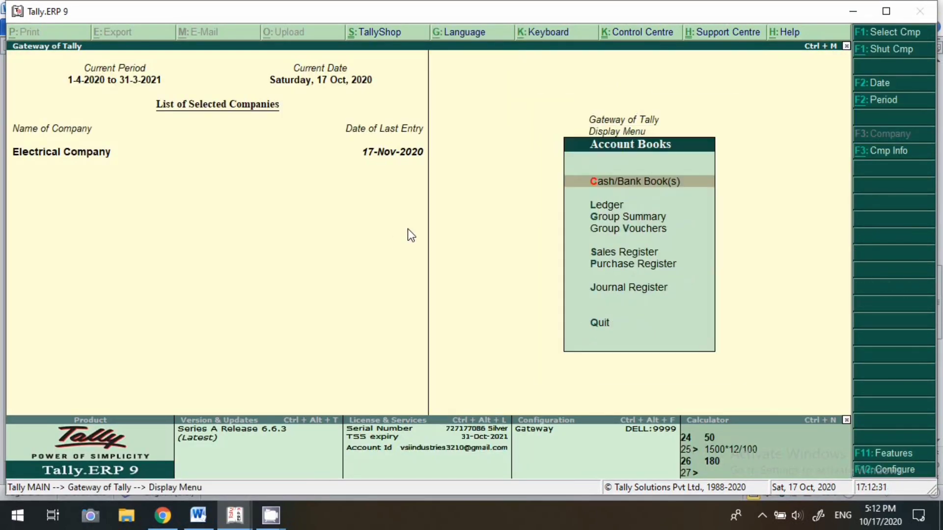
type("lB")
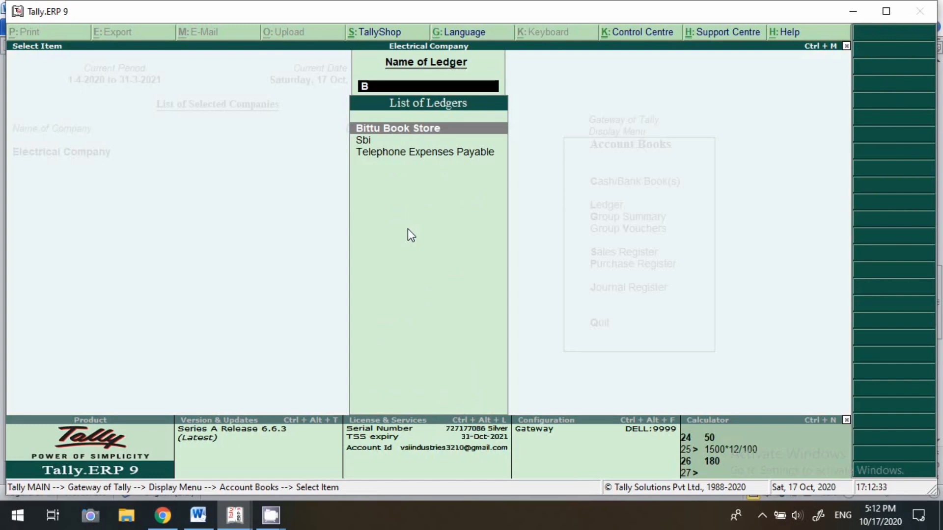
key("Return")
key("Down")
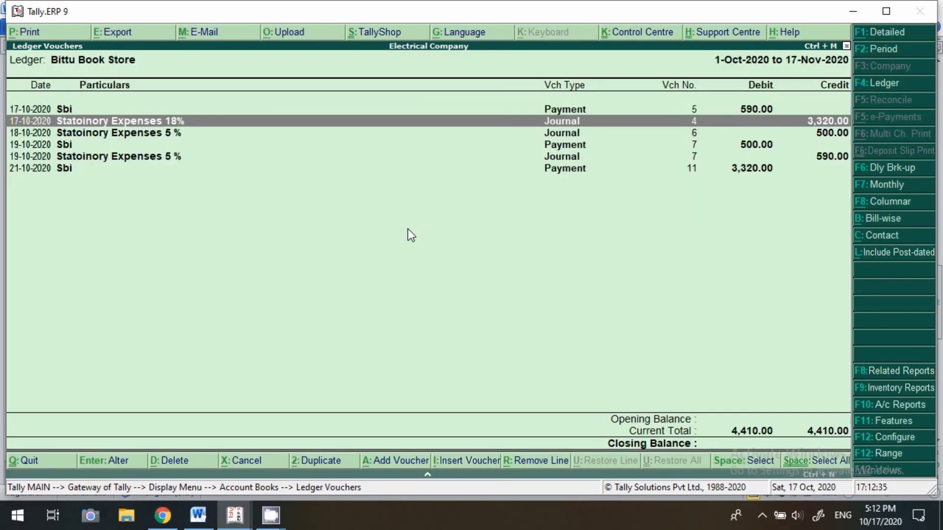
key("End")
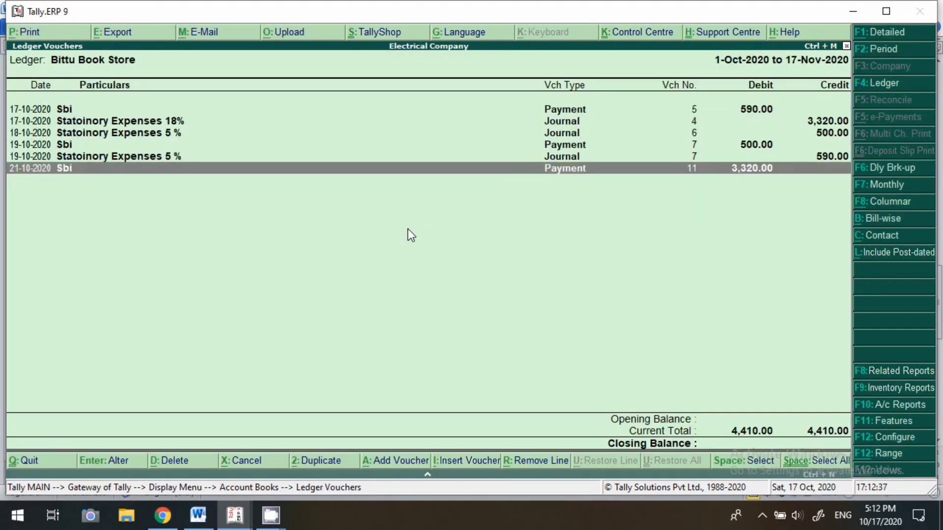
Add a purchase voucher from the Bittu Book Store ledger and set its date to 20-10-2020
key("alt+a")
left_click(884, 222)
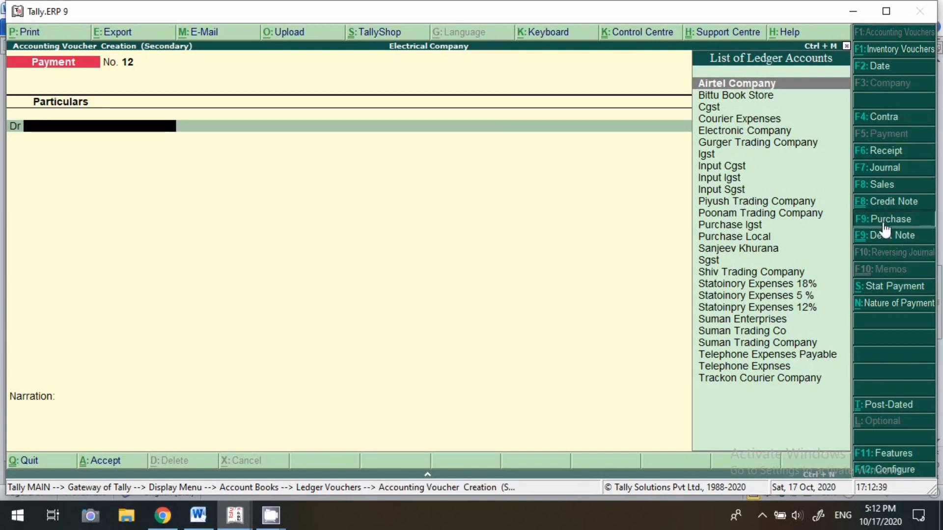
key("F2")
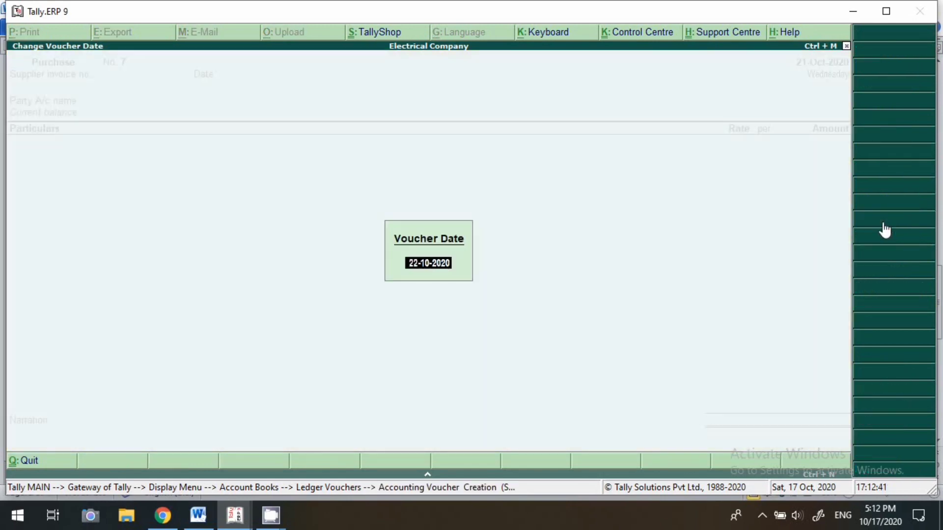
type("17")
key("Return")
type("10")
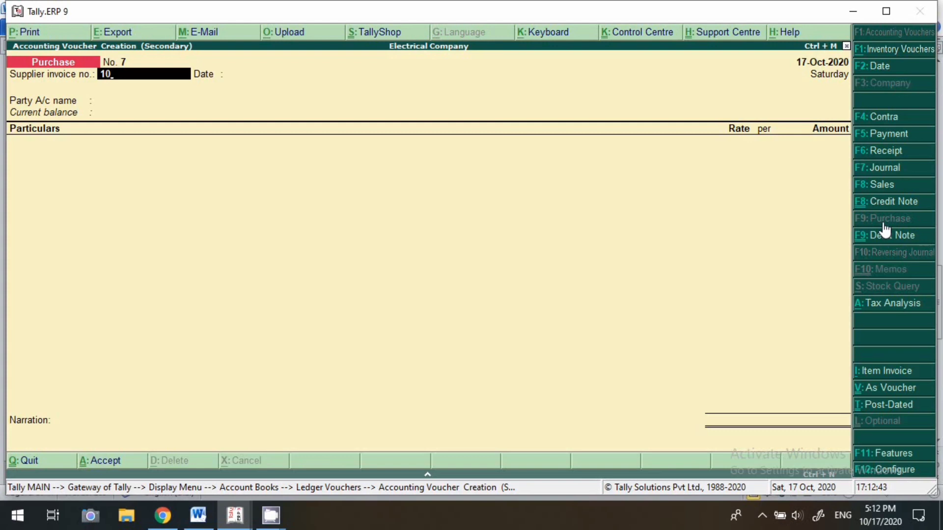
key("F2")
type("20.10")
key("Return")
Clear the supplier invoice number, keep the 20-Oct-2020 invoice date, and set the party account to Cash
key("Return")
key("Return")
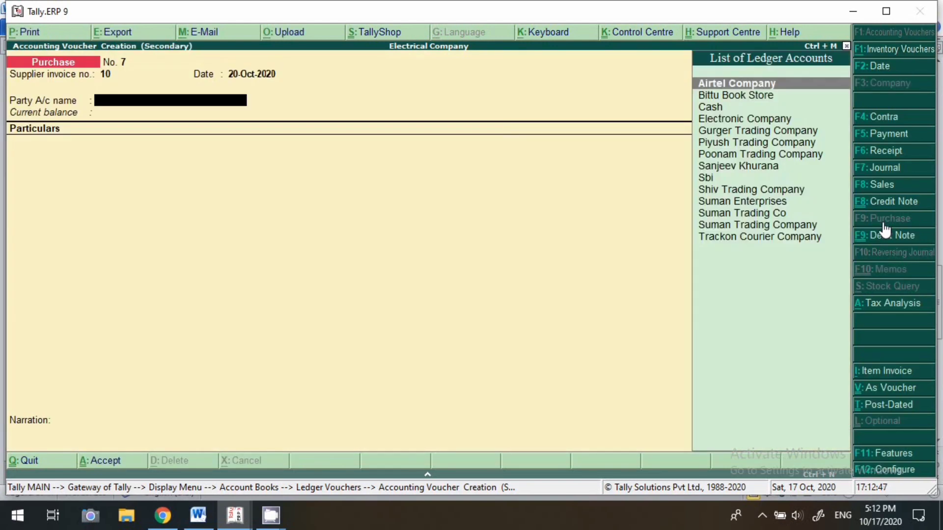
key("BackSpace")
key("BackSpace")
key("space")
key("Return")
key("Return")
type("cash")
key("Return")
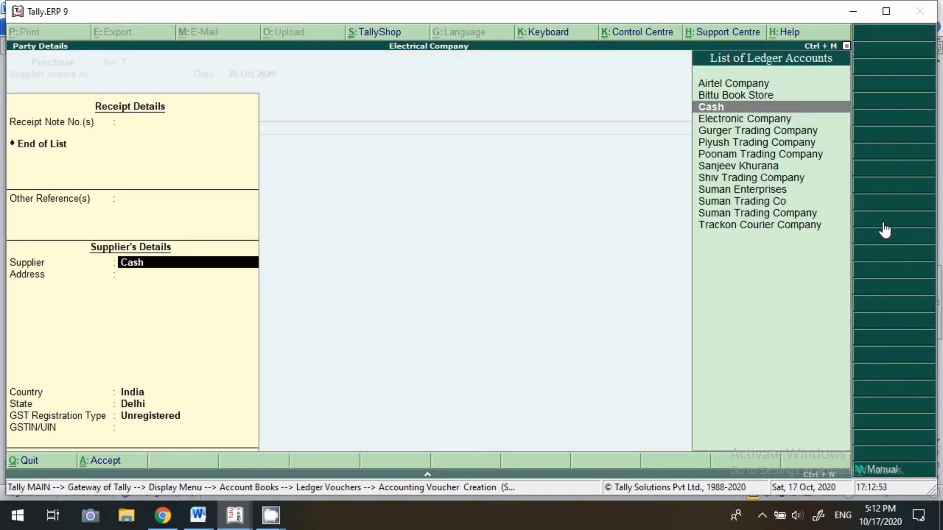
Set the supplier to Bittu Book Store in the party details and accept the remaining supplier details
key("Up")
key("Return")
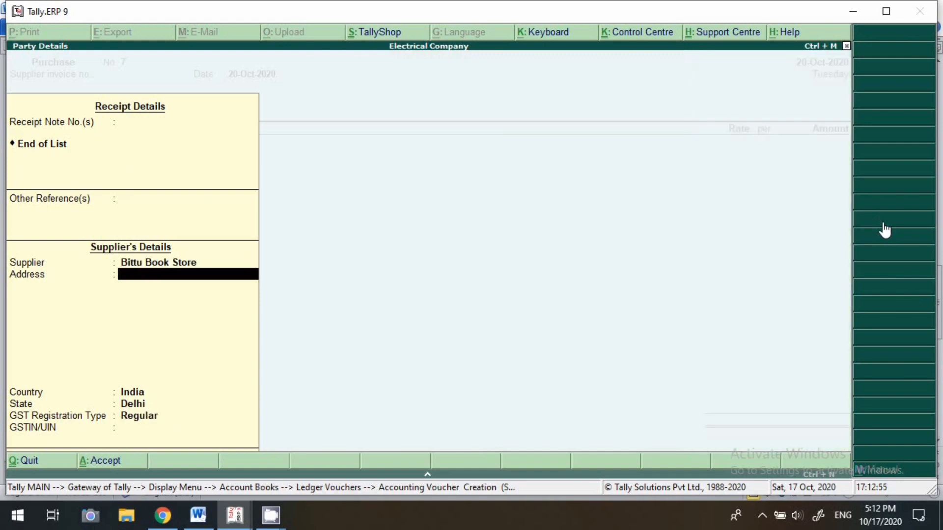
key("Return")
key("Return")
key("Return")
key("Return")
key("Return")
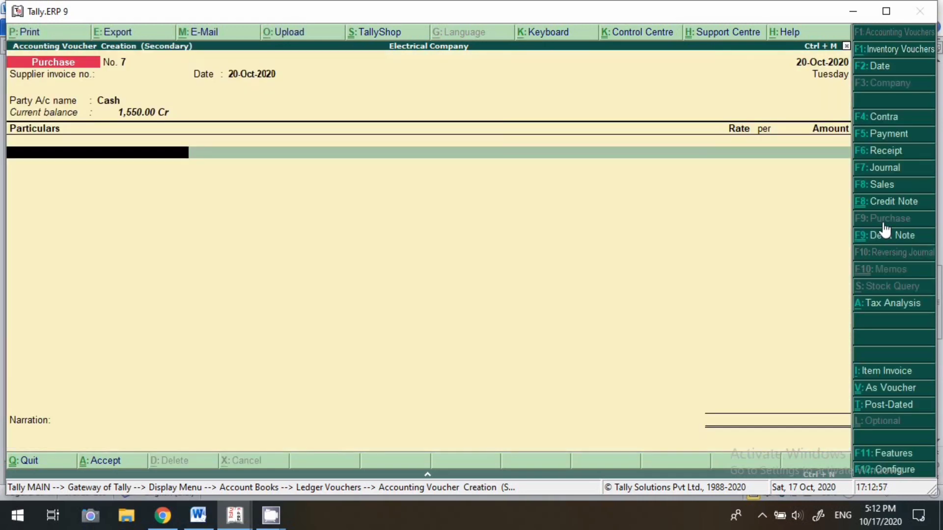
Add a Statoinory Expenses 5 % line of 500 to the purchase voucher
type("St")
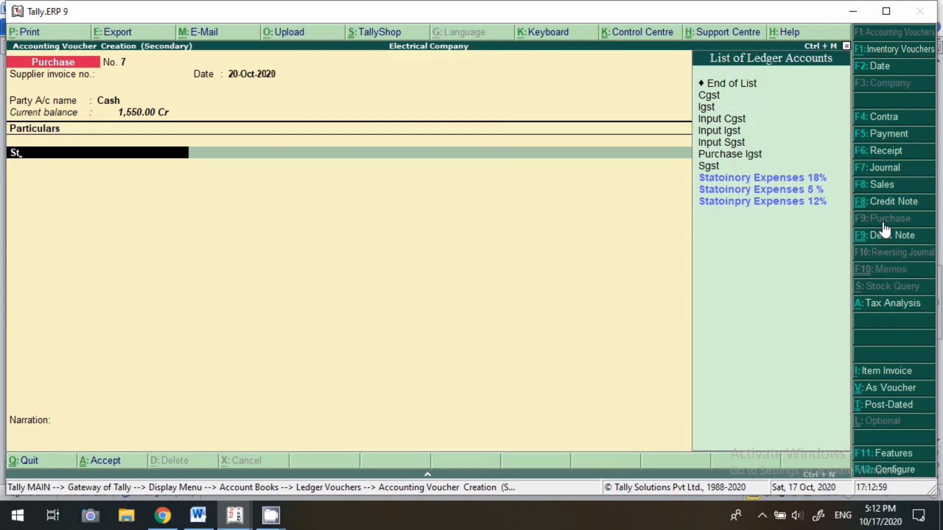
key("Down")
key("Return")
type("5")
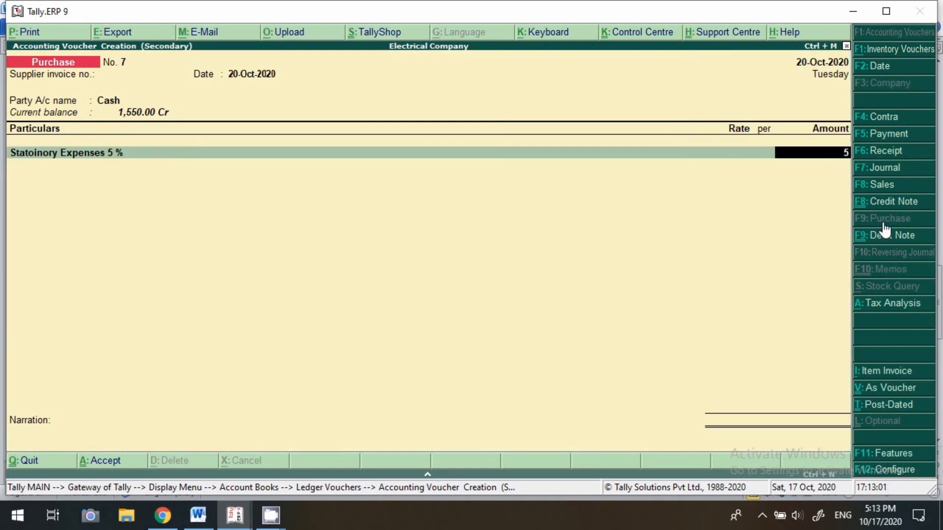
type("00")
key("Return")
Add a Statoinory Expenses 18% line of 1500 to the purchase voucher
type("S")
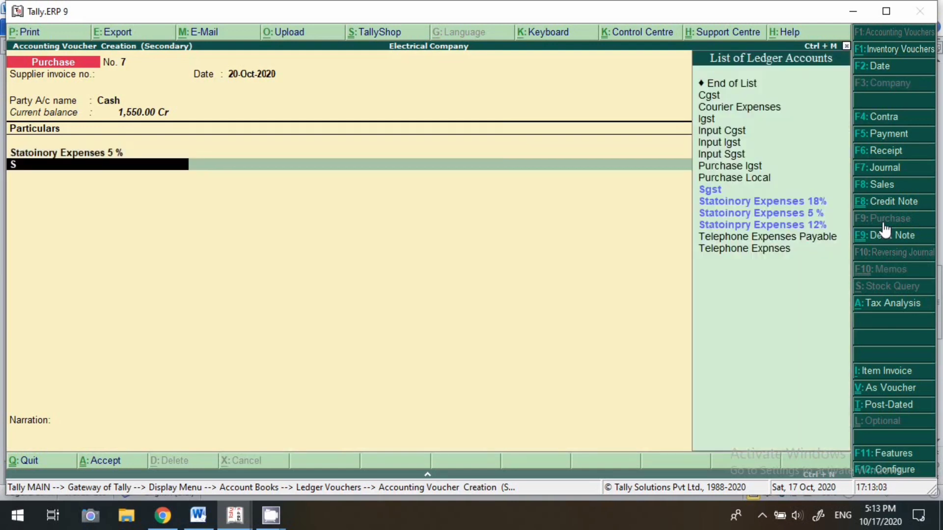
key("Up")
key("Up")
key("Up")
key("Return")
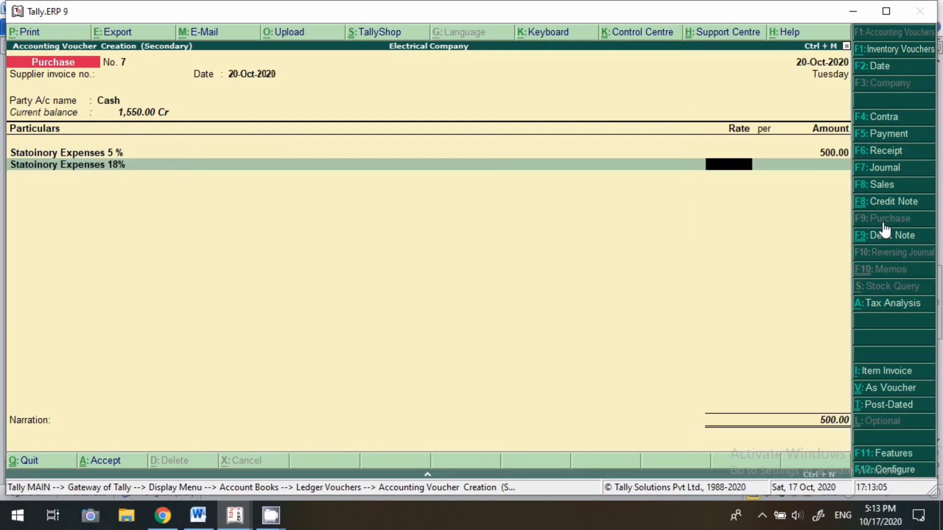
key("Return")
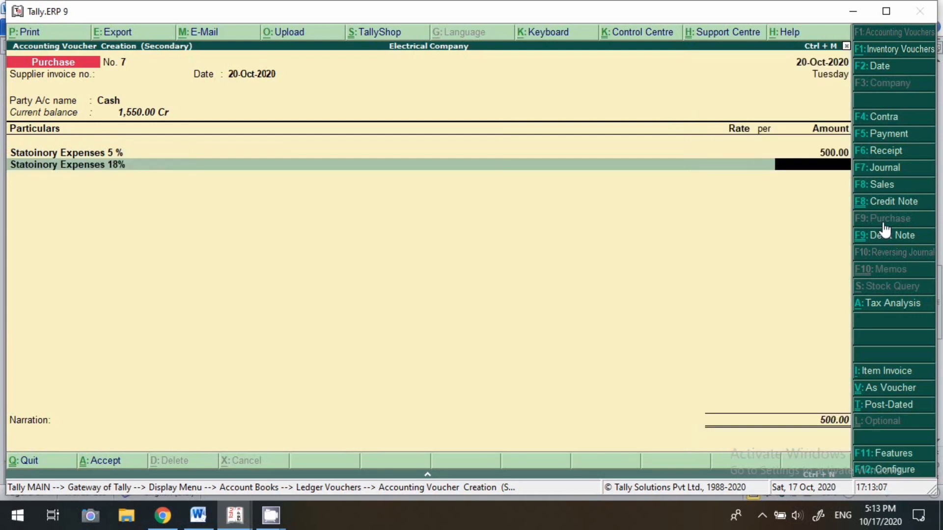
type("1500")
key("Return")
Add a Statoinpry Expenses 12% line of 2000 to the purchase voucher
type("S")
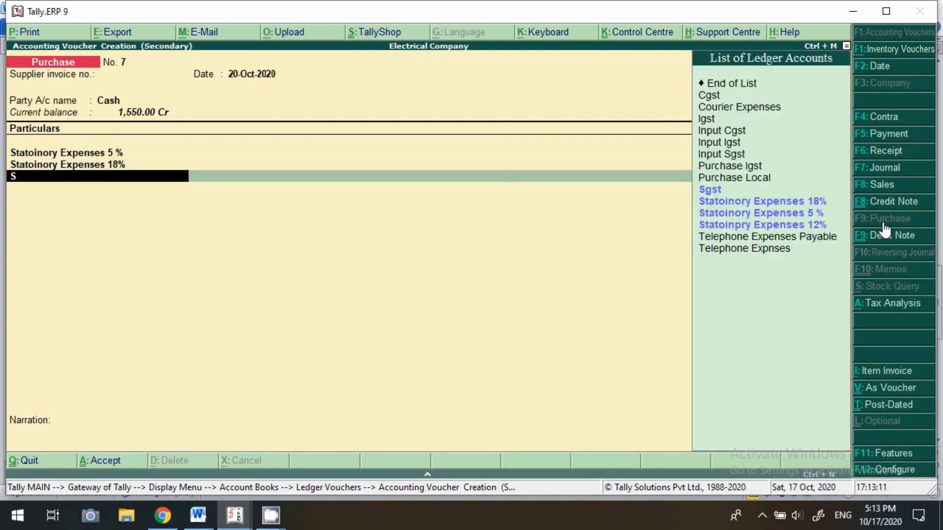
key("Down")
key("Down")
key("Down")
key("Return")
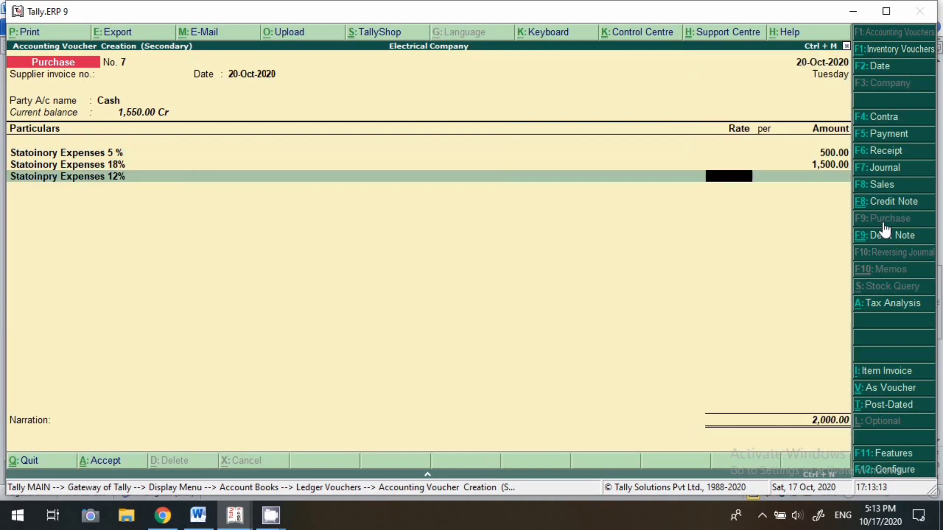
key("Return")
type("2000")
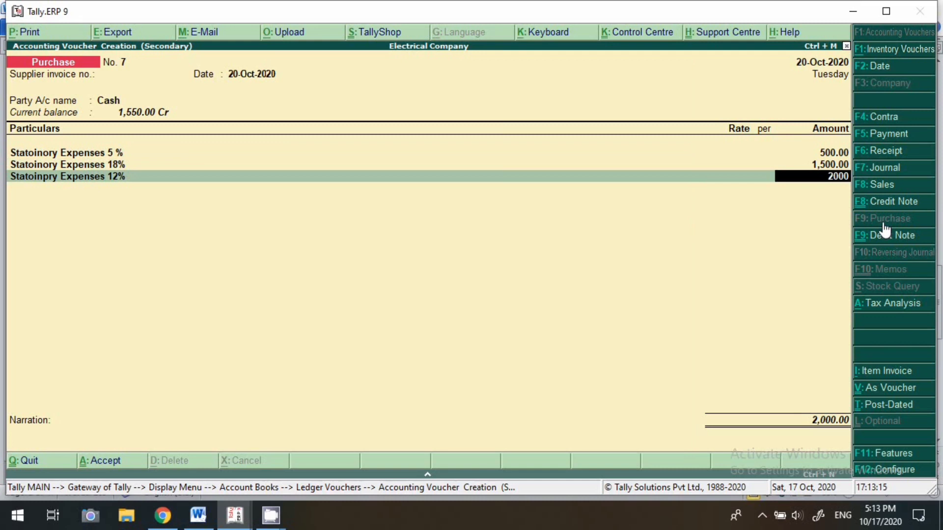
key("Return")
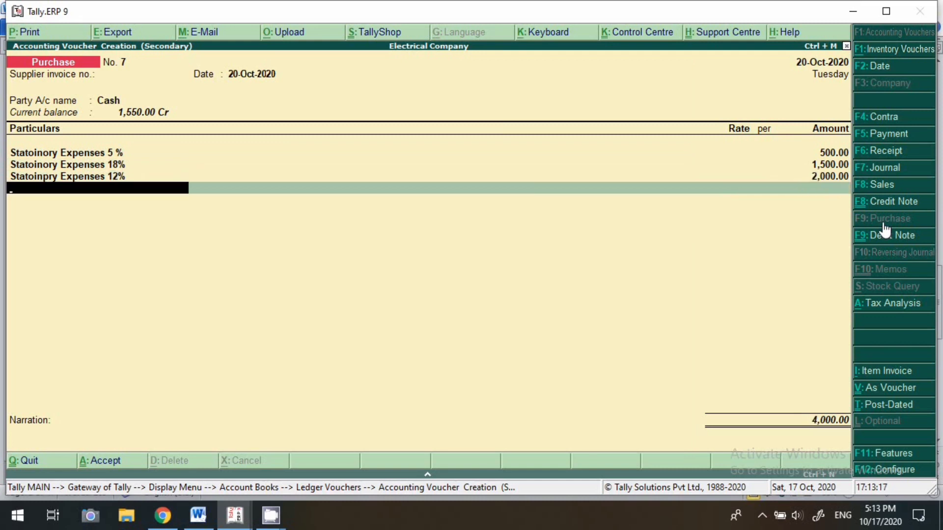
Add Cgst and Sgst lines with their automatically calculated amounts to the purchase voucher and open its tax analysis
type("Cgs")
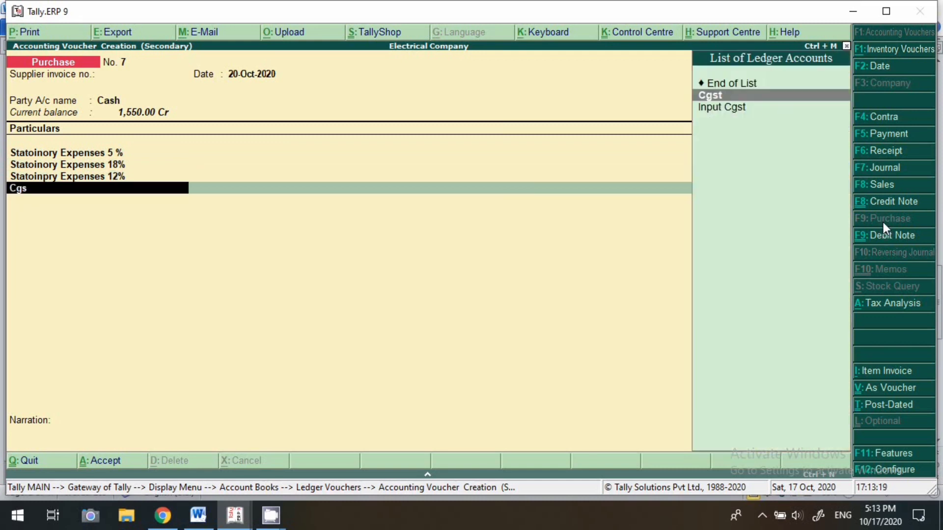
key("Return")
key("Return")
type("Sgs")
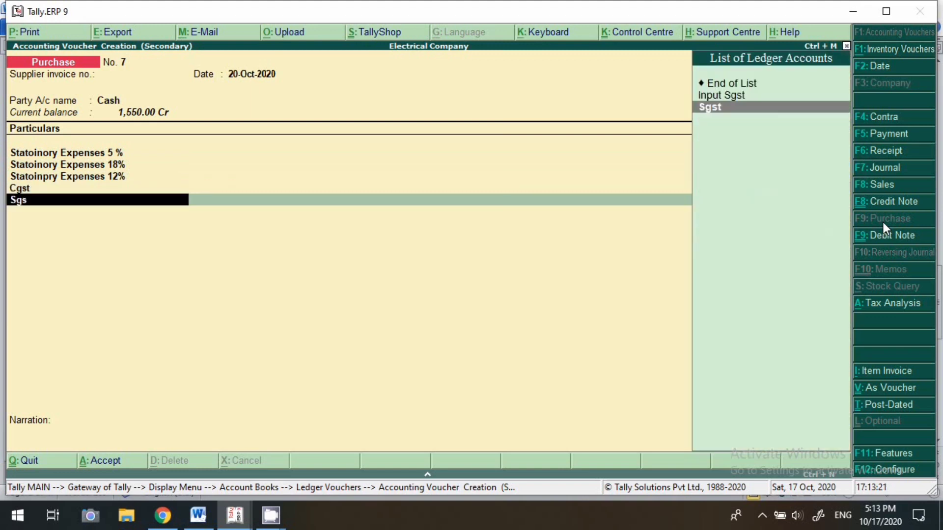
key("Return")
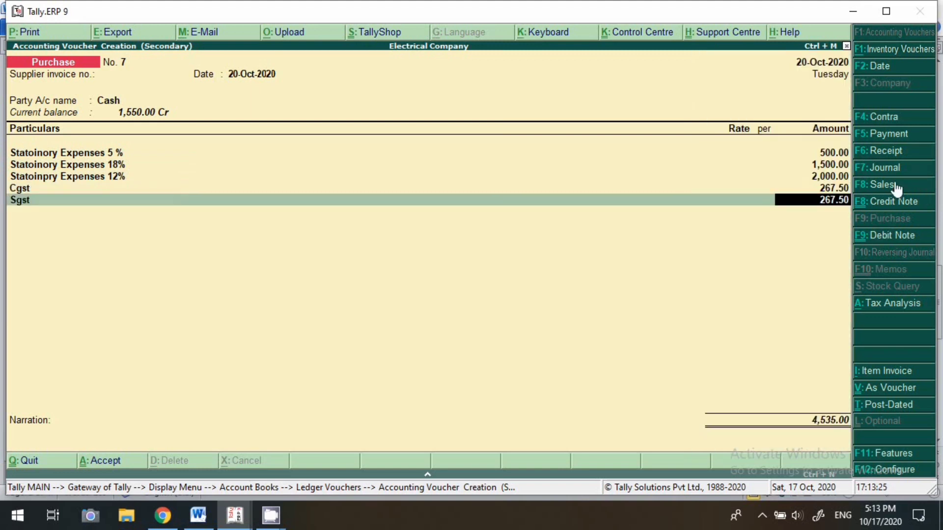
left_click(898, 307)
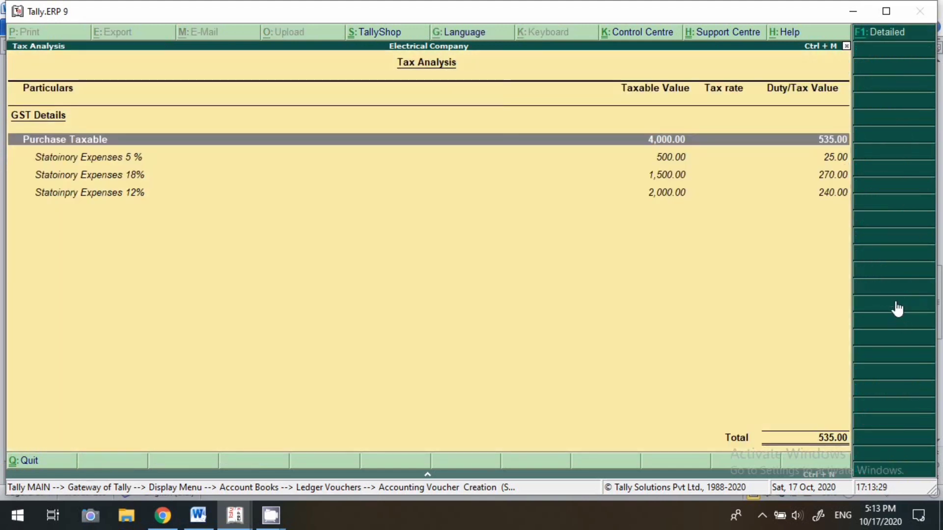
Show the tax analysis in detailed form and mark the 5 %, 18% and 12% stationery expense lines for review
left_click(892, 36)
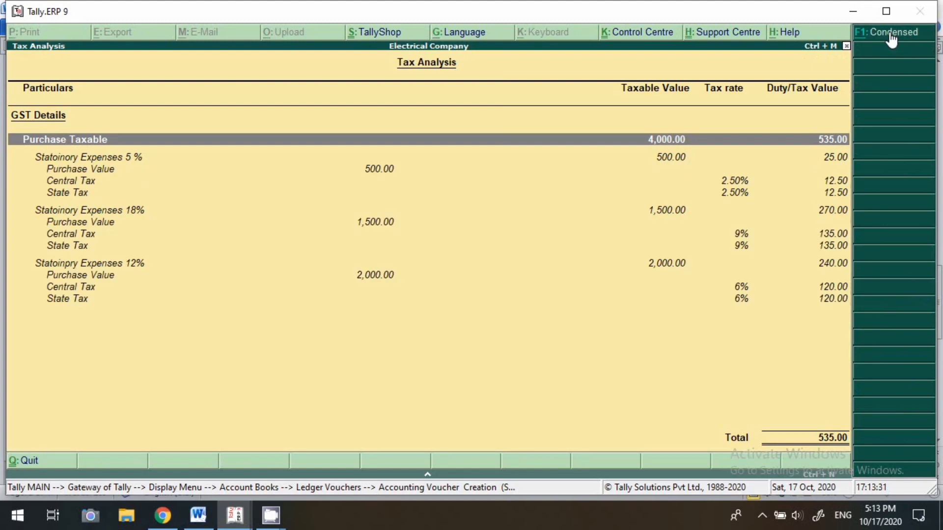
left_click(102, 167)
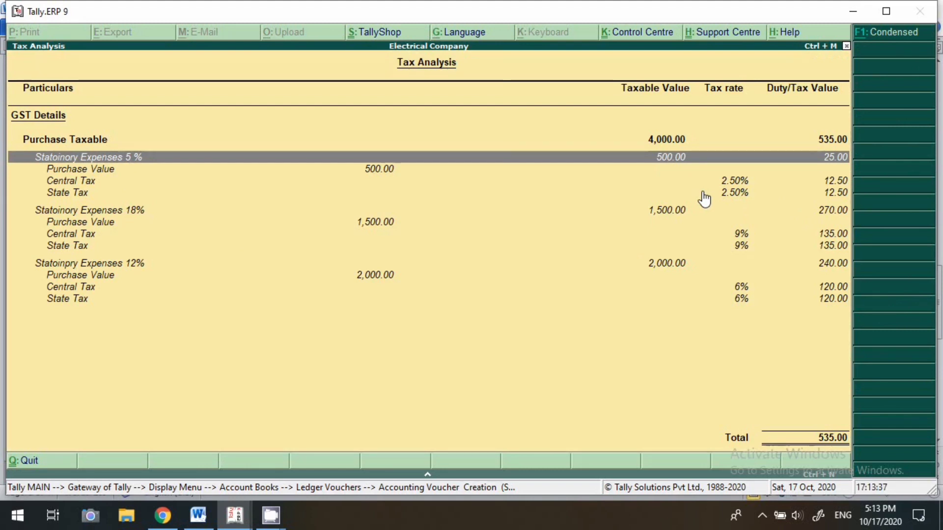
key("Down")
key("Down")
key("Down")
key("Down")
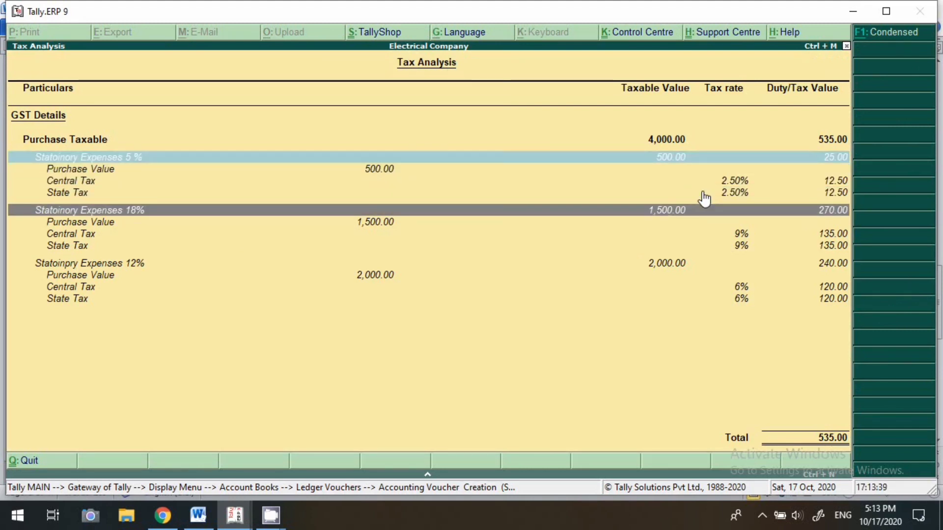
key("space")
key("Down")
key("Down")
key("Down")
key("Down")
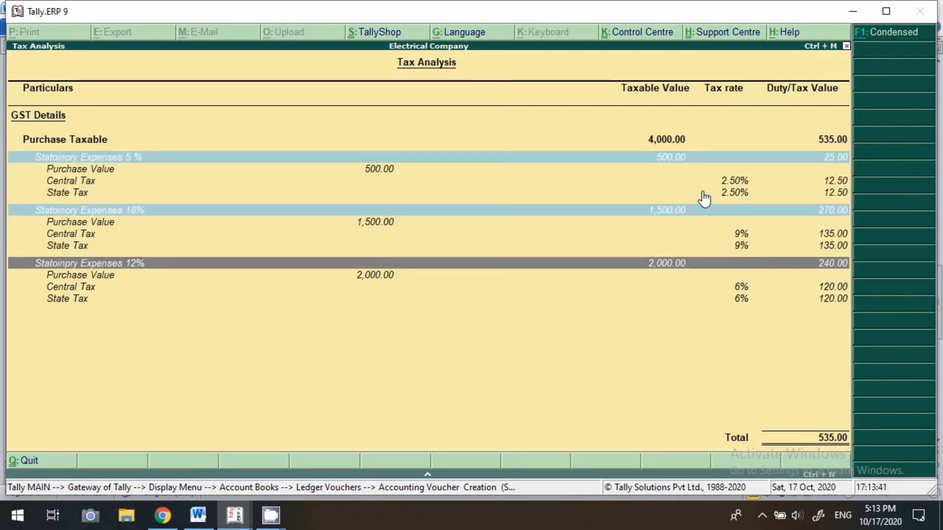
key("space")
Clear the marks from the 18%, 12% and 5 % stationery expense lines in the tax analysis
key("Up")
key("Up")
key("Up")
key("Up")
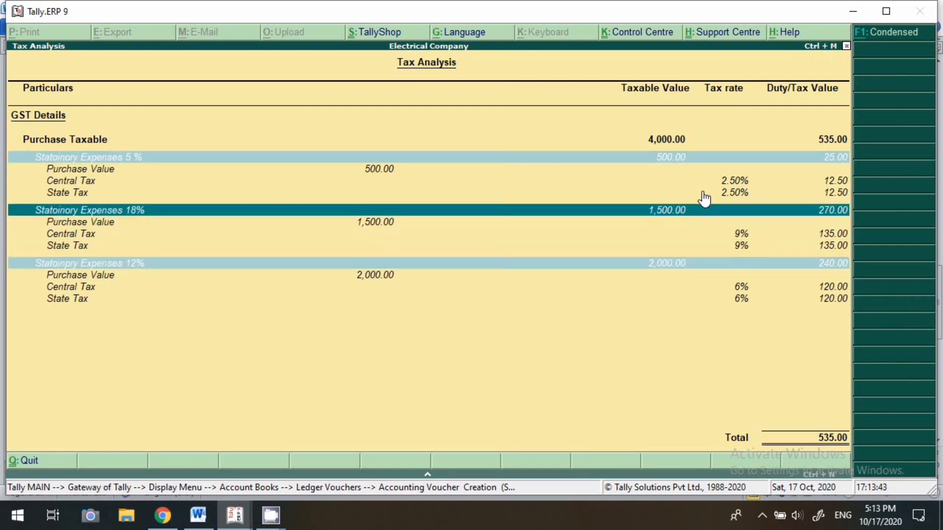
key("space")
key("Down")
key("Down")
key("Down")
key("Down")
key("space")
key("Up")
key("Up")
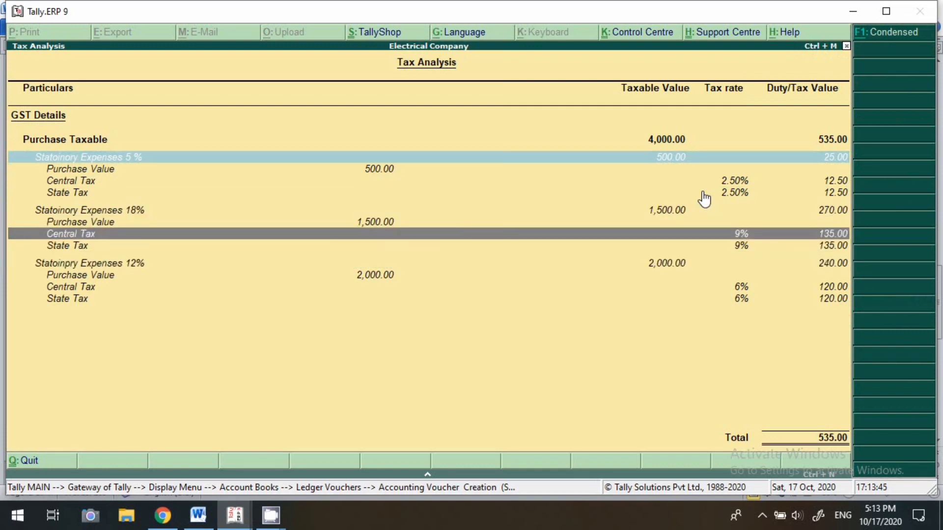
key("Up")
key("Up")
key("Up")
key("Up")
key("Up")
key("space")
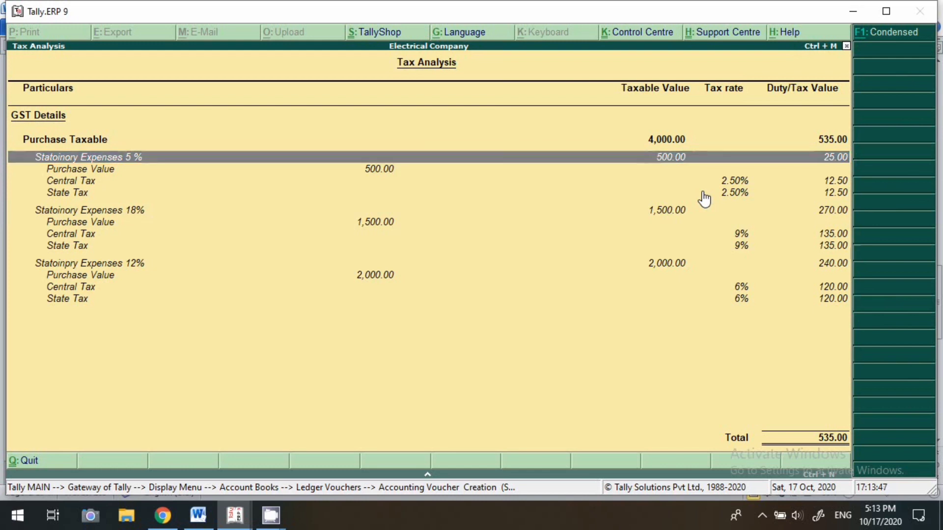
Examine the Central Tax and State Tax rows under each stationery expense rate in the tax analysis
key("Down")
key("Up")
left_click(90, 187)
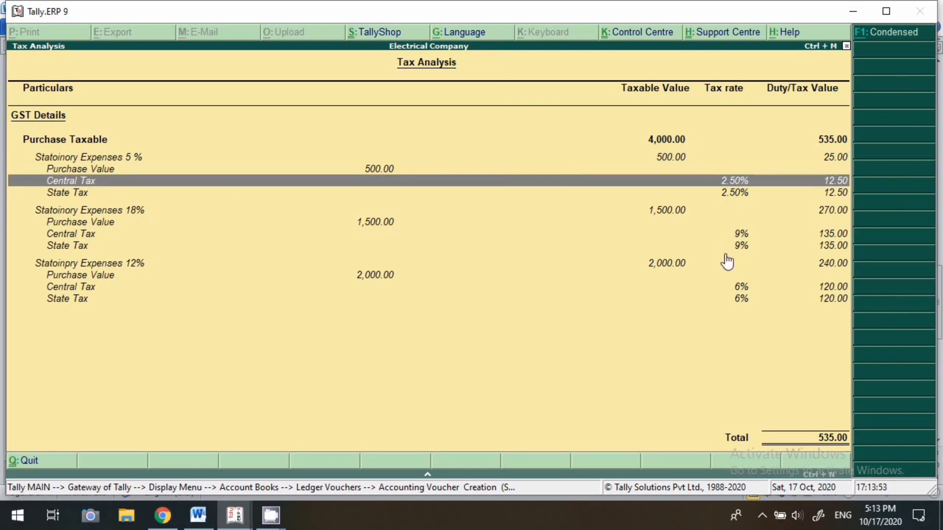
key("Down")
key("Down")
key("Down")
key("Down")
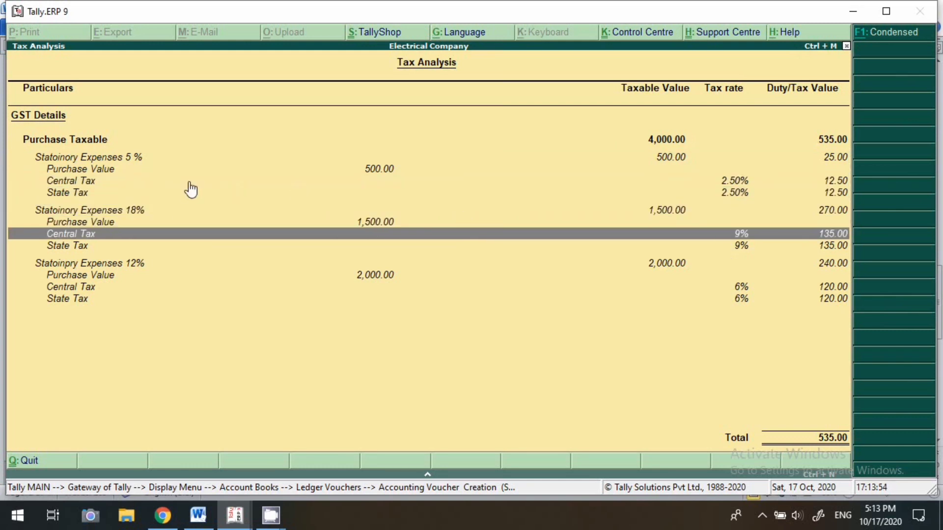
left_click(90, 288)
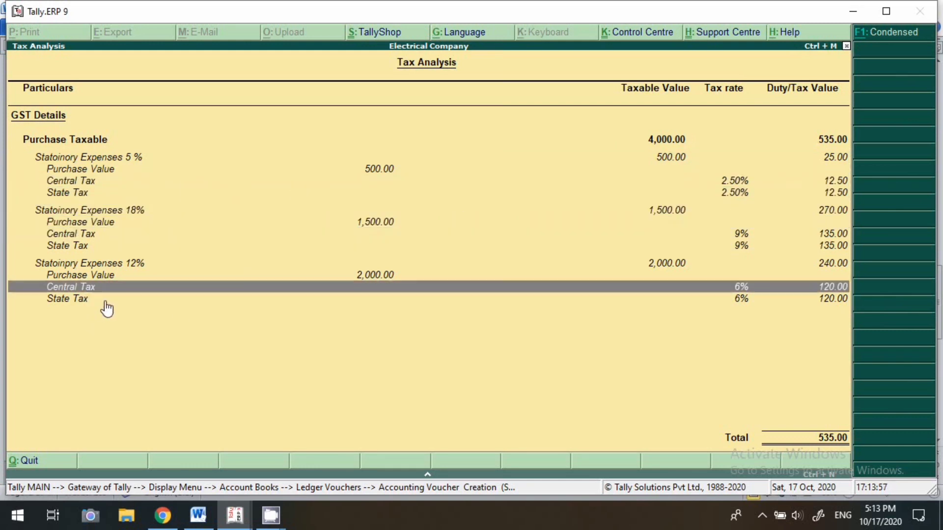
key("Down")
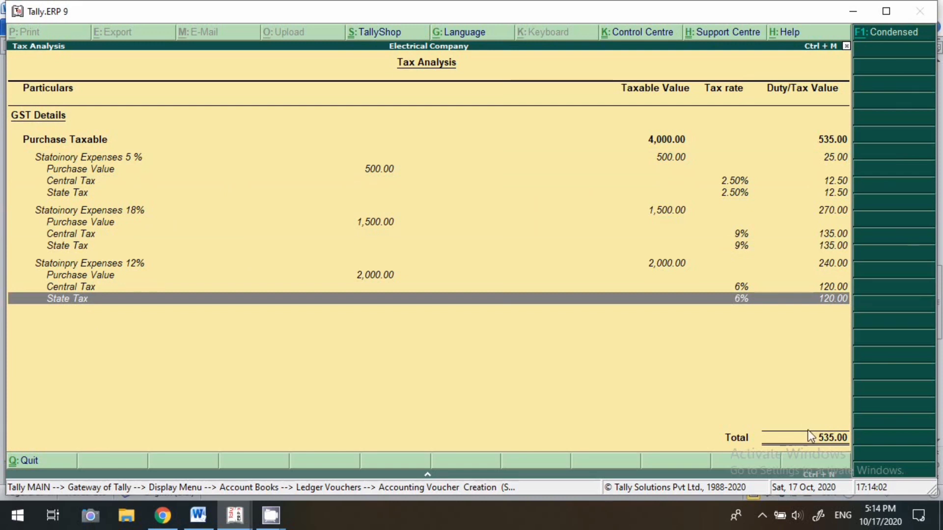
Leave the tax analysis, save the cash purchase voucher and return to the Gateway of Tally
key("Escape")
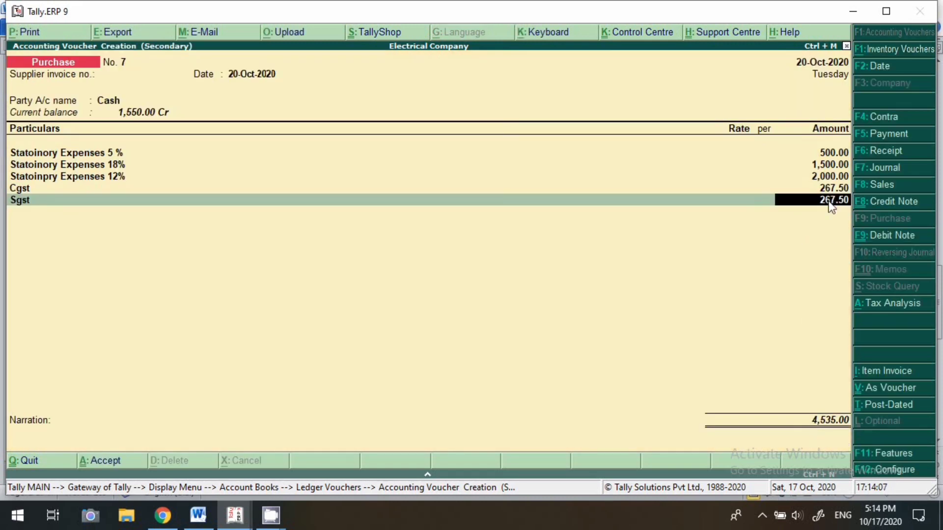
left_click(109, 460)
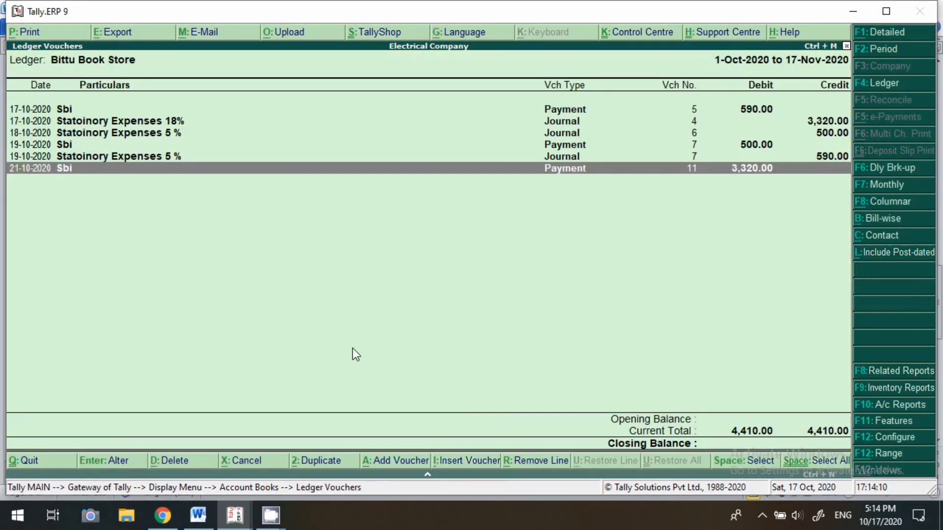
key("Escape")
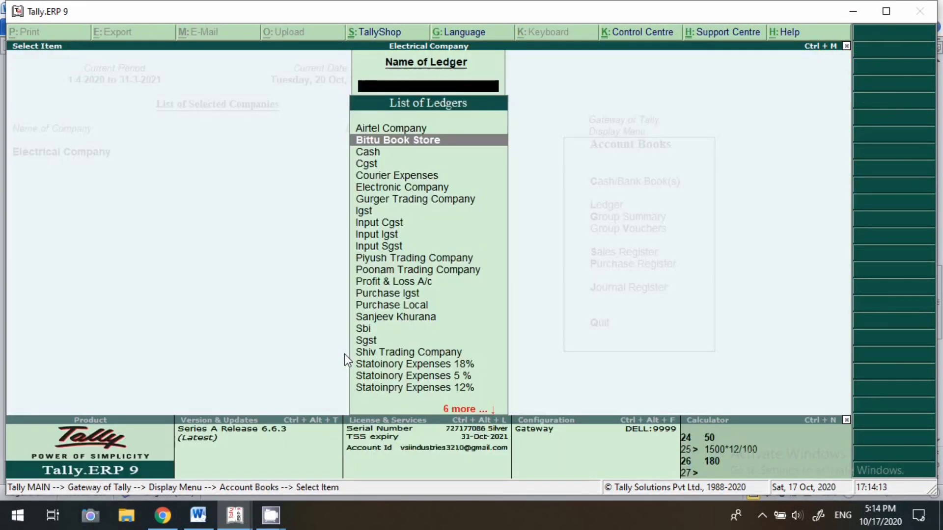
key("Escape")
key("Escape")
key("Escape")
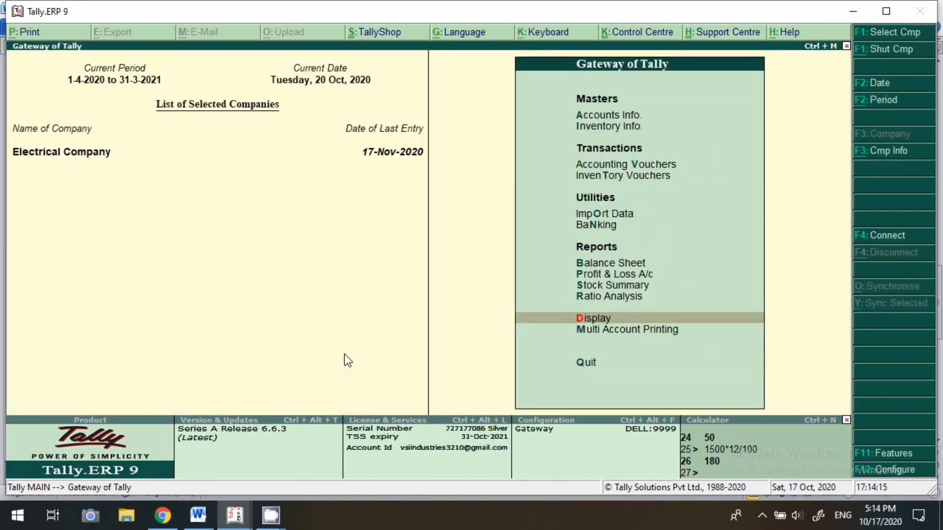
Open the GSTR-2 report from the statutory GST reports
key("Return")
key("o")
key("g")
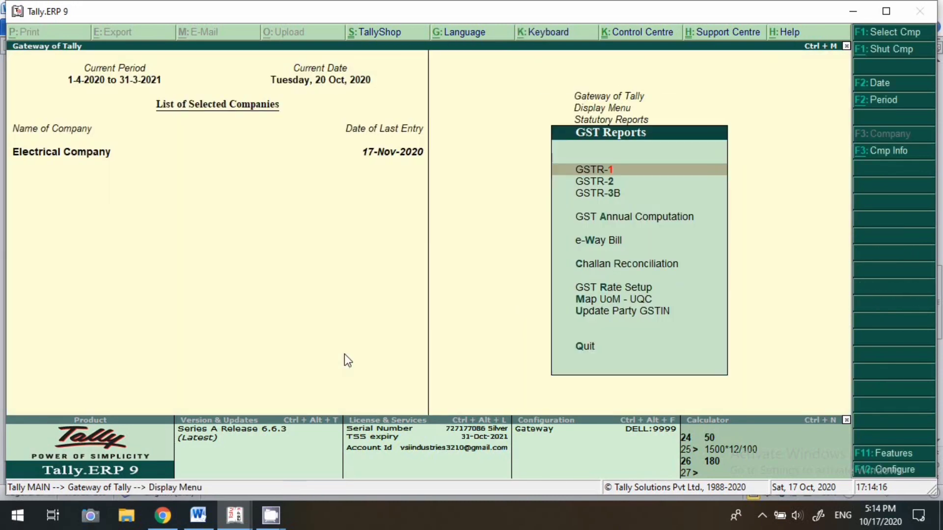
key("Down")
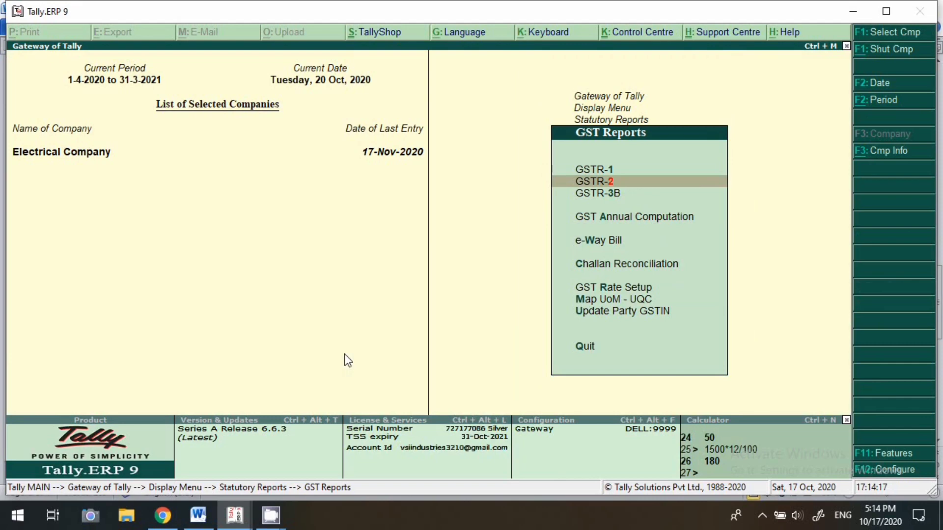
key("Return")
Open the B2B Invoices - 3, 4A party register in GSTR-2 and drill down to the Bittu Book Store vouchers
key("Down")
key("Down")
key("Down")
key("Down")
key("Down")
key("Down")
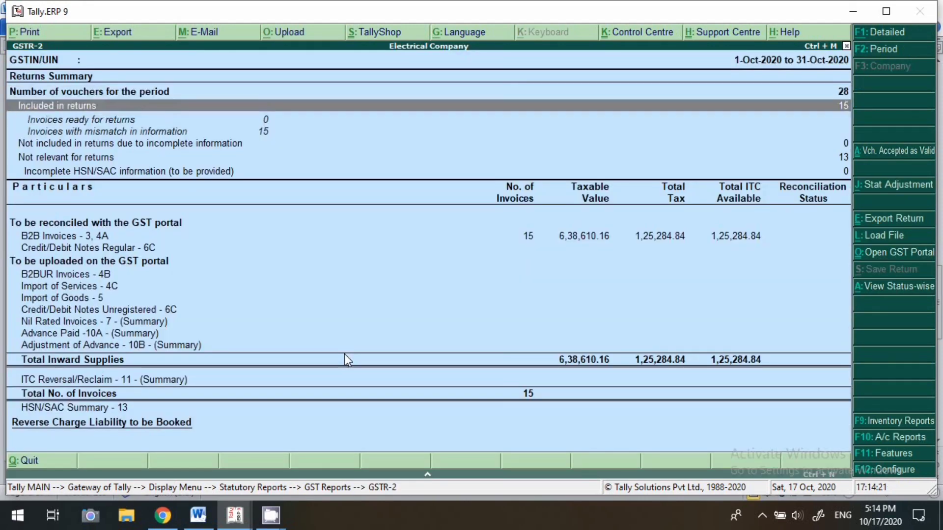
key("Up")
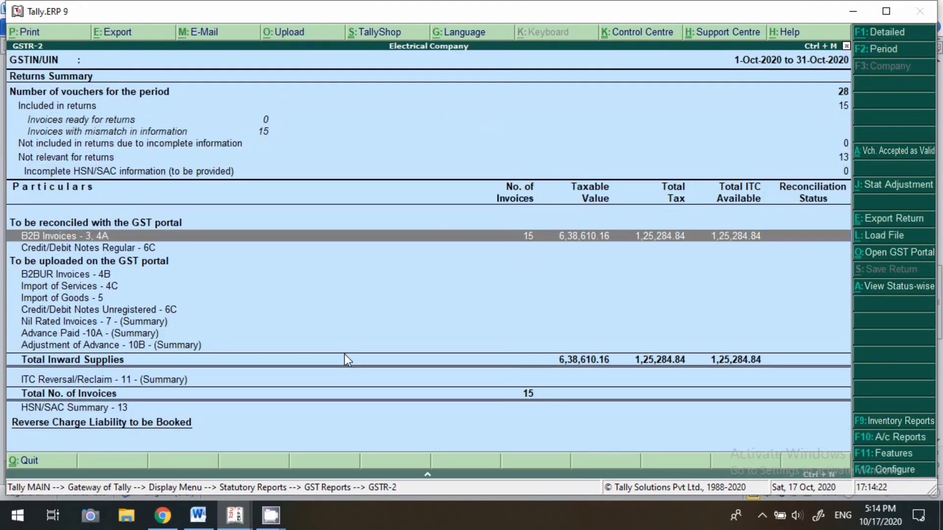
key("Return")
key("Down")
key("Down")
key("Down")
key("Down")
key("Down")
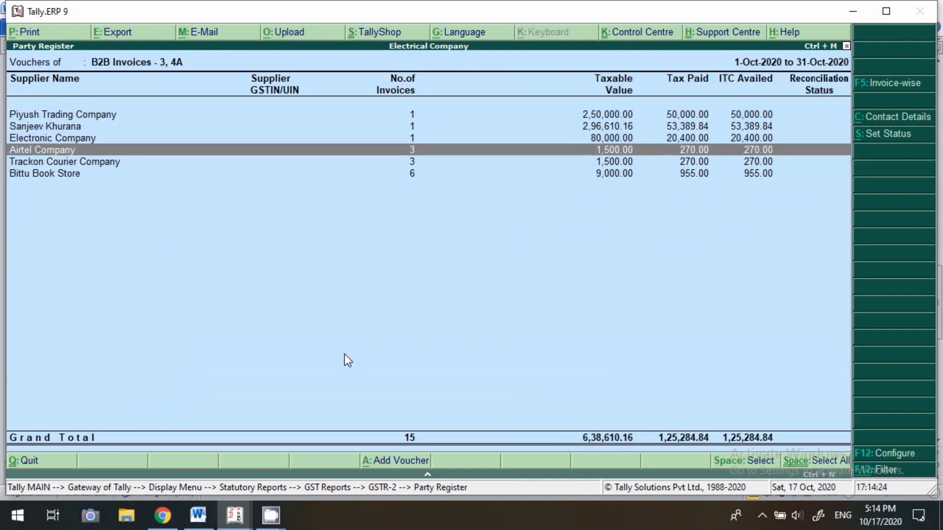
key("Return")
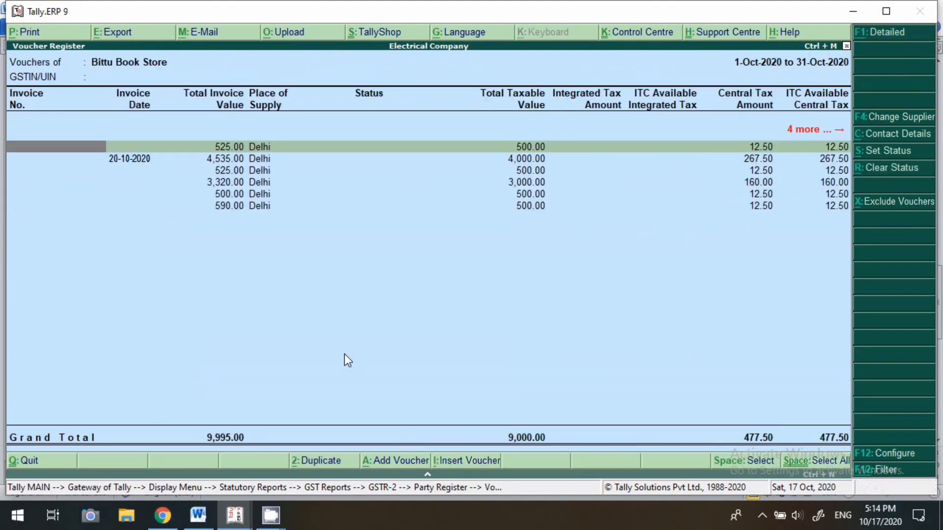
Open the purchase voucher dated 20-10-2020 from the Bittu Book Store register, check its lines and accept it
key("Down")
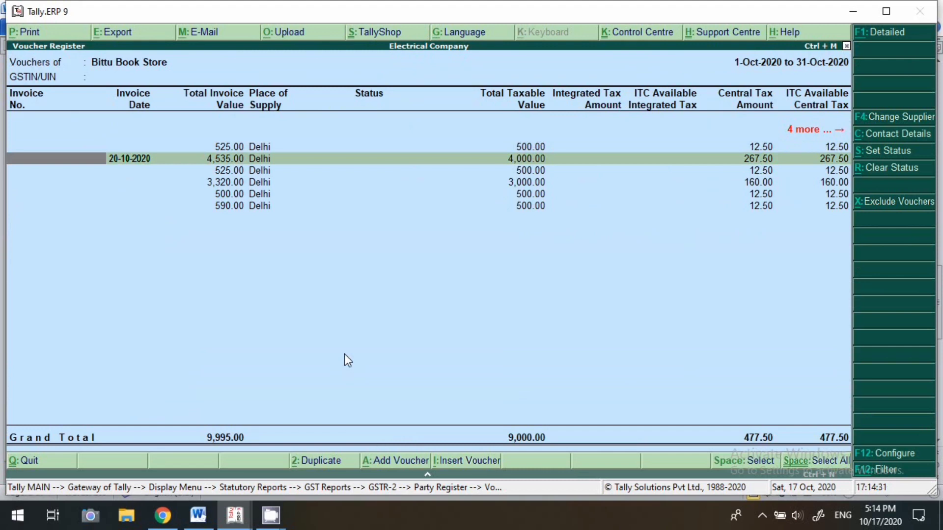
key("Return")
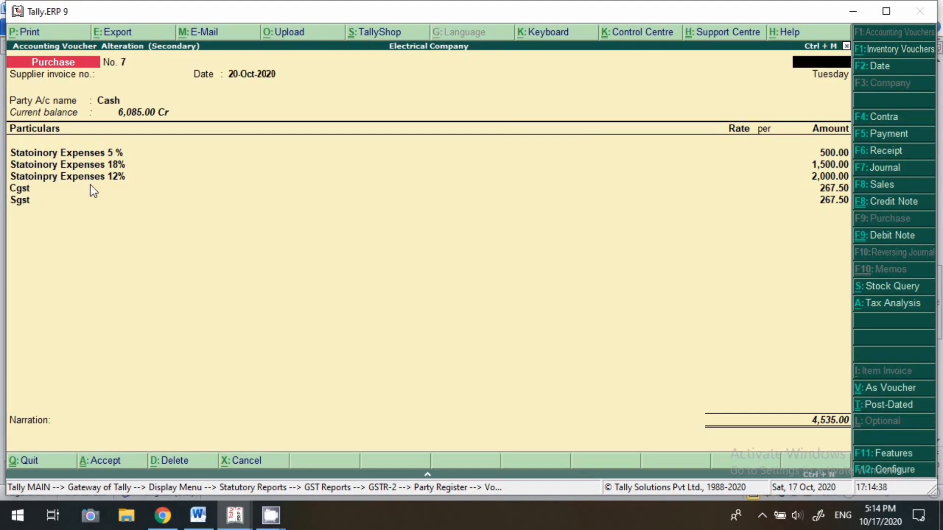
key("ctrl+a")
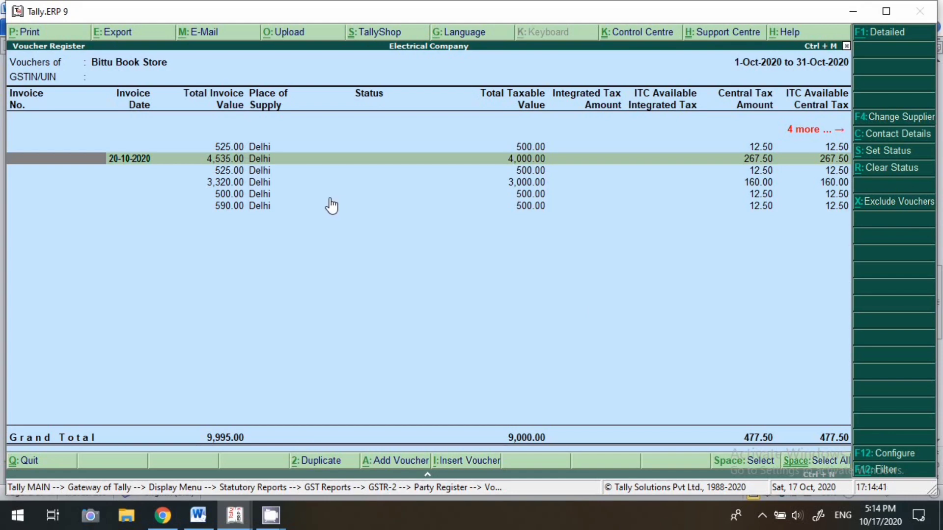
Close the GSTR-2 registers and return to the Gateway of Tally
key("Escape")
key("Escape")
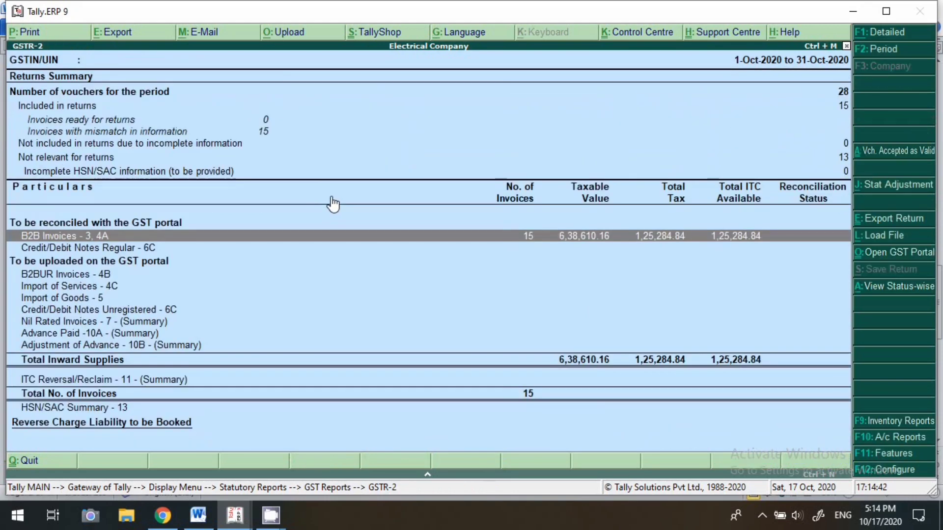
key("Escape")
key("Escape")
key("Escape")
key("Escape")
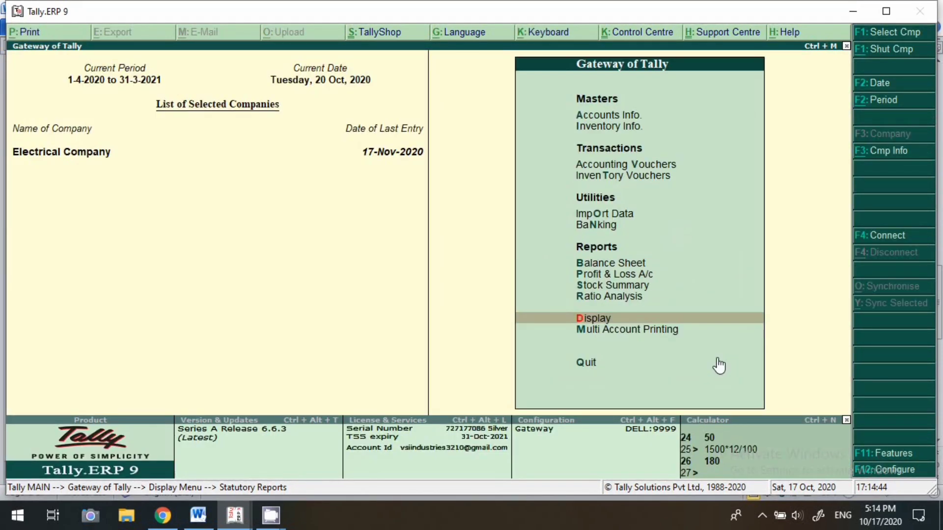
left_click(761, 515)
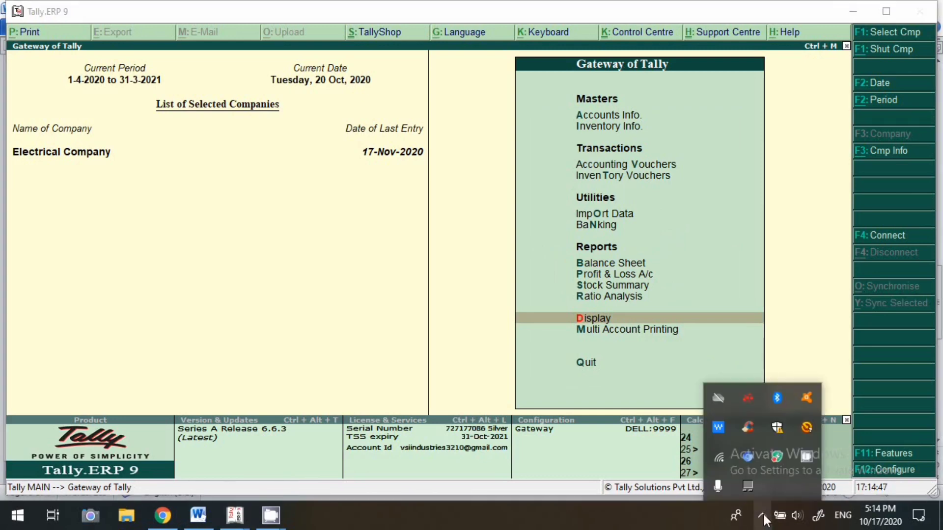
right_click(805, 455)
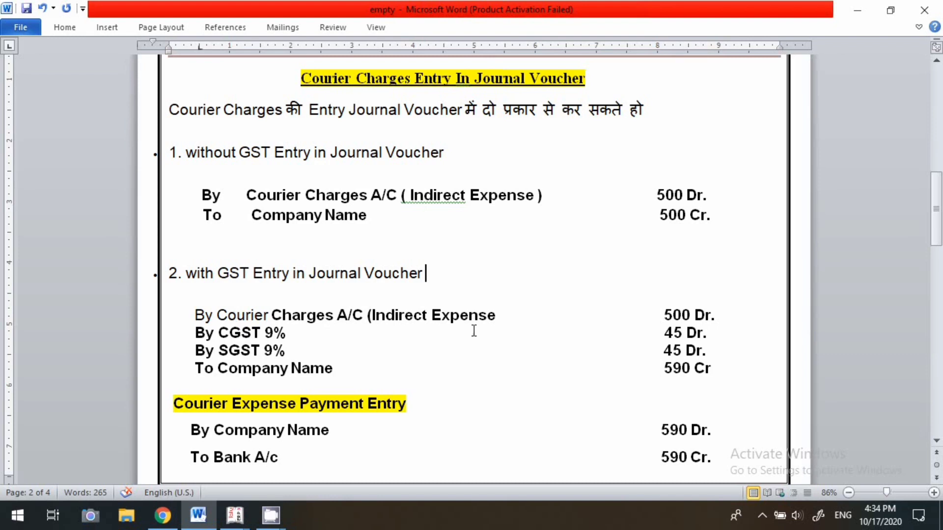
In the Word notes, close the parenthesis after Indirect Expense in the with-GST courier entry and realign its 500 Dr. amount
left_click(496, 315)
type(")")
left_click(664, 315)
key("BackSpace")
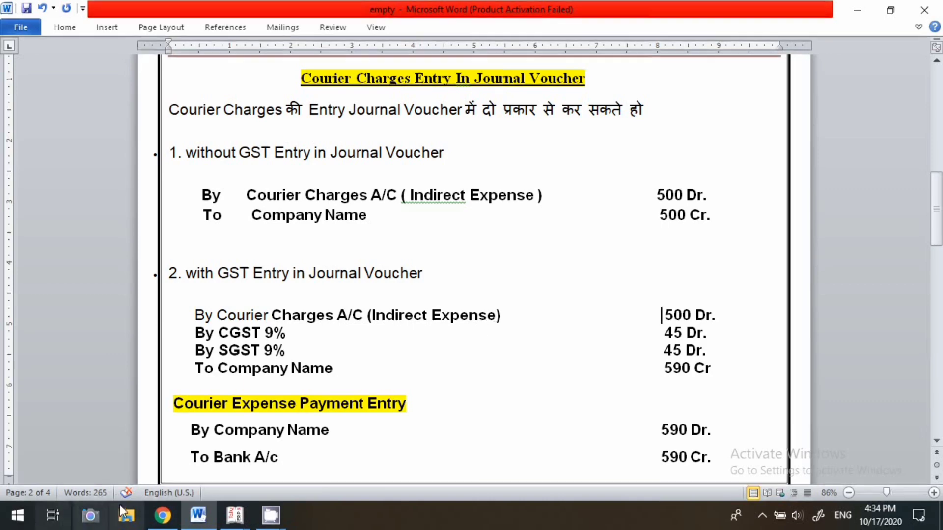
Switch to Tally.ERP 9 and open the creation form for a single ledger
mouse_move(235, 516)
left_click(323, 470)
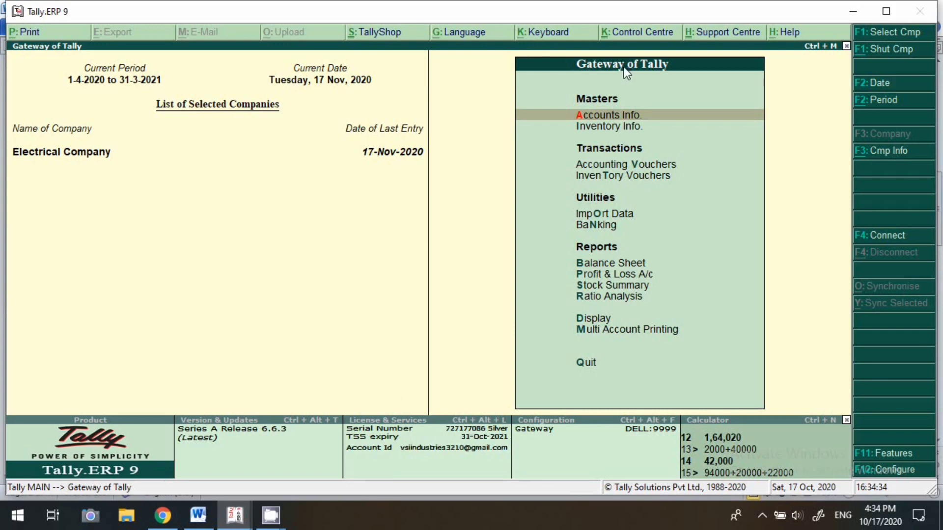
left_click(626, 114)
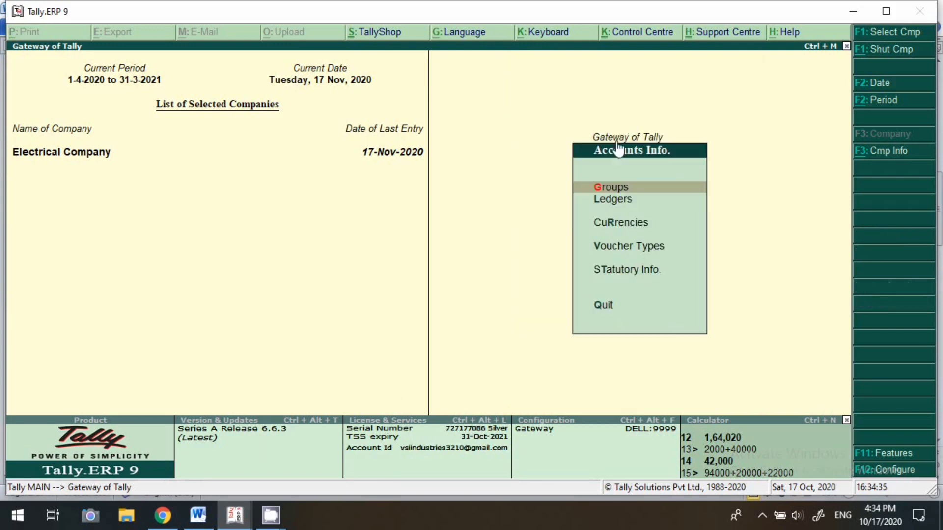
left_click(607, 209)
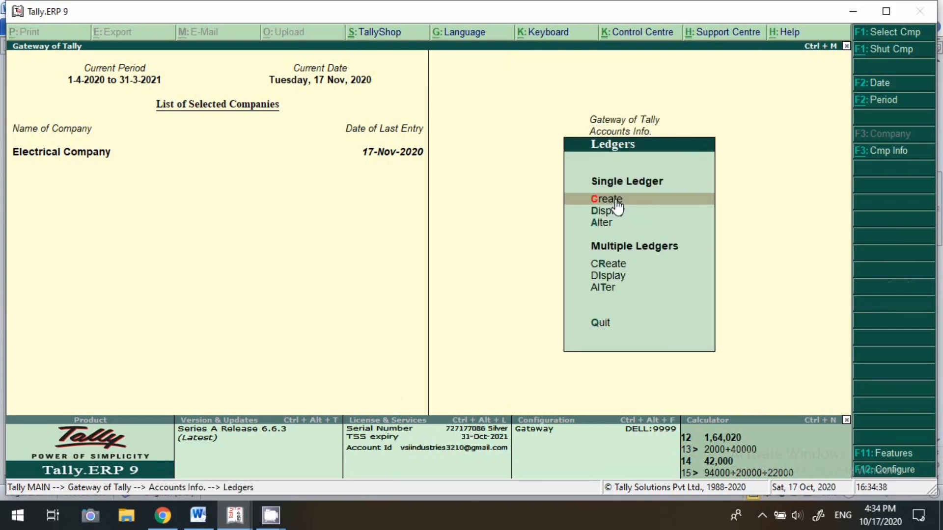
left_click(607, 199)
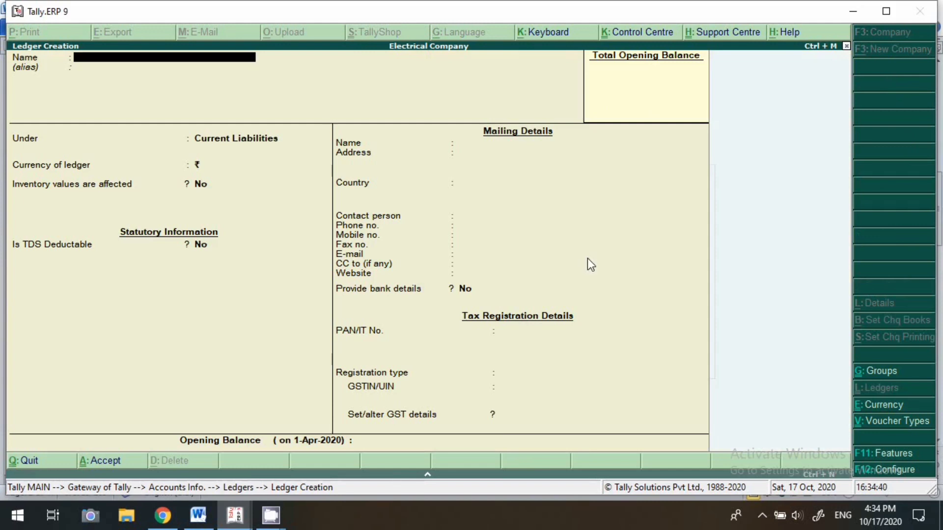
Name the new ledger Trackon Courier Company
type("Tra")
type("ckon cou")
type("rier")
type(" Cop")
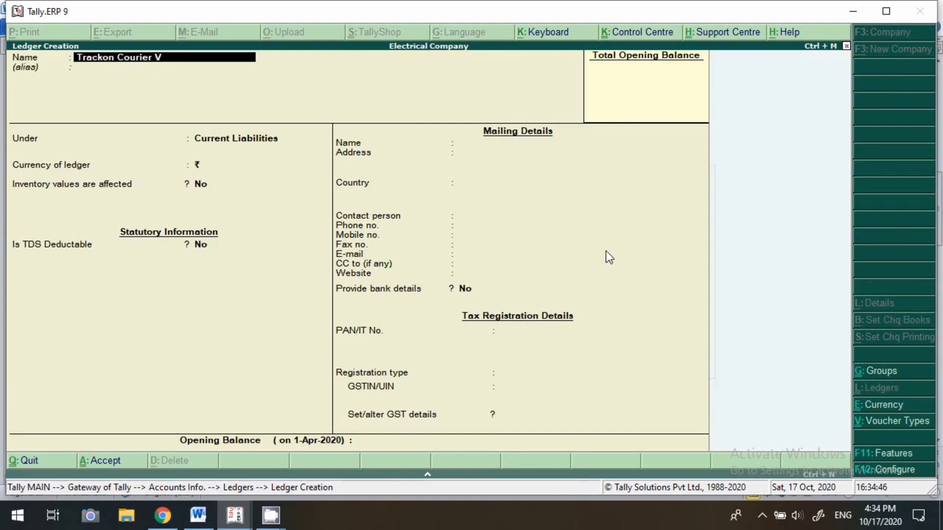
type("mpany")
key("Return")
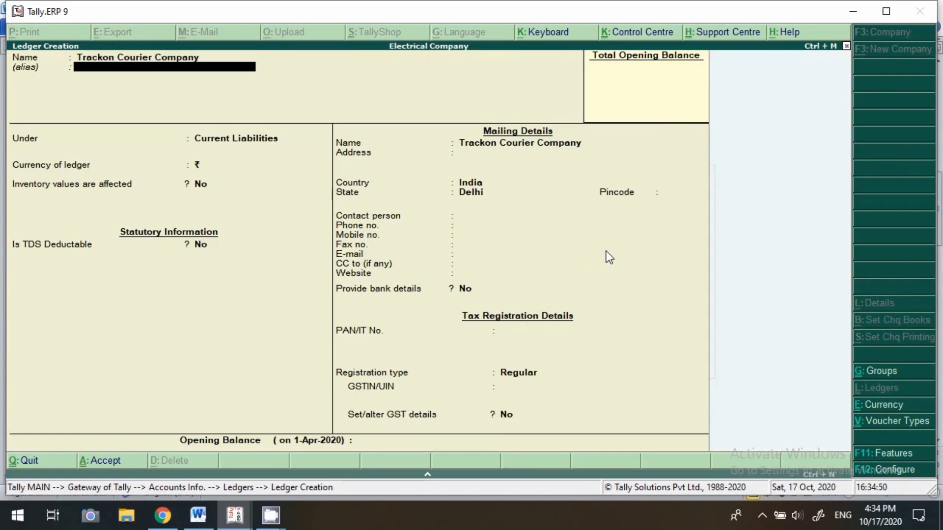
Place the Trackon Courier Company ledger under the Sundry Creditors group
key("Return")
type("Sun")
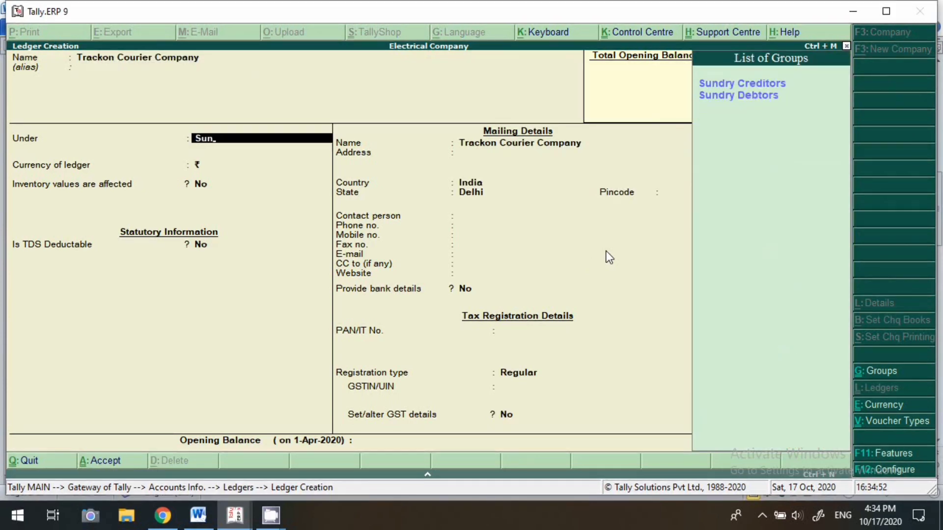
key("Return")
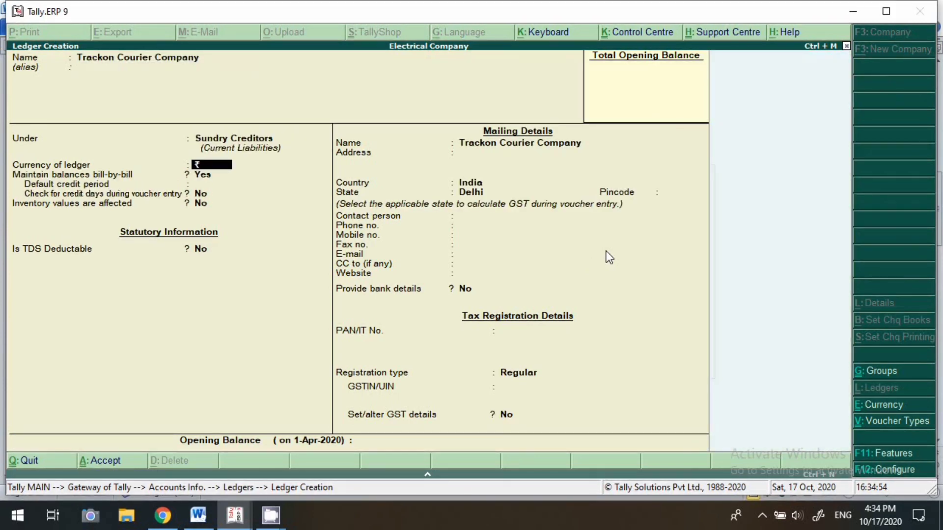
Keep the remaining default details of the Trackon Courier Company ledger and save it
key("Return")
key("Return")
key("Return")
key("Return")
key("Return")
key("Return")
key("Return")
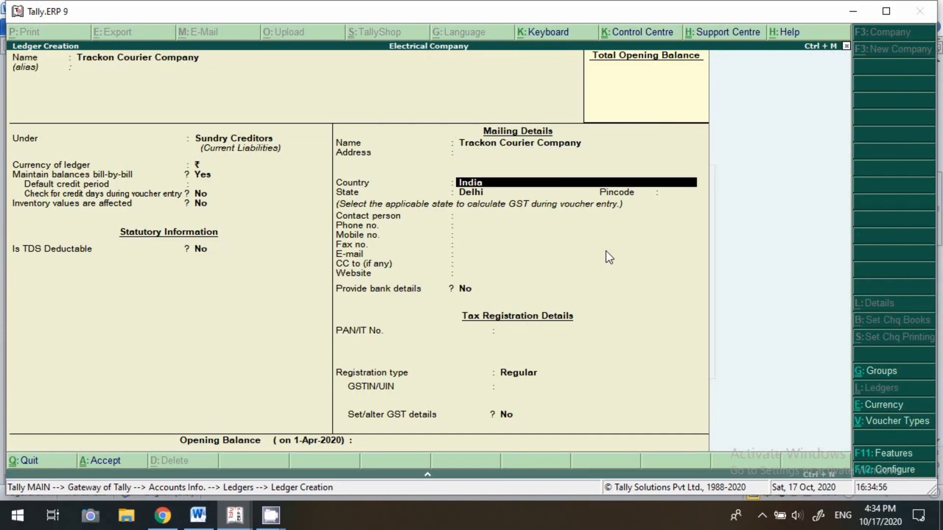
key("Return")
key("Return")
key("Return")
key("Return")
key("Return")
key("Return")
key("Return")
key("Return")
key("Return")
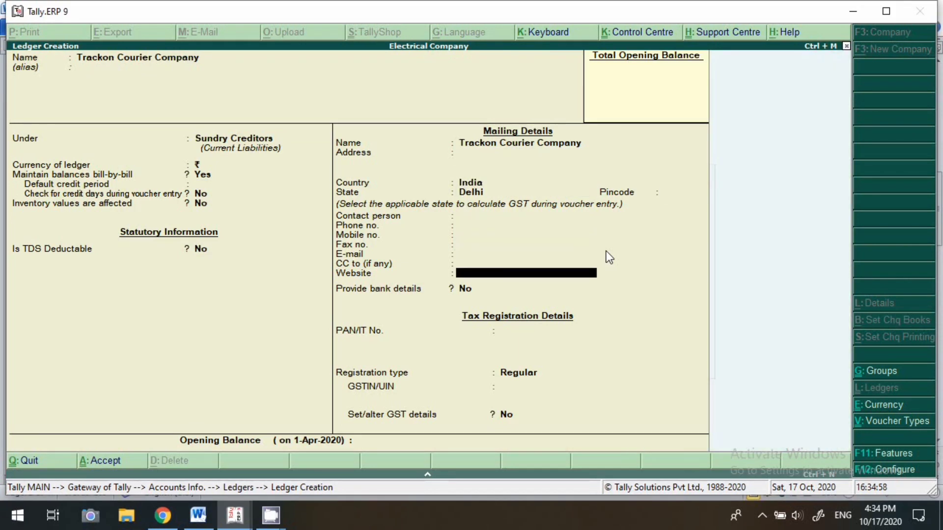
key("Return")
key("Return")
key("Return")
key("Return")
key("Return")
key("Return")
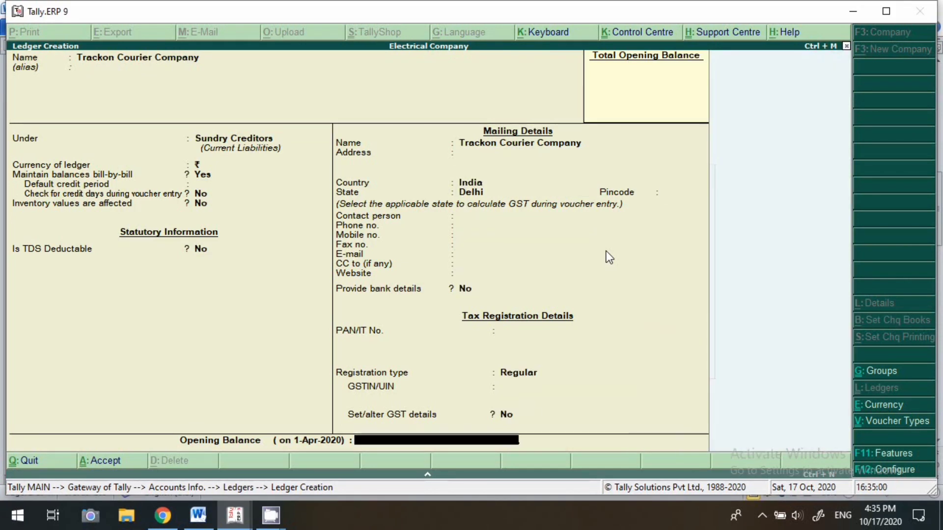
key("Return")
key("Return")
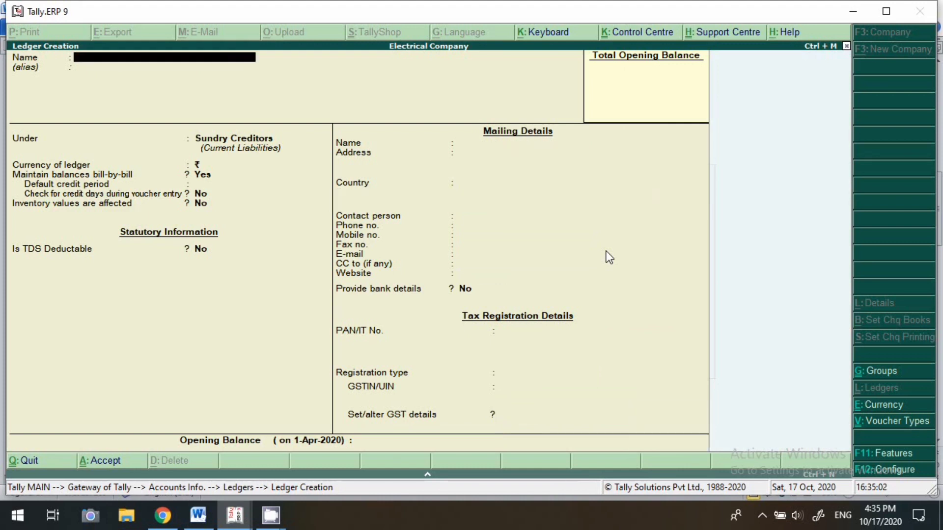
Name the new ledger Courier Expenses, group it under Indirect Expenses and keep its ledger type as Not Applicable
type("Courier Expenses")
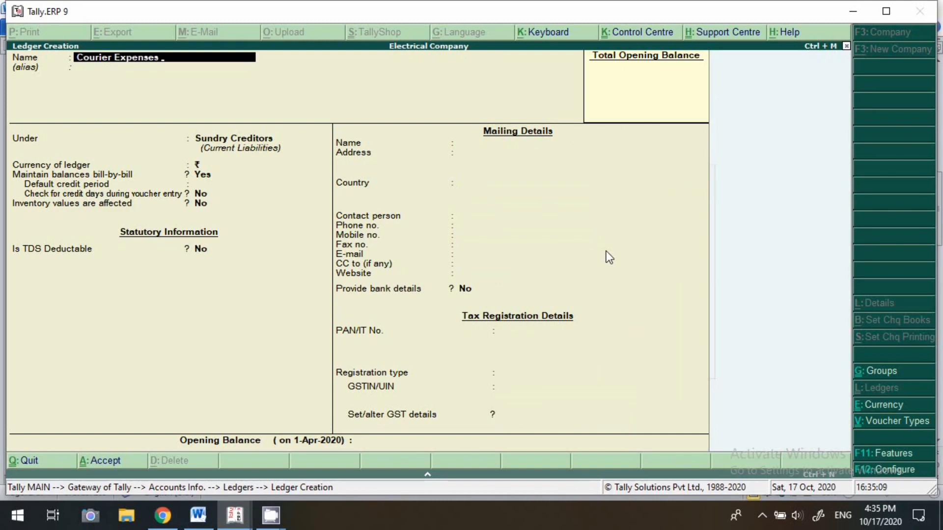
key("Return")
type("Ind")
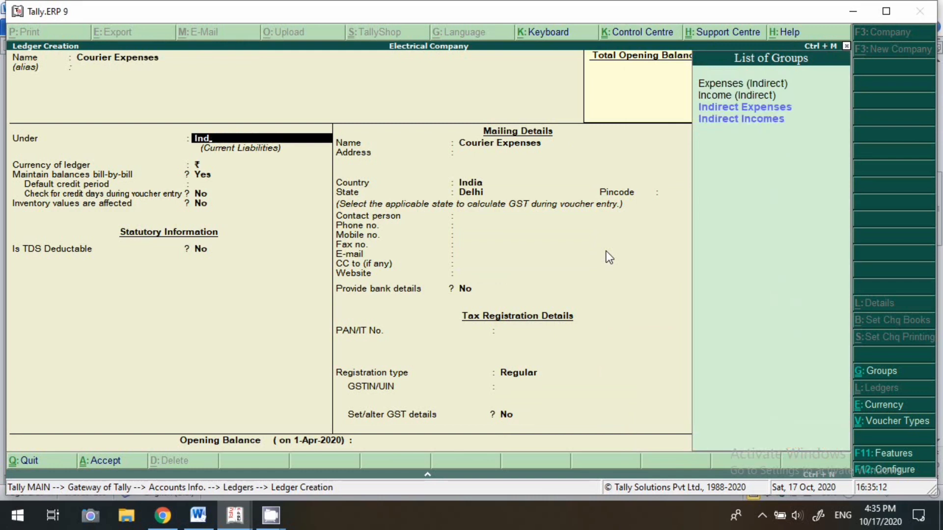
key("Down")
key("Up")
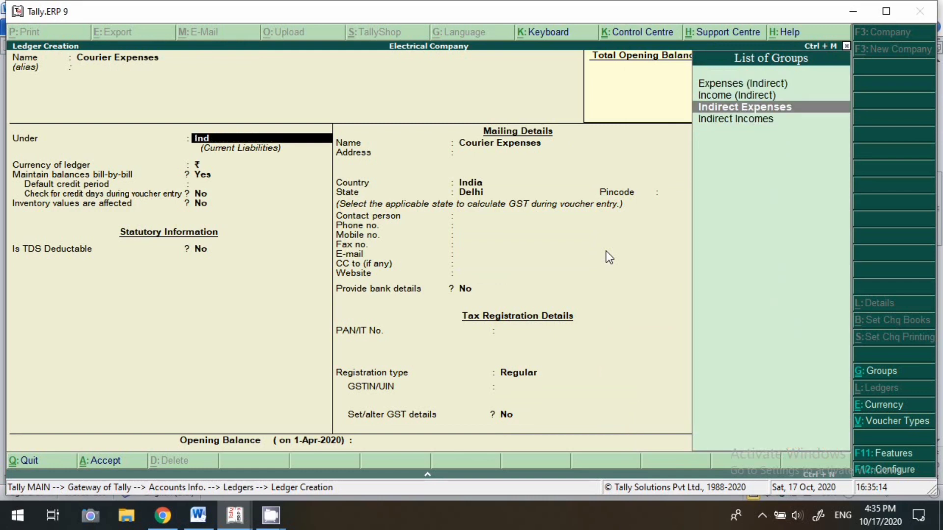
key("Return")
key("Return")
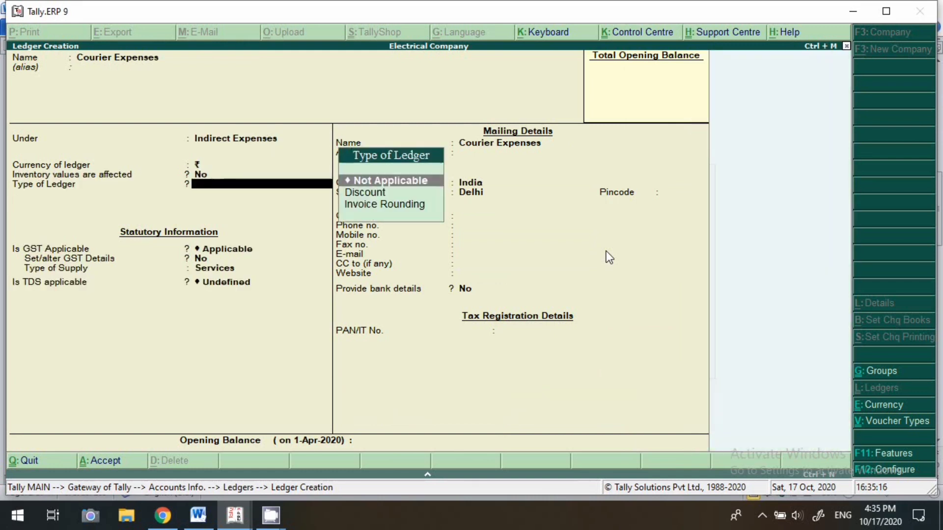
key("Return")
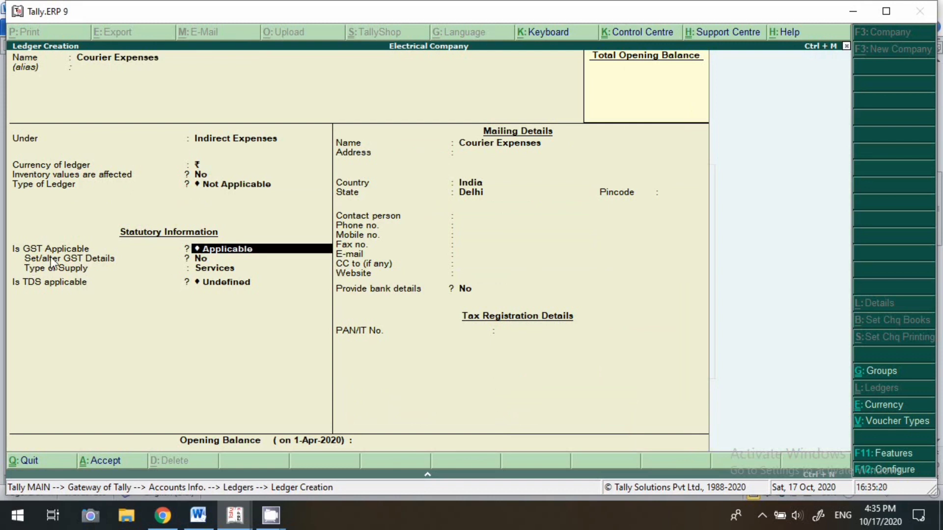
Define the Courier Expenses ledger's GST details with nature of transaction Purchase Taxable and 18% integrated tax
key("Return")
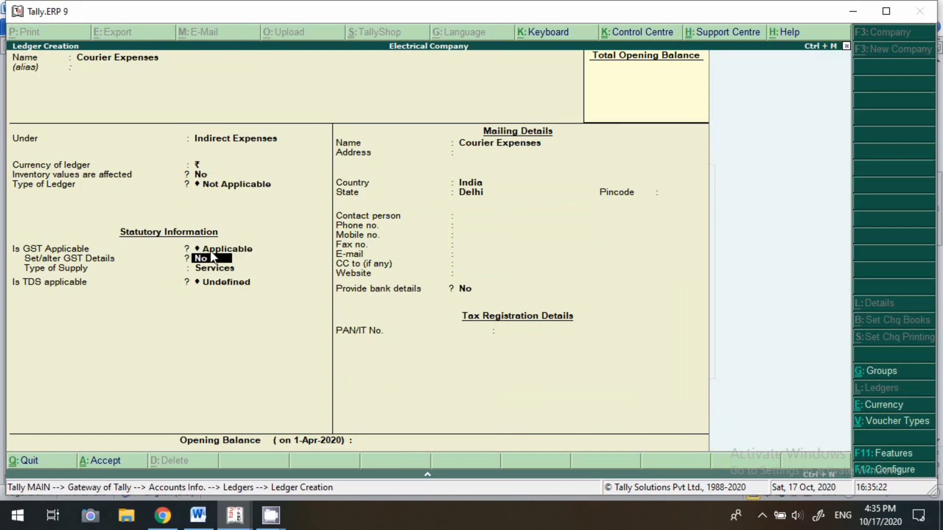
key("y")
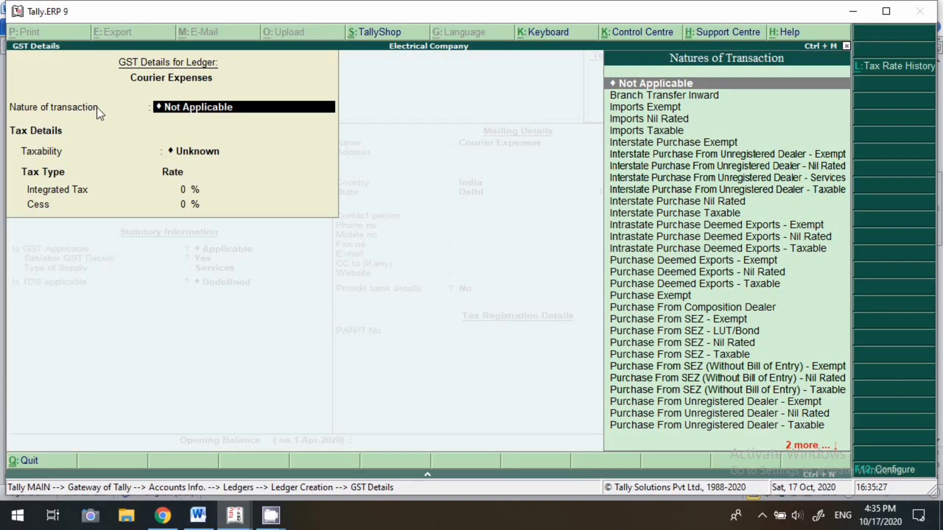
type("P")
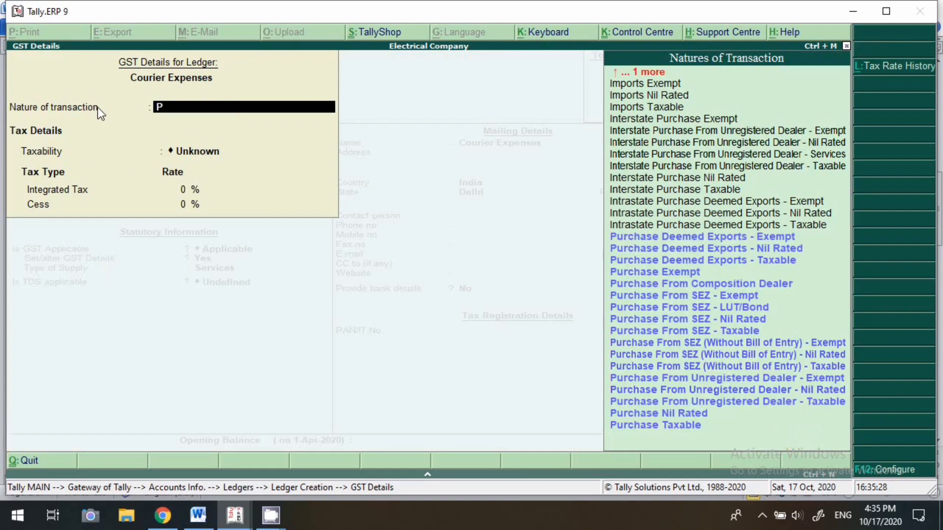
left_click(663, 426)
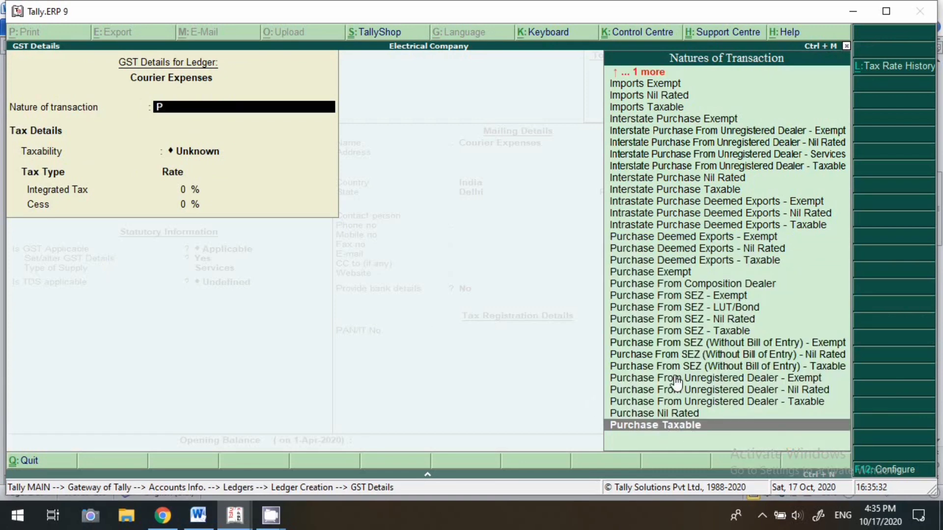
key("Return")
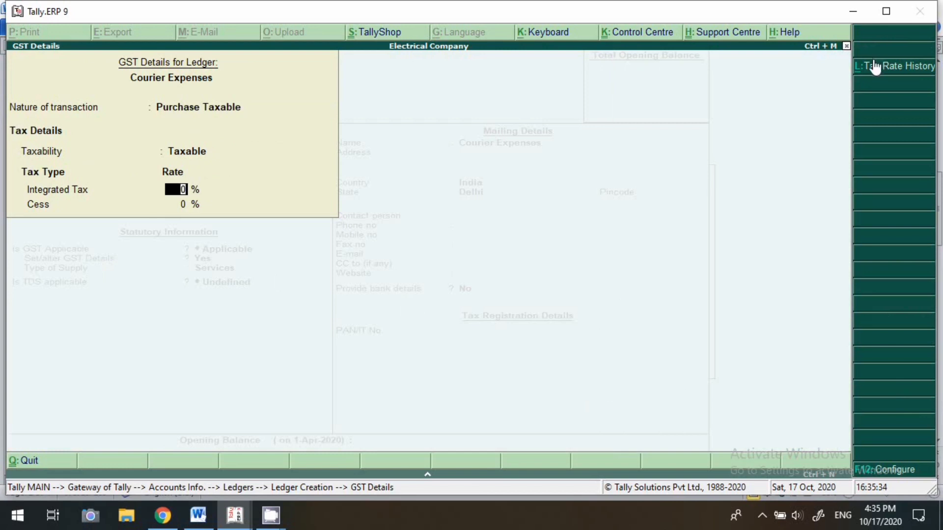
type("18")
key("Return")
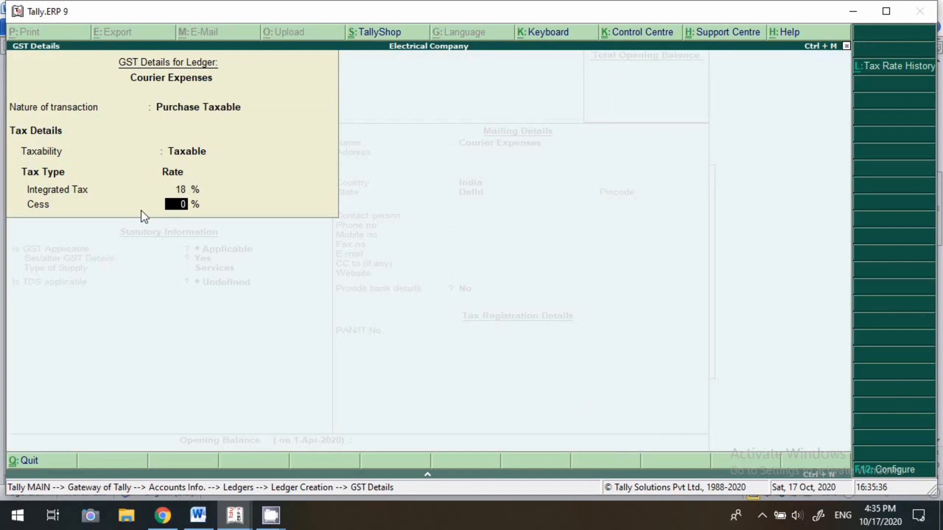
key("Return")
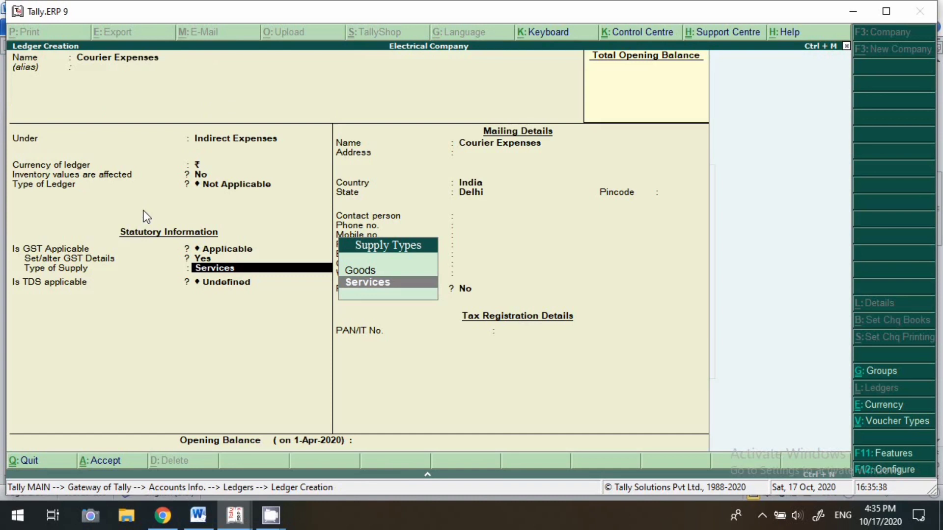
Keep Services as the supply type, leave the other details at their defaults and save the Courier Expenses ledger
key("Return")
key("Return")
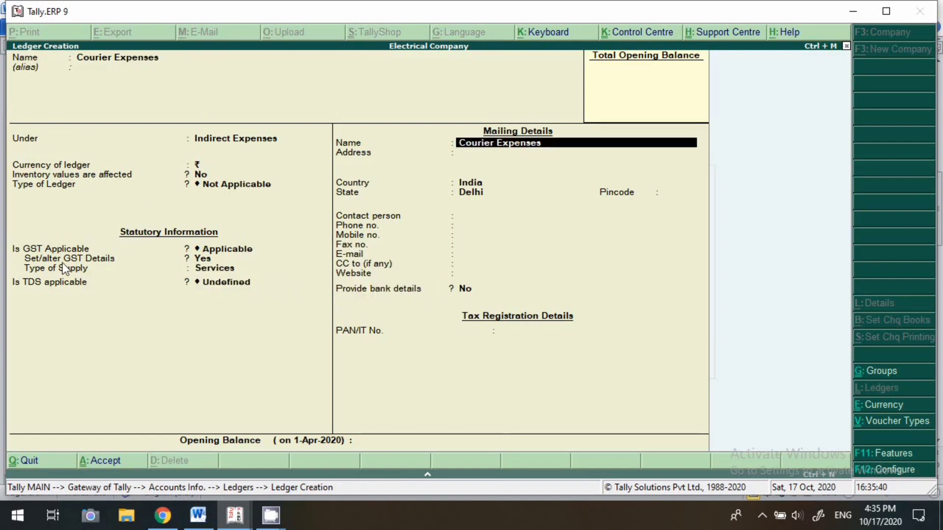
key("Return")
key("Return")
key("Return")
key("Return")
key("Return")
key("Return")
key("Return")
key("Return")
key("Return")
key("Return")
key("Return")
key("Return")
key("Return")
key("Return")
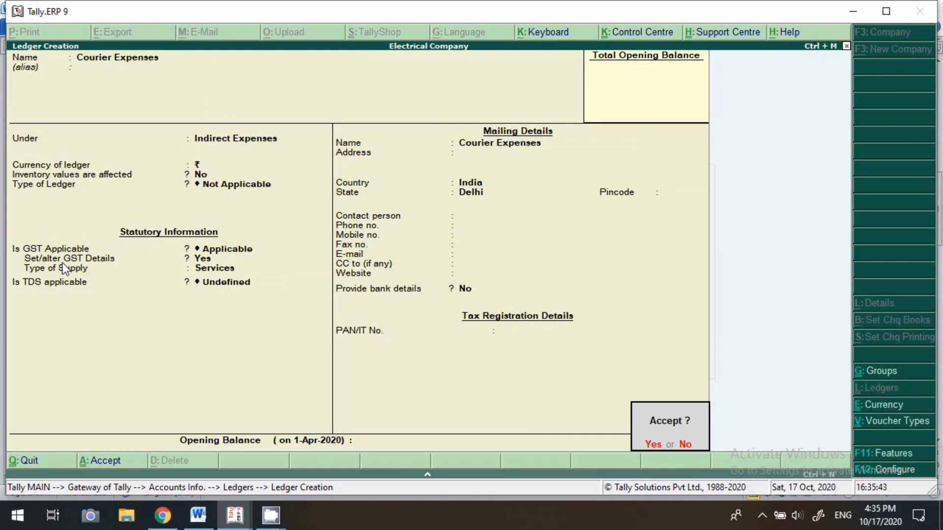
key("Return")
Quit ledger creation, return to the Gateway of Tally and open a new journal voucher
key("Escape")
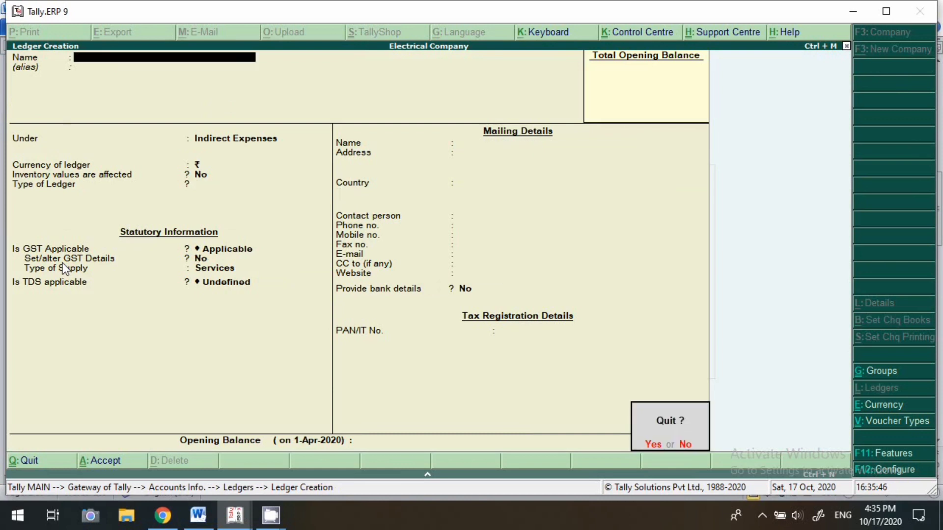
key("Return")
key("Escape")
key("Escape")
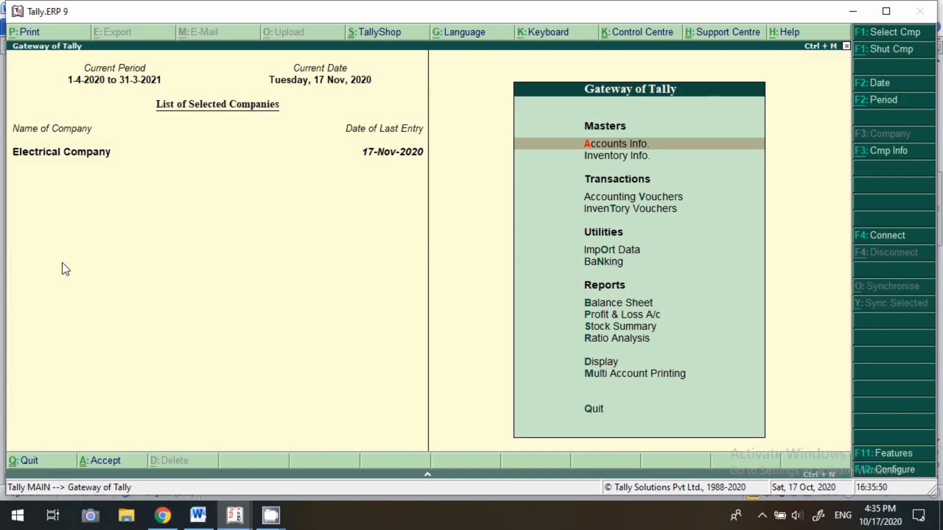
key("v")
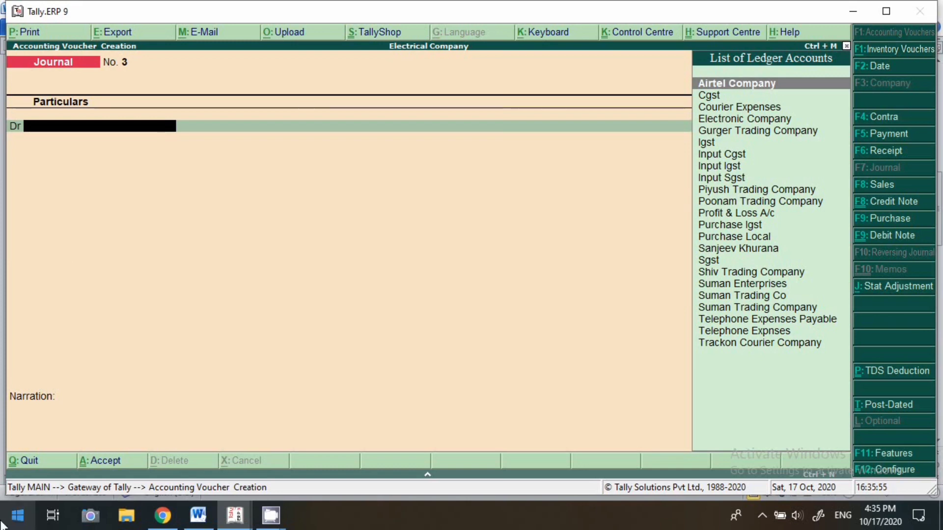
Following the without-GST courier entry in the Word notes, debit Courier Expenses with 500 in the Tally journal voucher
left_click(199, 516)
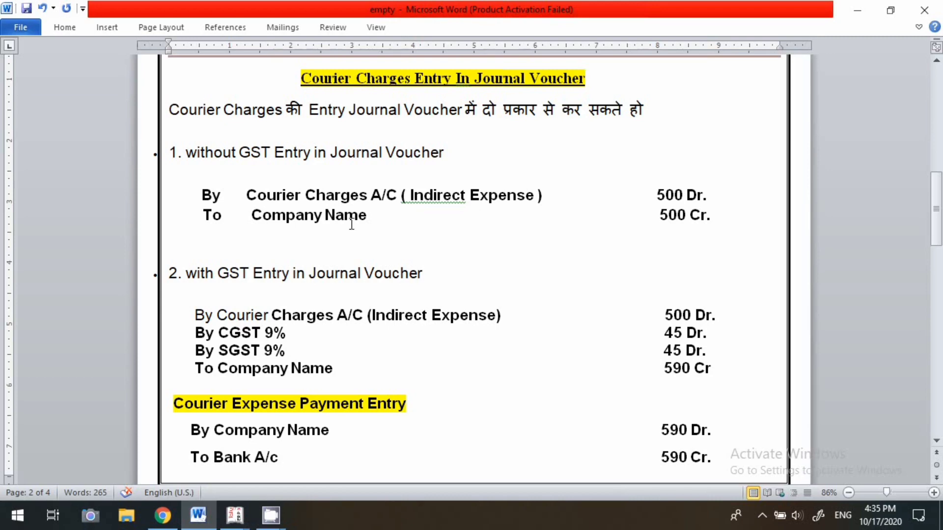
key("alt+Tab")
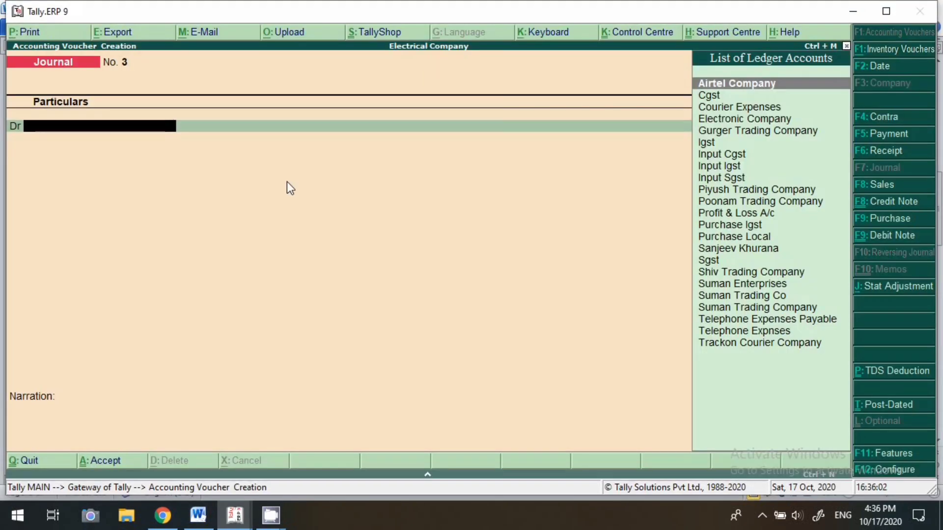
type("Cou")
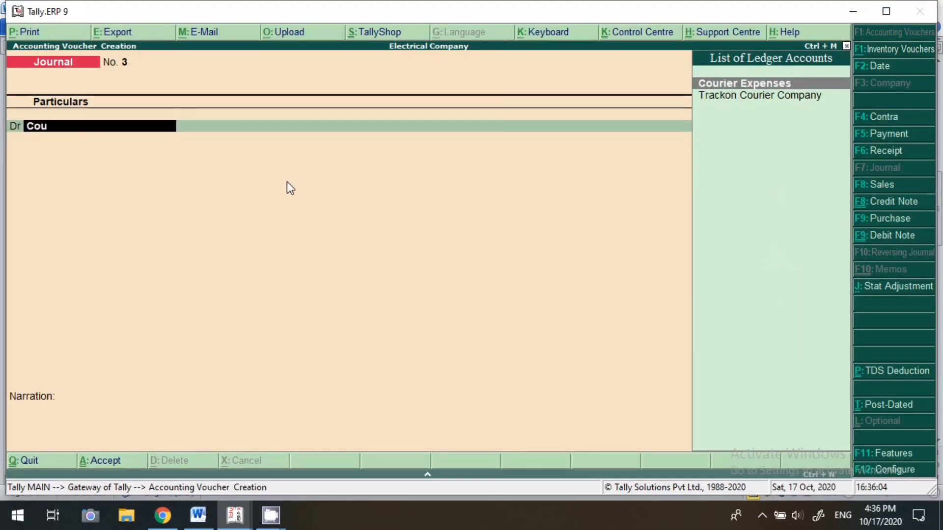
key("Return")
type("5")
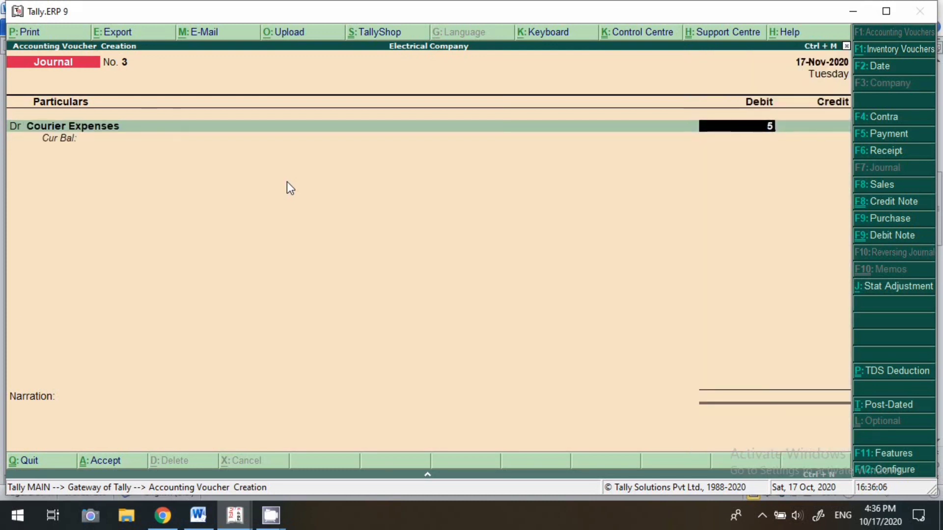
type("00")
key("Return")
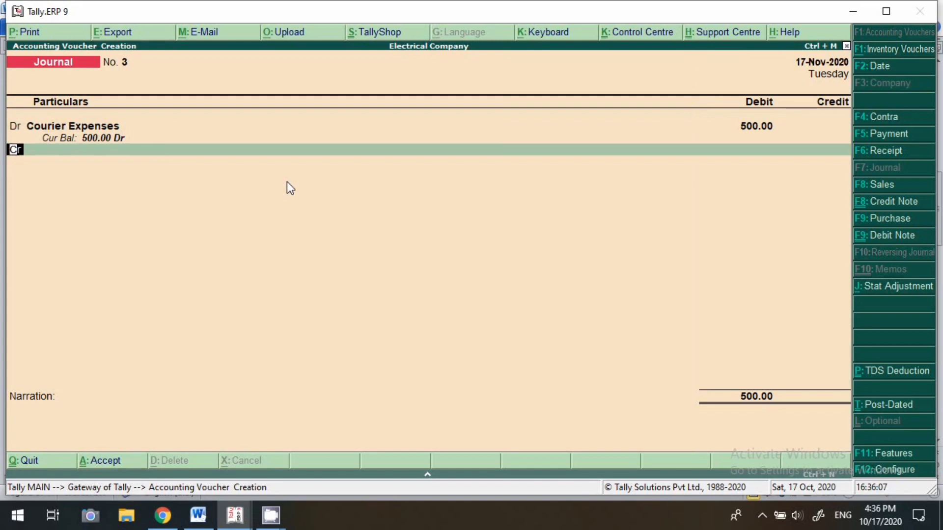
Credit Trackon Courier Company with 500 and allocate the amount bill-wise as New Ref 3
key("Return")
type("Tra")
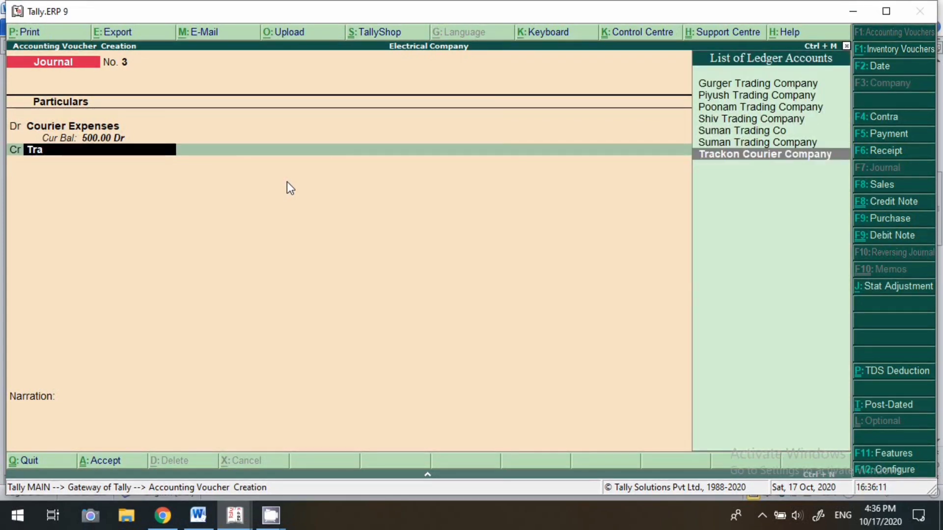
key("Return")
key("Return")
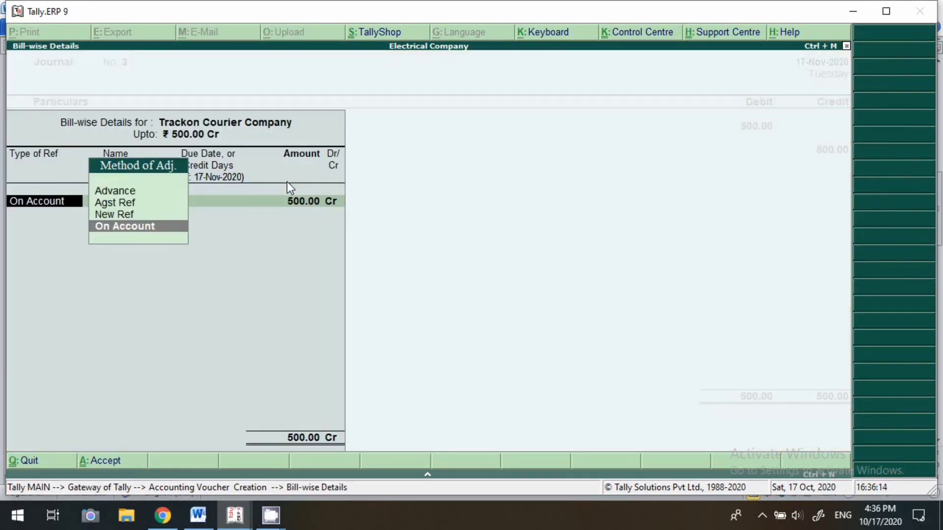
key("Up")
key("Return")
key("Return")
key("Return")
key("Return")
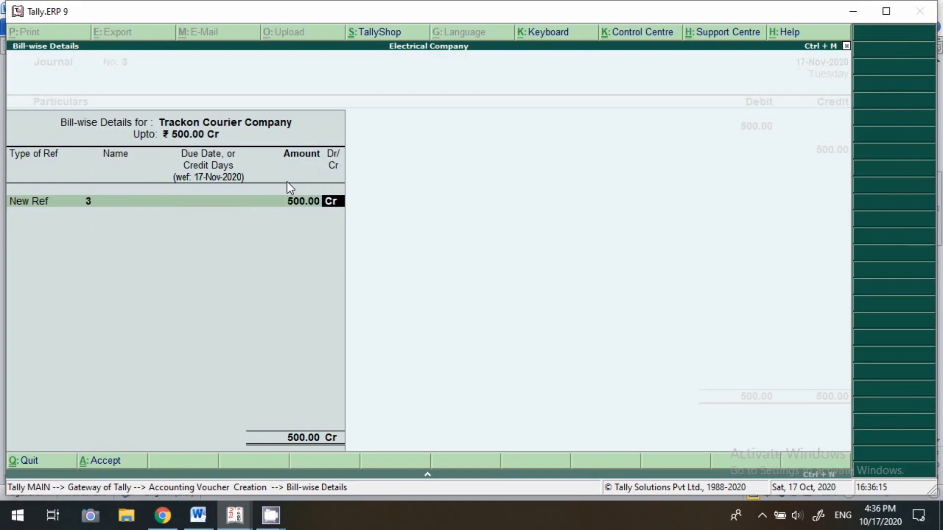
key("Return")
Enter the narration "courier bill for the month of" on the journal voucher
type("bi")
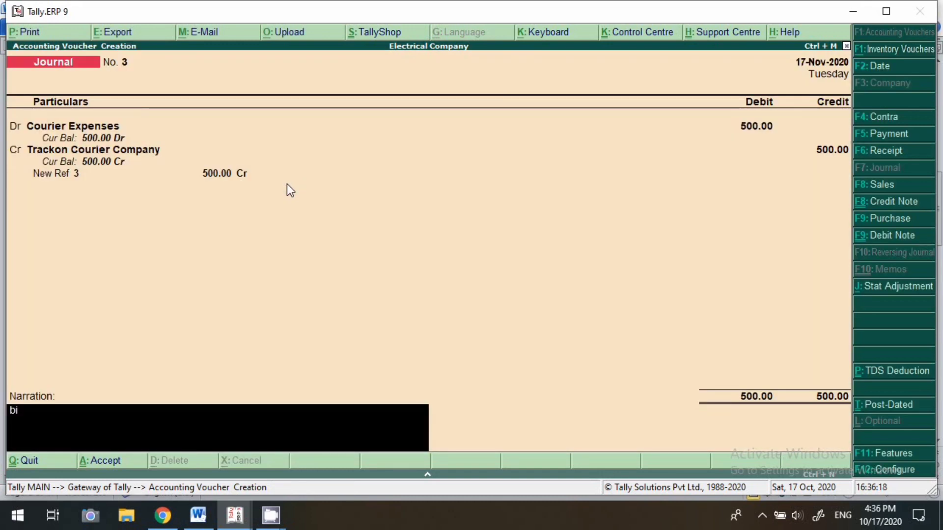
key("BackSpace")
key("BackSpace")
type("cou")
type("t")
type("riers")
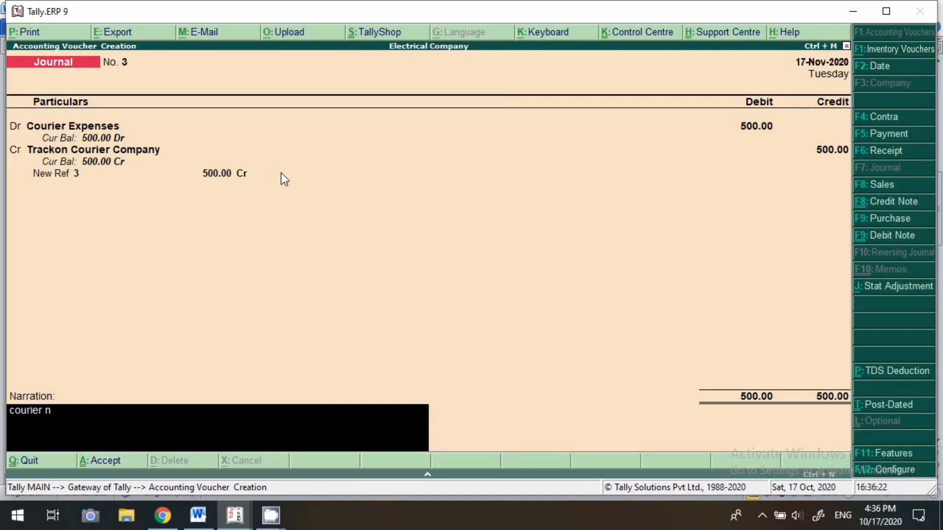
key("BackSpace")
type("bill for the month of")
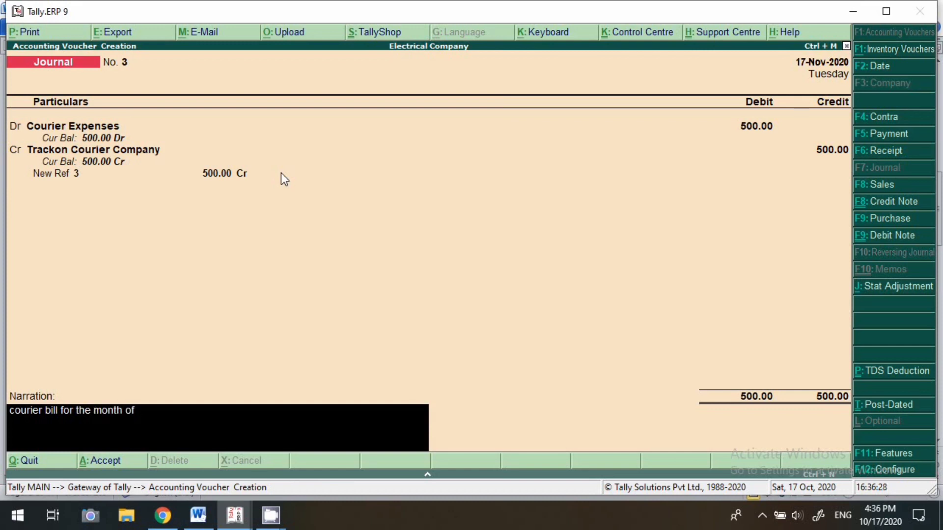
Set the journal voucher date to 17-10 and save the voucher
key("F2")
type("17")
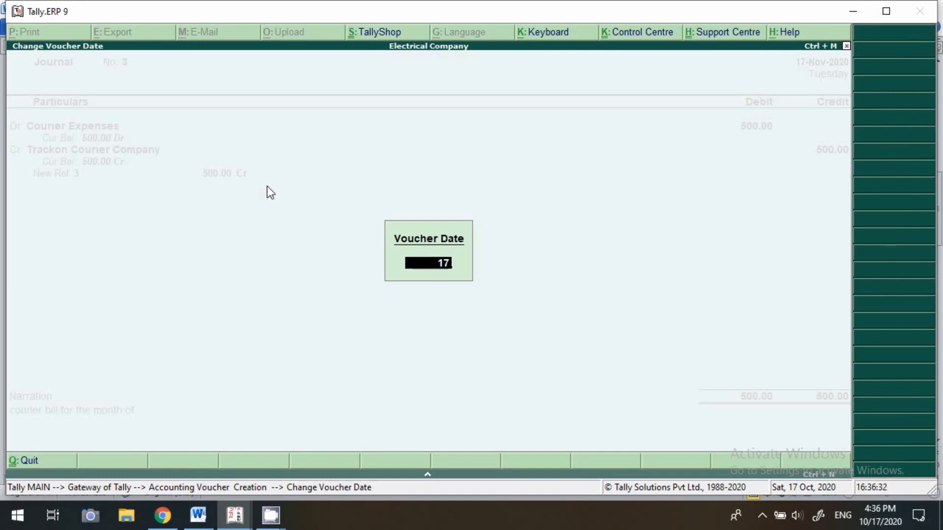
type("-10")
key("Return")
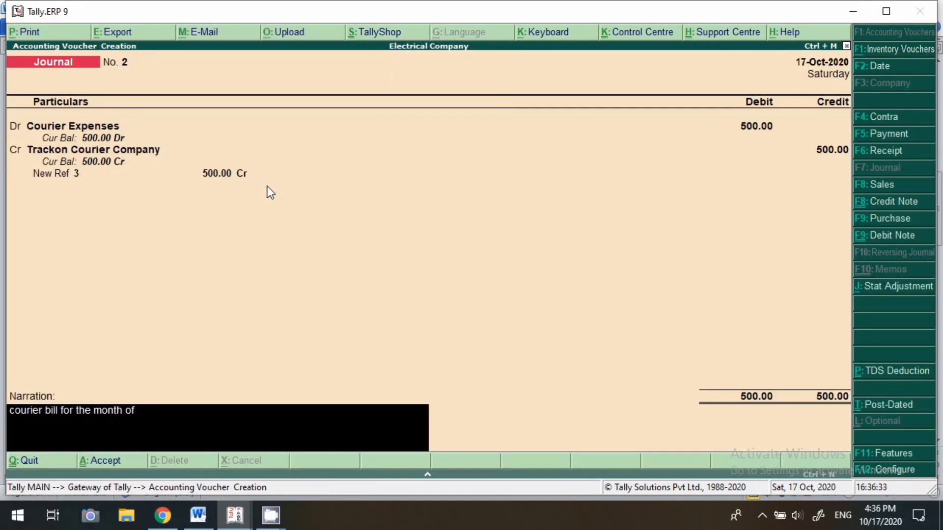
key("Return")
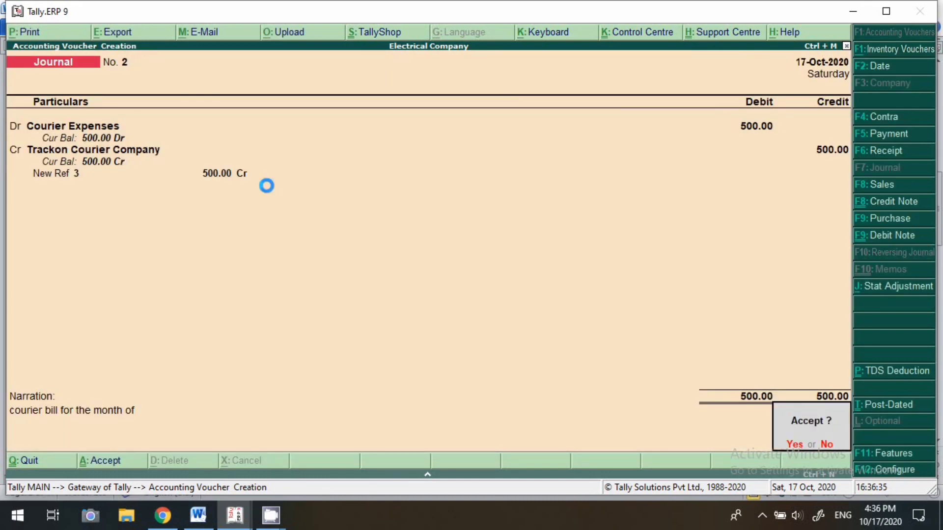
key("Return")
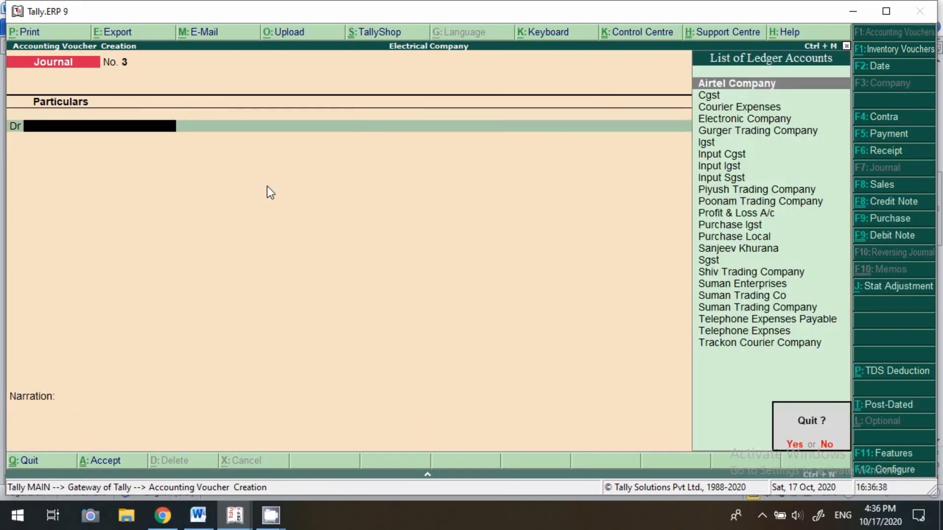
Leave voucher entry and display the ledger vouchers of Trackon Courier Company
key("Escape")
key("Return")
key("d")
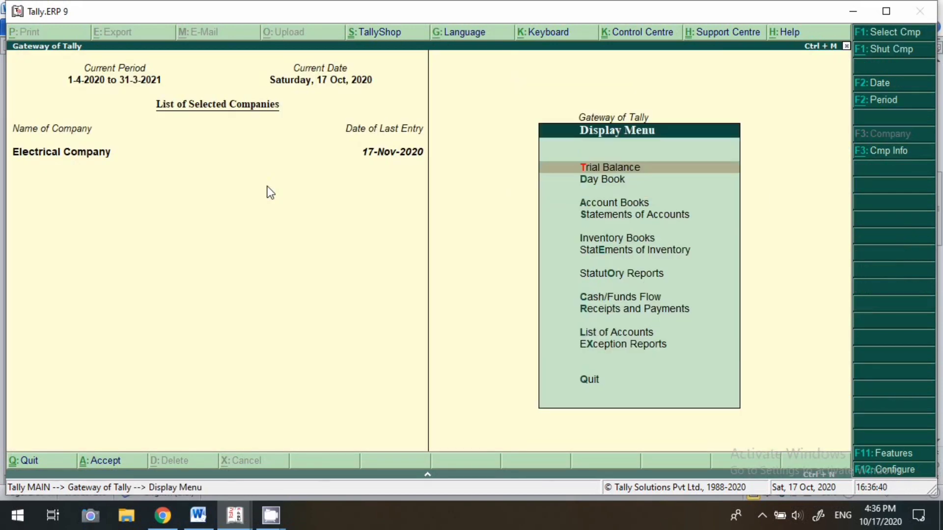
key("a")
type("l")
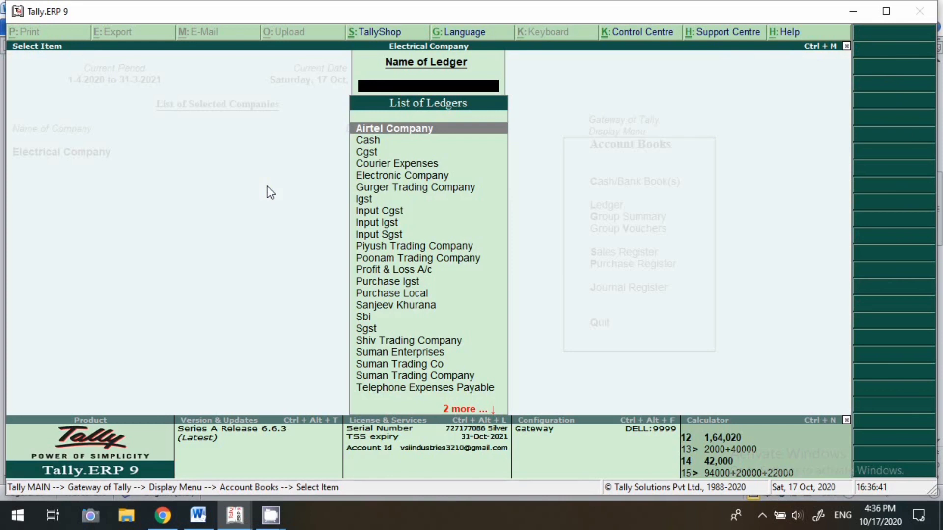
type("Tra")
key("Return")
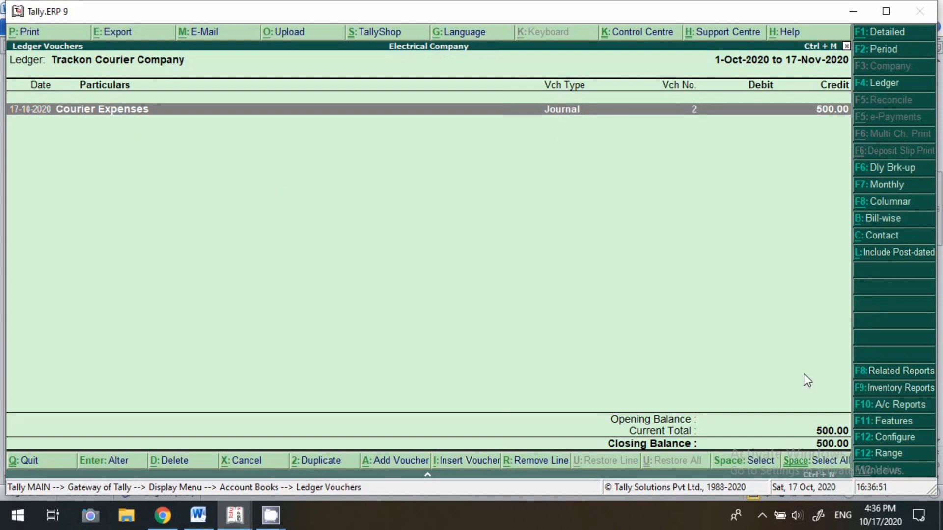
Add a payment voucher from the ledger report, debiting Trackon Courier Company with 500 against pending bill 3
key("alt+a")
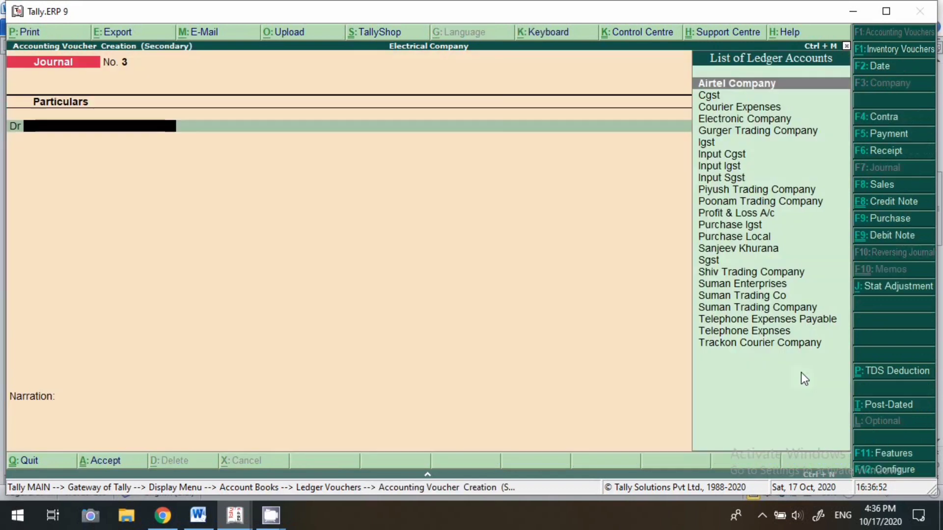
left_click(898, 138)
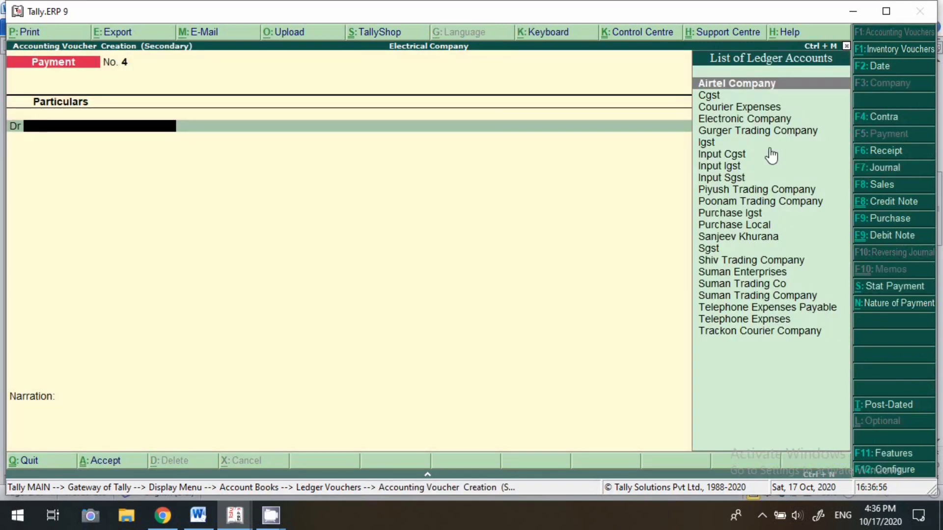
type("Tra")
key("Return")
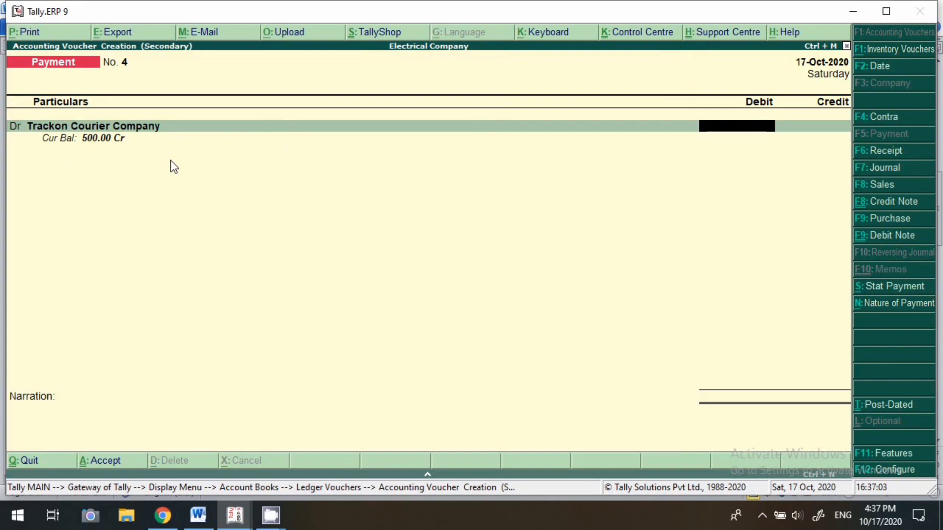
type("500")
key("Return")
key("Return")
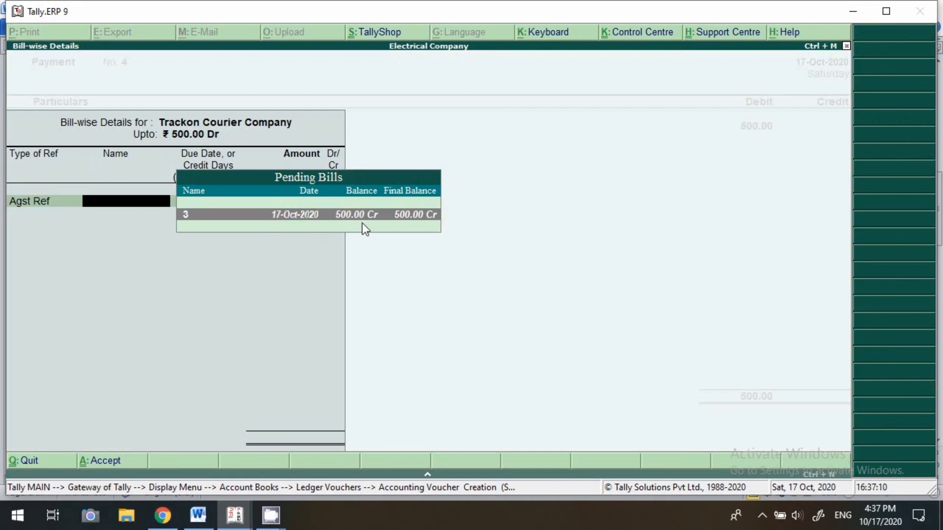
key("Return")
key("Return")
key("Return")
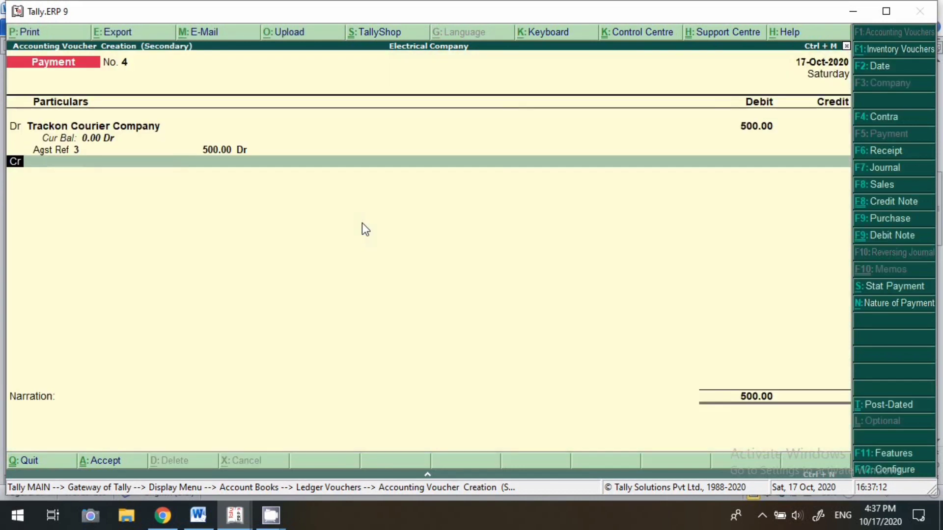
Credit Cash with 500 in the payment voucher and save it without a narration
key("Return")
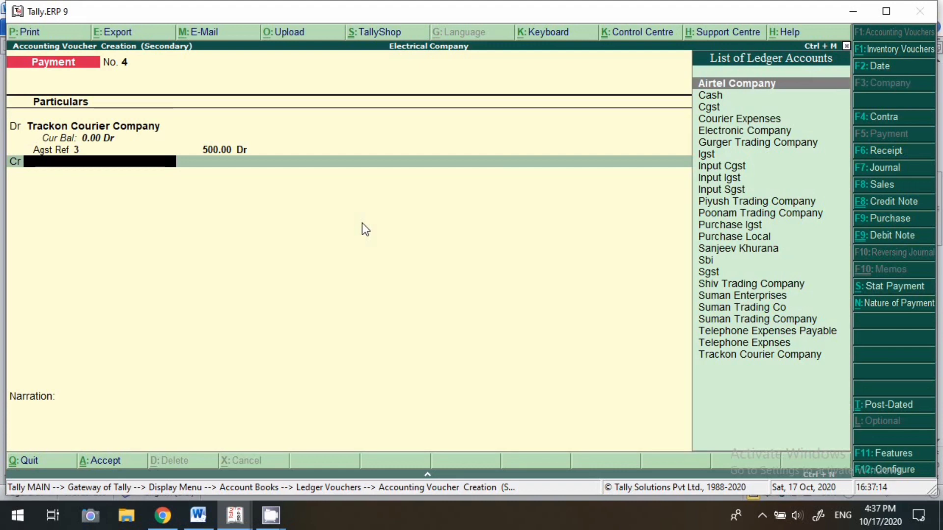
type("Cas")
key("Return")
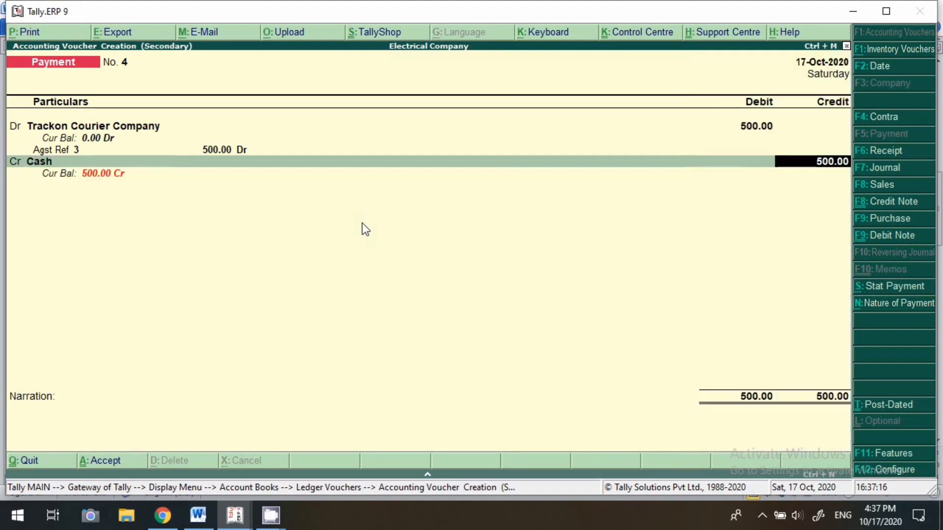
key("Return")
key("Return")
key("Return")
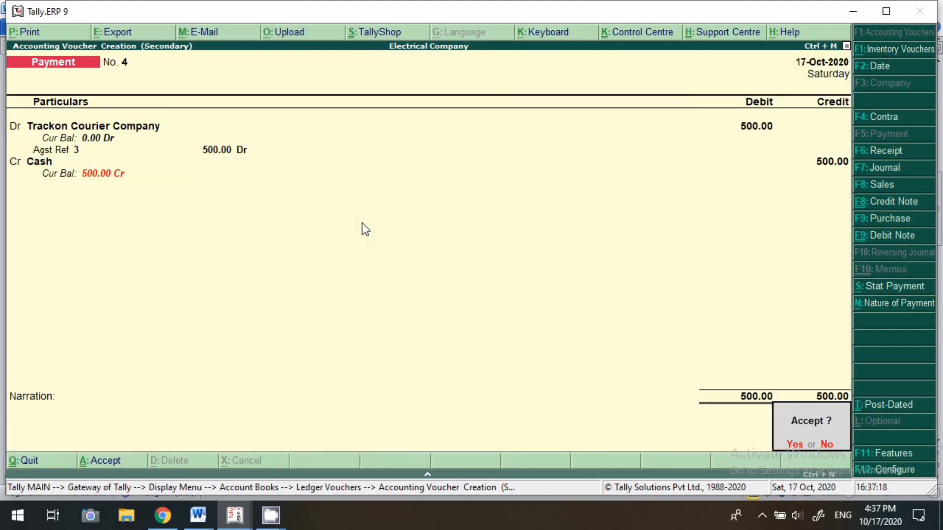
key("Return")
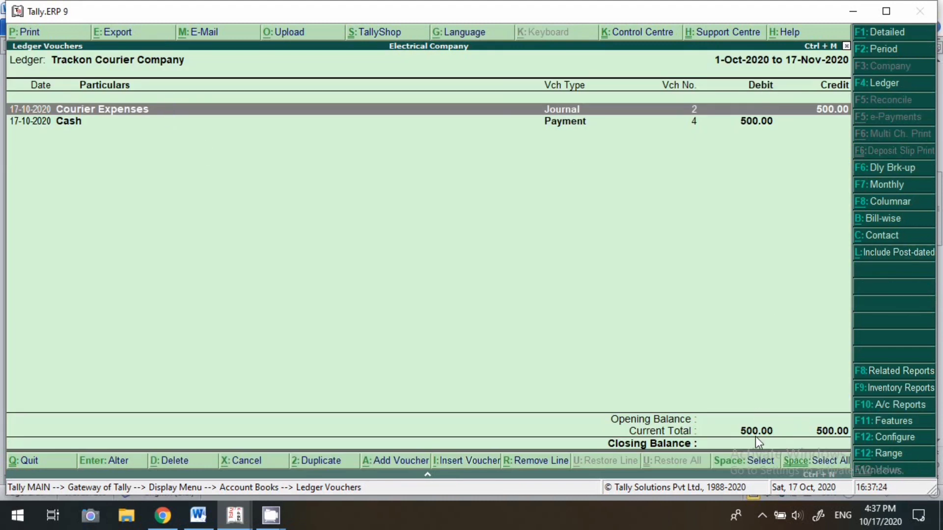
Add a new journal voucher from the ledger report and consult the with-GST courier entry in the Word notes
key("Down")
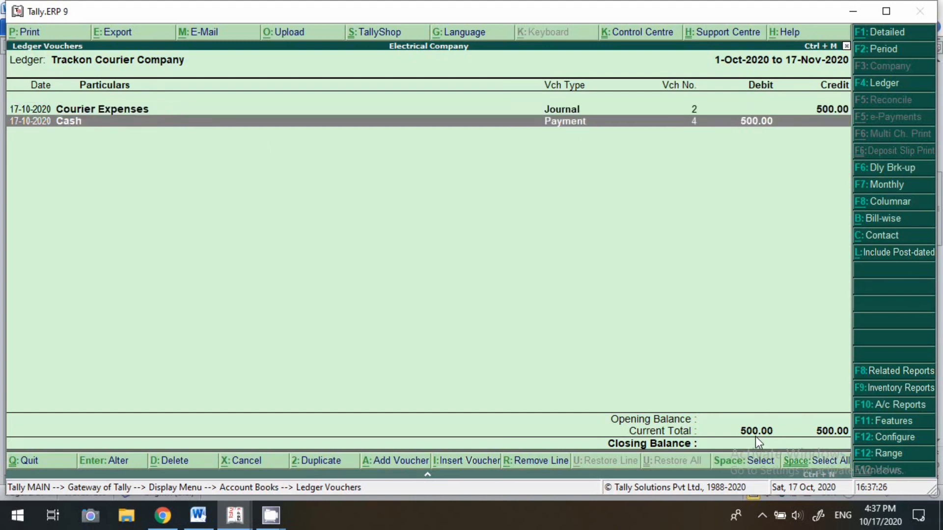
key("alt+a")
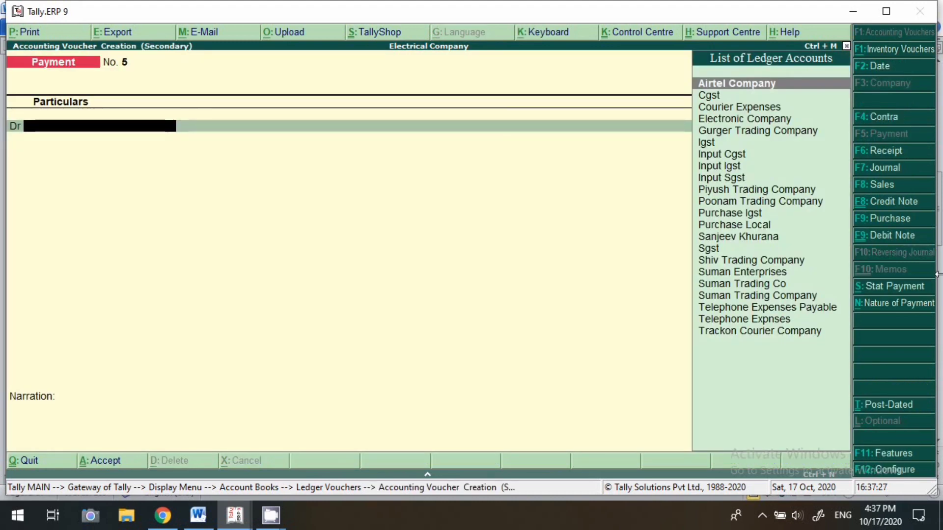
left_click(811, 191)
left_click(884, 168)
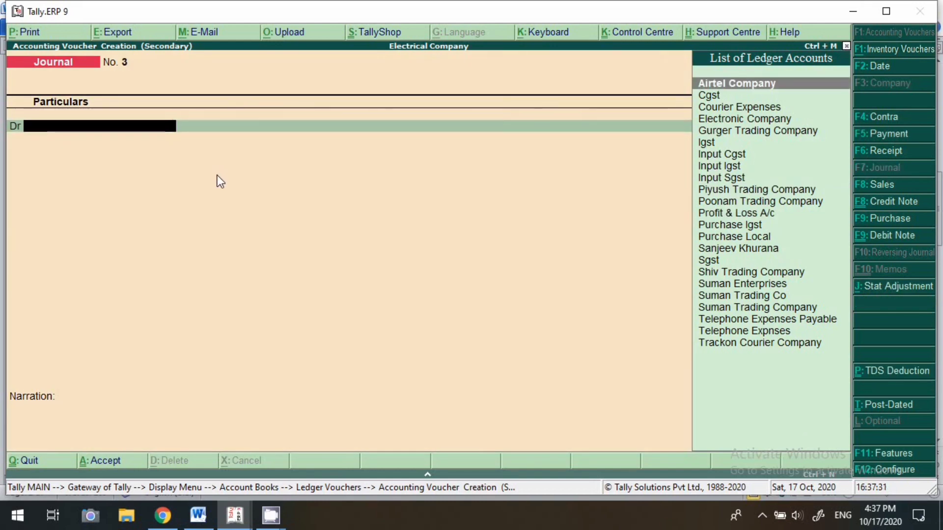
key("alt+Tab")
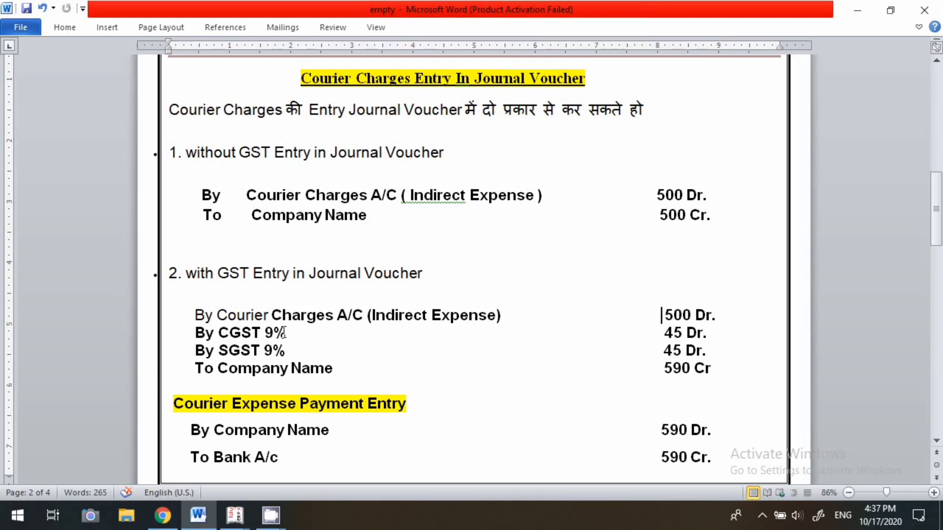
key("alt+Tab")
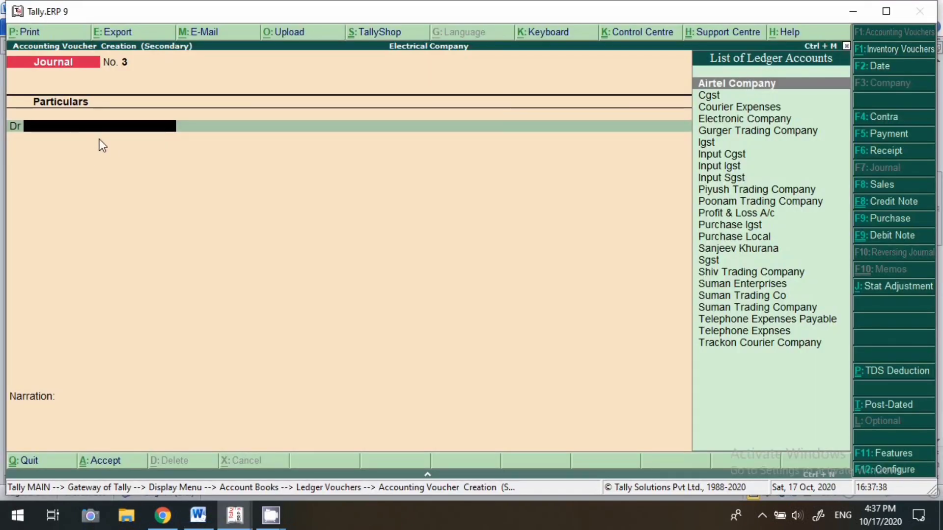
Debit Courier Expenses with 500 in the new journal voucher
type("Cou")
key("Return")
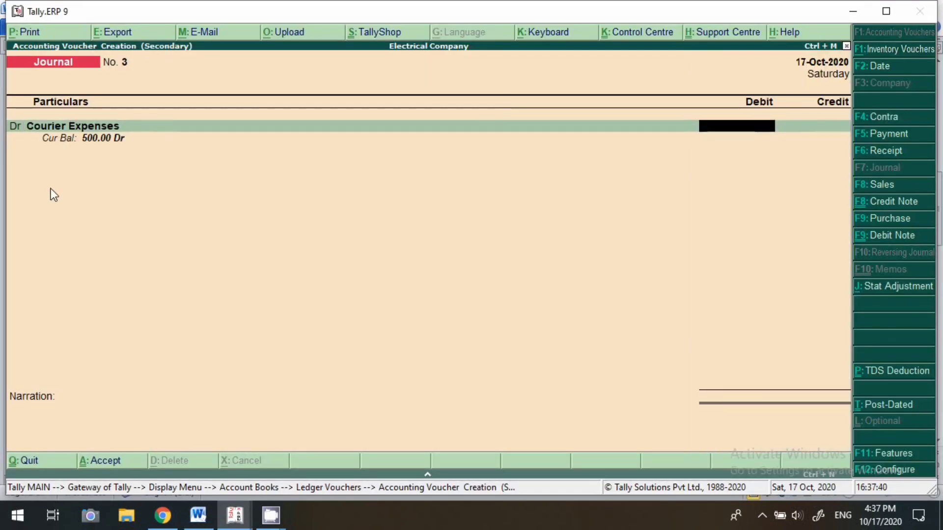
type("500")
key("Return")
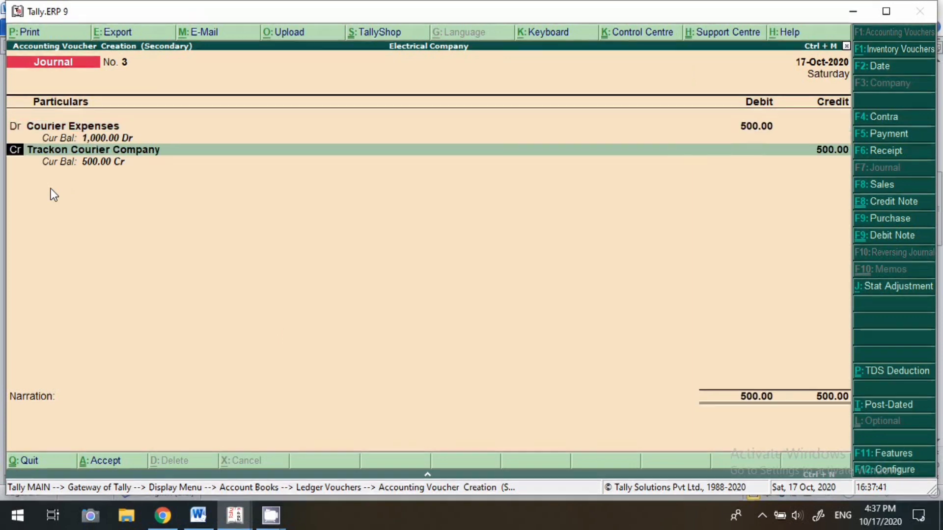
Debit the Cgst ledger with 45 in the journal voucher
key("d")
key("Return")
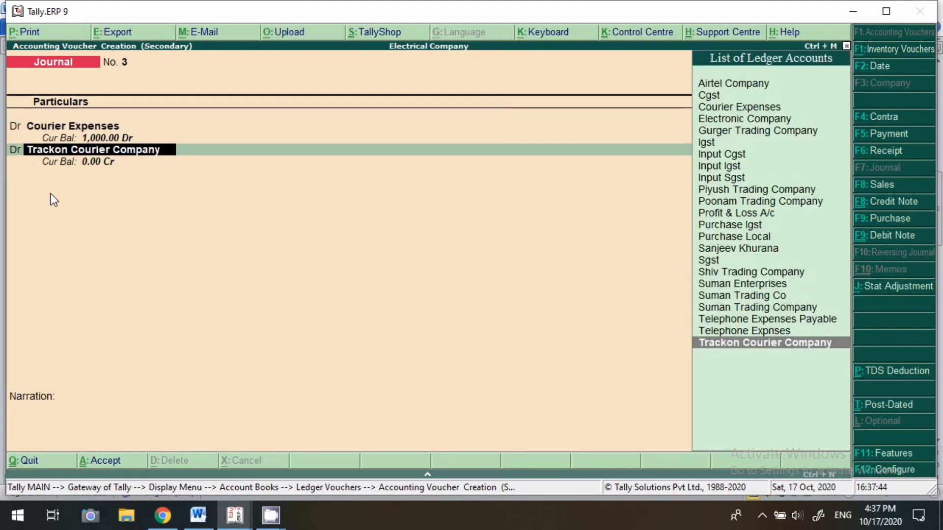
type("cg")
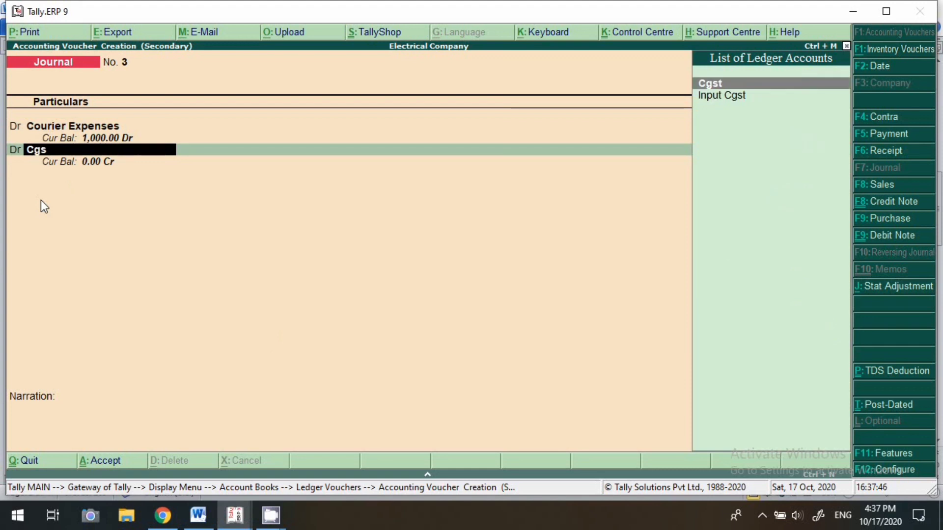
key("Return")
type("45")
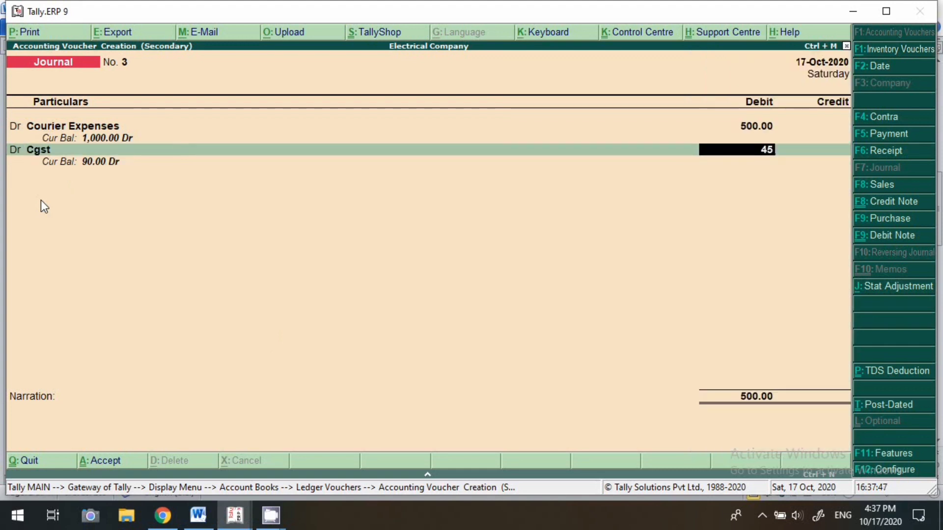
key("Return")
Debit the Sgst ledger with 45 in the journal voucher
type("d")
key("Return")
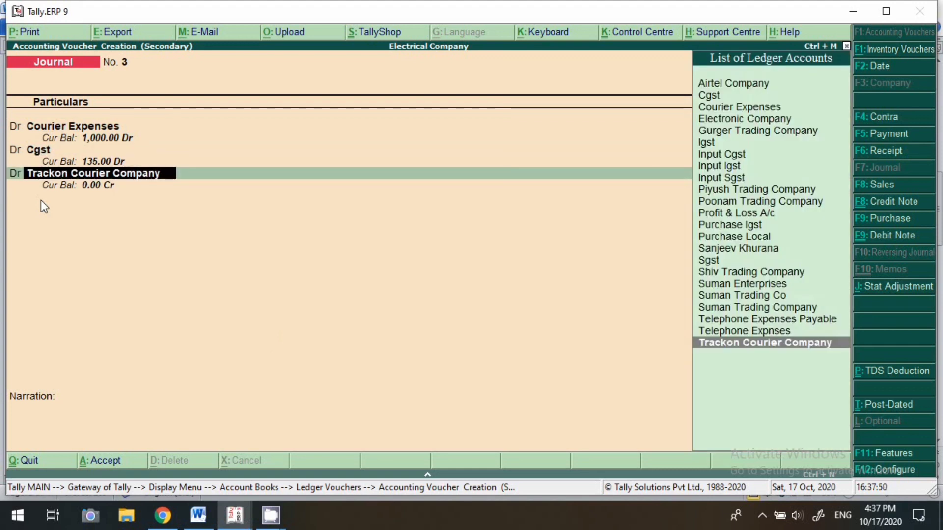
type("Sgs")
key("Return")
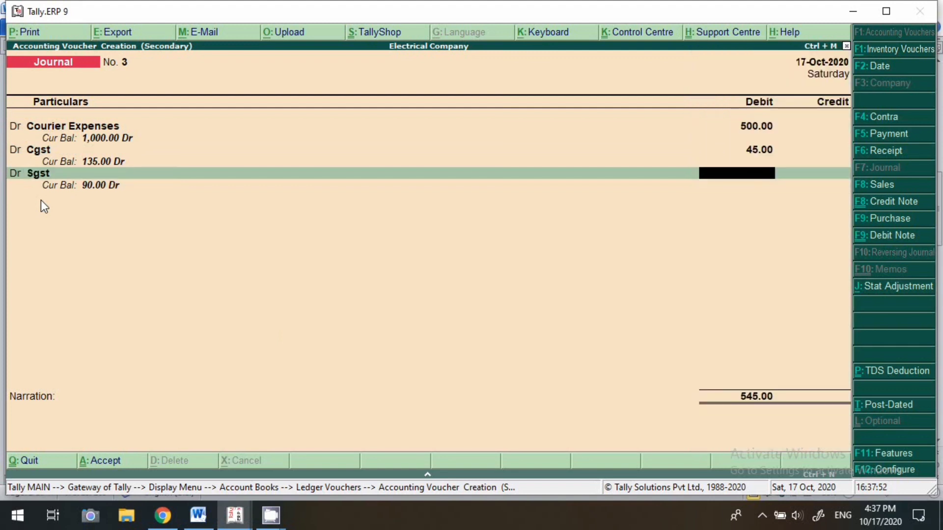
type("45")
key("Return")
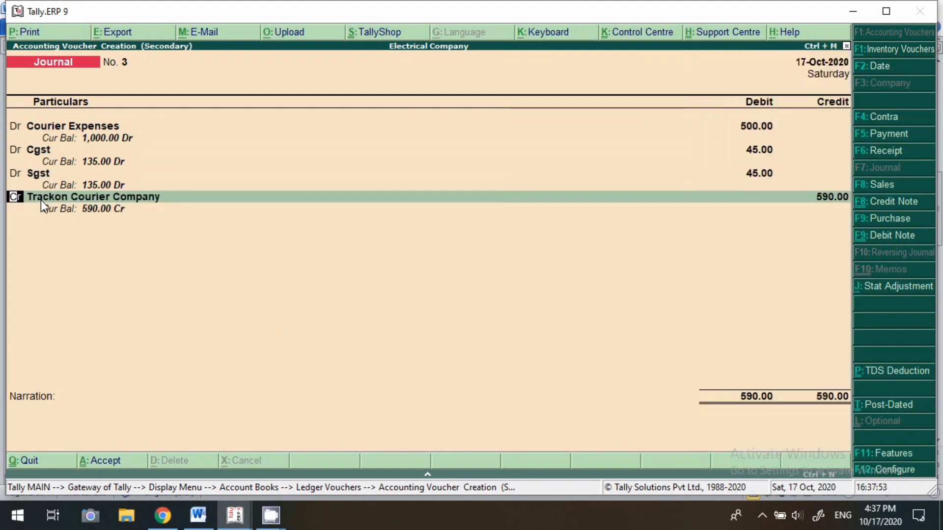
Credit Trackon Courier Company with 590 in the journal voucher, allocating the amount to New Ref 3
key("Return")
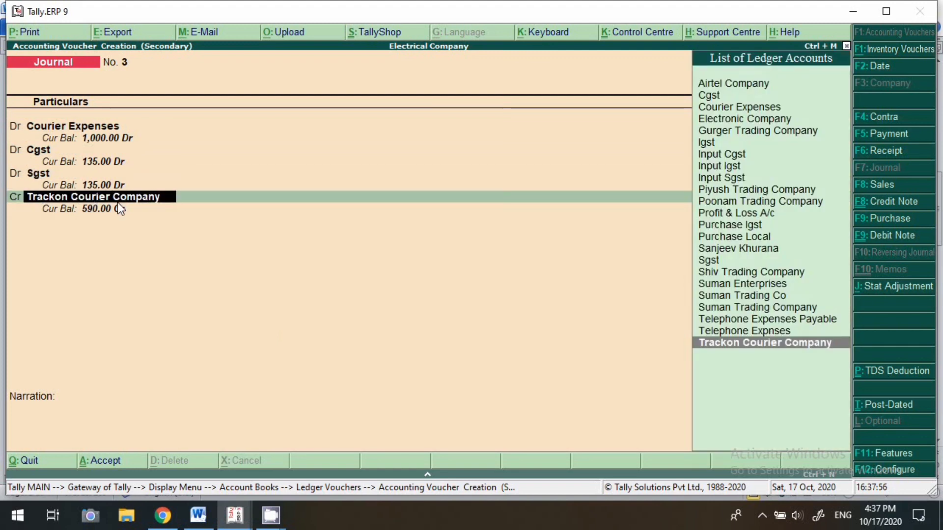
key("Return")
key("Return")
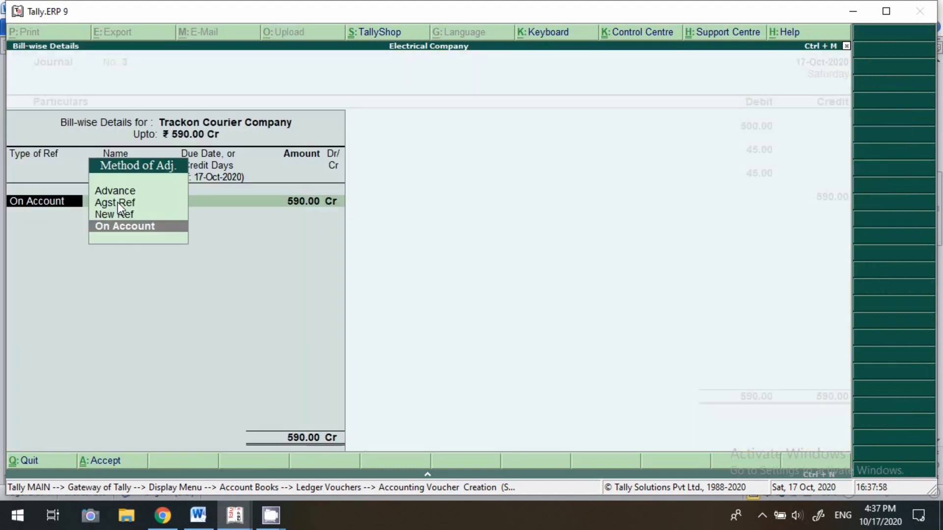
key("Up")
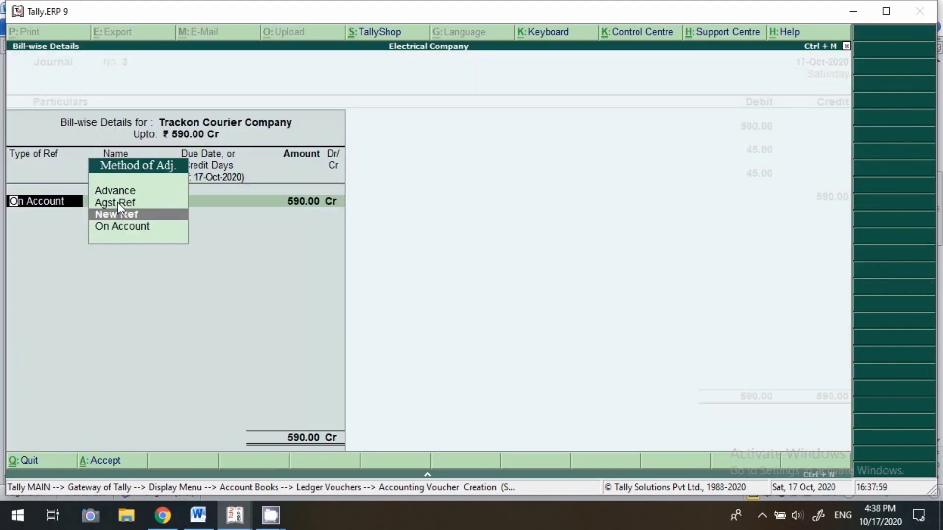
key("Return")
key("Return")
key("Return")
key("Return")
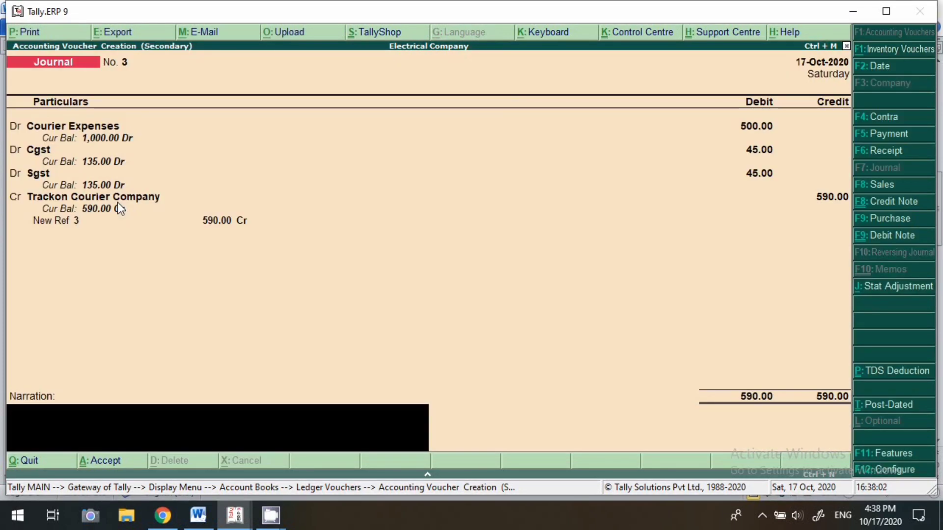
Enter the narration "bill for the month of sep" and save the journal voucher
type("bill for the month of")
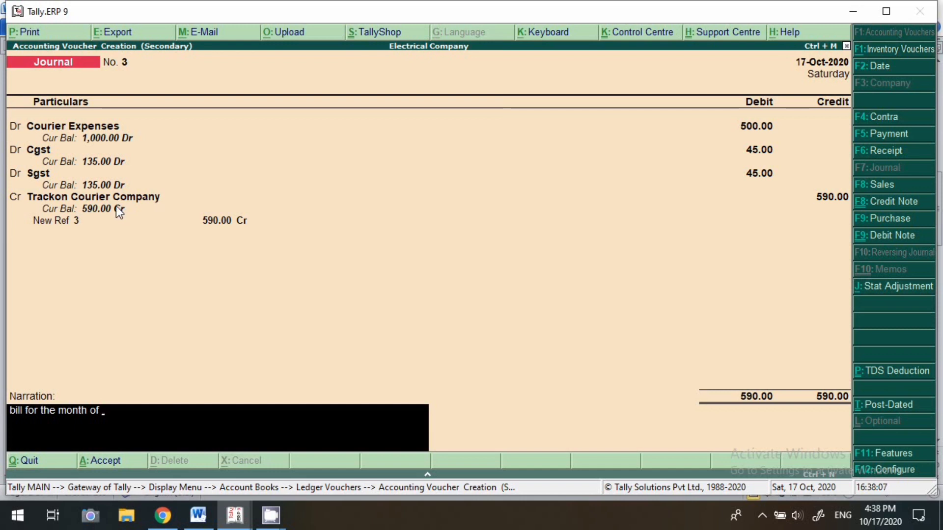
type(" sep")
key("Return")
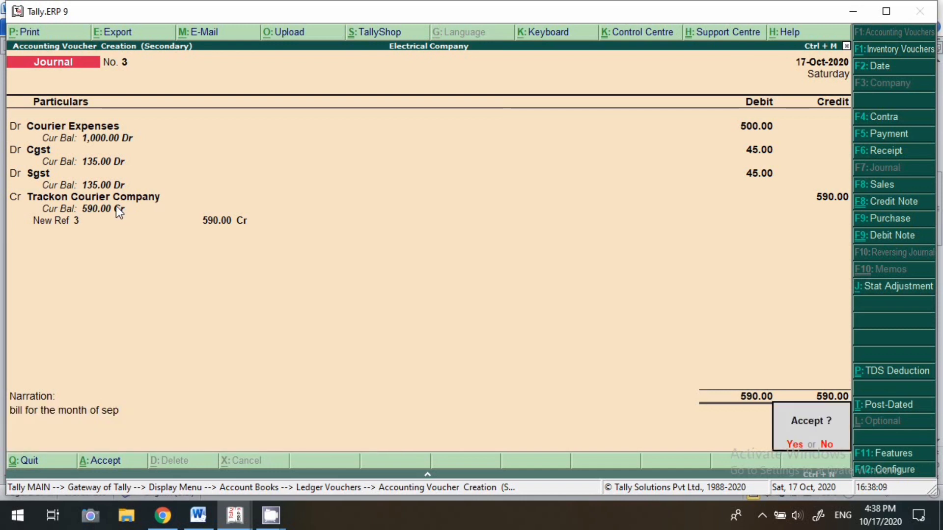
key("Return")
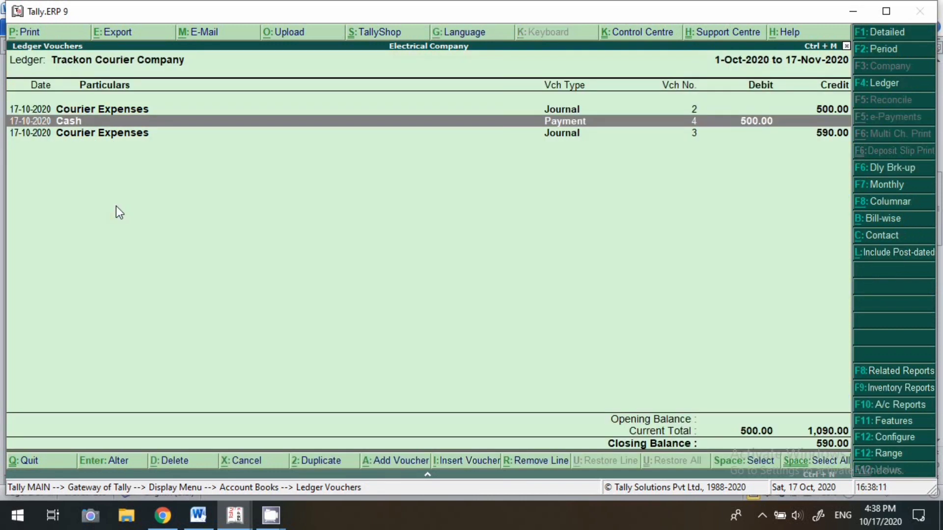
Add a payment voucher from the ledger report and set its date to 20-10-2020
key("Down")
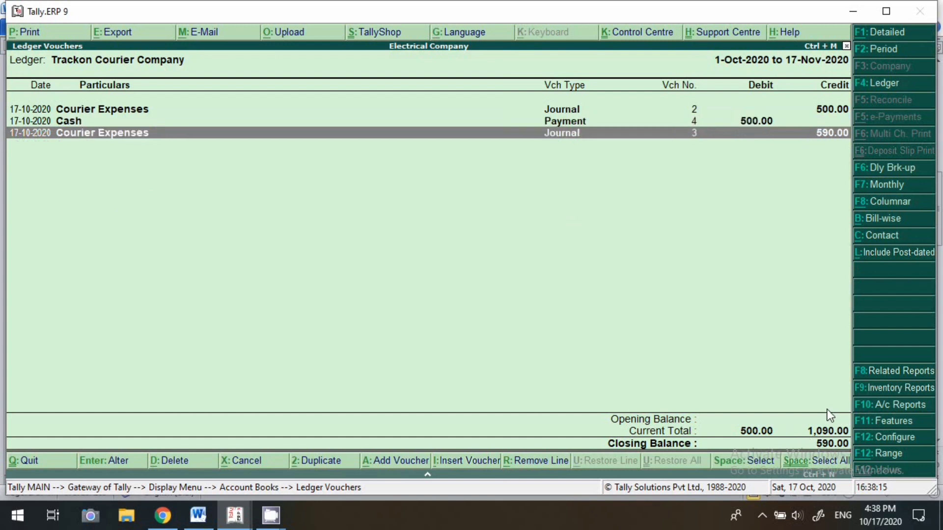
key("alt+a")
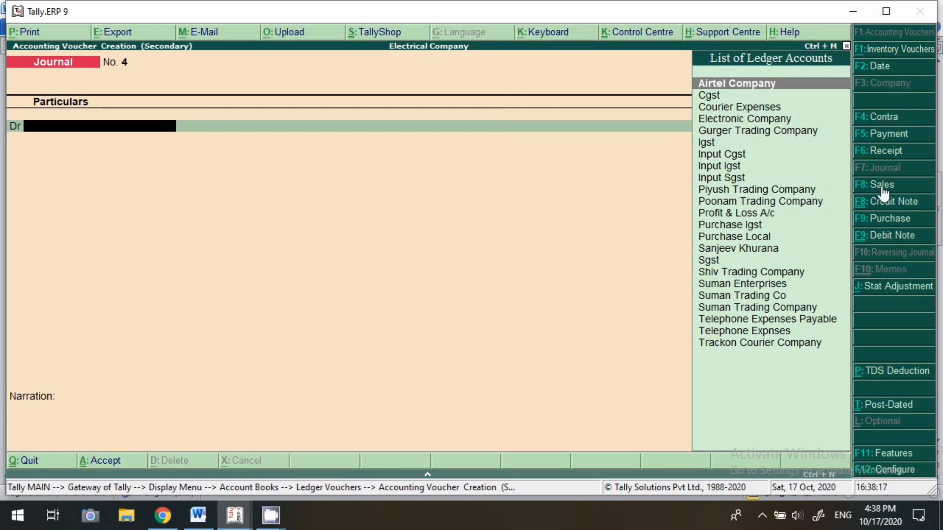
left_click(890, 136)
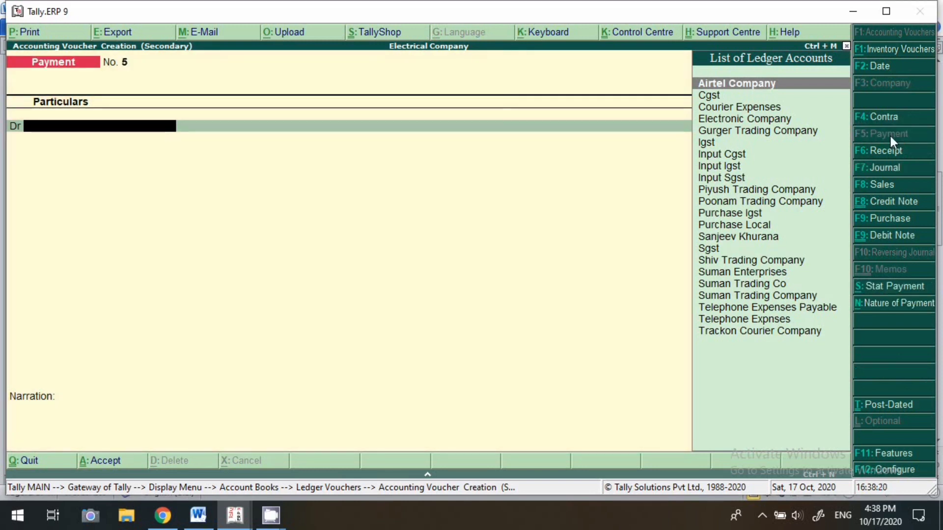
key("F2")
type("20")
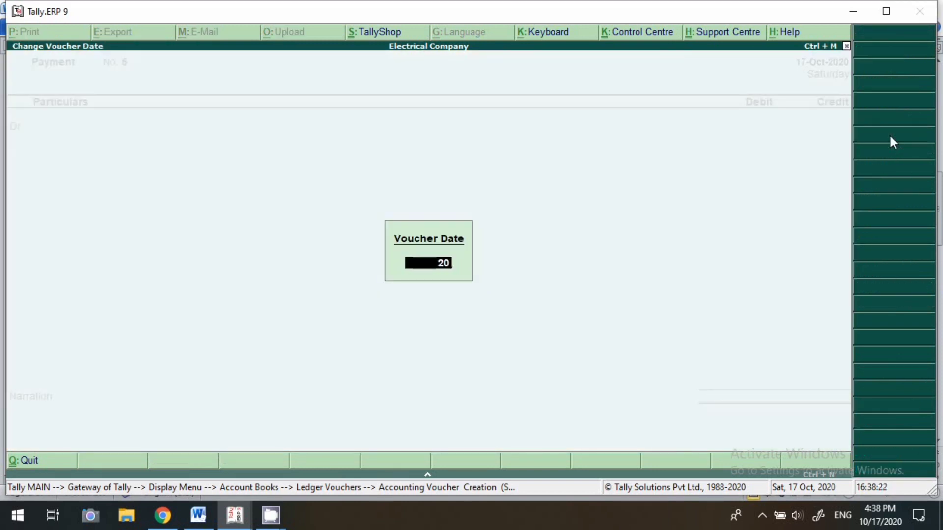
type("-10")
key("Return")
Debit Trackon Courier Company with 590 in the payment voucher against pending bill 3
type("T")
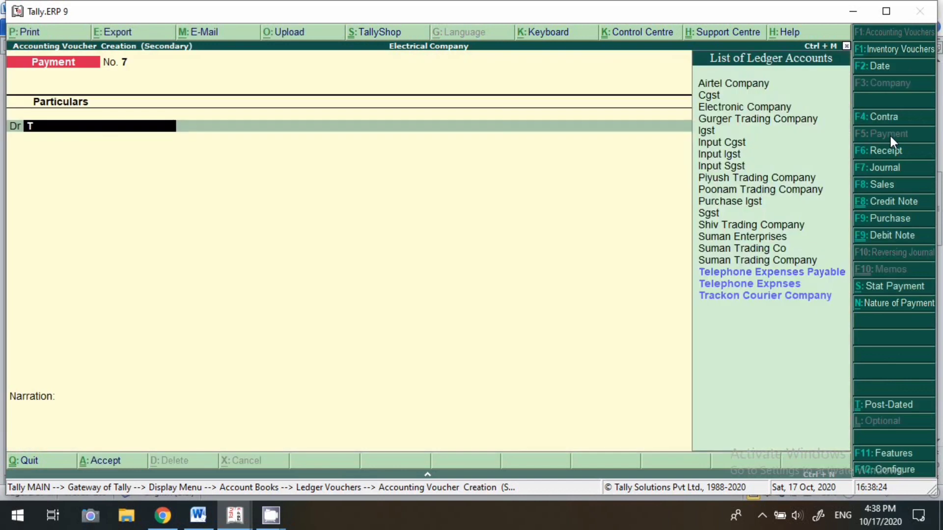
type("ra")
key("Return")
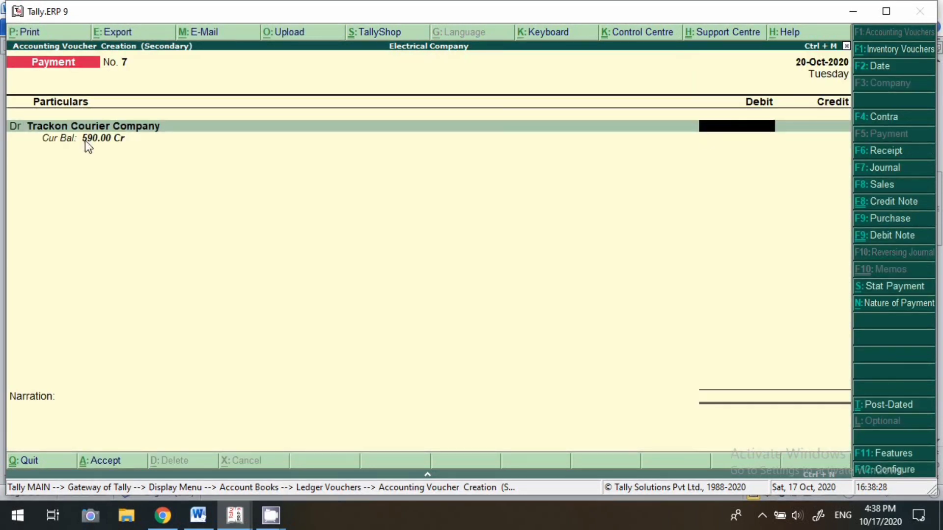
type("590")
key("Return")
key("Return")
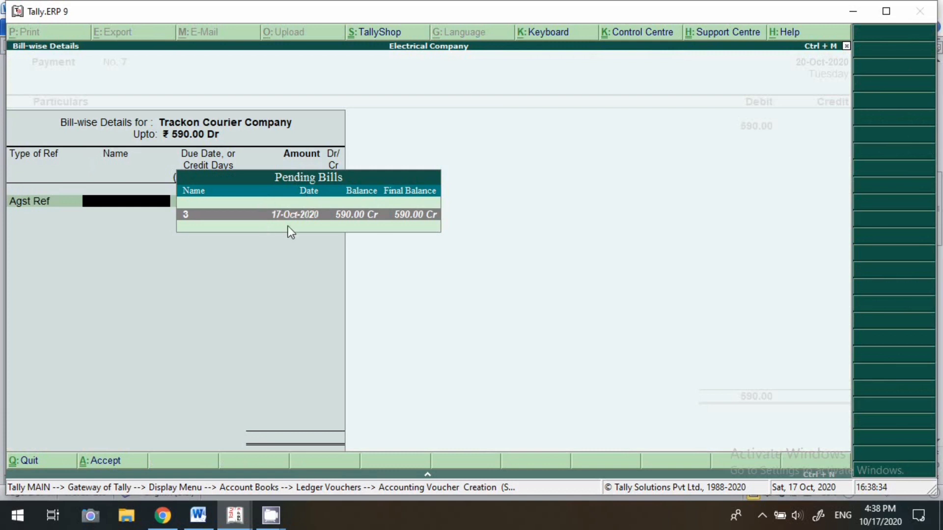
key("Return")
key("Return")
key("Return")
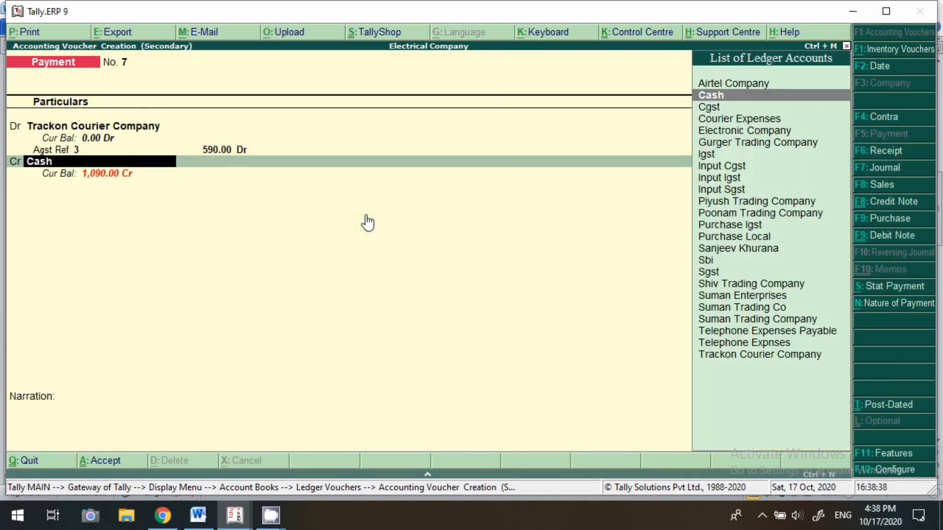
Credit the Sbi ledger with 590 in the payment voucher
type("sbi")
key("Return")
key("Return")
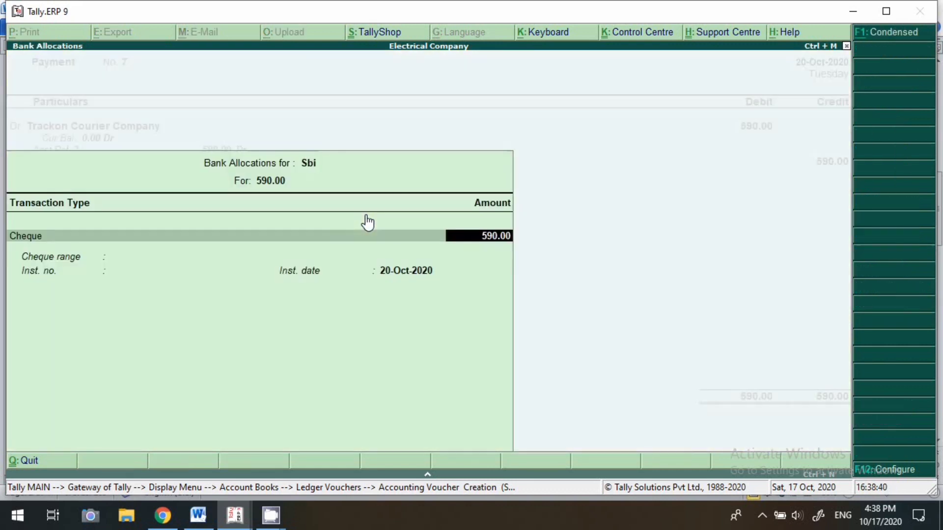
Allocate the 590 as a cheque with range Not Applicable and its instrument number, and save the voucher without a narration
key("Return")
key("Return")
key("BackSpace")
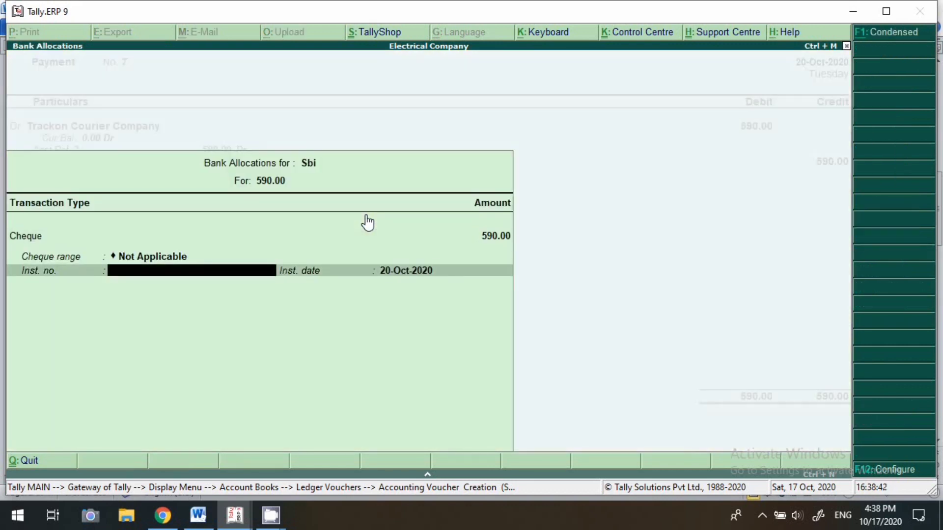
type("123654")
key("Return")
key("Return")
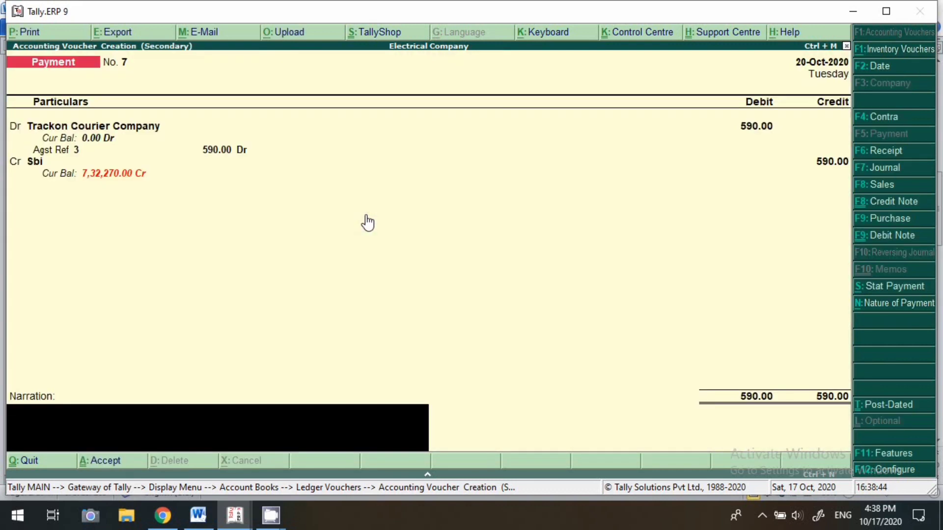
key("Return")
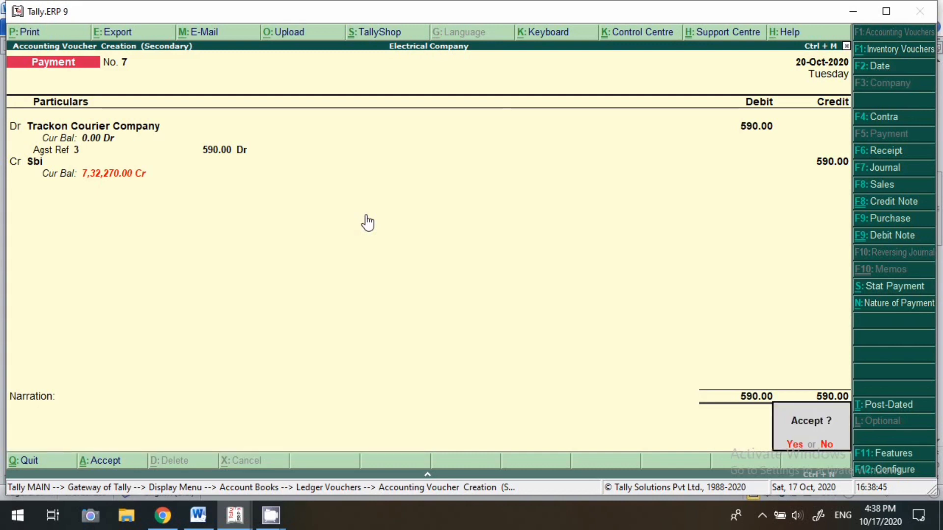
key("Return")
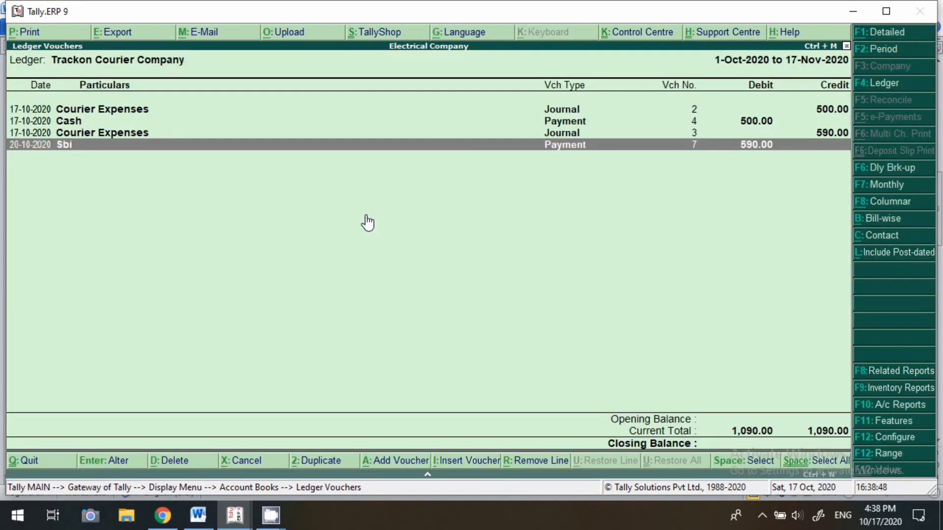
Compare the Trackon Courier Company ledger vouchers with the courier entries and payment entry in the Word notes
key("Up")
key("Up")
key("Up")
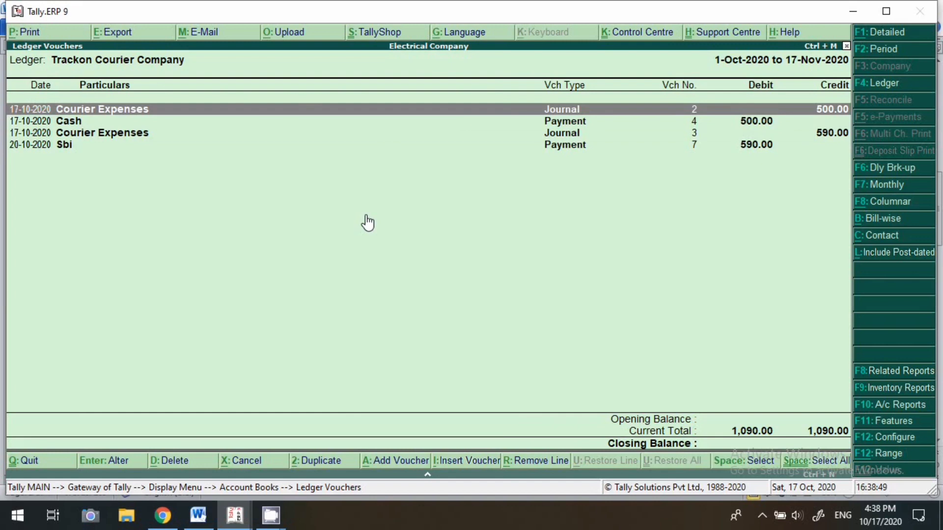
key("alt+Tab")
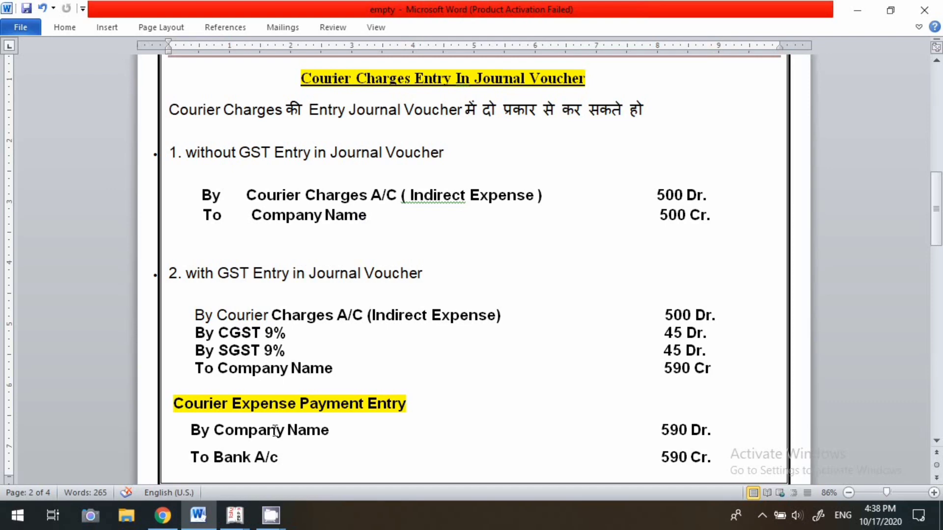
key("alt+Tab")
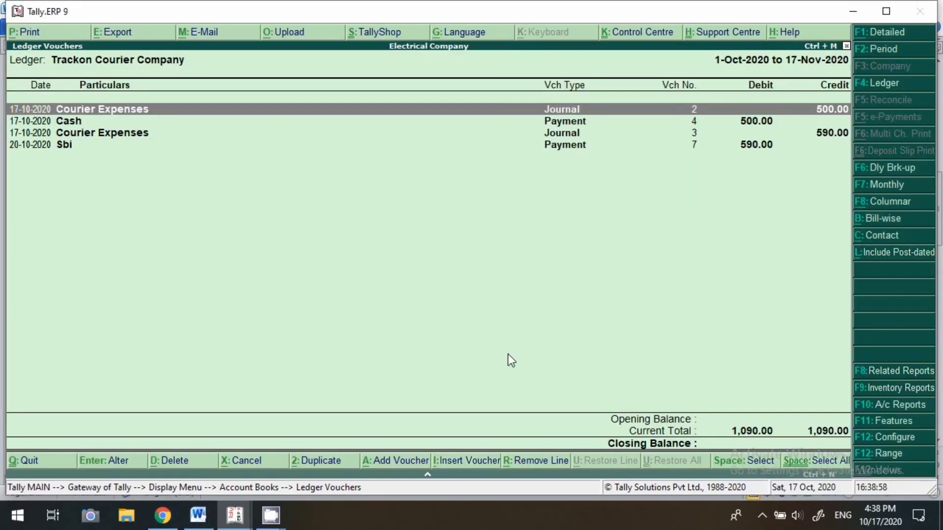
key("Down")
key("Down")
key("Down")
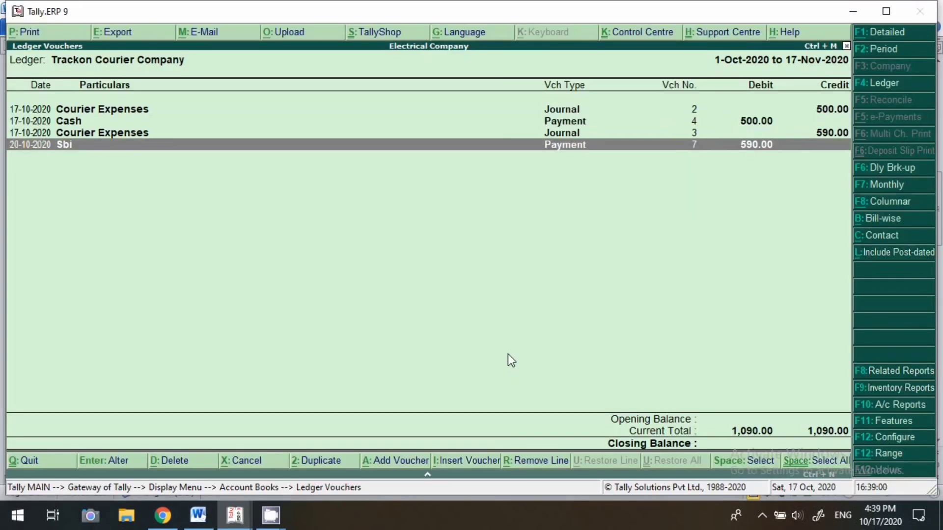
Add a purchase voucher from the ledger report and set its date to 17-10-2020
key("alt+a")
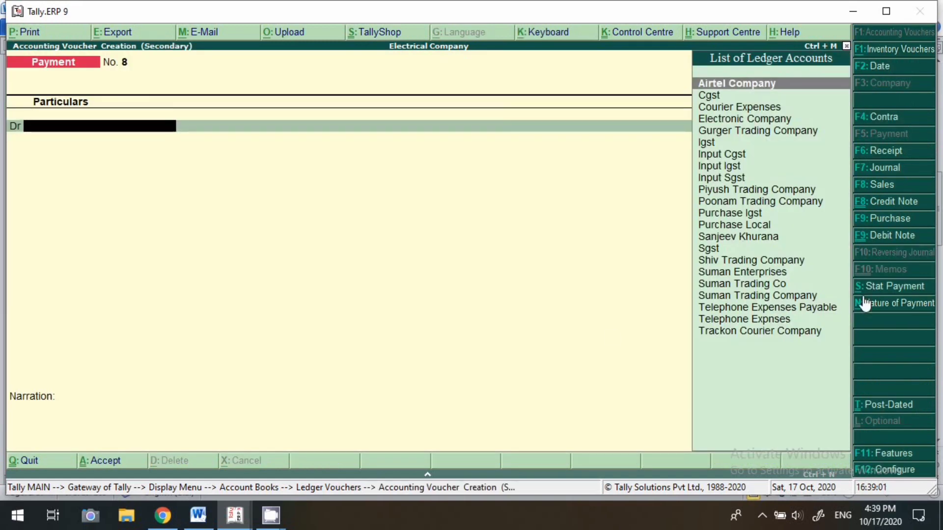
left_click(877, 222)
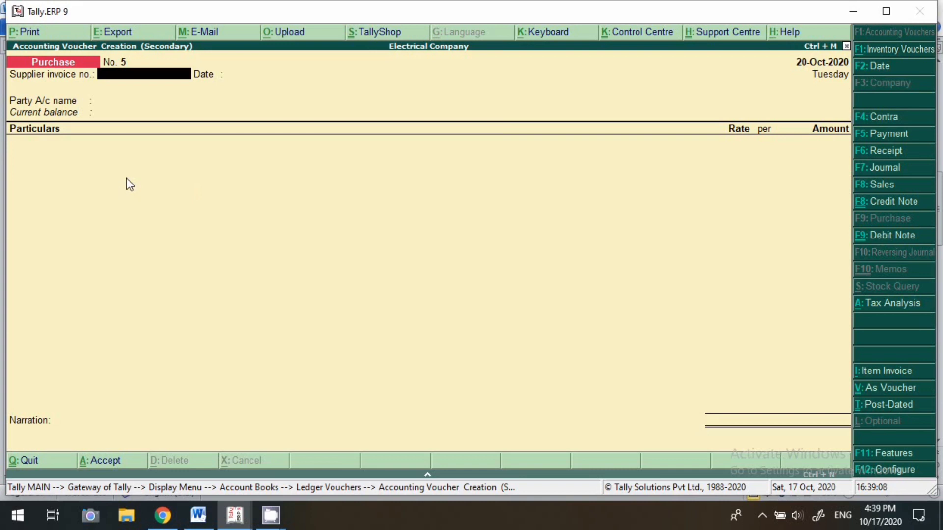
key("F2")
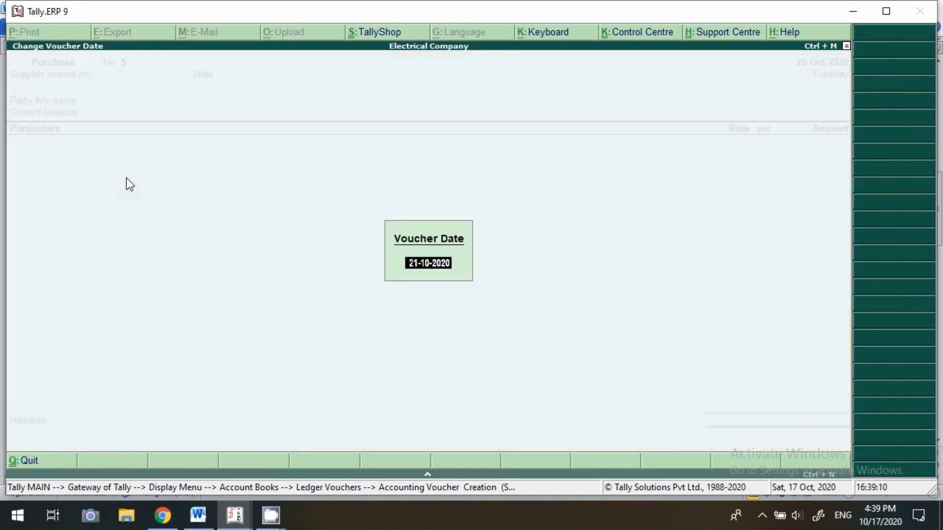
type("221")
key("BackSpace")
key("BackSpace")
key("BackSpace")
type("17-10")
key("Return")
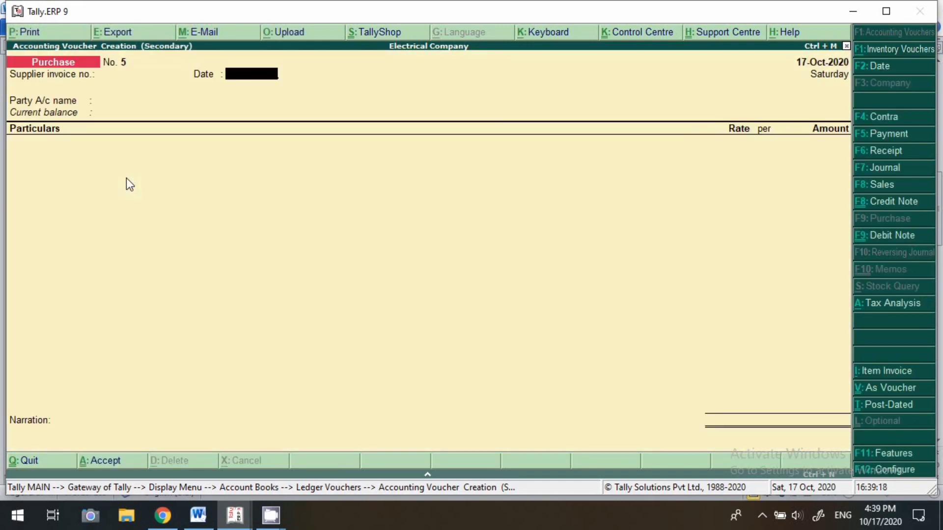
Leave the supplier invoice details blank, set Trackon Courier Company as the purchase voucher's party account, and accept its party details
key("Return")
type("Tra")
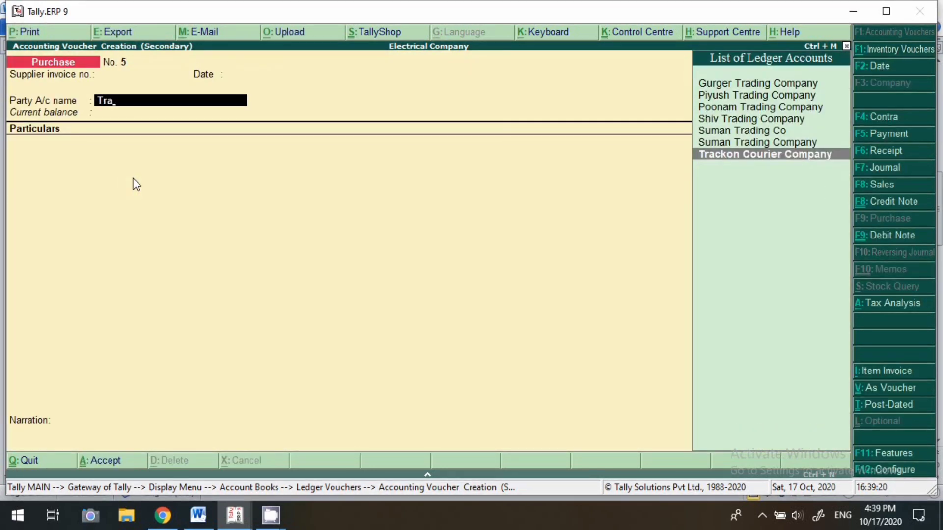
key("Return")
key("Return")
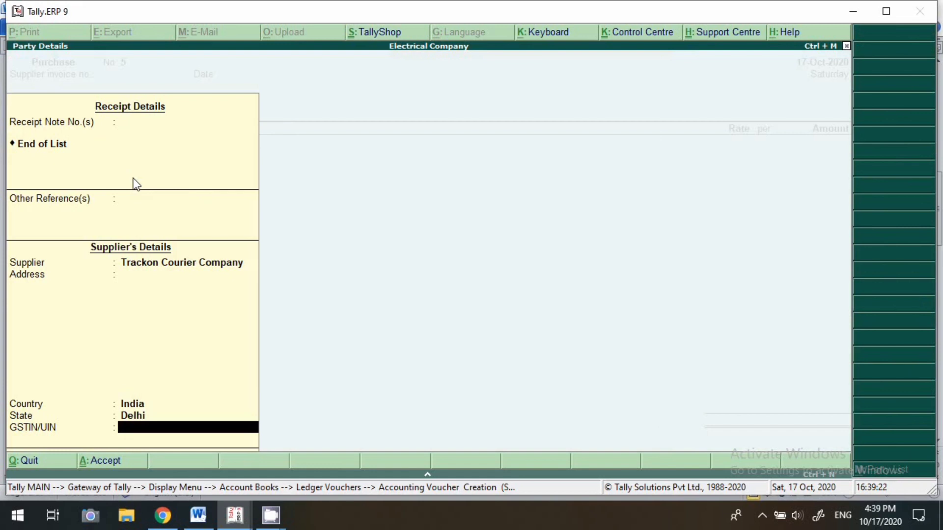
key("Return")
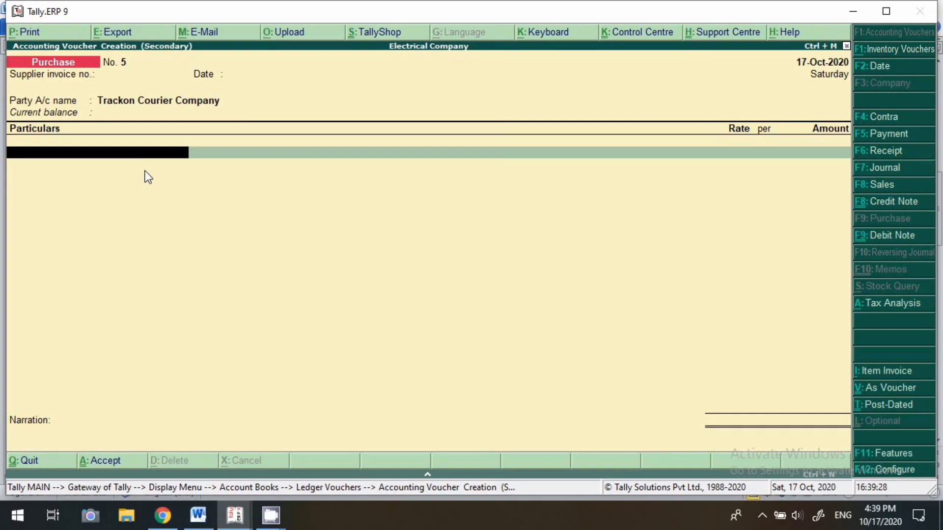
Enter the Courier Expenses ledger with an amount of 500 in the purchase voucher
type("Co")
key("Return")
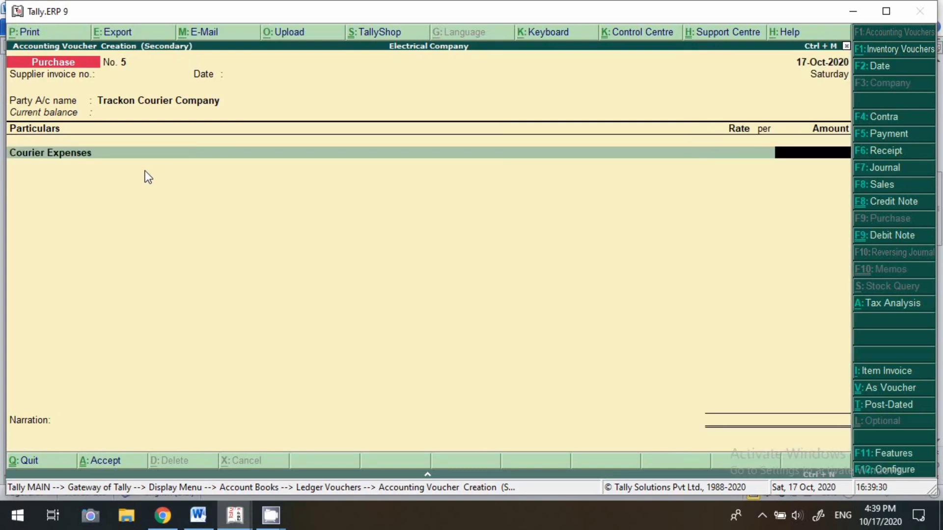
type("500")
key("Return")
Add the Cgst and Sgst ledgers below Courier Expenses, accepting 45 for each tax
type("Cgs")
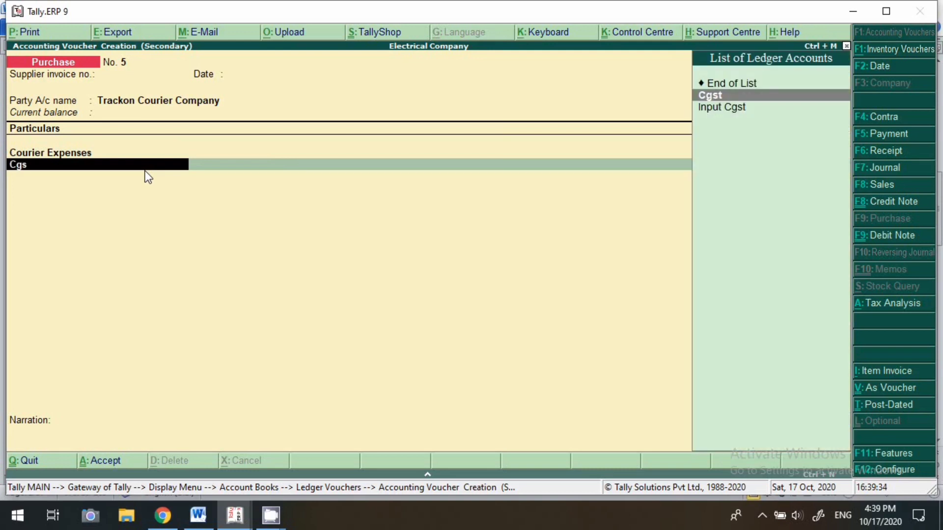
key("Return")
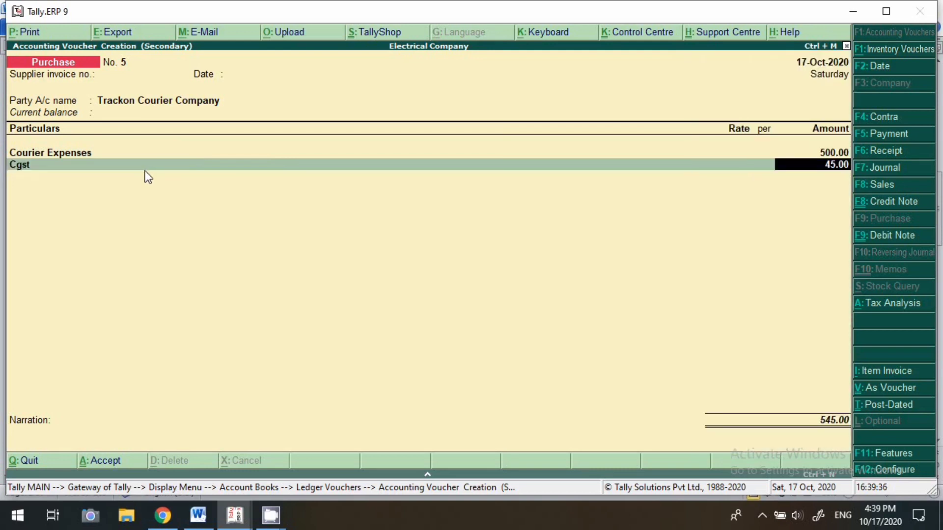
key("Return")
type("Sg")
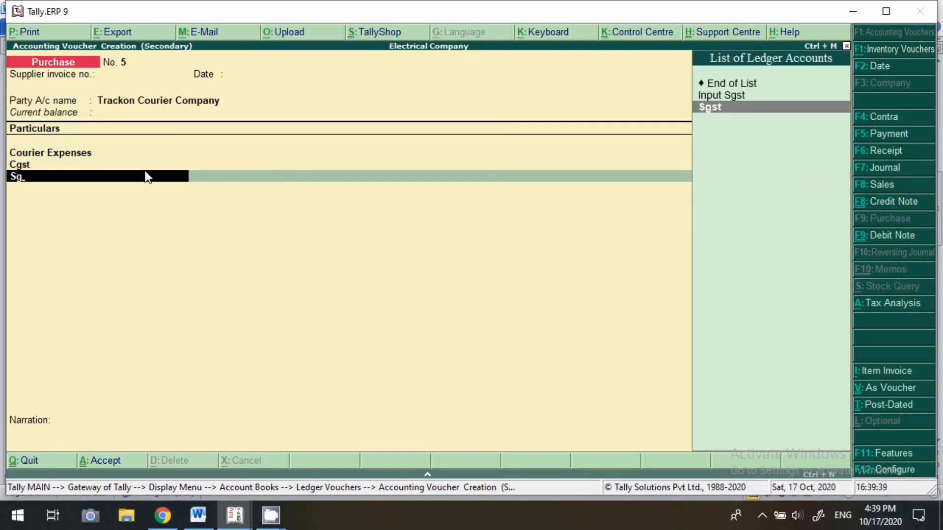
key("Return")
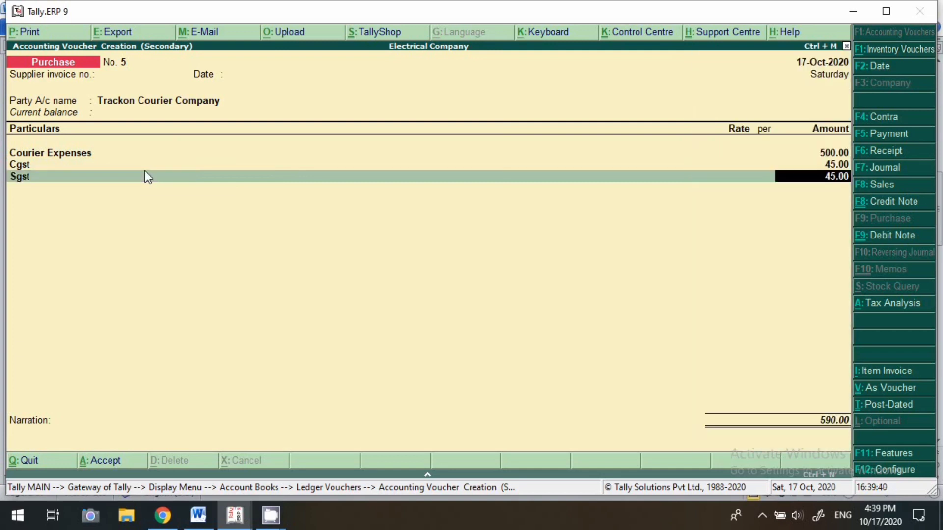
key("Return")
Allocate the 590 as Agst Ref to pending bill 3 and save the purchase voucher without a narration
key("Return")
key("Return")
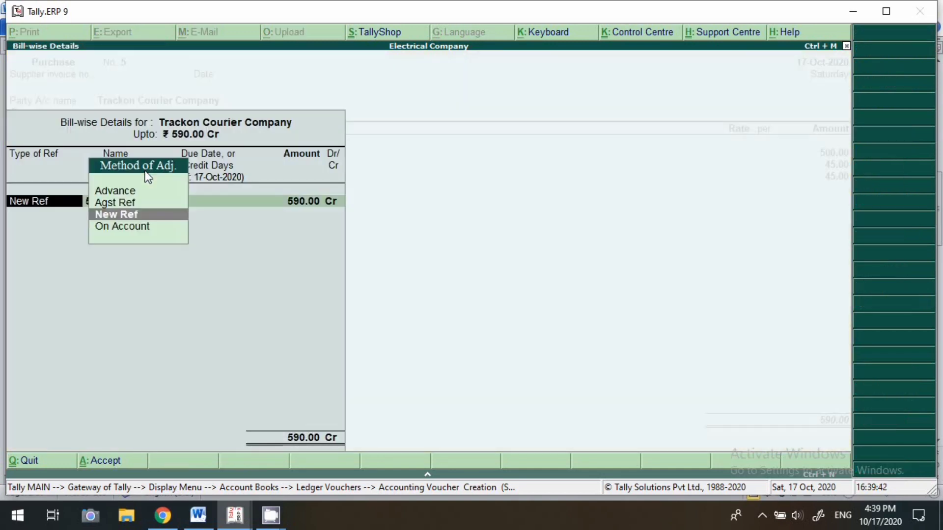
key("Up")
key("Return")
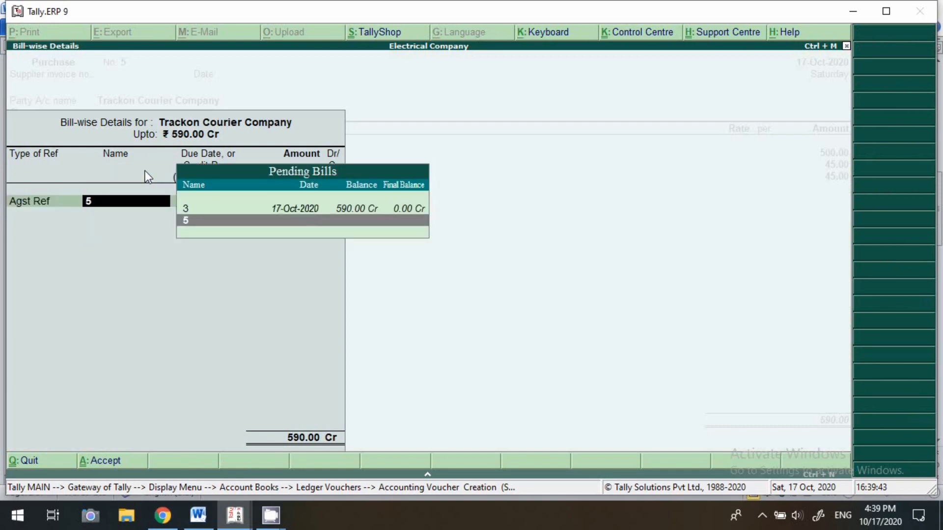
key("Up")
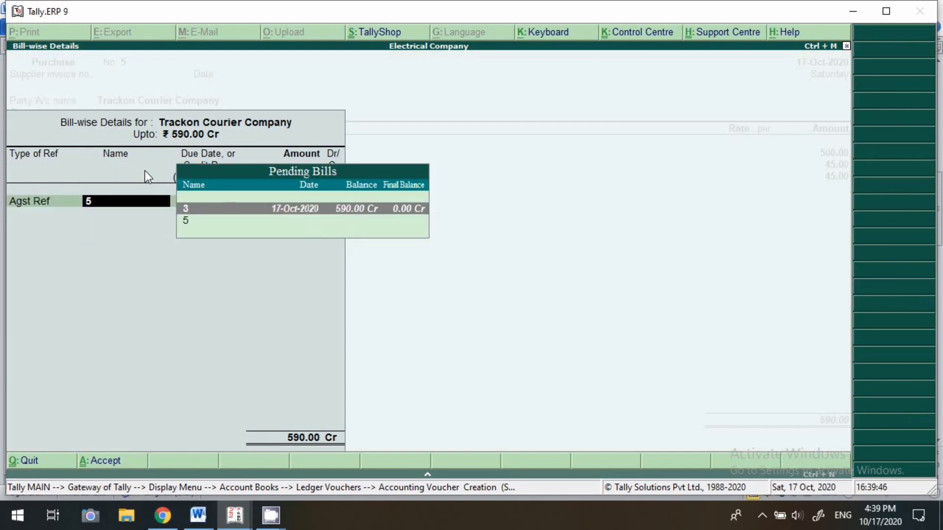
key("Return")
key("Return")
key("Return")
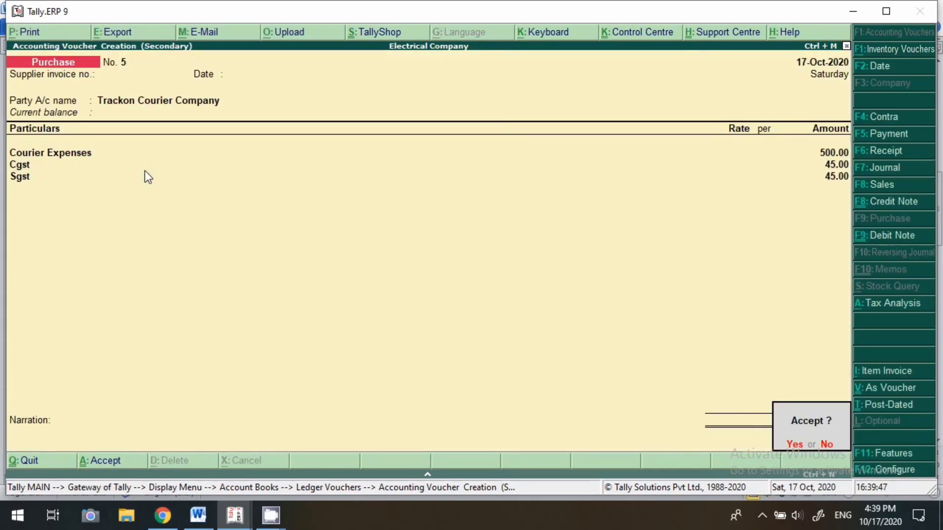
key("Return")
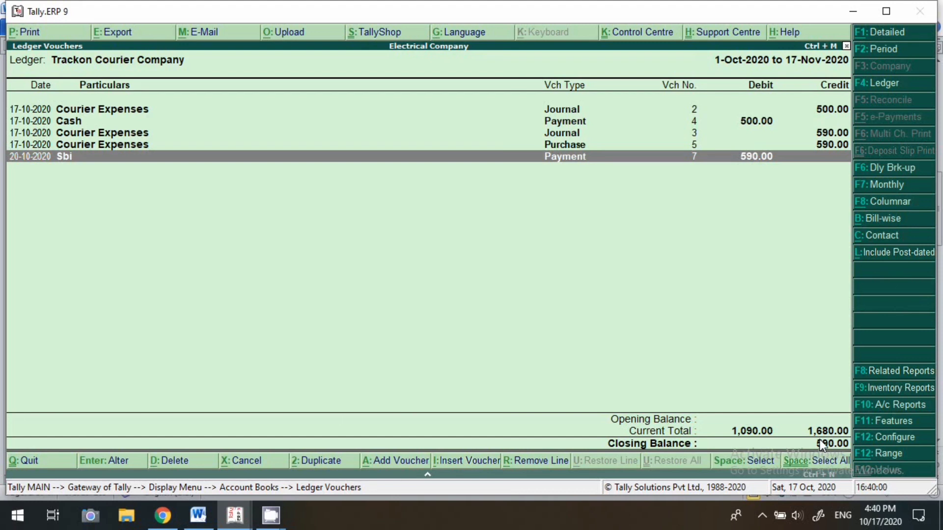
Add a payment voucher from the ledger report, debiting Trackon Courier Company with 590 as Agst Ref to bill 3
key("alt+a")
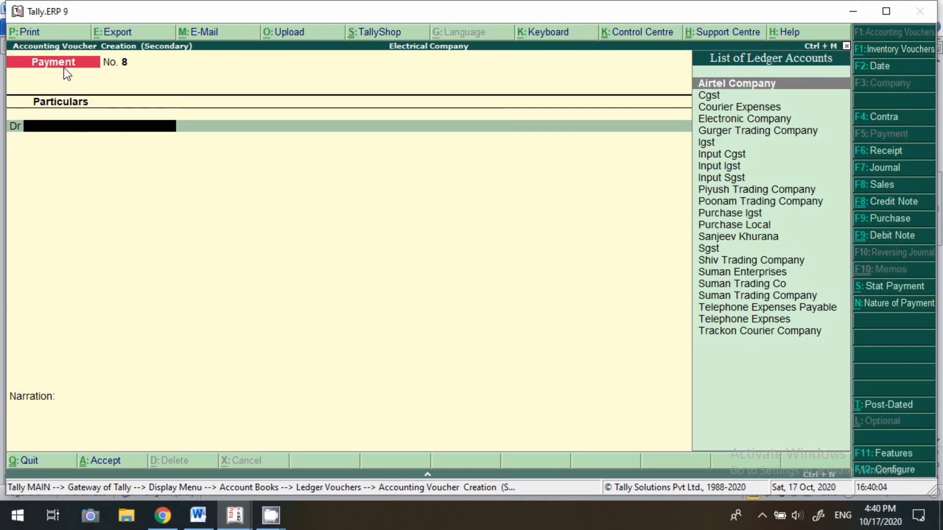
type("tra")
key("Return")
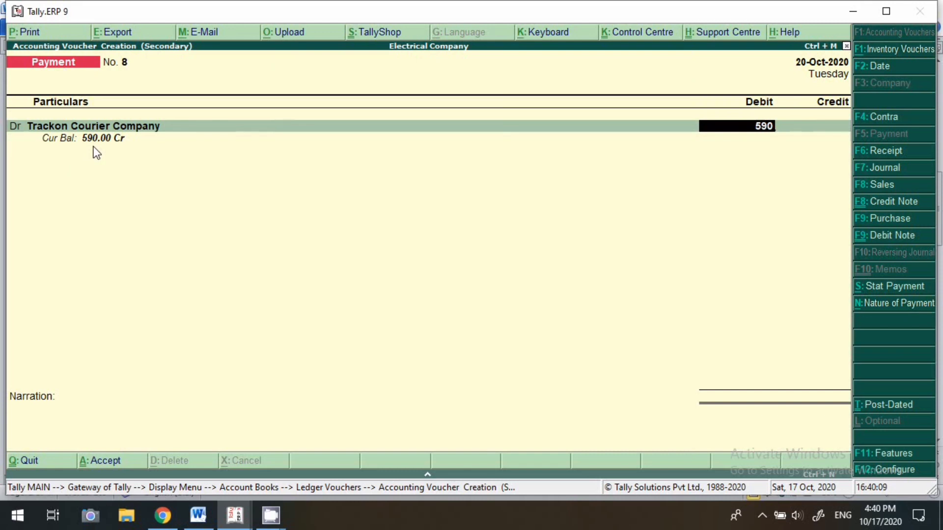
key("Return")
key("Return")
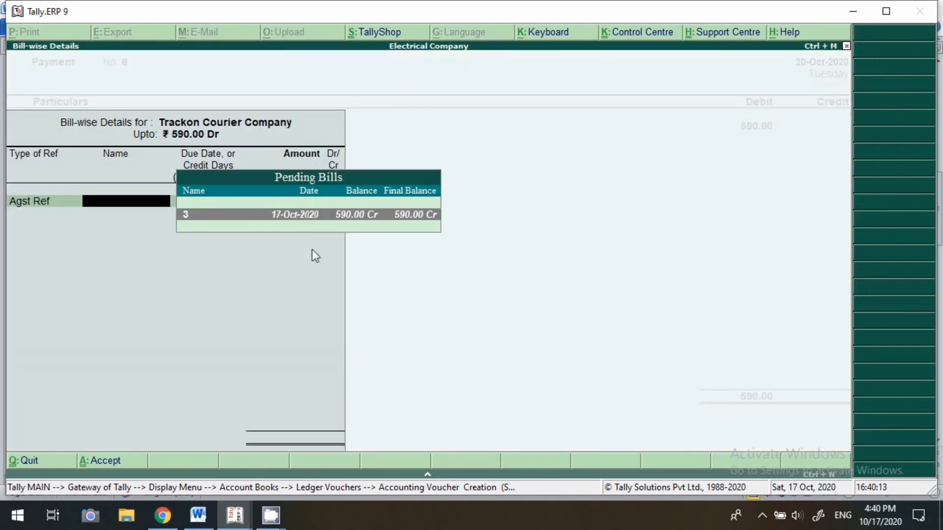
key("Return")
key("Return")
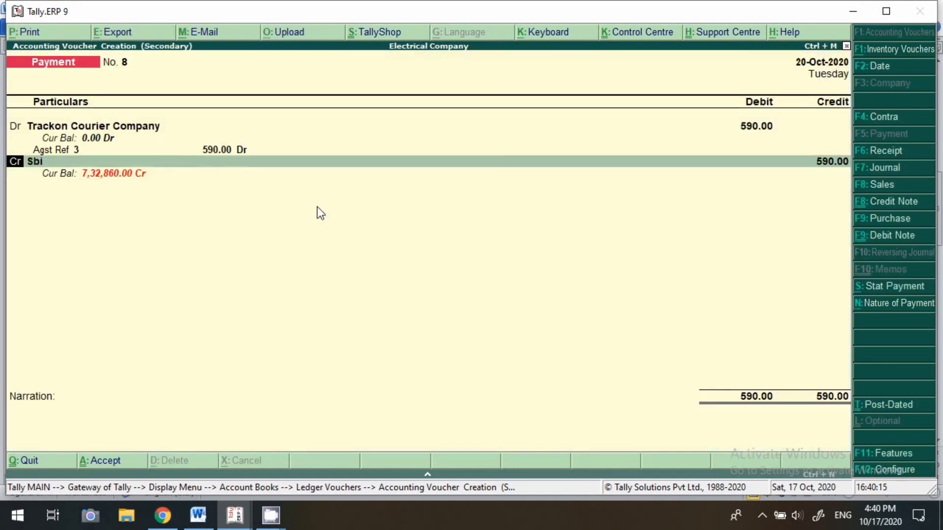
Credit Sbi with 590 as a cheque with range Not Applicable, no instrument number and date 20-Oct-2020, and save the payment voucher
key("Return")
key("Return")
key("Return")
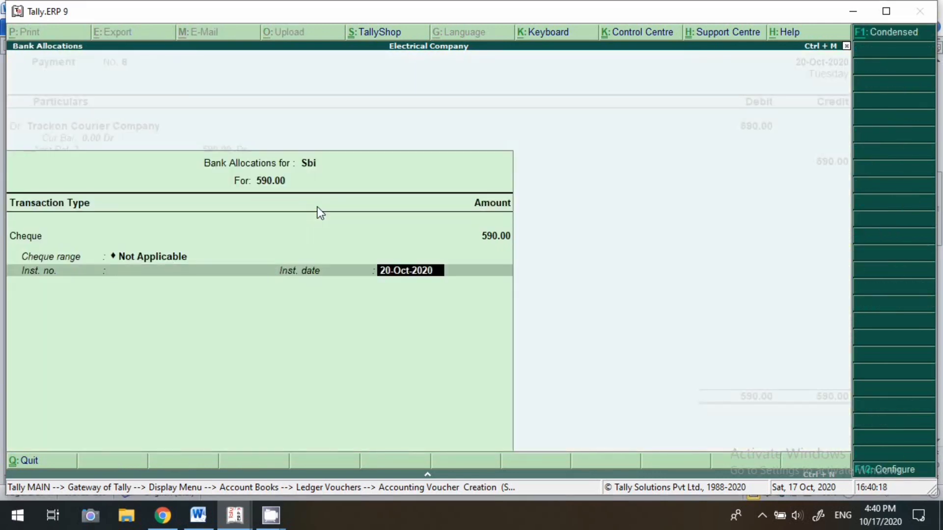
key("Return")
key("Return")
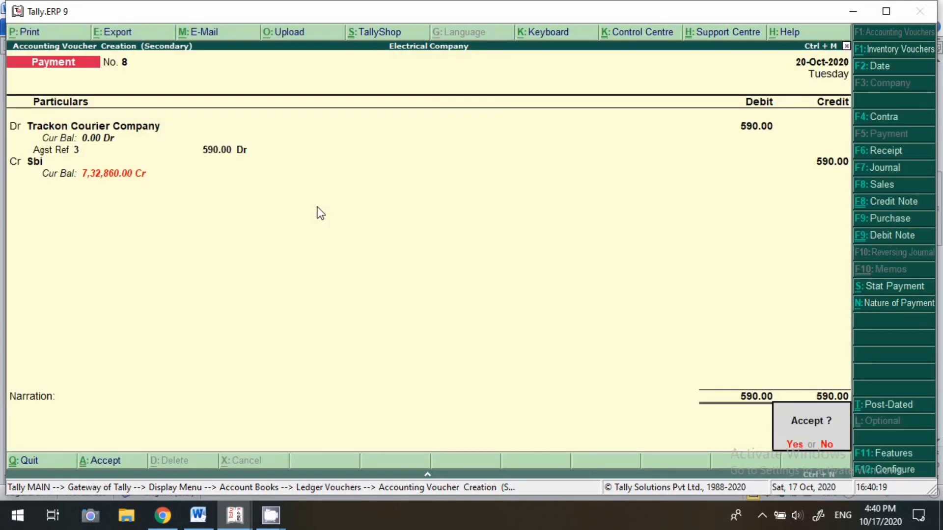
key("Return")
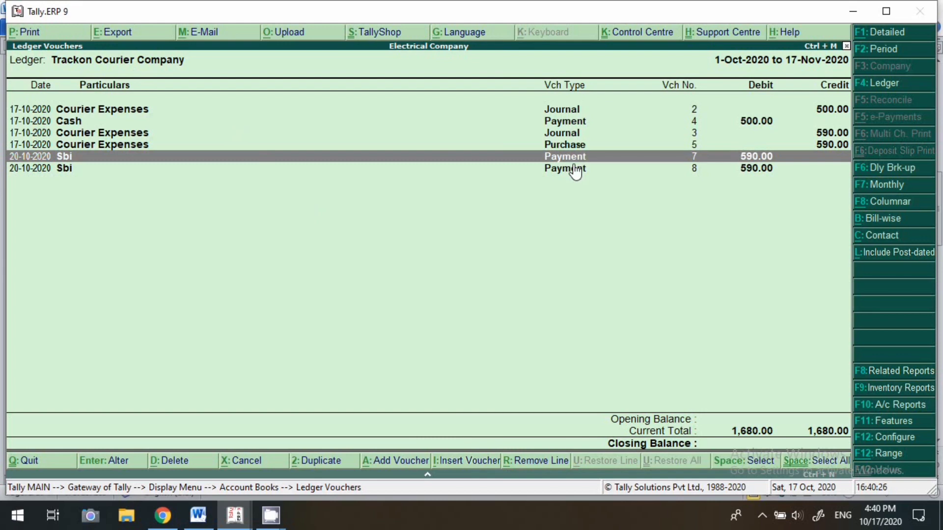
Open the Courier Expenses ledger vouchers and review its journal and purchase entries
key("Escape")
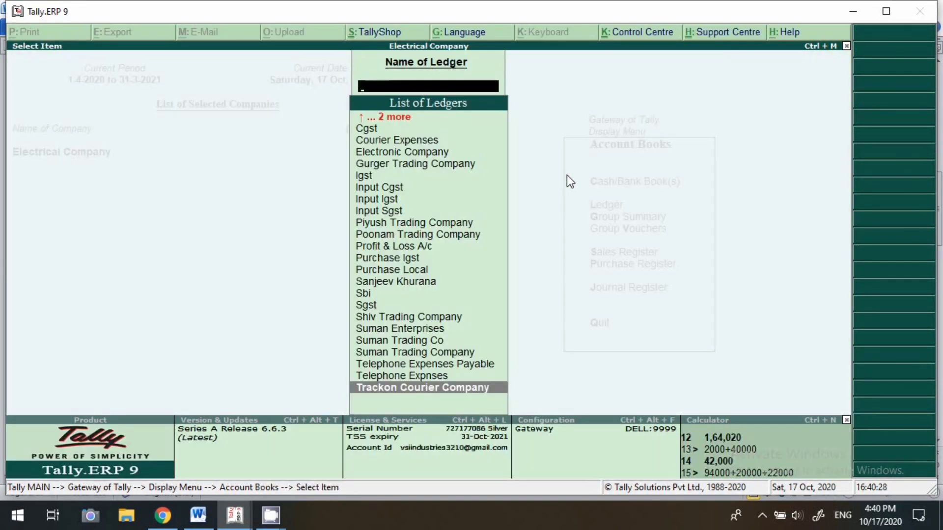
type("Cour")
key("Return")
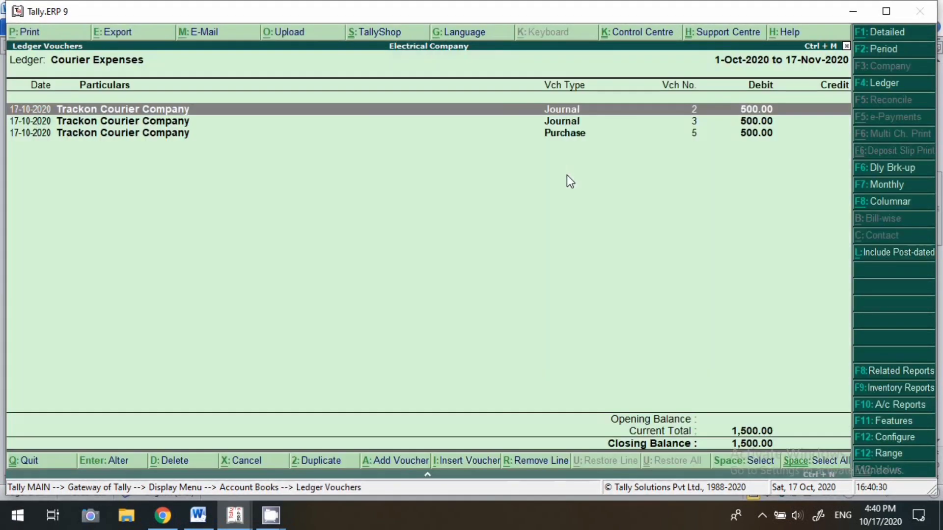
key("Down")
key("Down")
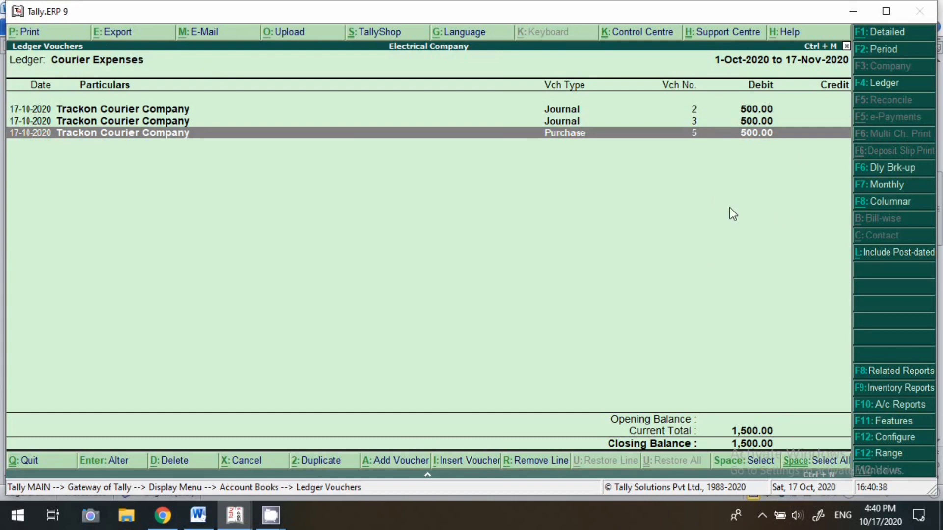
Close the ledger report and open the GSTR-2 report from the statutory GST reports
key("Escape")
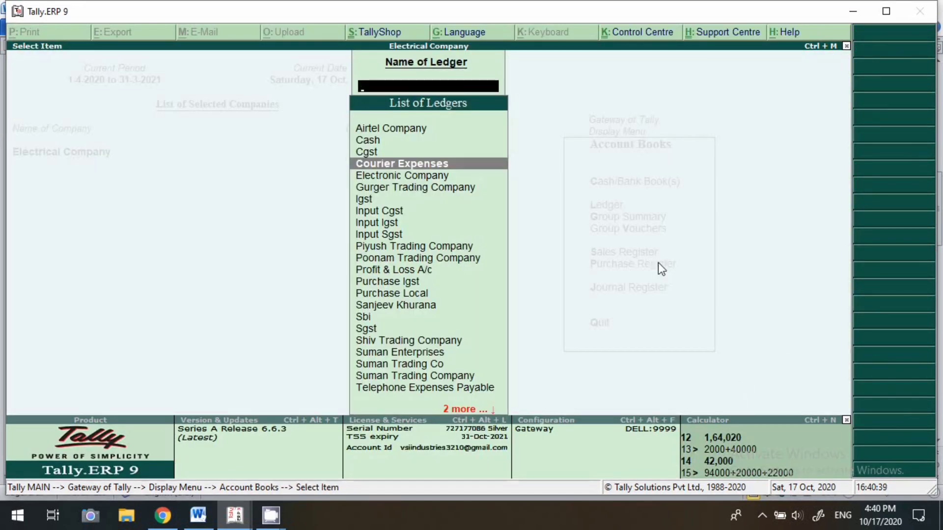
key("Escape")
key("Escape")
key("d")
key("o")
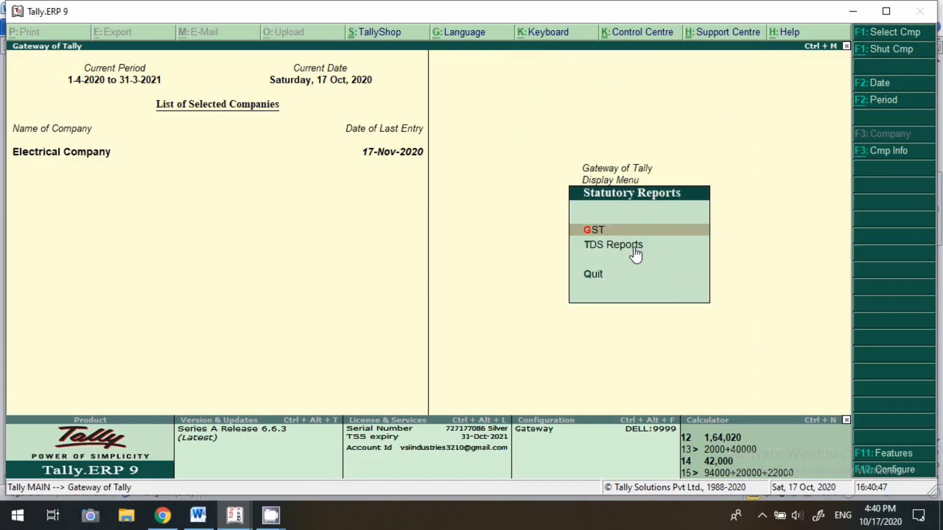
key("Return")
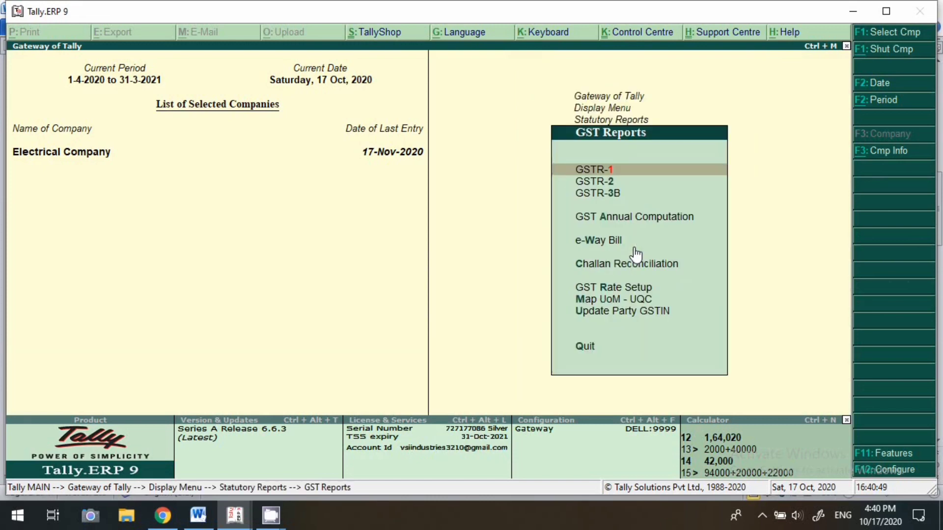
key("Down")
key("Return")
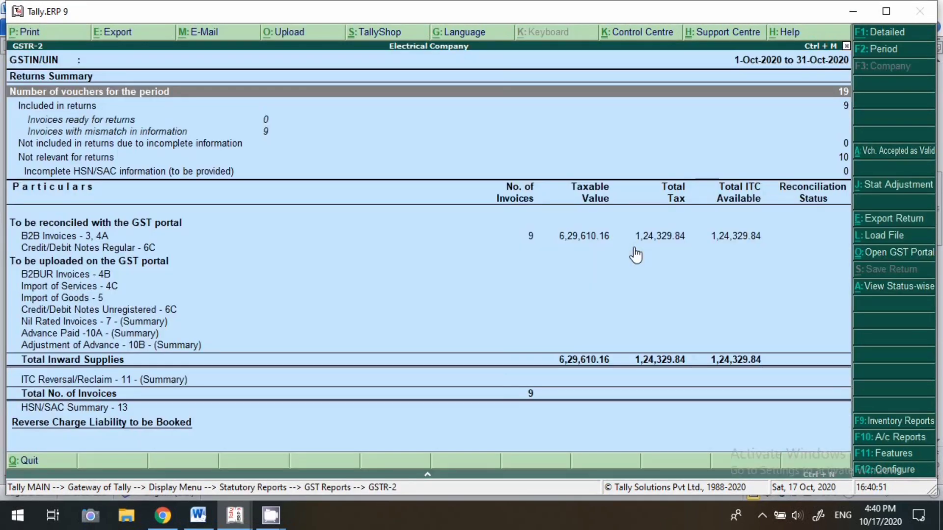
Examine Trackon Courier Company's vouchers and input tax credit under the GSTR-2 B2B Invoices, and return to the Display Menu
key("Down")
key("Down")
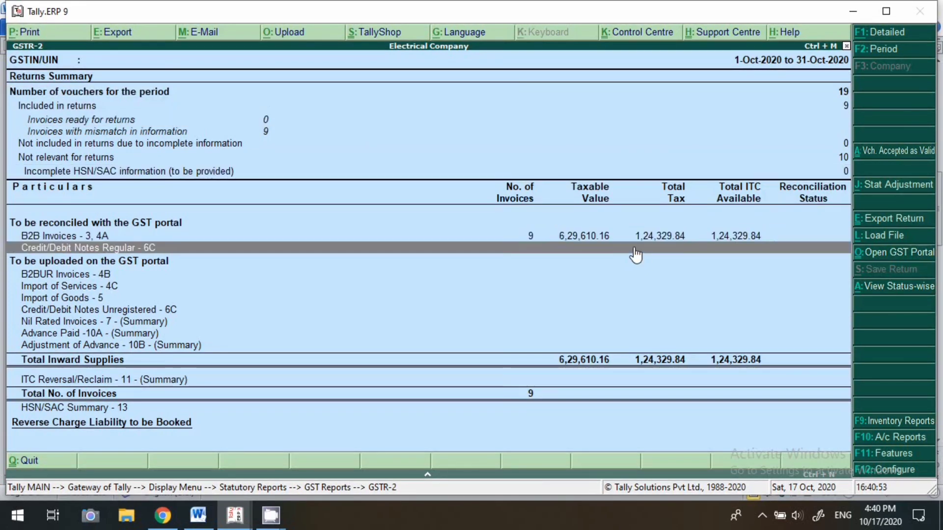
key("Up")
key("Return")
key("Down")
key("Down")
key("Down")
key("Down")
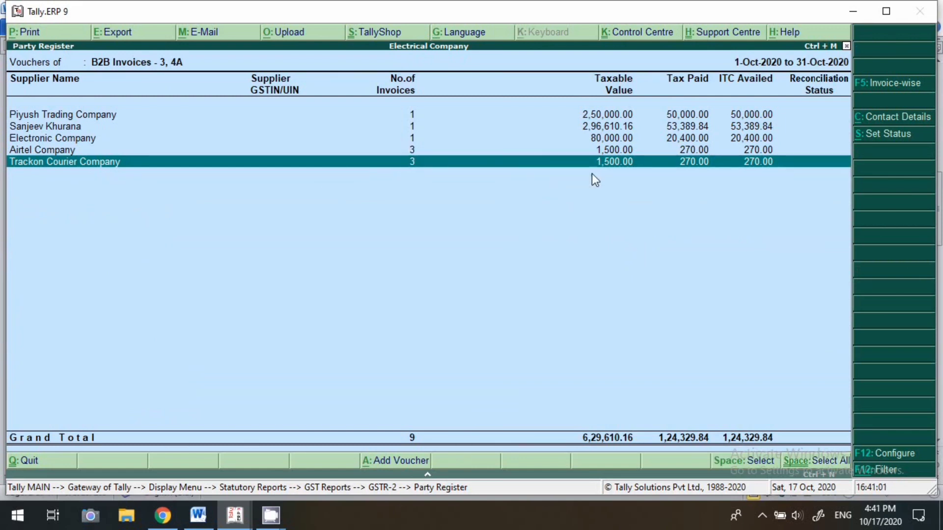
key("Return")
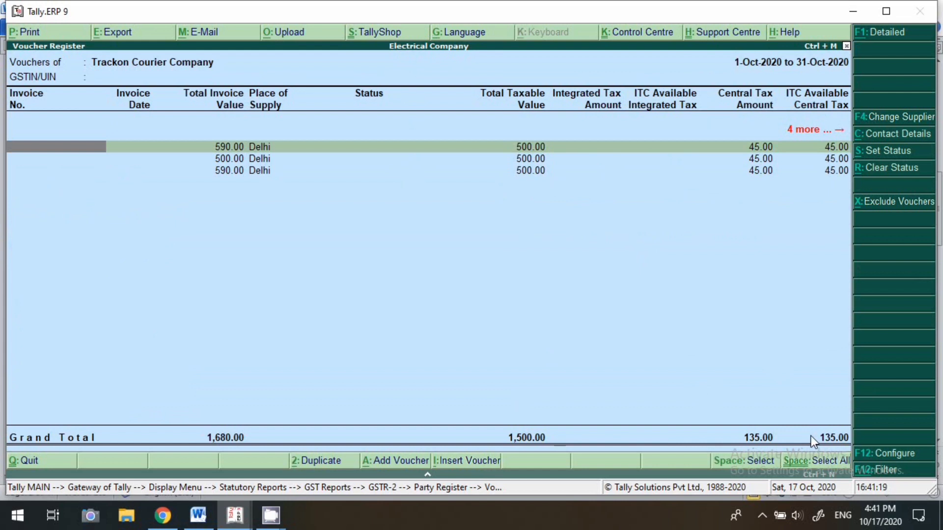
key("Escape")
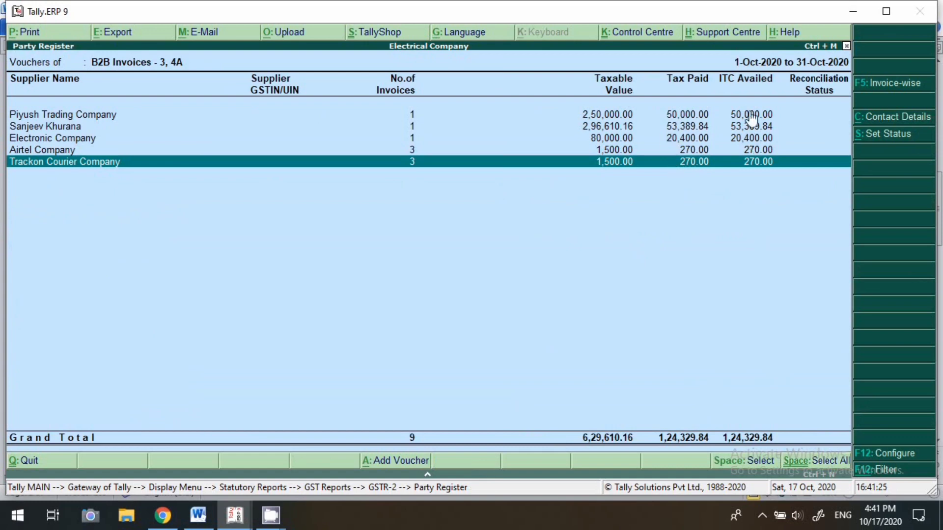
key("Escape")
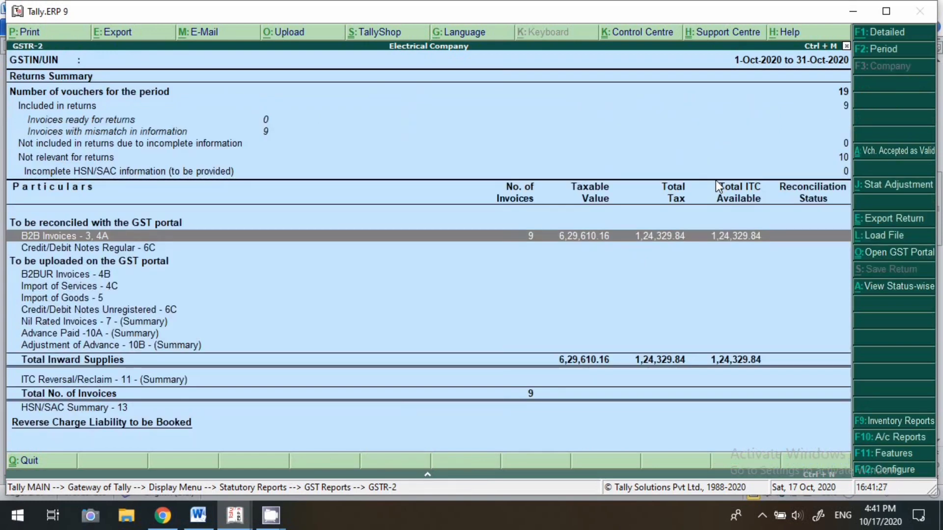
key("Escape")
key("Escape")
key("Escape")
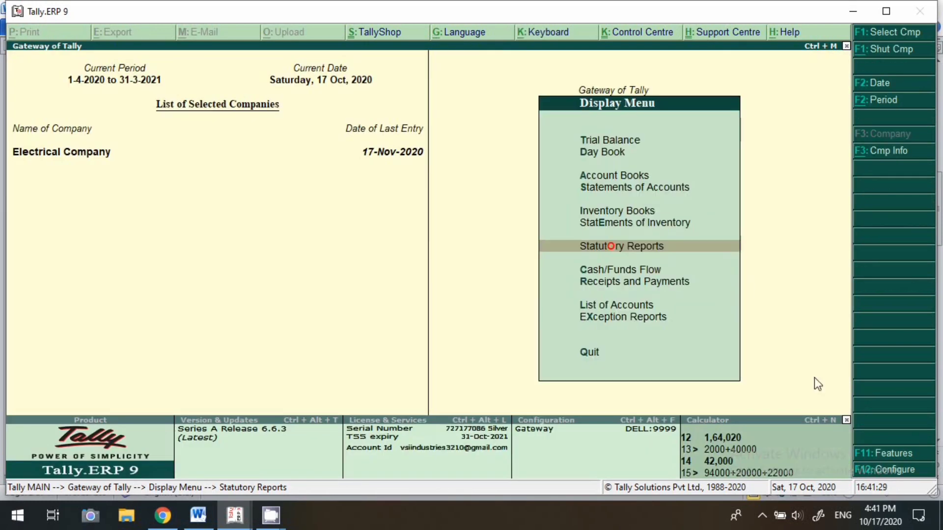
left_click(762, 516)
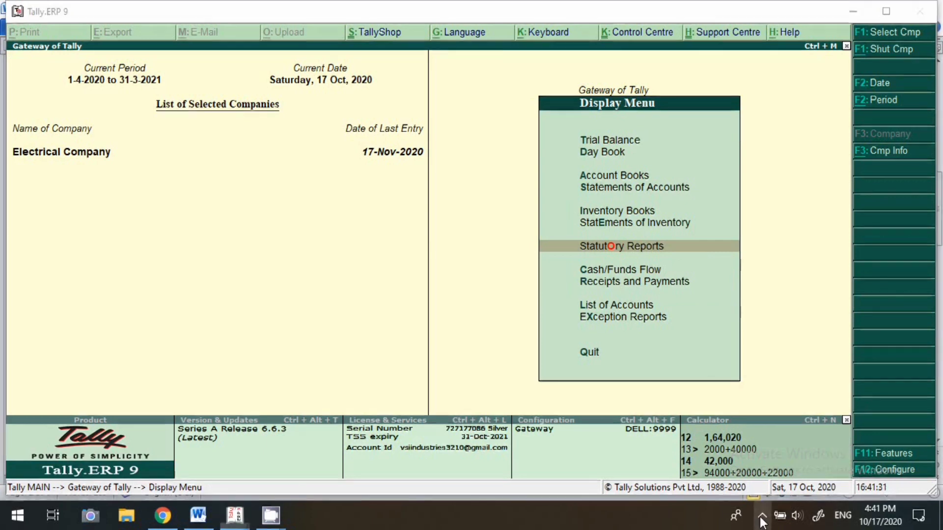
right_click(806, 454)
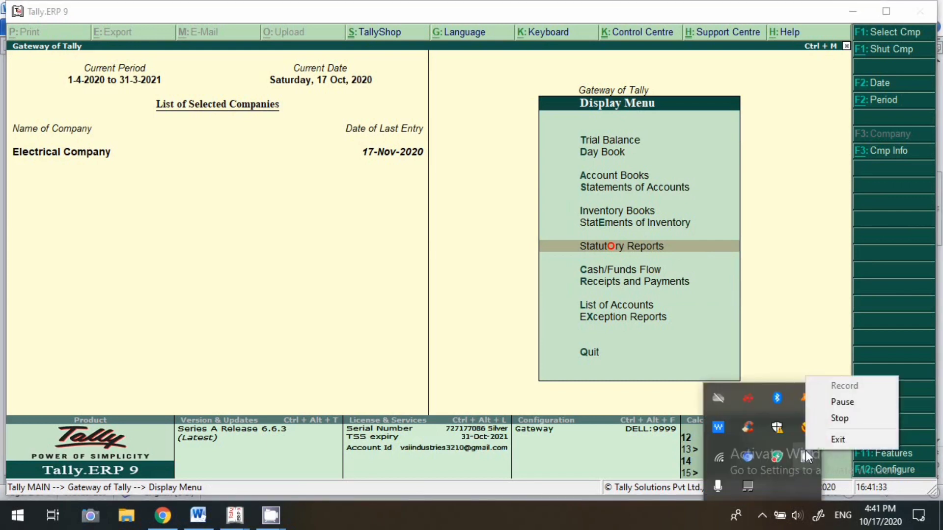
left_click(840, 418)
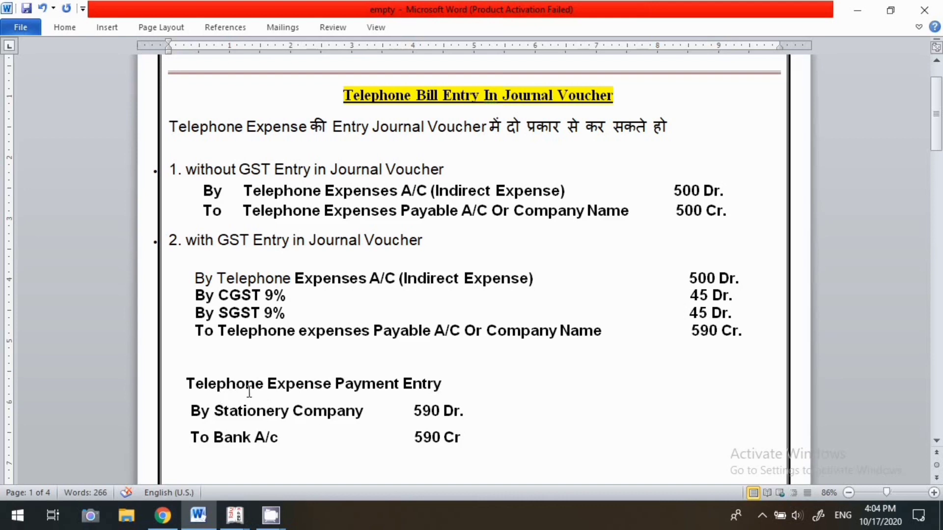
Replace "Stationery Company" with "Company name" in the By line of the Telephone Expense Payment Entry
left_click(293, 413)
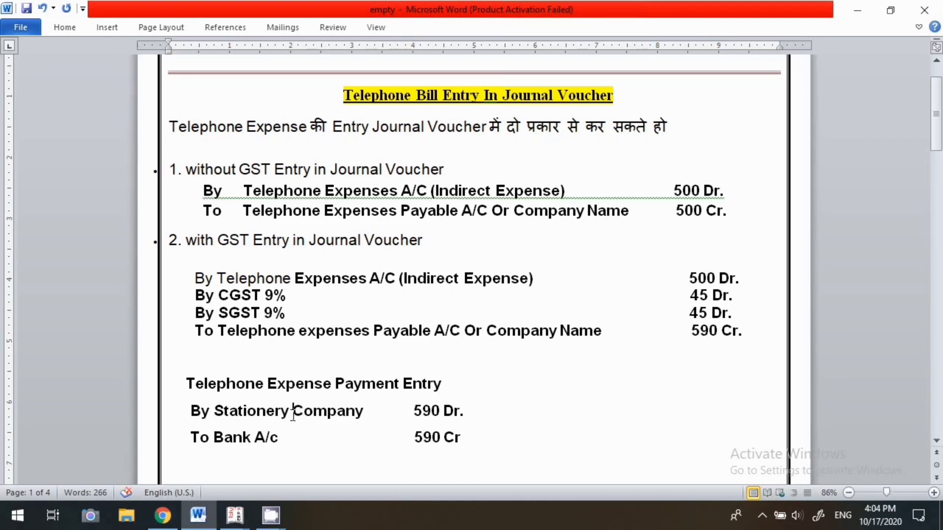
key("BackSpace")
key("BackSpace")
key("BackSpace")
key("BackSpace")
key("BackSpace")
key("BackSpace")
key("BackSpace")
key("BackSpace")
key("BackSpace")
key("BackSpace")
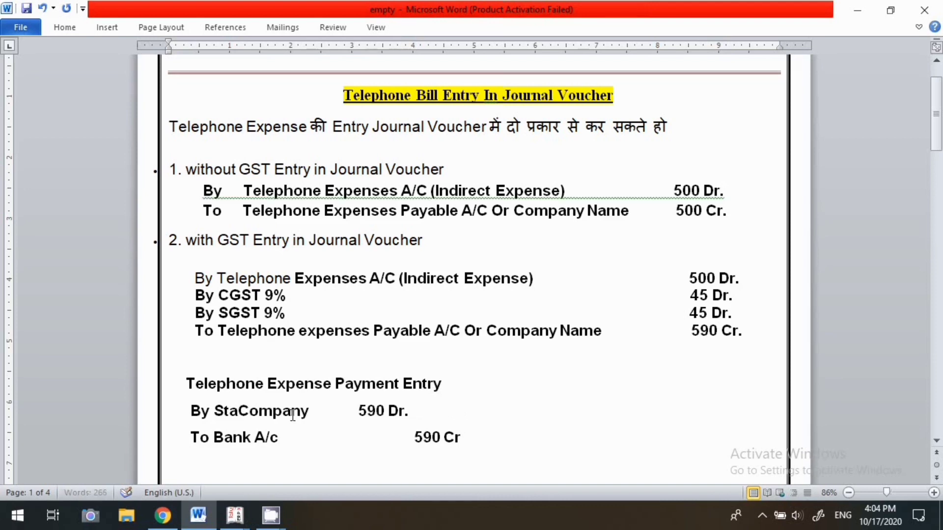
key("BackSpace")
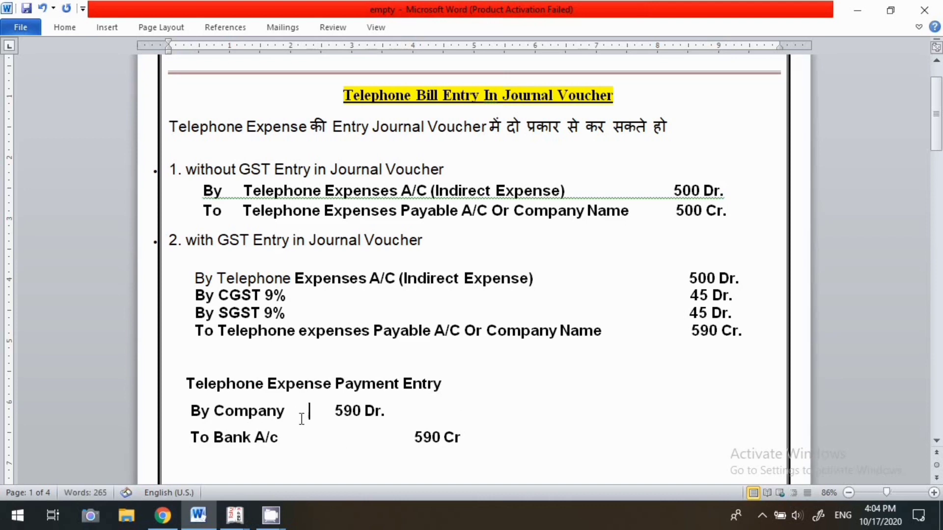
left_click(291, 411)
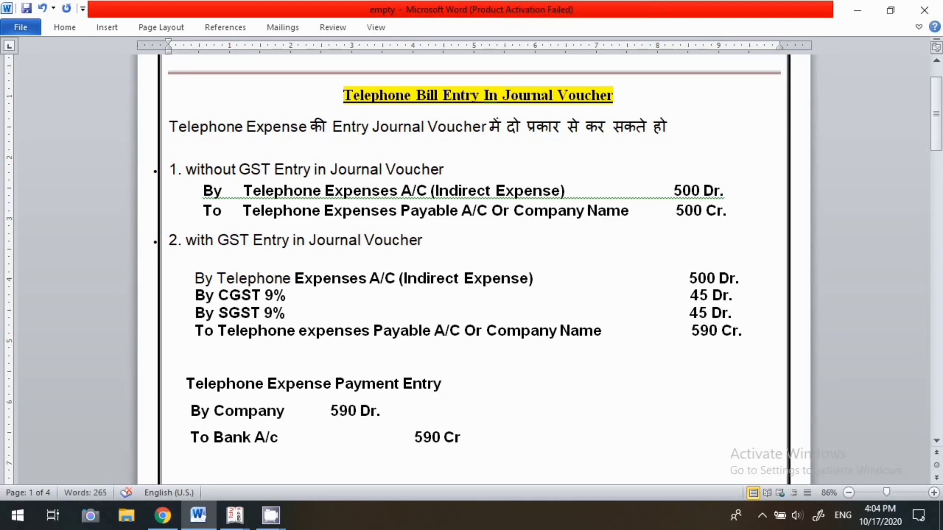
type("name")
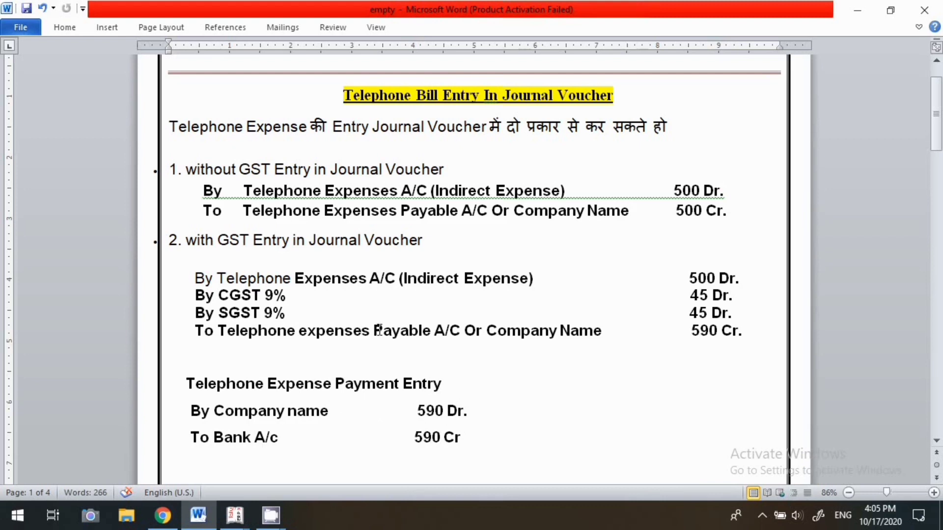
Switch to the Tally.ERP 9 window showing Electrical Company's Gateway and start creating a single ledger from the accounts masters
left_click(234, 516)
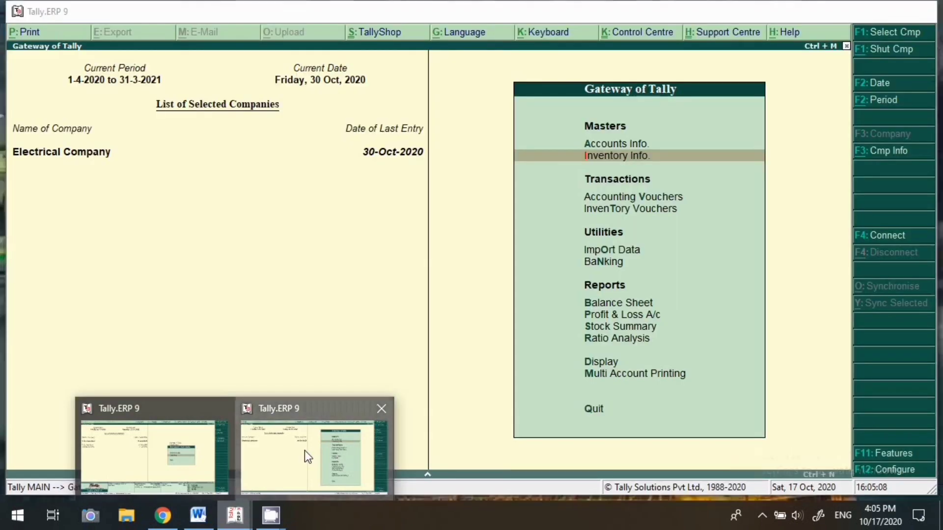
left_click(304, 450)
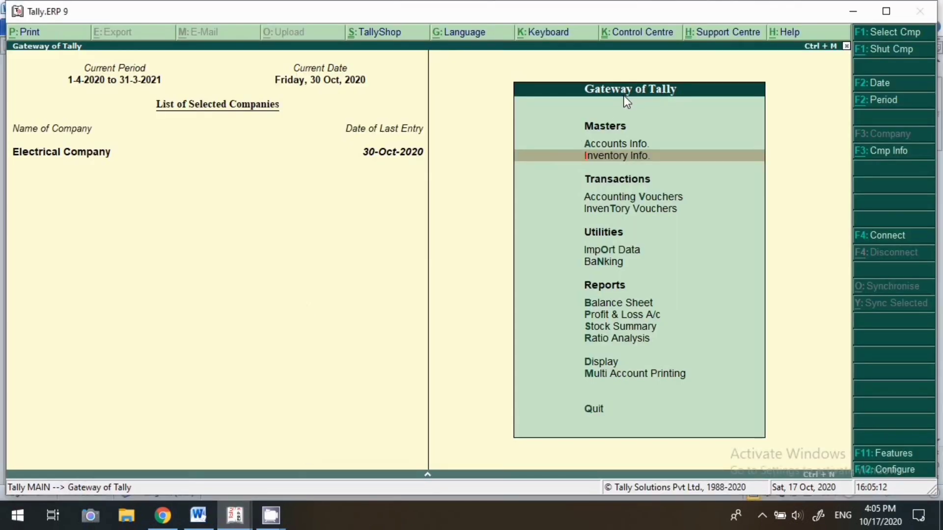
key("Up")
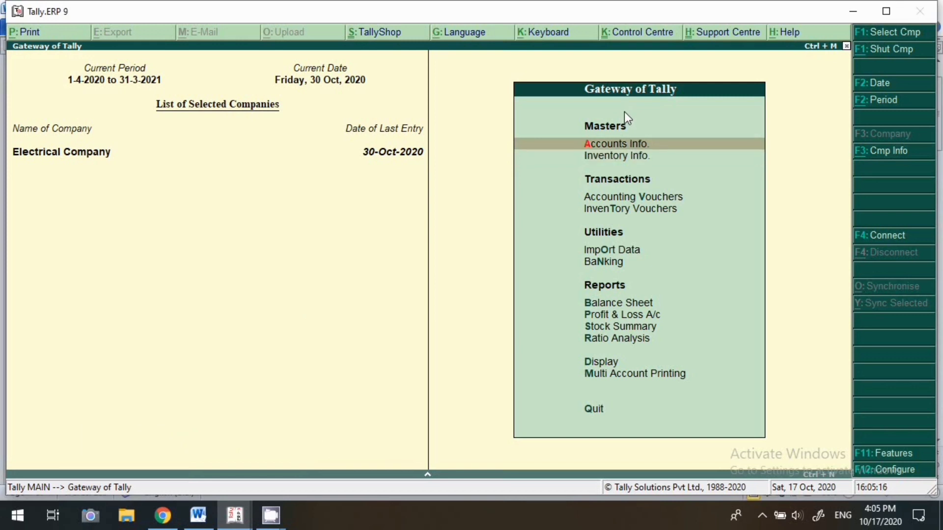
key("Return")
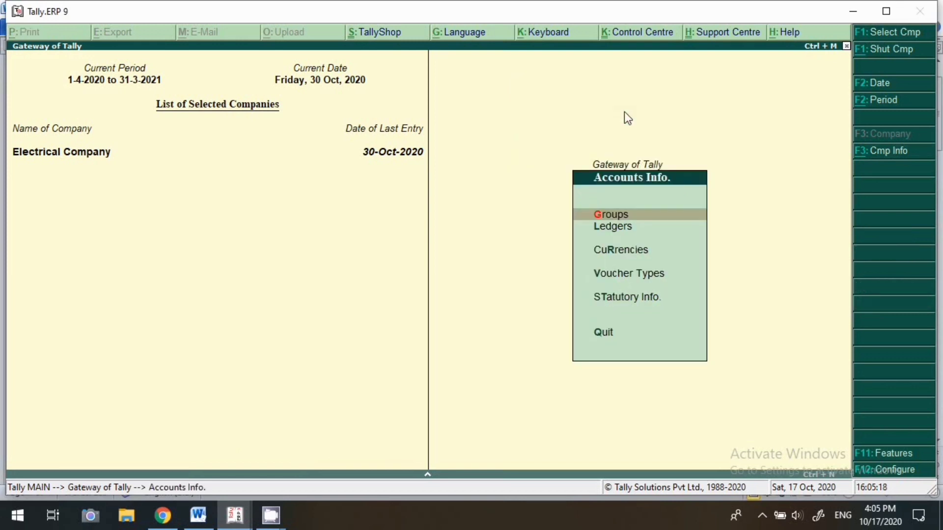
key("Down")
key("Return")
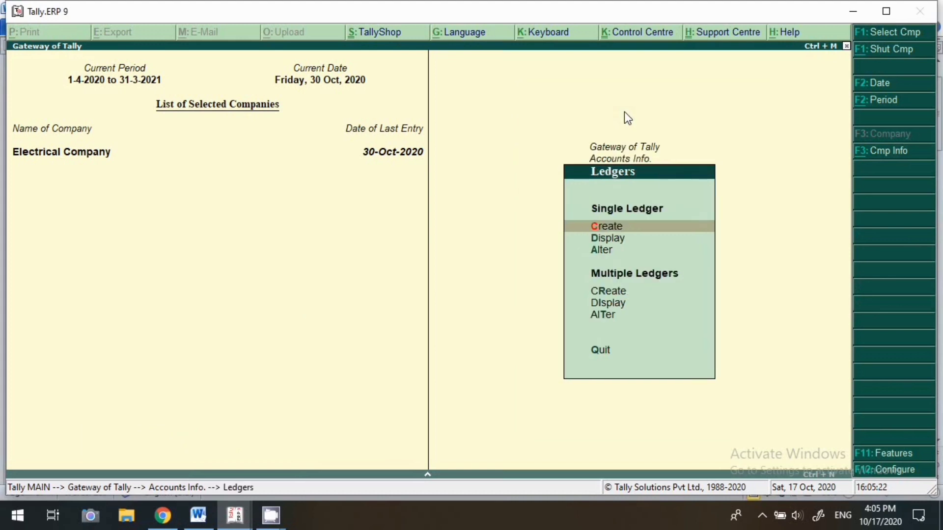
key("Return")
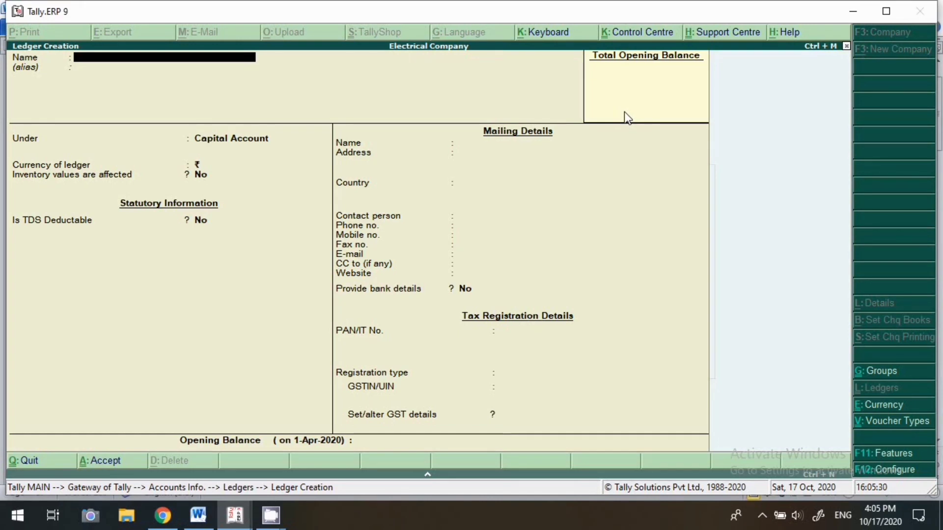
Name the new ledger Airtel Company without an alias and place it under Sundry Creditors
type("Airtel Company")
key("Return")
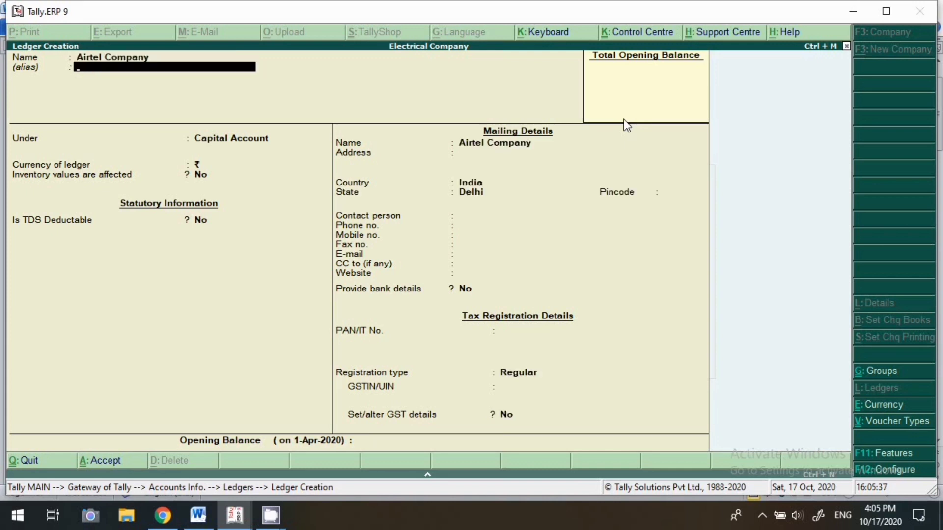
key("Return")
type("Sun")
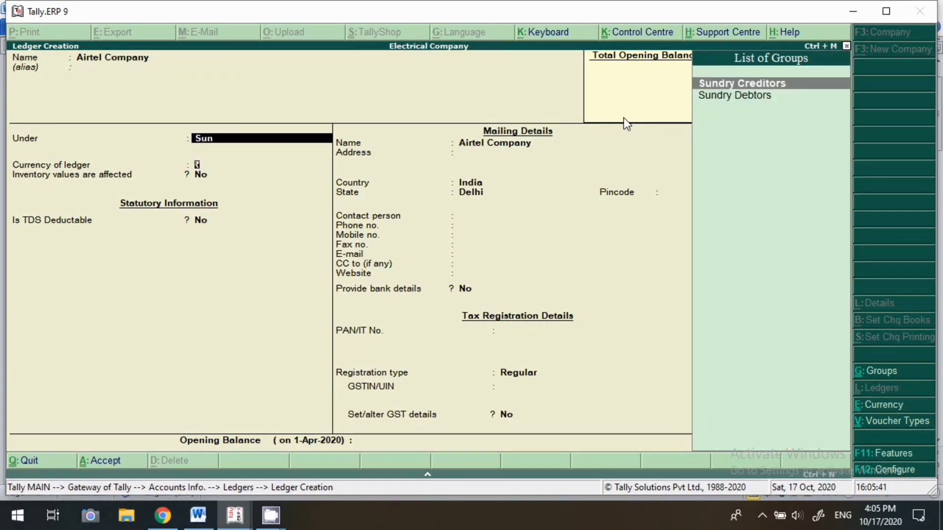
key("Return")
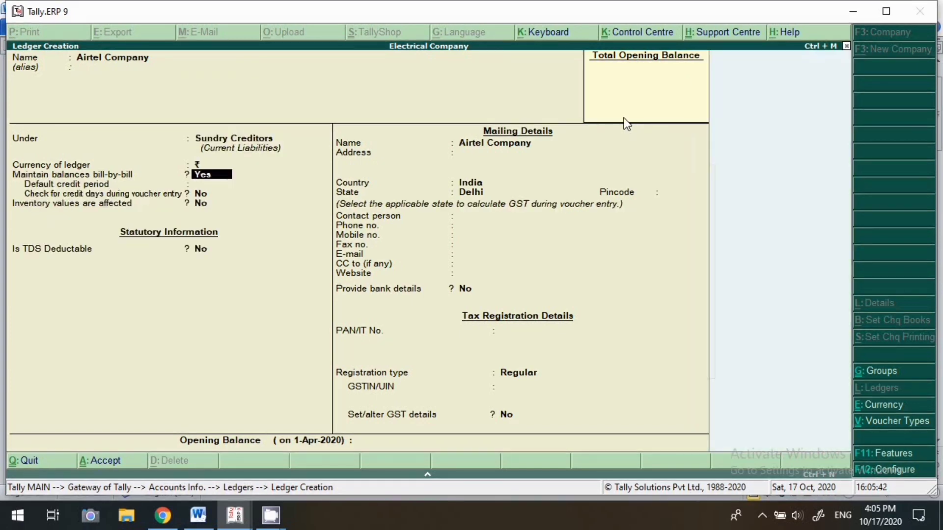
Keep Airtel Company's default bill-by-bill, mailing (India, Delhi) and Regular registration details, leave the contact fields empty, and save the ledger
key("Return")
key("Return")
key("Return")
key("Return")
key("Return")
key("Return")
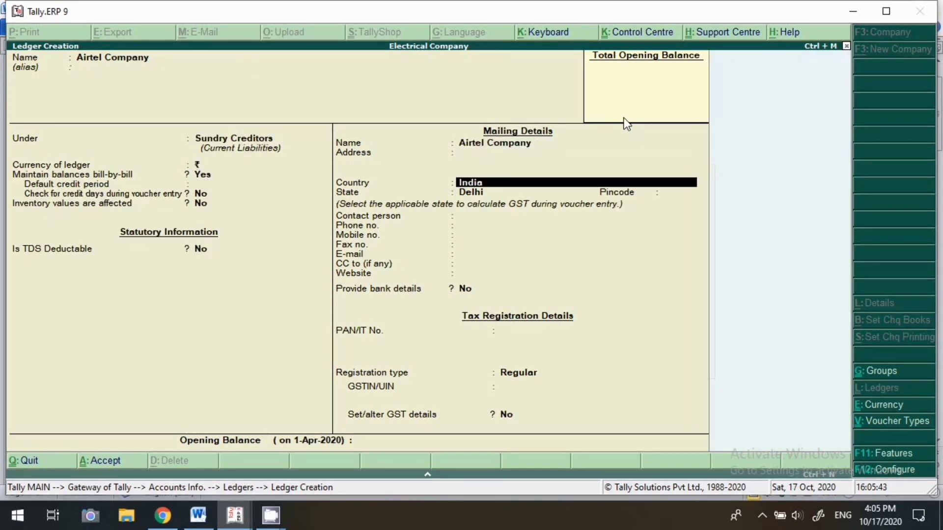
key("Return")
key("Return")
key("Return")
key("Return")
key("Return")
key("Return")
key("Return")
key("Return")
key("Return")
key("Return")
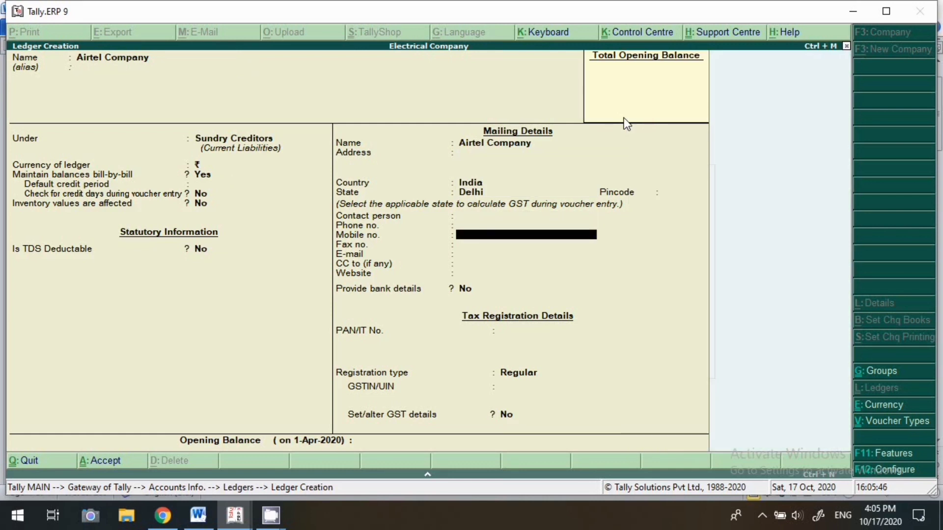
key("Return")
key("Return")
key("Return")
key("Return")
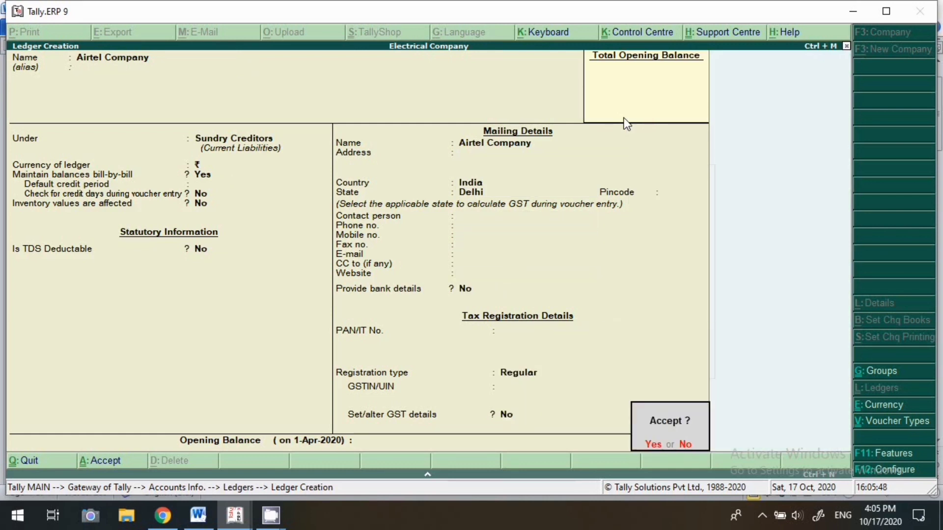
key("Return")
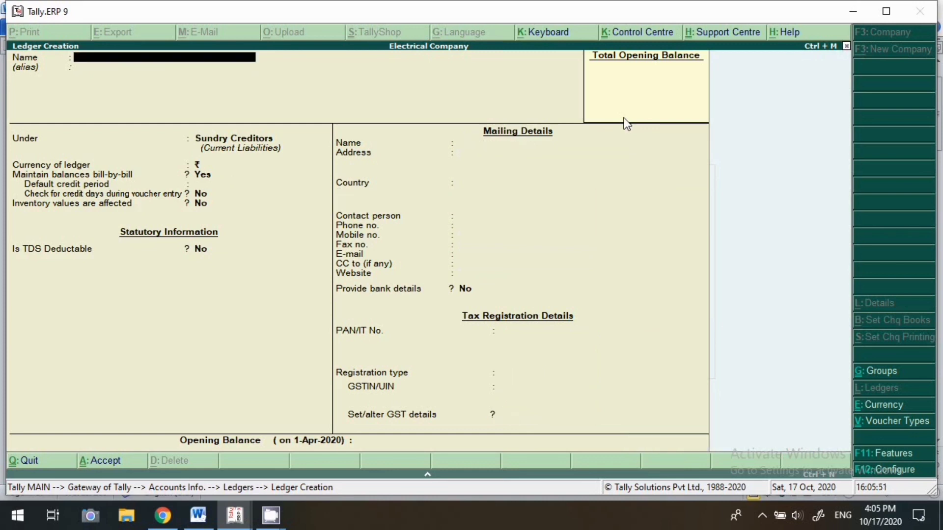
Name the next ledger Telephone Expnses, place it under Indirect Expenses, and keep its ledger type Not Applicable and GST Applicable
type("Telephone expnses")
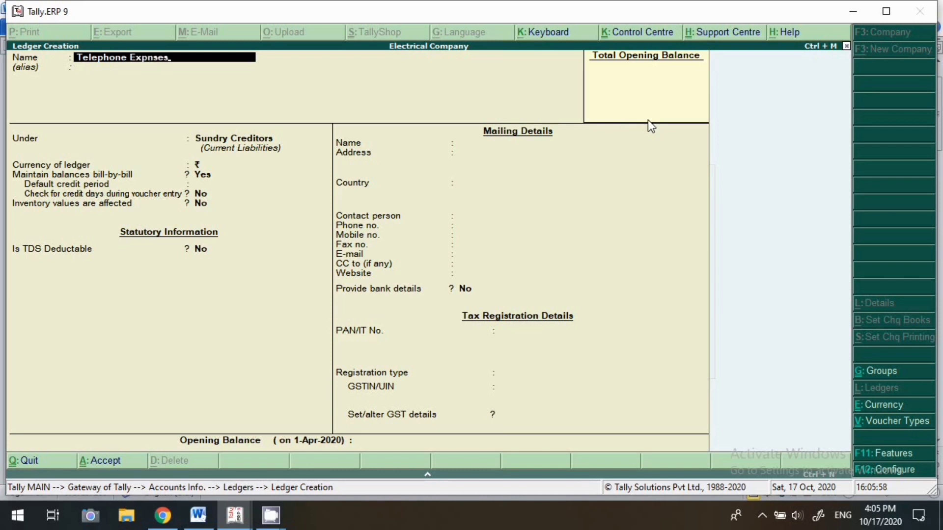
key("Return")
key("Return")
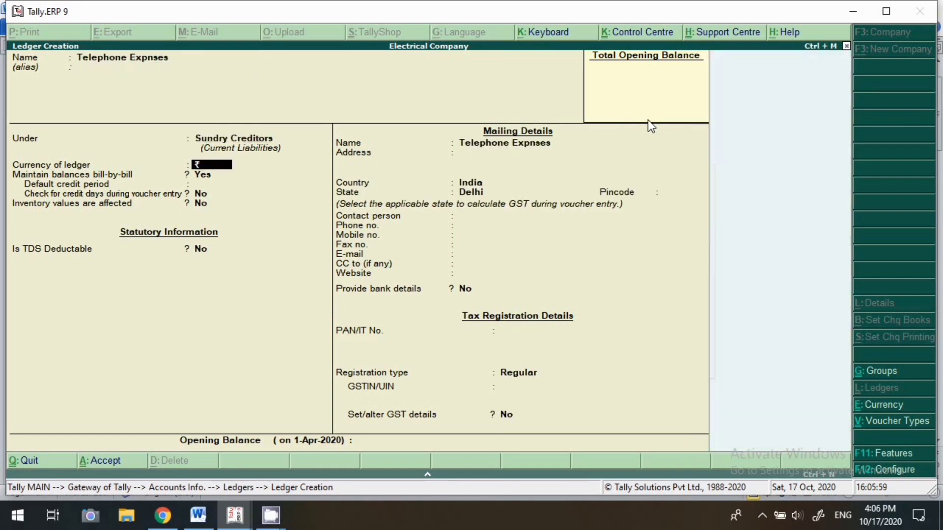
key("BackSpace")
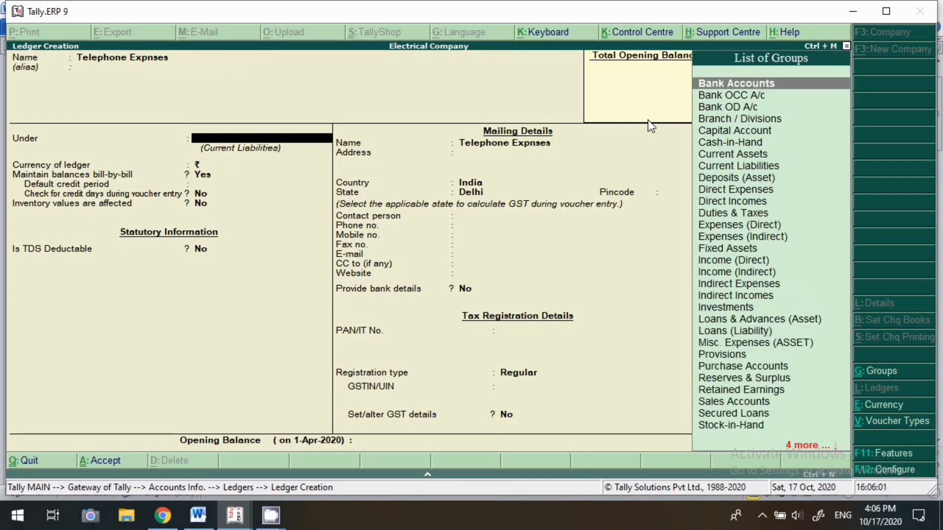
type("In")
key("Down")
key("Down")
key("Down")
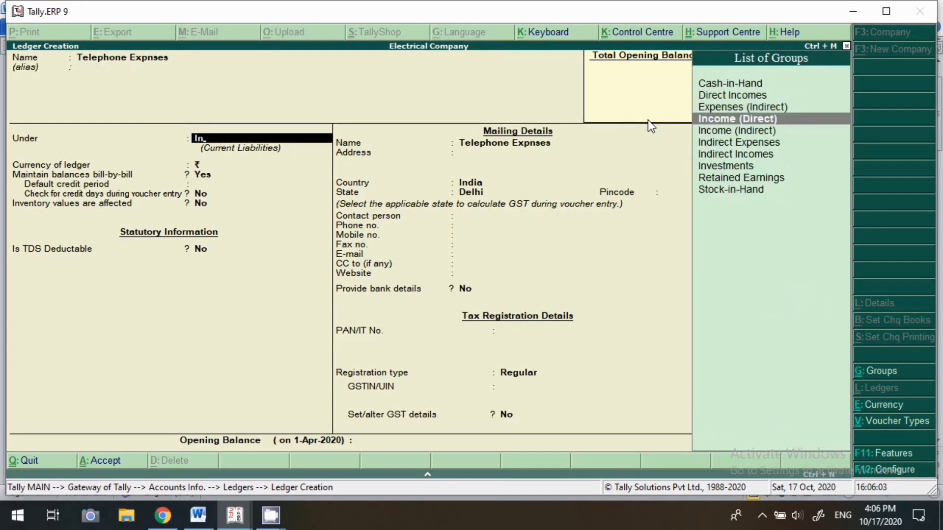
key("Return")
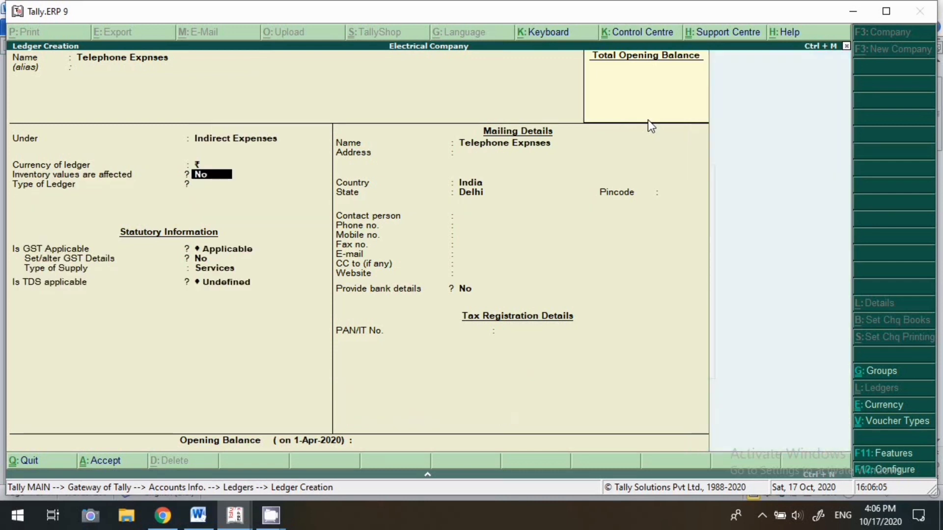
key("Return")
key("Return")
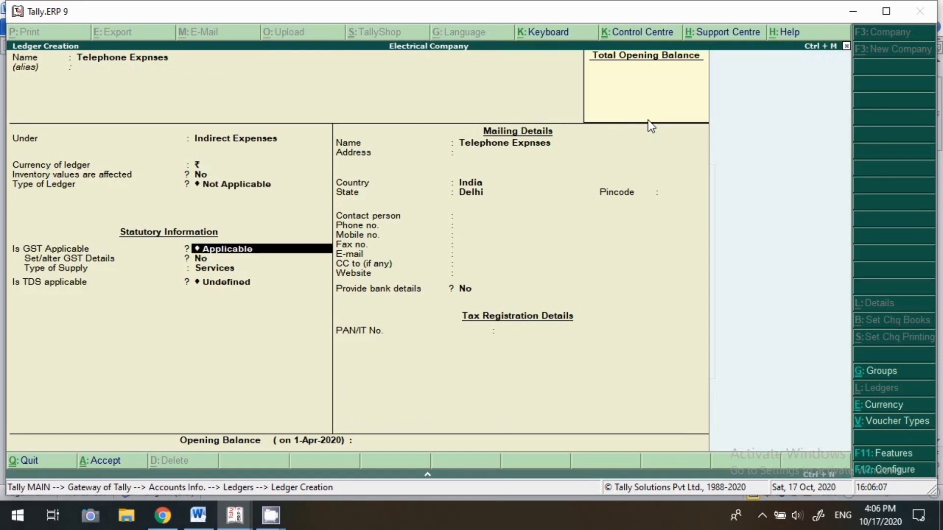
key("Return")
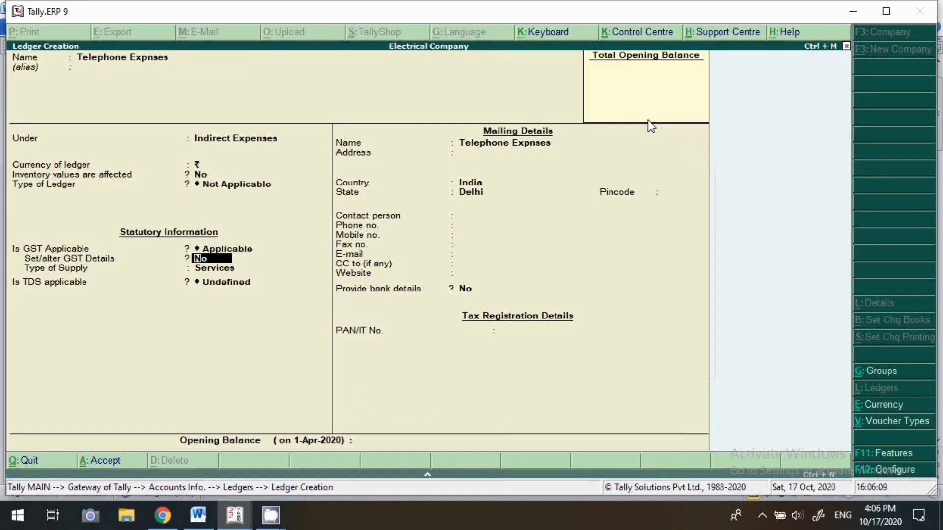
Enable GST details for the telephone ledger with nature of transaction Purchase Taxable and integrated tax 18%
key("y")
key("Return")
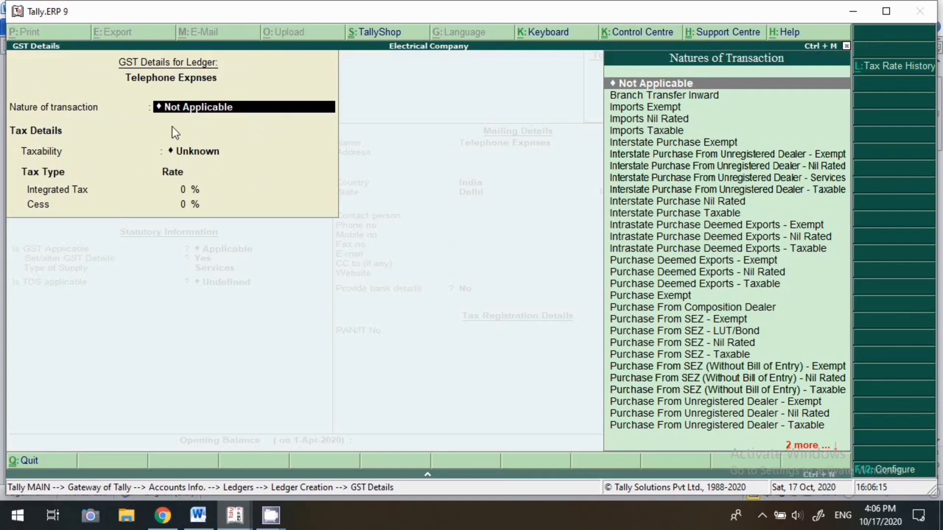
type("Pu")
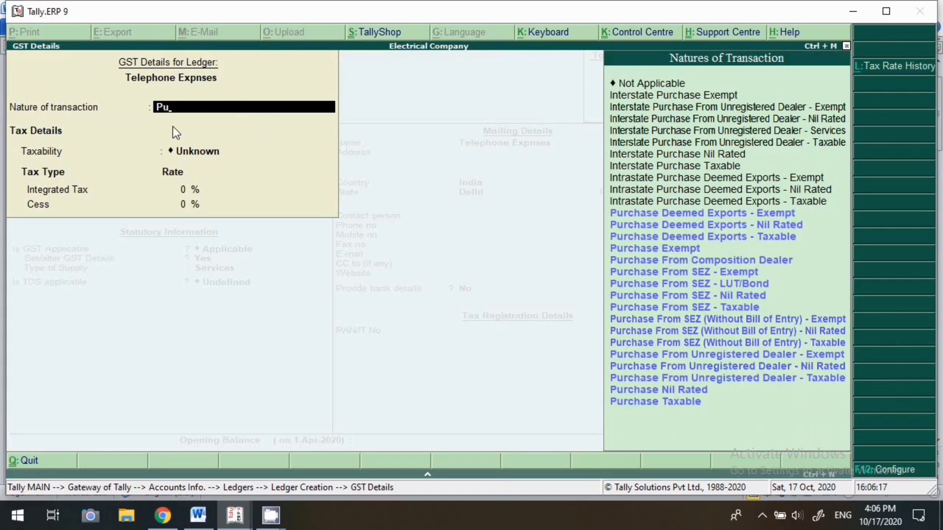
key("Down")
key("Down")
key("Down")
key("Down")
key("Down")
key("Down")
key("Down")
key("Down")
key("Down")
key("Down")
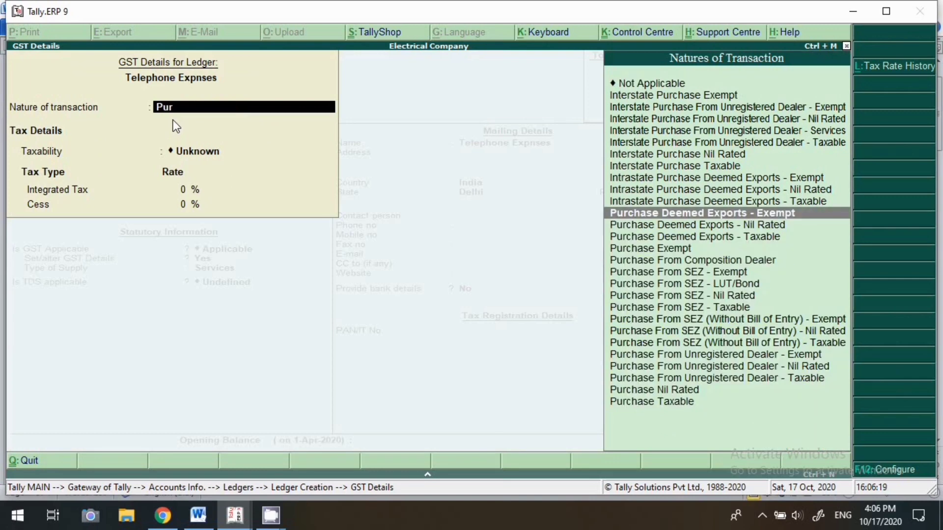
key("Down")
key("Down")
key("Down")
key("Down")
key("Down")
key("Down")
key("Down")
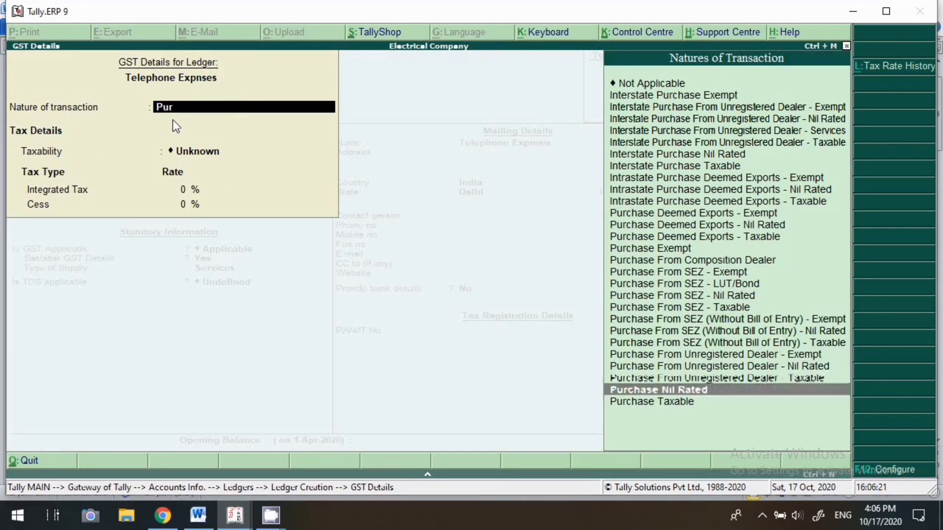
key("Return")
type("18")
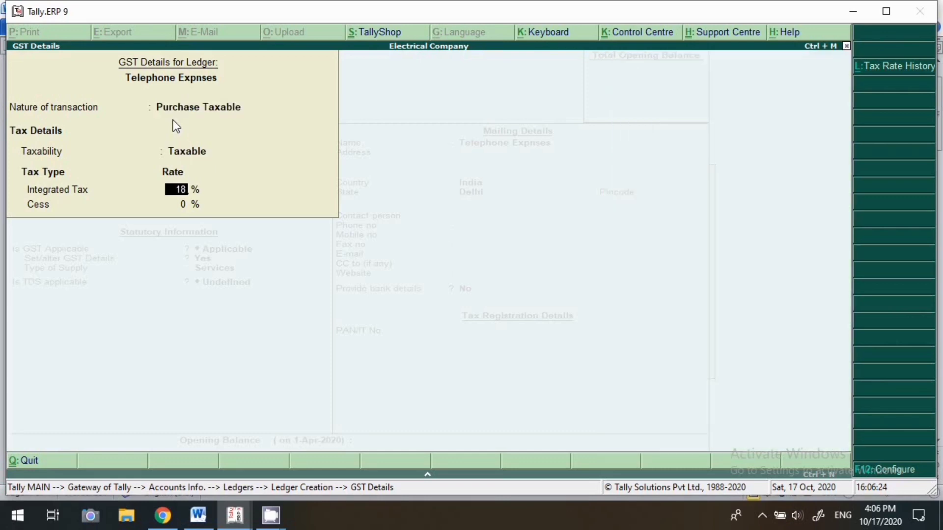
key("Return")
key("Return")
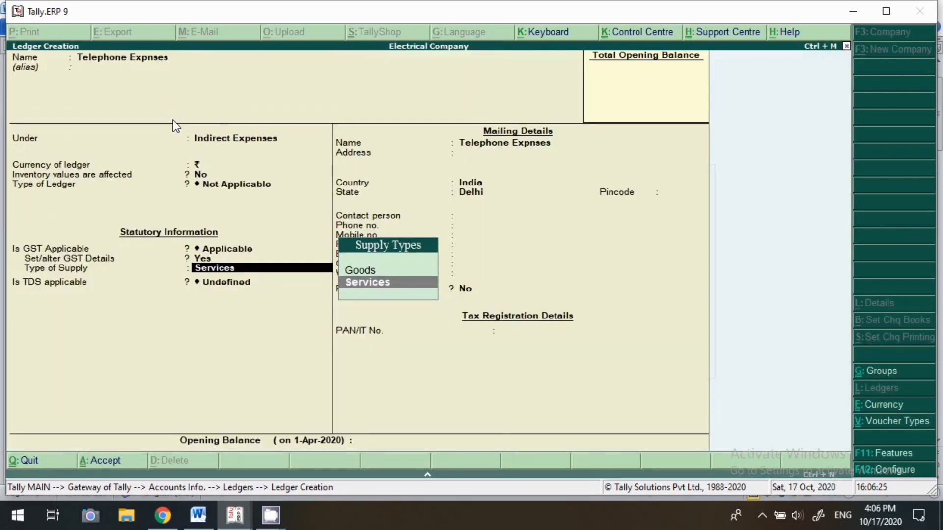
Keep the telephone ledger's supply type as Services, TDS Undefined and the default mailing details, leave the contact fields empty, and save it
key("Return")
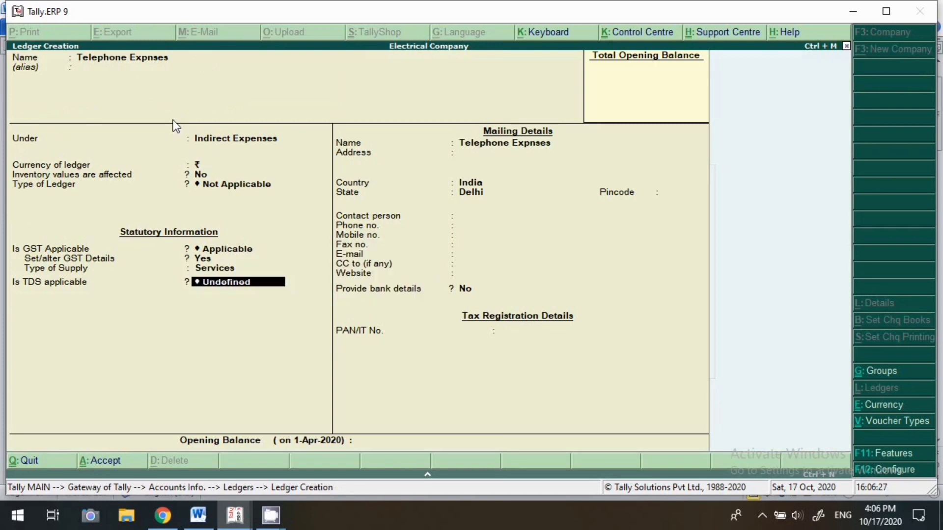
key("Return")
key("Return")
key("Return")
key("Return")
key("Return")
key("Return")
key("Return")
key("Return")
key("Return")
key("Return")
key("Return")
key("Return")
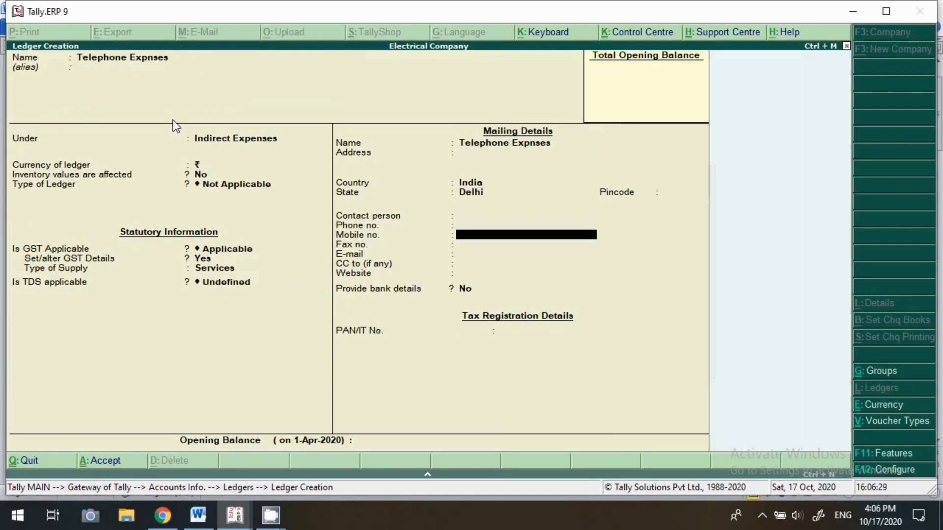
key("Return")
key("Return")
key("Return")
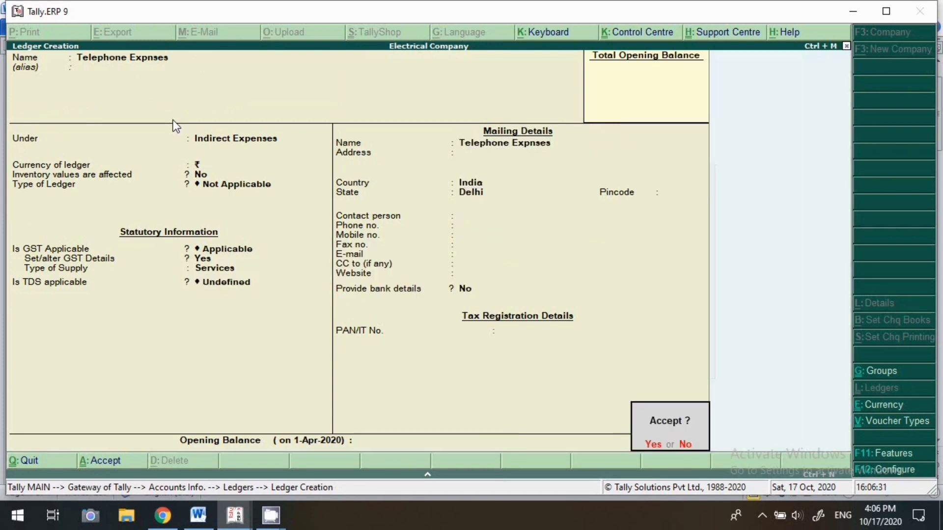
key("Return")
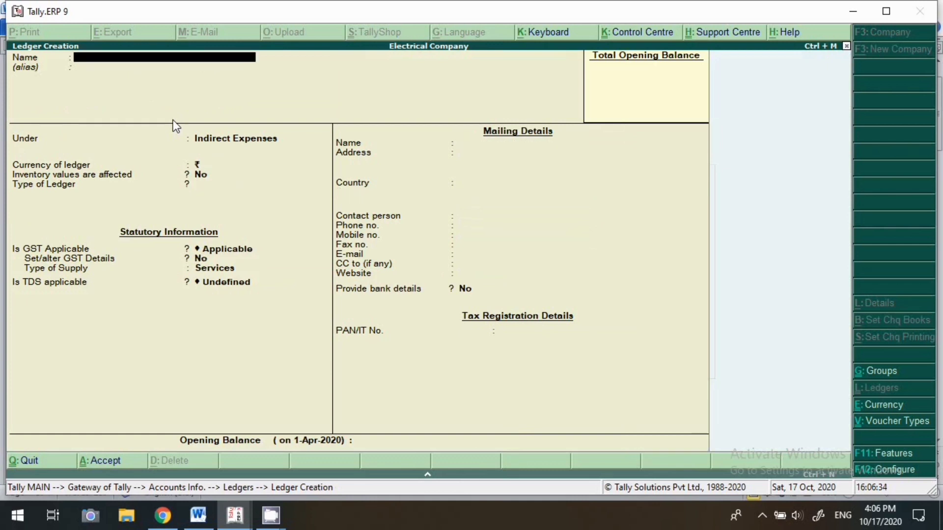
Name the next ledger Cgst without an alias, place it under Duties & Taxes, and set its duty type to GST and tax type to Central Tax
type("Cgst")
key("Return")
key("Return")
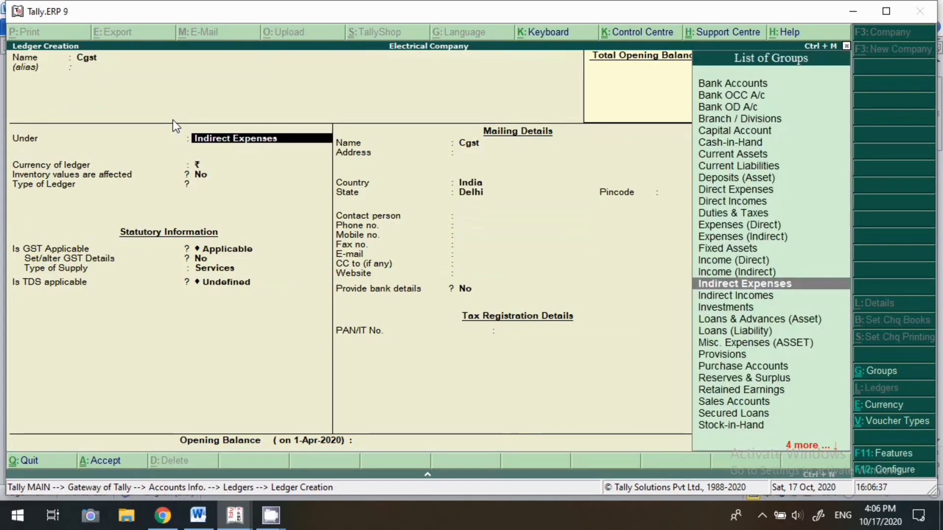
type("du")
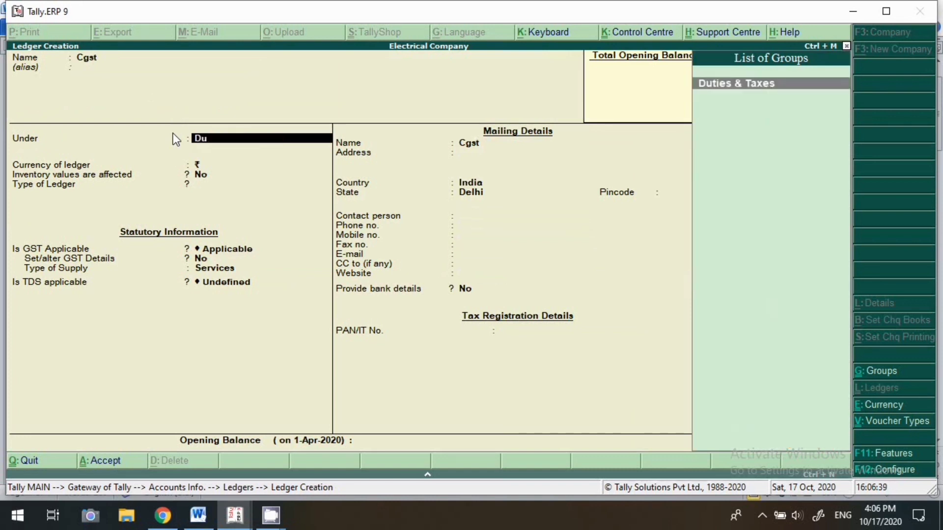
key("Return")
key("Return")
key("Up")
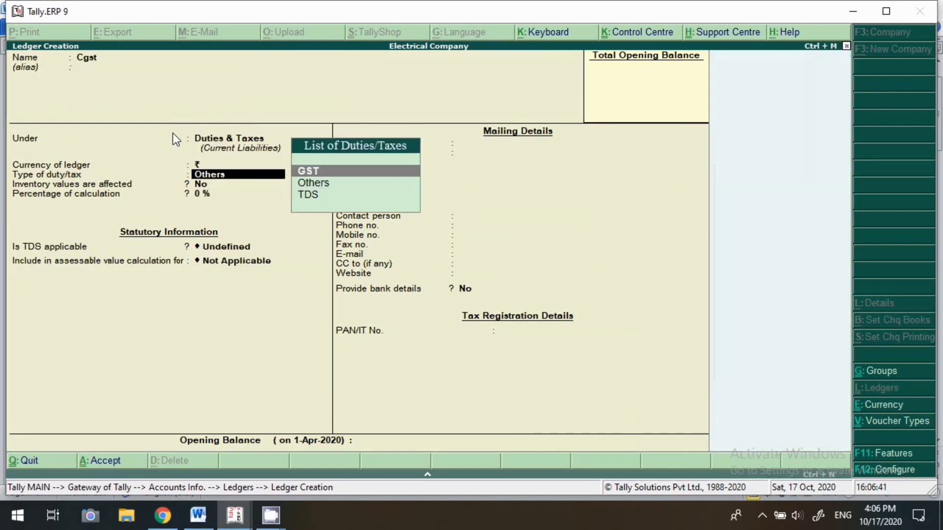
key("Return")
key("Return")
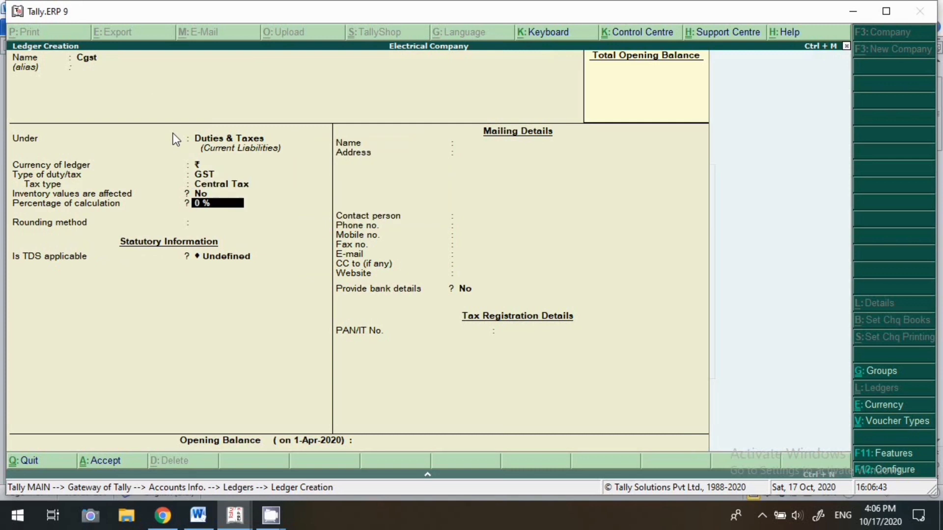
Keep Cgst's 0% calculation, Not Applicable rounding and Undefined TDS, leave the opening balance empty, and save the ledger
key("Return")
key("Return")
key("Return")
key("Return")
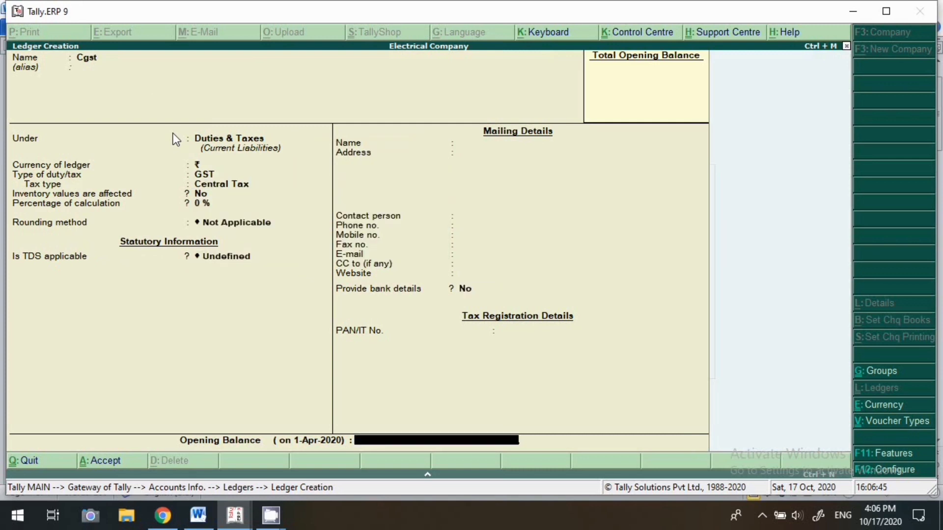
key("Return")
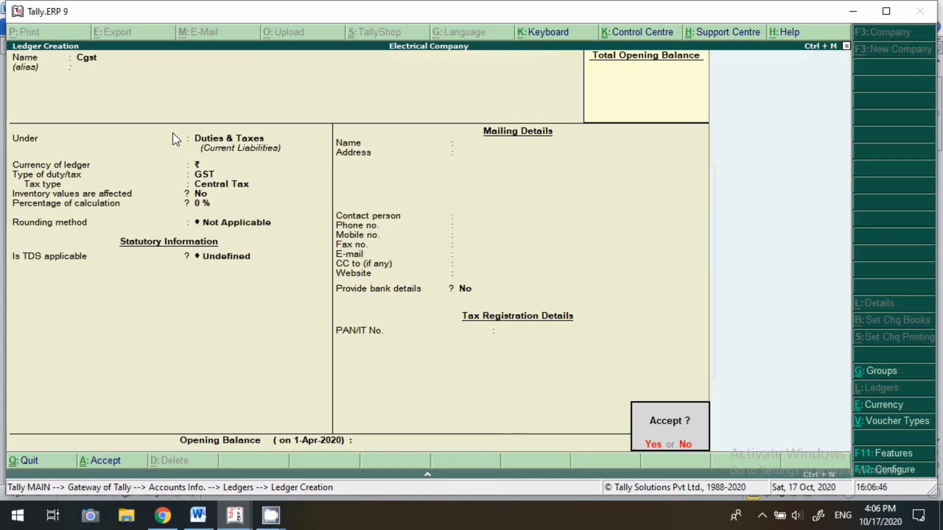
key("Return")
Name the next ledger Sgst under Duties & Taxes, and set its duty type to GST and tax type to State Tax
type("Sgst")
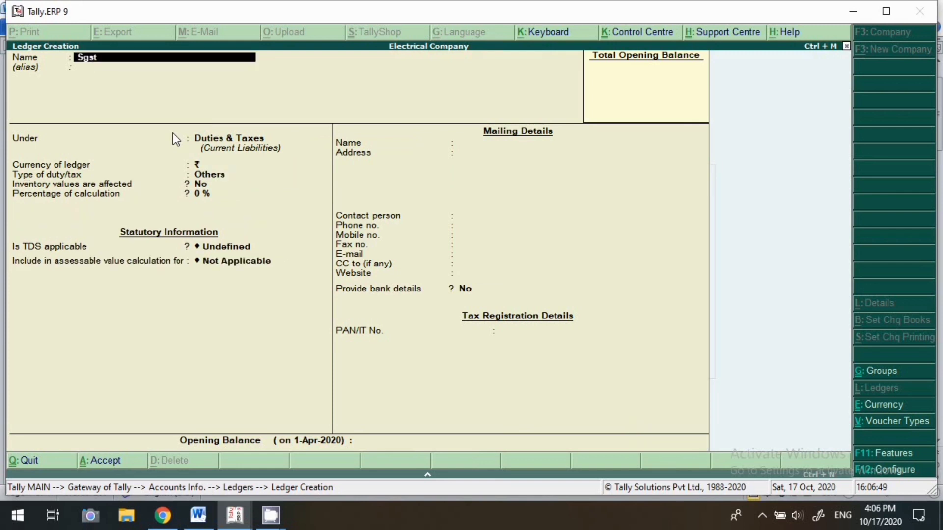
key("Return")
key("Return")
key("Return")
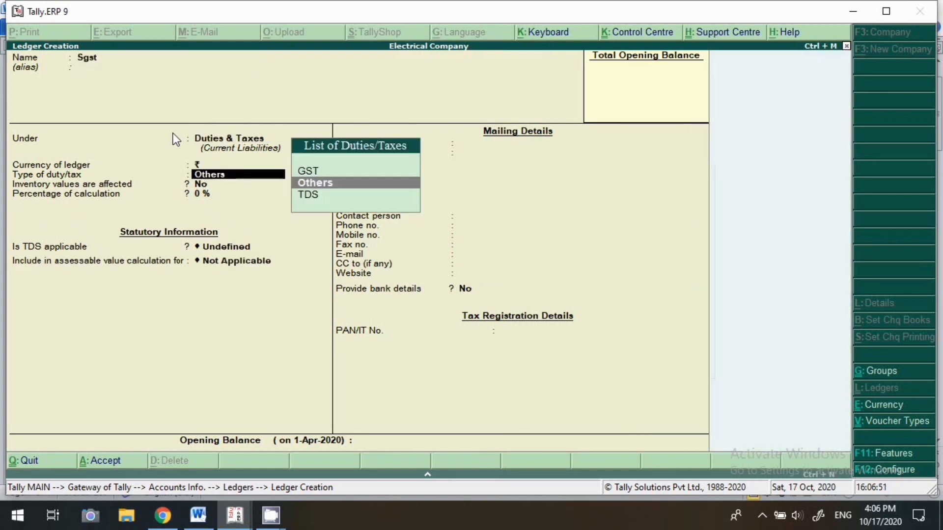
key("Up")
key("Return")
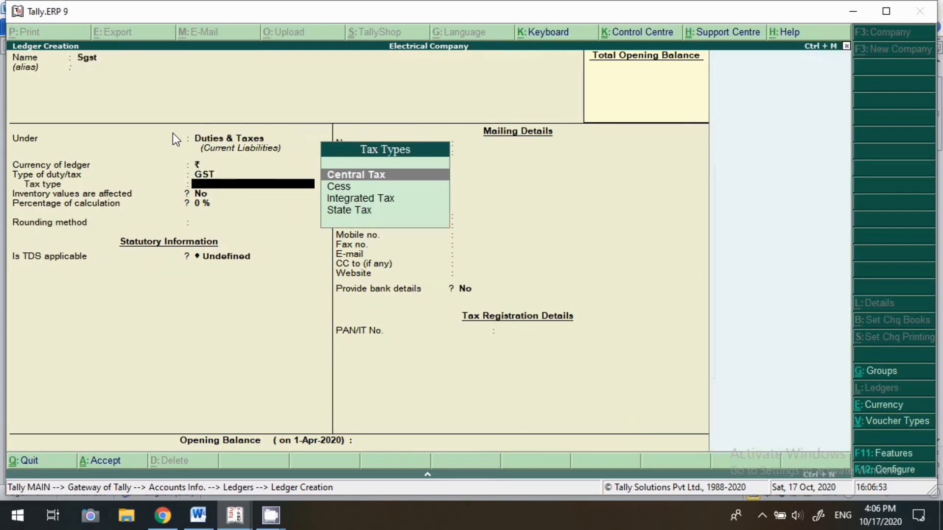
key("Down")
key("Down")
key("Down")
key("Return")
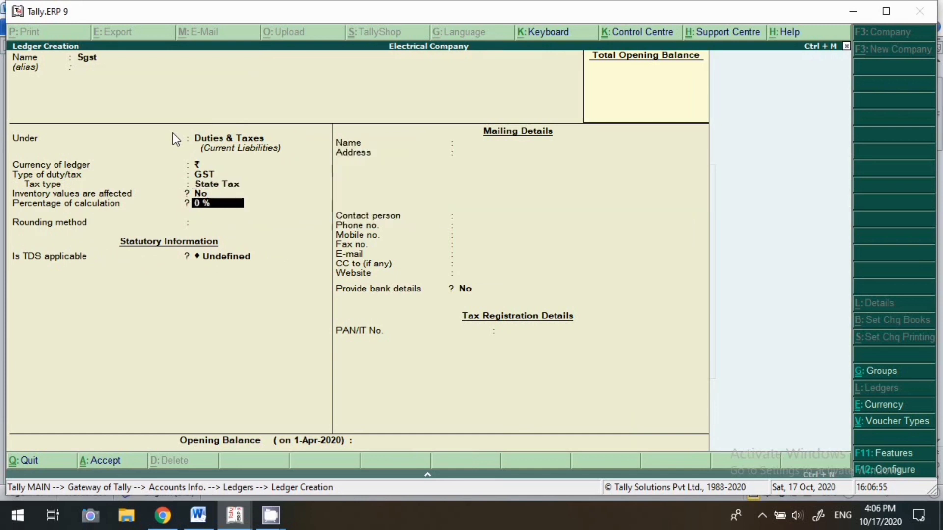
Save the Sgst ledger with 0% calculation, rounding Not Applicable, TDS Undefined and no opening balance
key("Return")
key("Return")
key("Return")
key("Return")
key("Return")
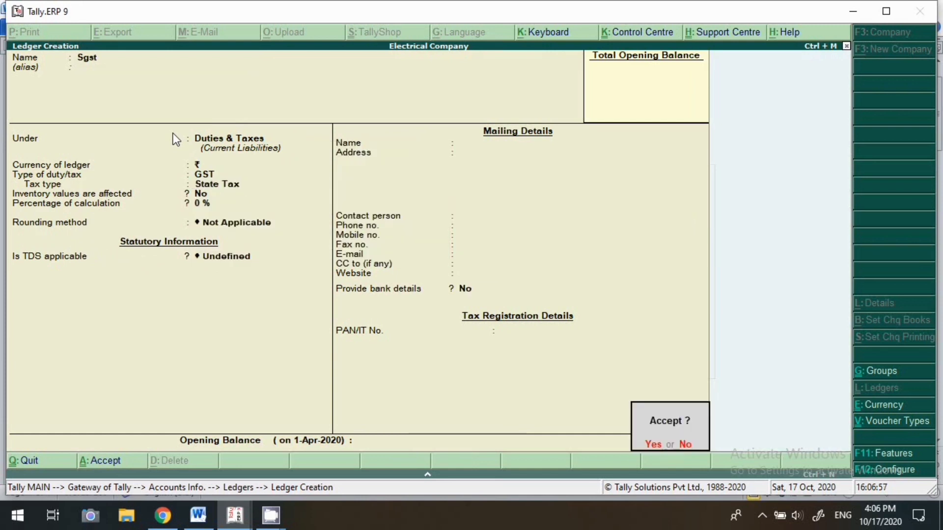
key("Return")
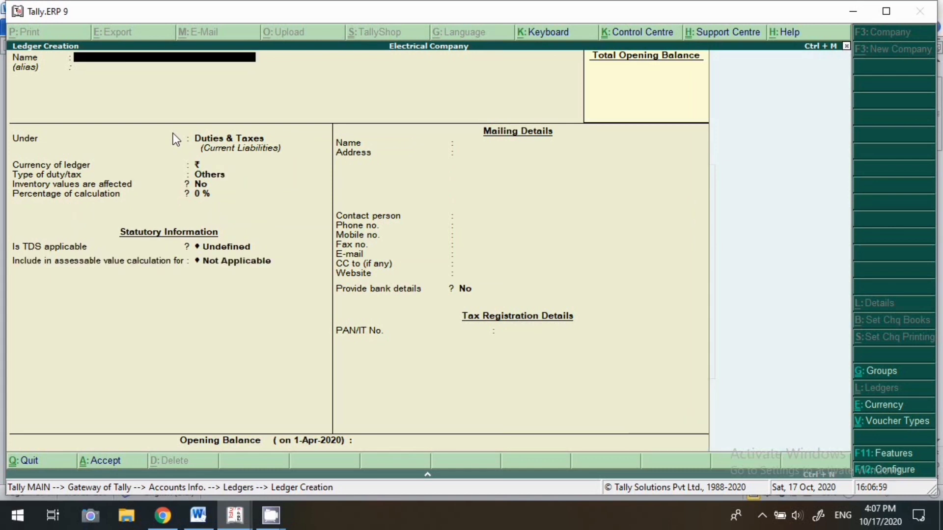
Name the next ledger Igst under Duties & Taxes, and set its duty type to GST and tax type to Integrated Tax
type("Igst")
key("Return")
key("Return")
key("Return")
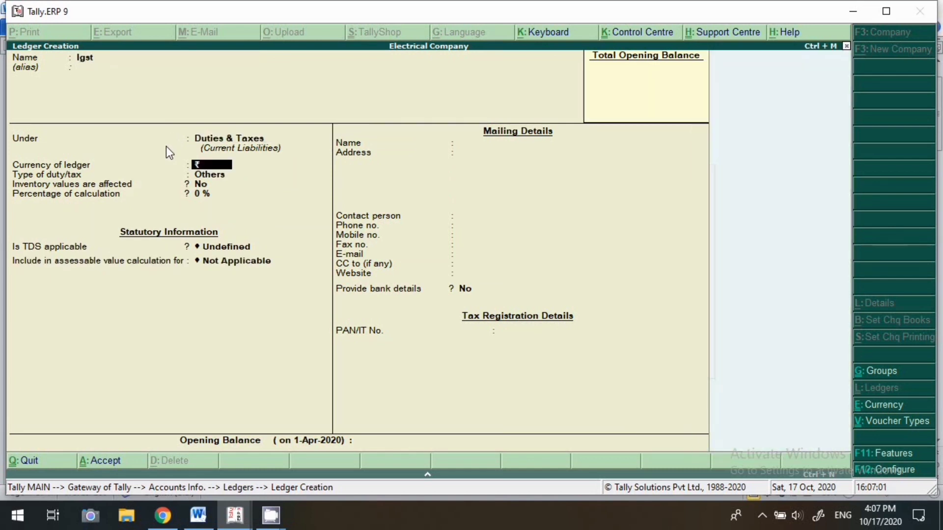
key("Return")
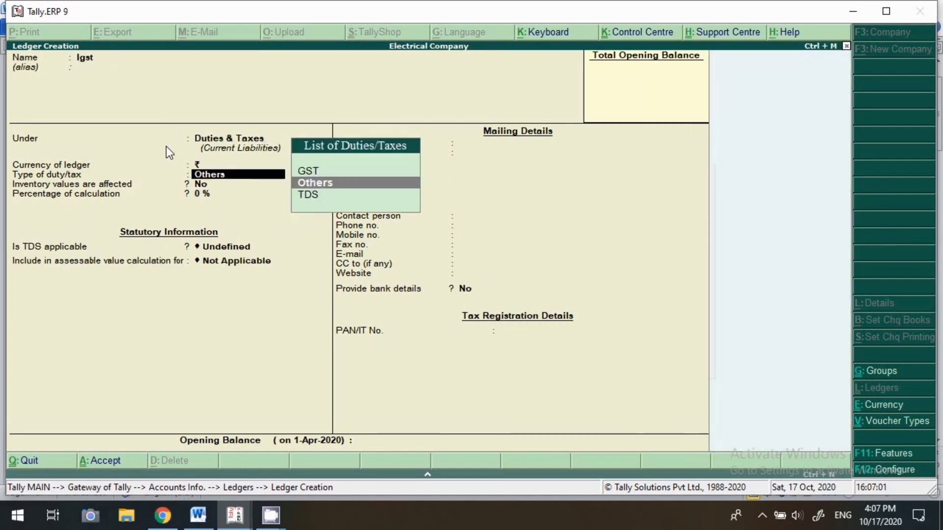
key("Up")
key("Return")
key("Down")
key("Down")
key("Return")
Accept Igst's default calculation, rounding and TDS values without an opening balance, and save the ledger
key("Return")
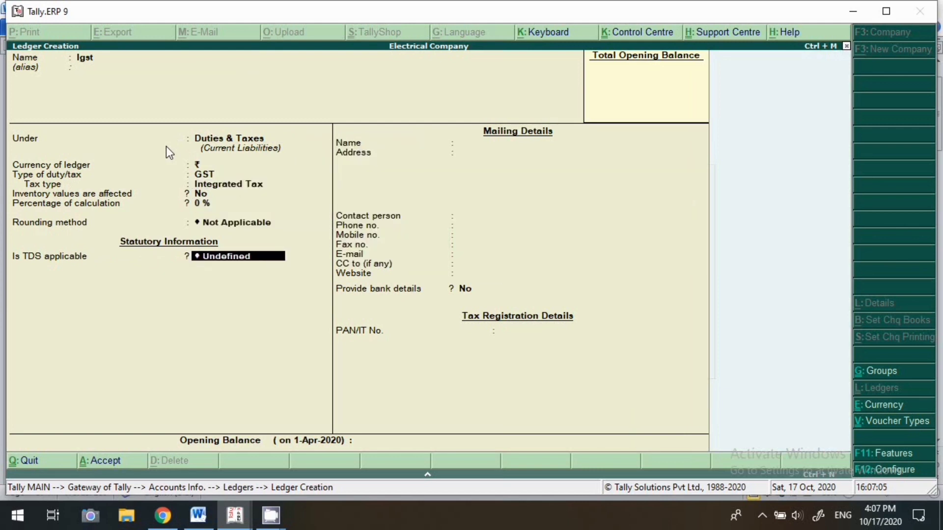
key("Return")
key("Return")
key("Return")
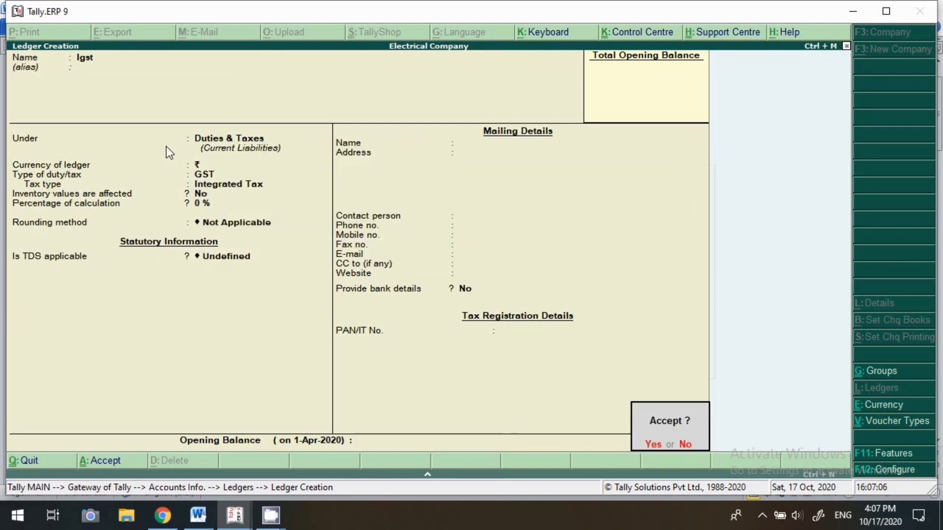
key("Return")
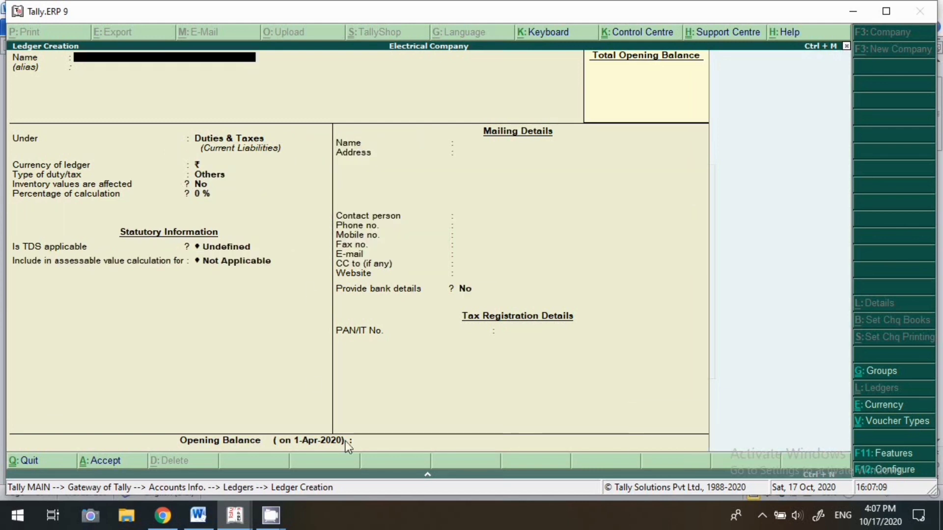
Check the telephone bill entry notes in Word, return to Tally, and name a new ledger Telephone Expenses Payable under Current Liabilities
left_click(197, 513)
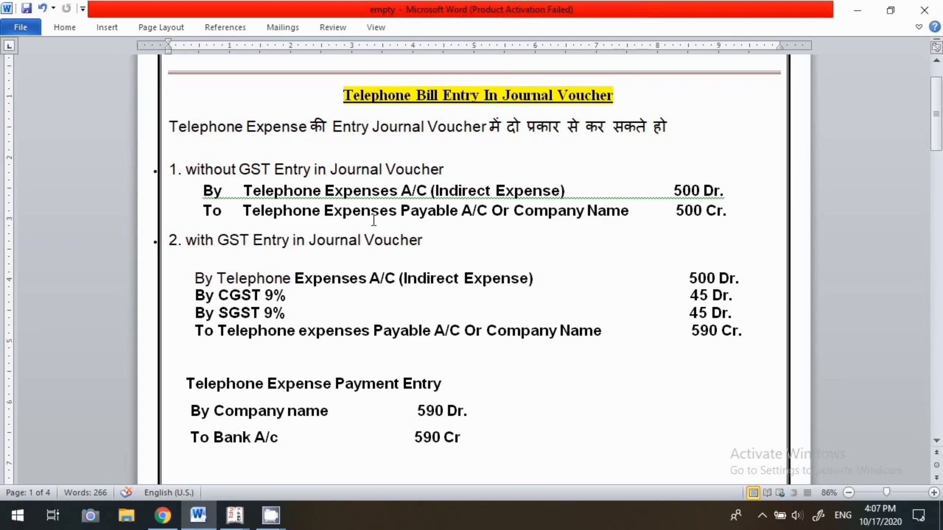
key("alt+Tab")
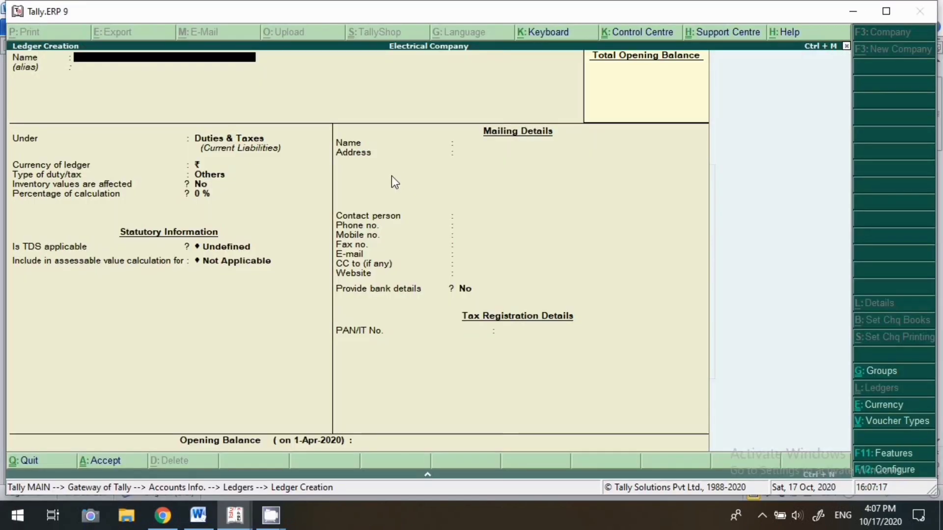
type("Tele")
type("phone e")
type("xpenses")
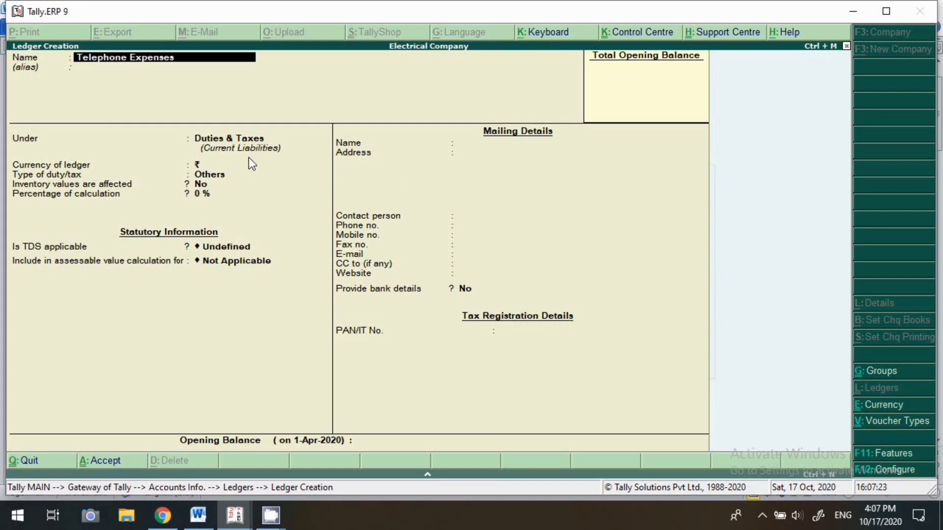
type(" Payable")
key("Return")
key("Return")
type("Cu")
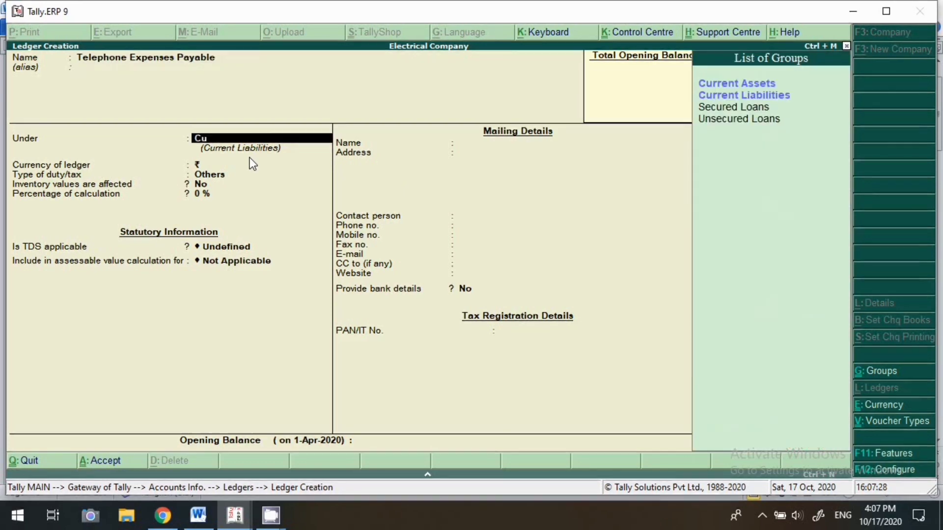
key("Return")
key("Return")
key("Return")
key("Return")
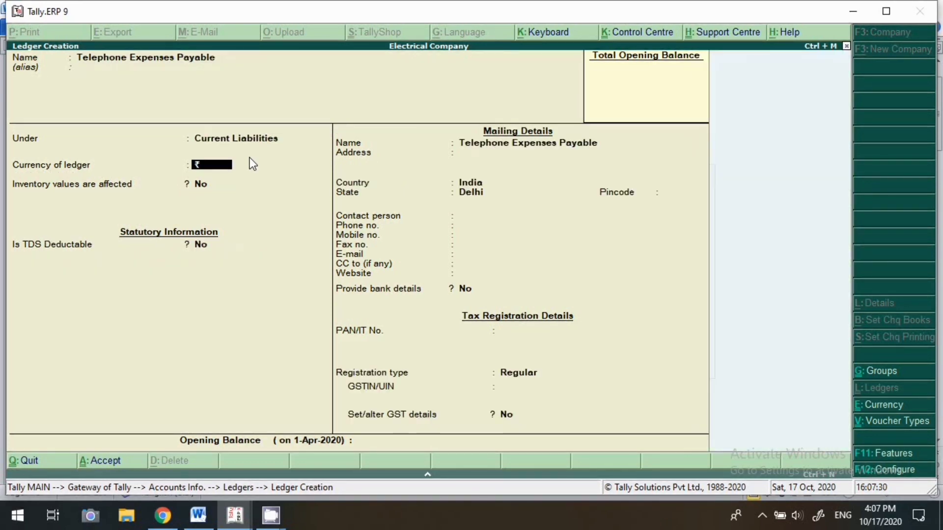
Keep the payable ledger's default TDS, mailing (India, Delhi) and Regular registration details, leave the contact fields empty, and save it
key("Return")
key("Return")
key("Return")
key("Return")
key("Return")
key("Return")
key("Return")
key("Return")
key("Return")
key("Return")
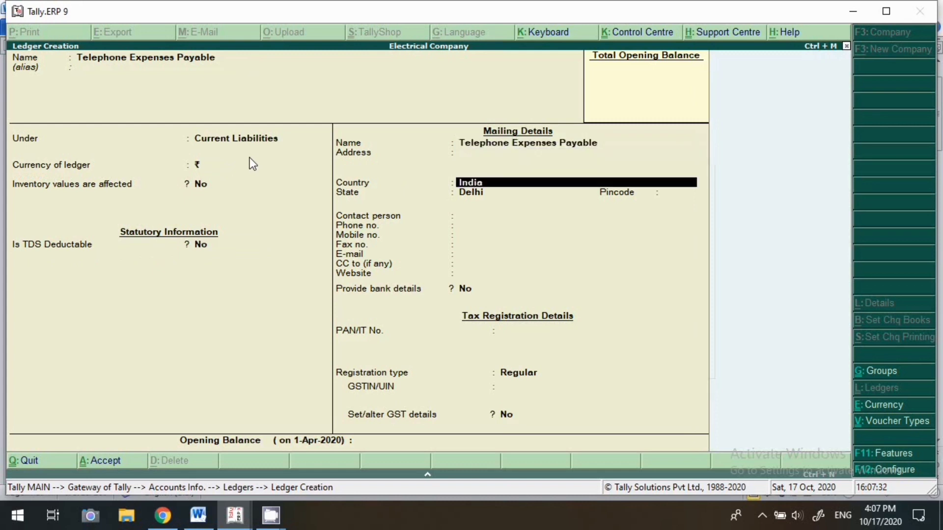
key("Return")
key("Return")
key("Return")
key("Return")
key("Return")
key("Return")
key("Return")
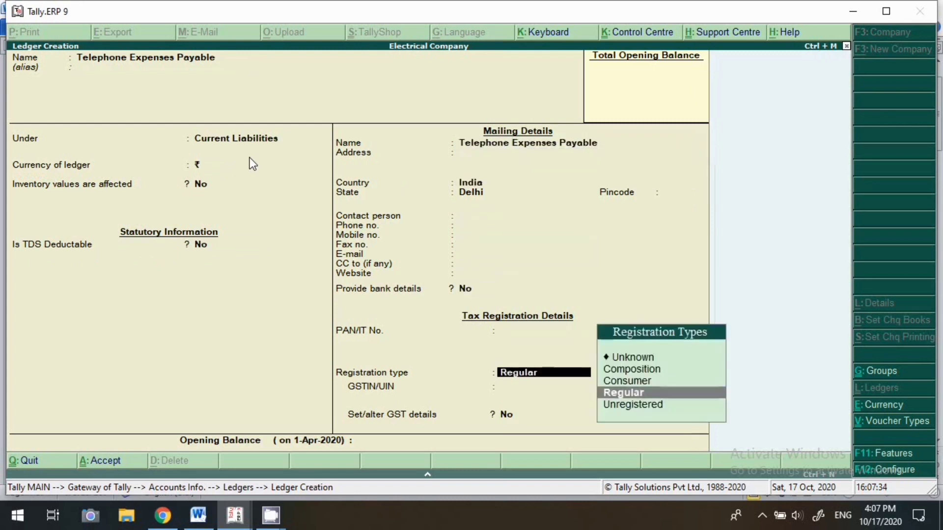
key("Return")
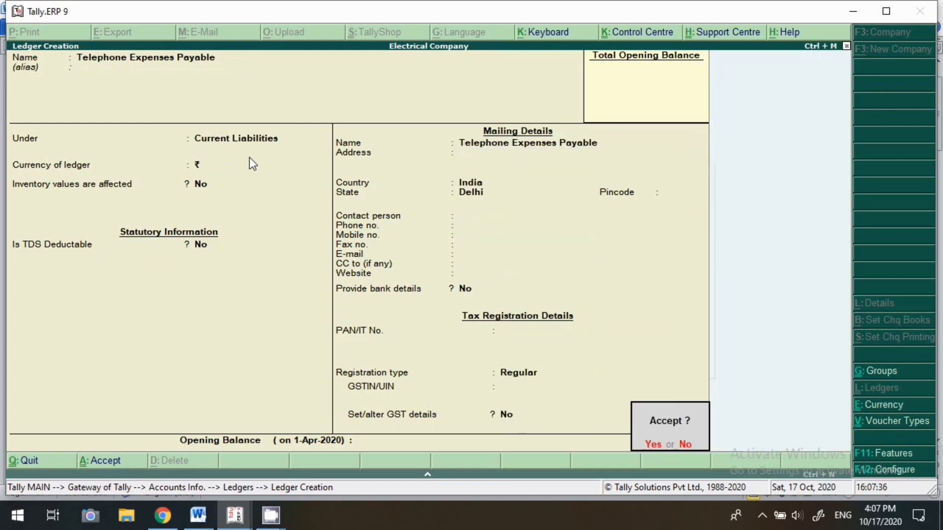
key("Return")
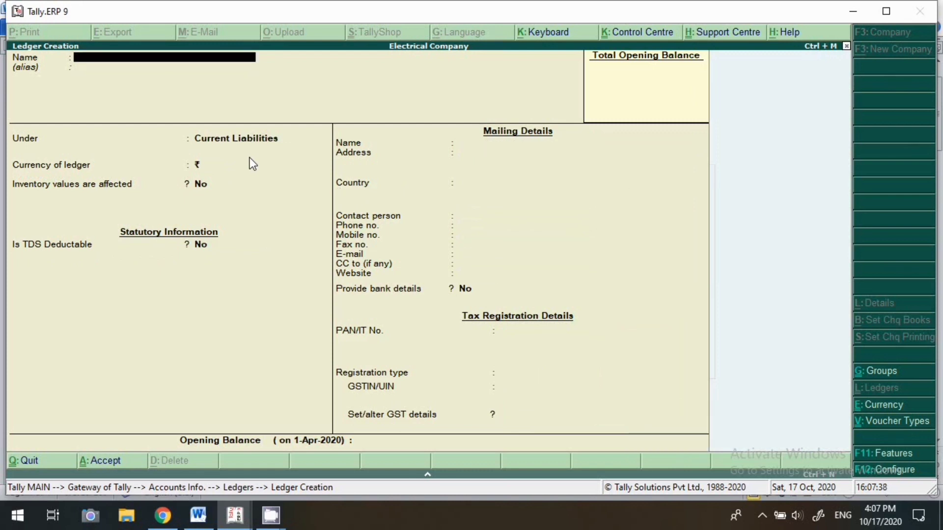
Leave ledger creation and start a journal voucher dated 17-10-2020
key("Escape")
key("Escape")
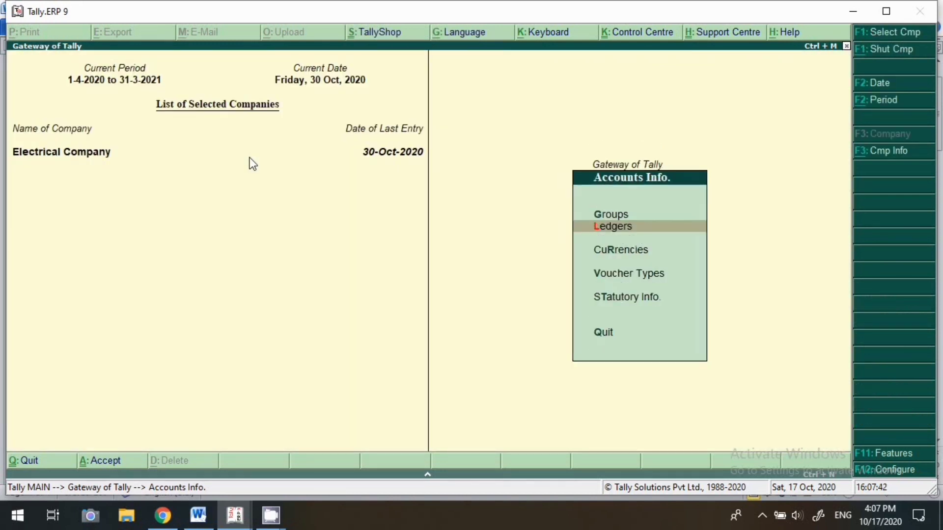
key("Escape")
key("v")
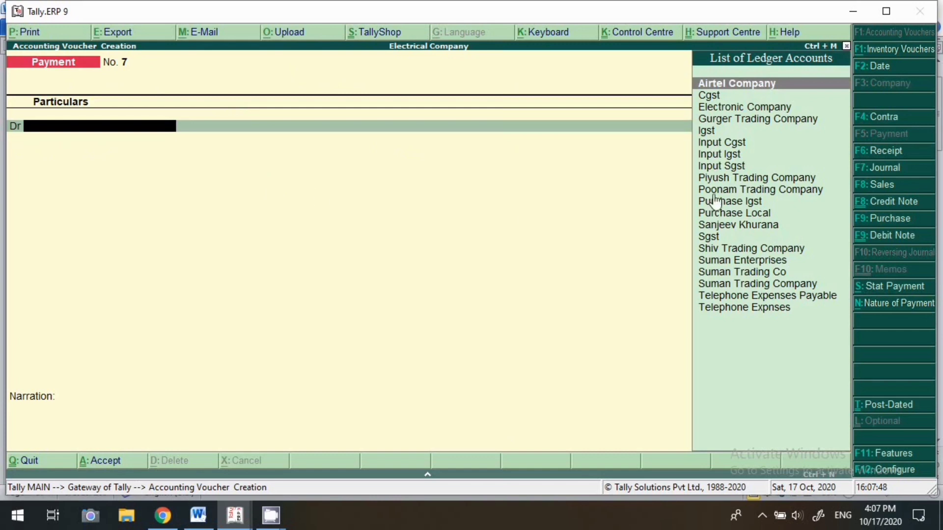
left_click(893, 172)
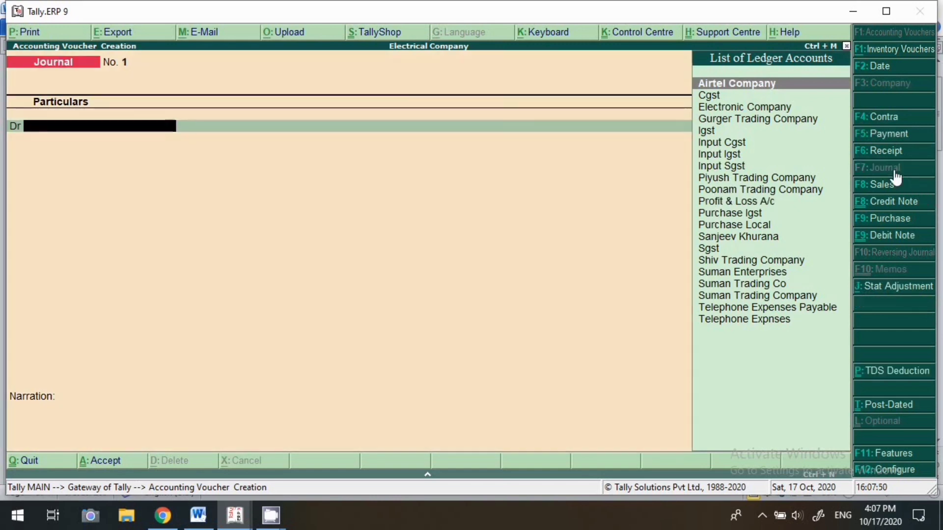
key("F2")
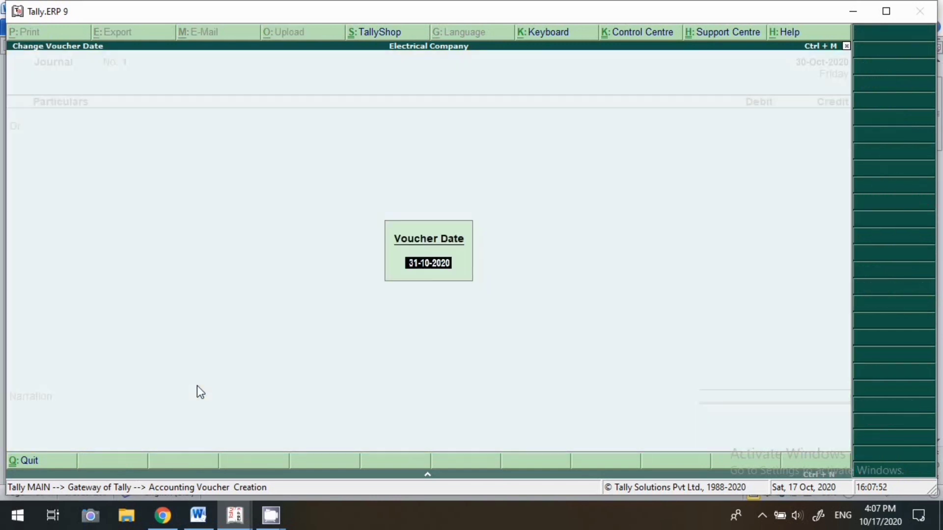
type("17.10")
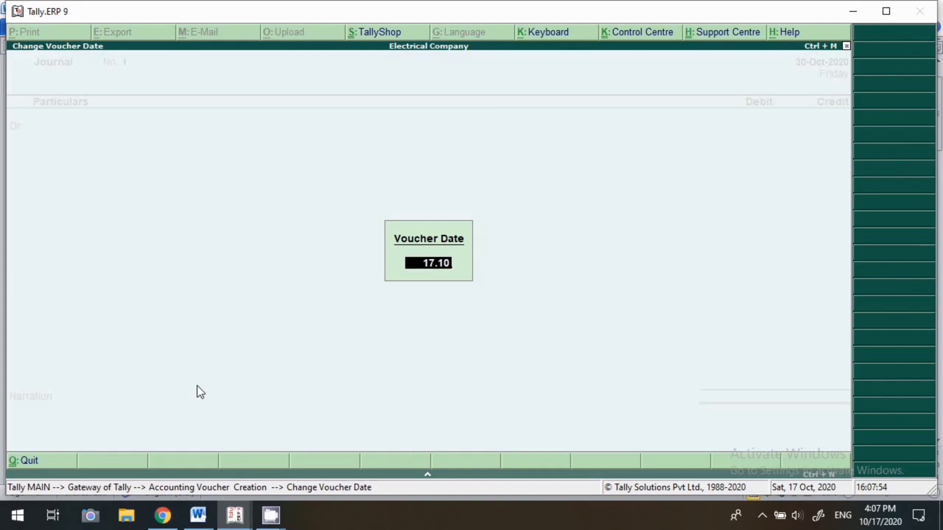
key("Return")
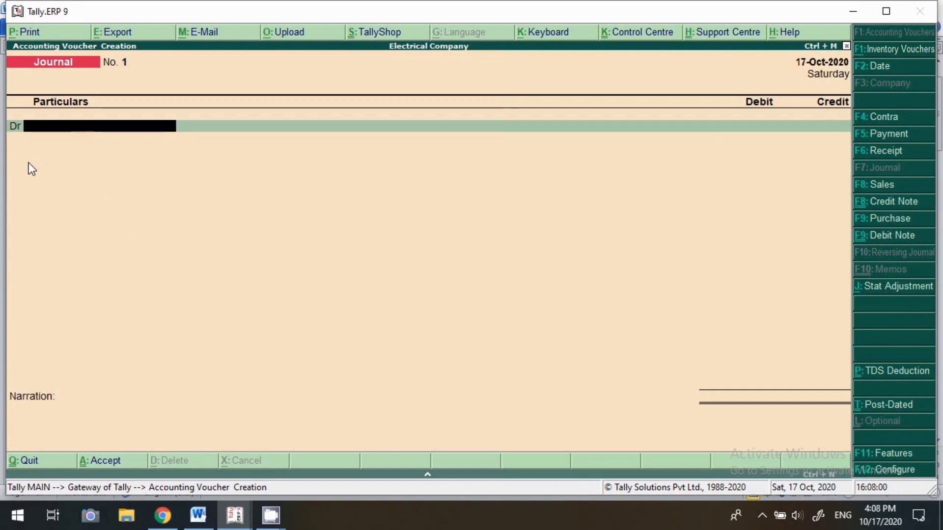
Debit the Telephone Expnses ledger with 500 in the journal voucher
type("Tele")
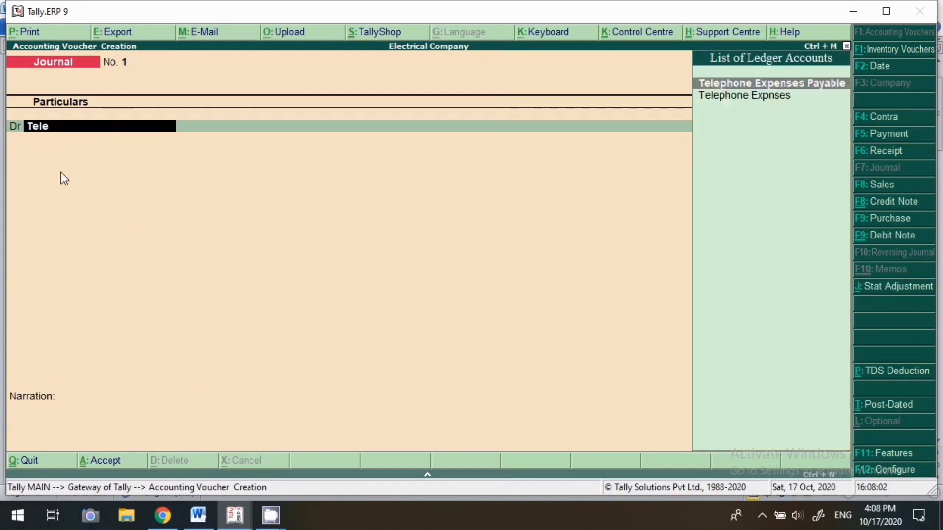
key("Down")
key("Return")
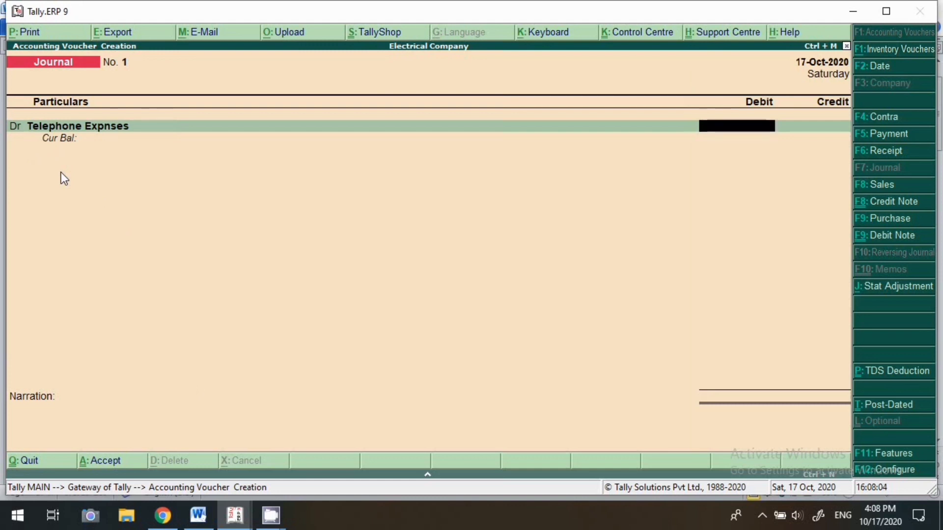
type("500")
key("Return")
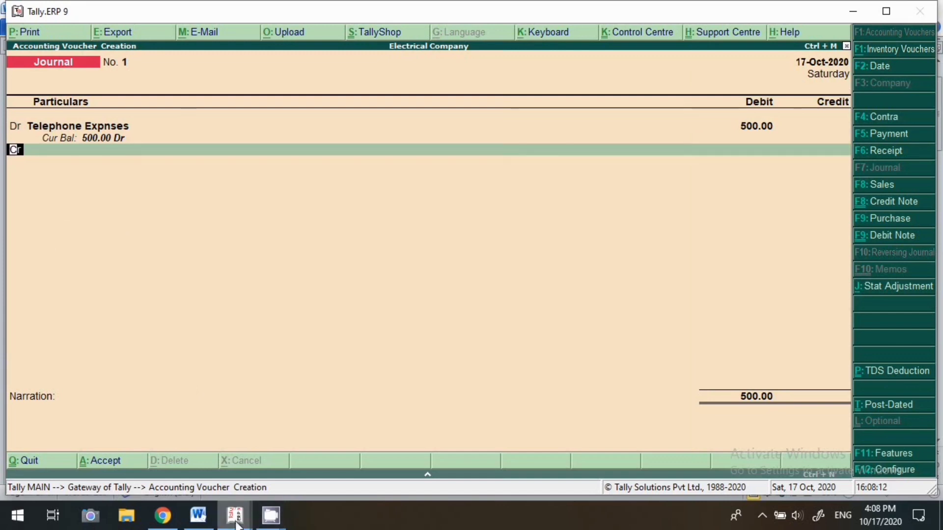
Check the without-GST telephone entry in the Word notes, ignore its grammar flag, and return to Tally
left_click(198, 515)
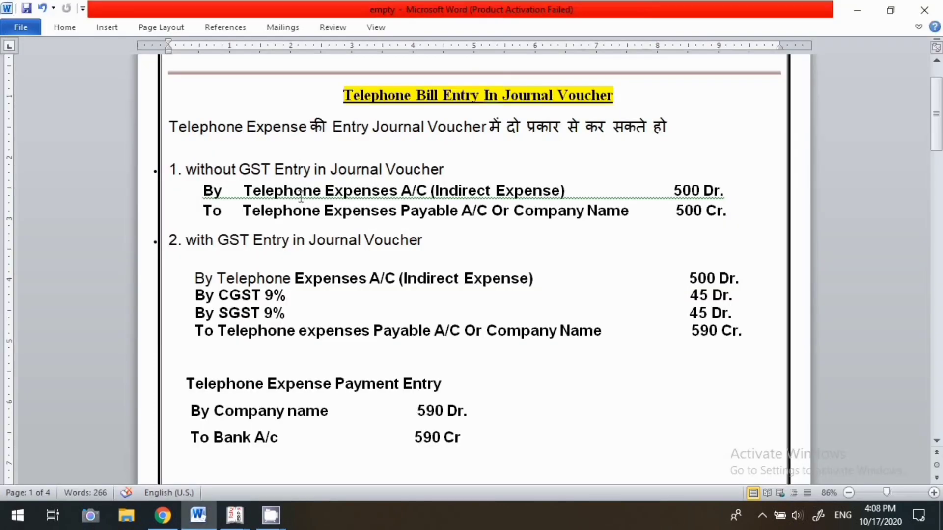
right_click(359, 199)
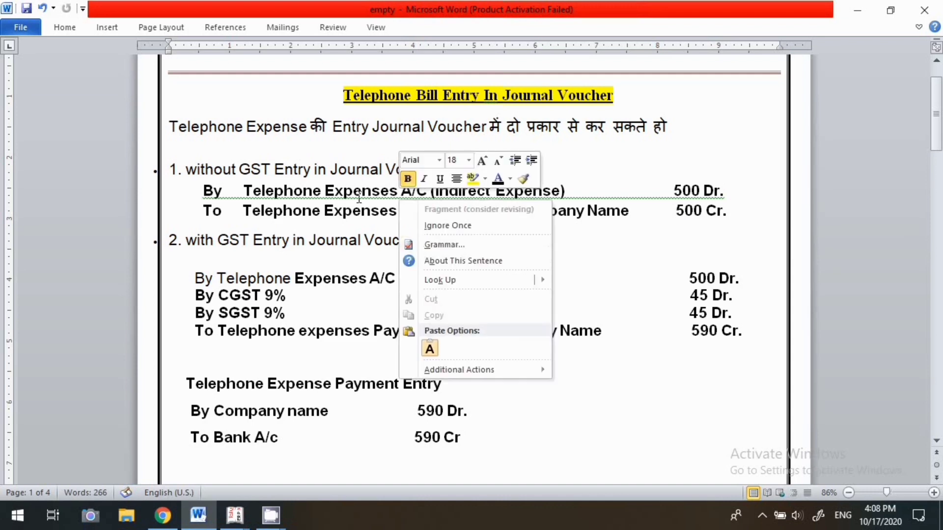
left_click(444, 225)
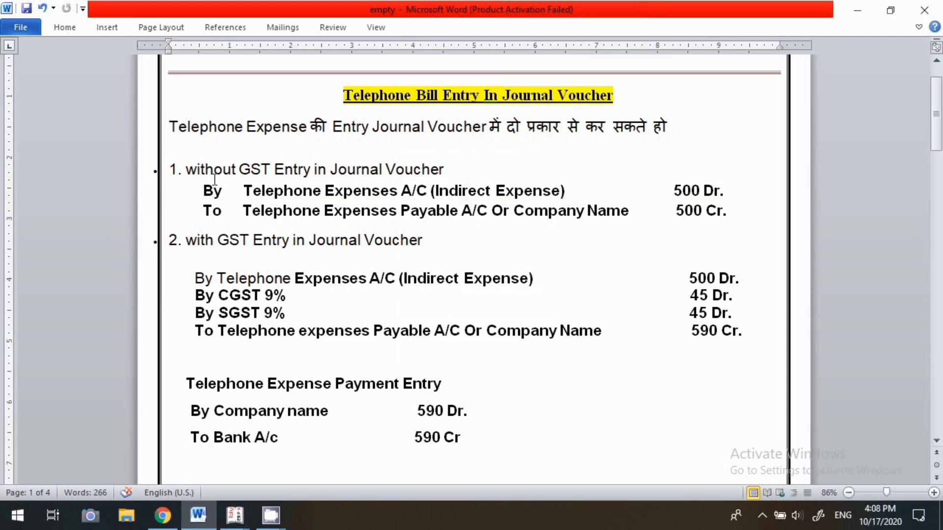
key("alt+Tab")
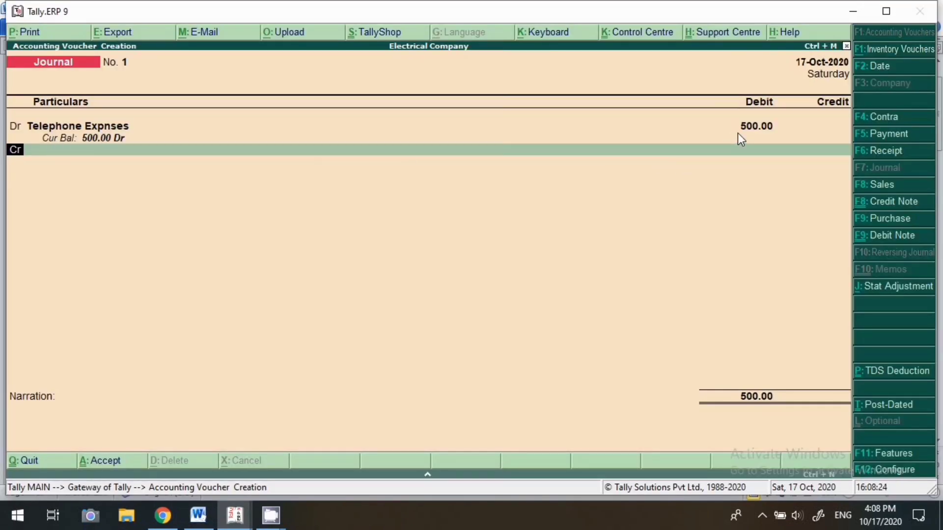
Credit Airtel Company with 500 and record the bill-wise detail as New Ref 1 for the full amount
key("Return")
type("Ai")
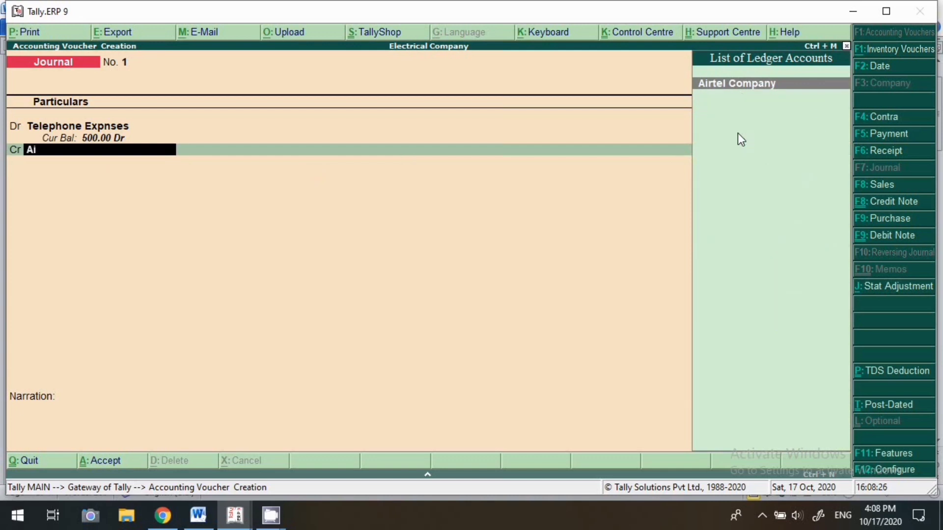
key("Return")
key("Return")
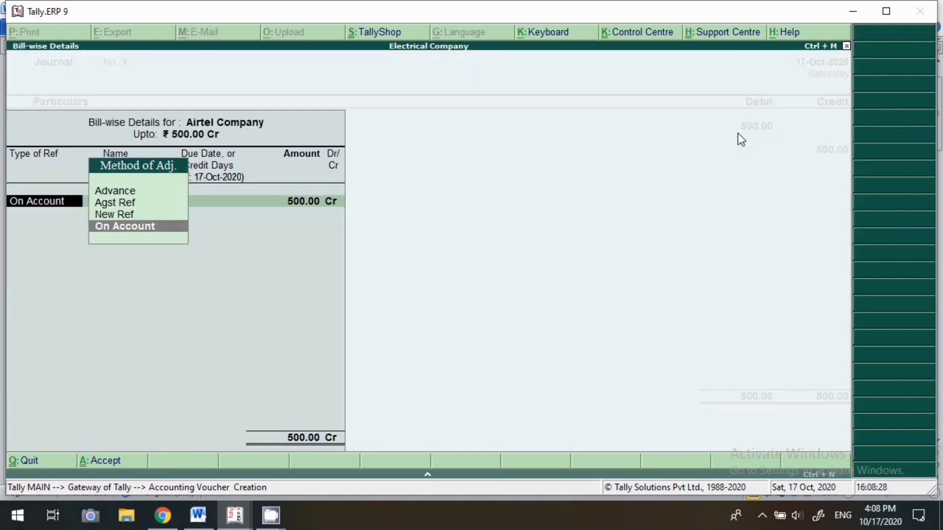
key("Up")
key("Return")
type("1")
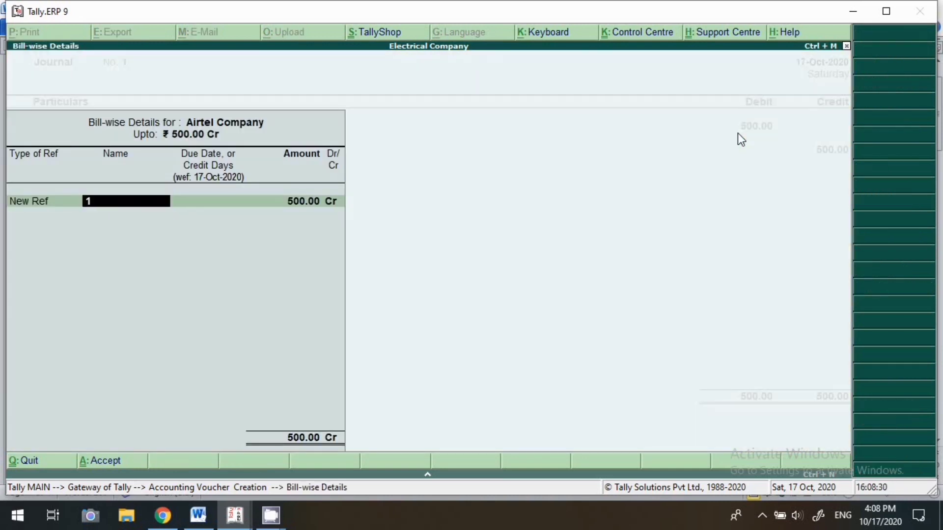
key("Return")
key("Return")
key("Return")
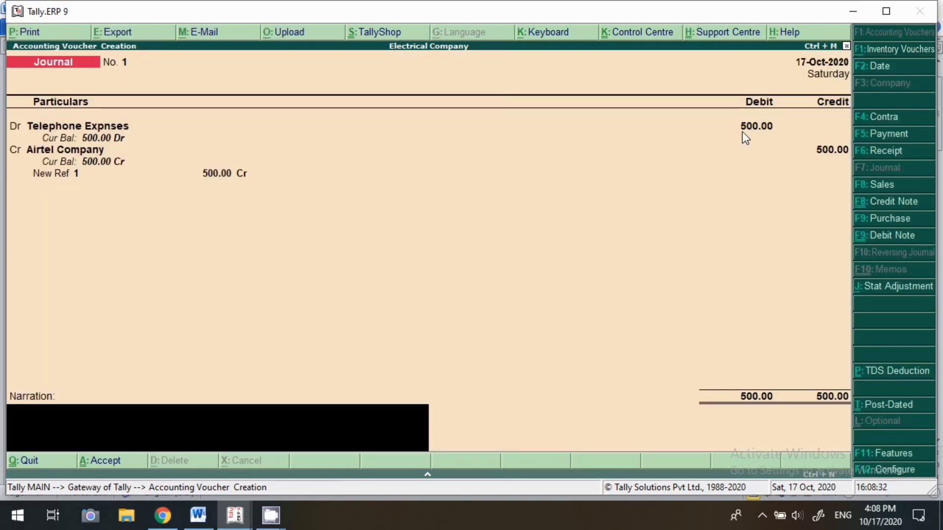
Enter the narration "bill for the month of sep" and save the journal voucher
type("being b")
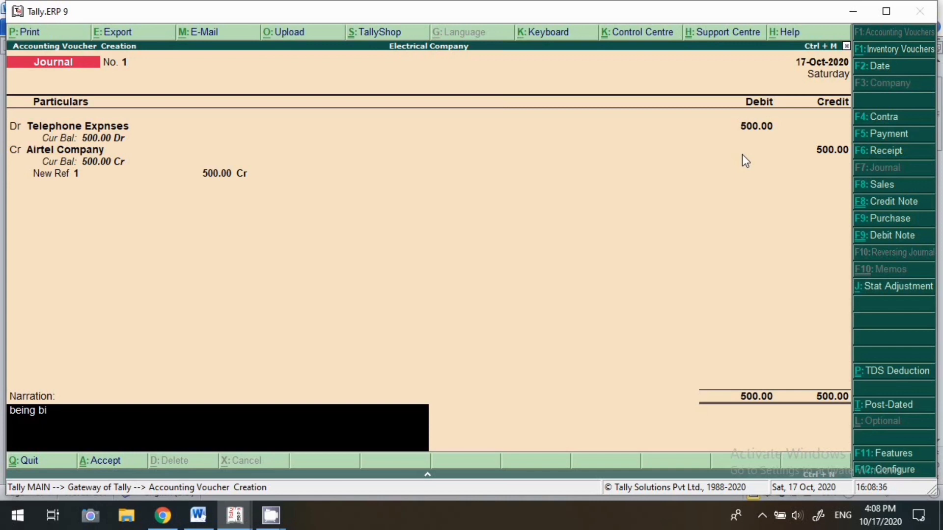
type("i")
key("BackSpace")
key("BackSpace")
key("BackSpace")
key("BackSpace")
key("BackSpace")
key("BackSpace")
key("BackSpace")
type("ill for the month o")
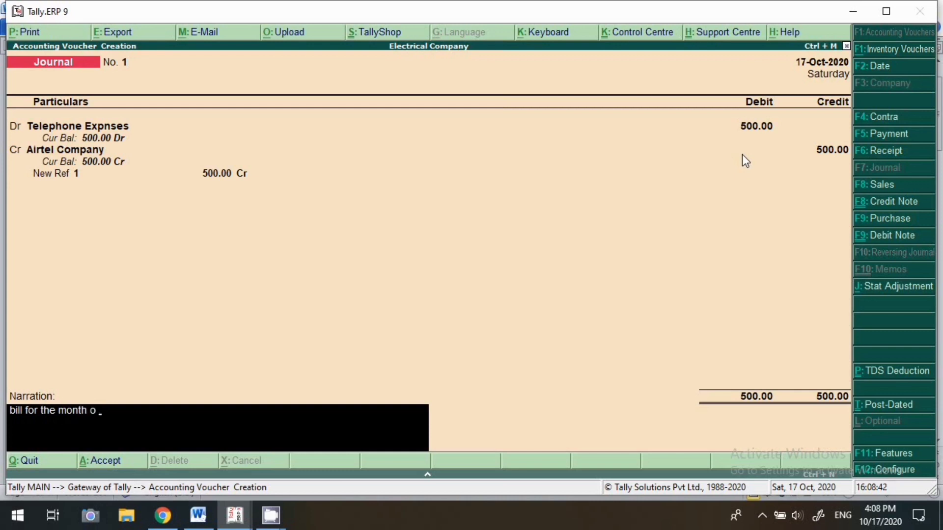
type("f")
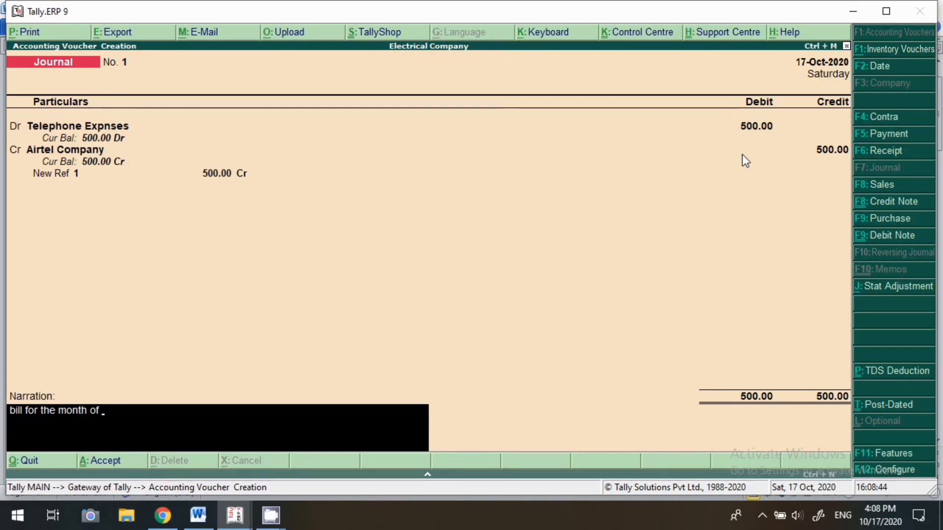
type(" sep")
key("Return")
key("Return")
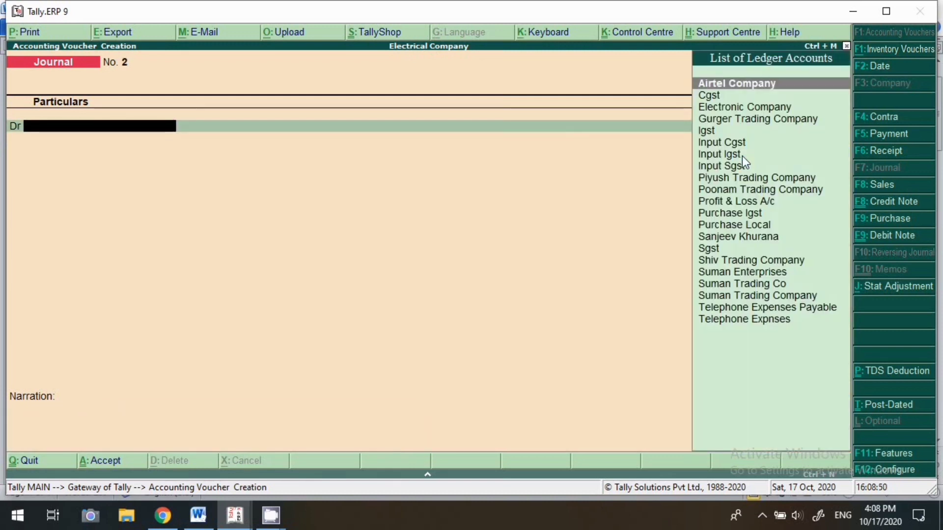
Leave voucher entry and display the Telephone Expnses ledger from the account books
key("Escape")
key("Return")
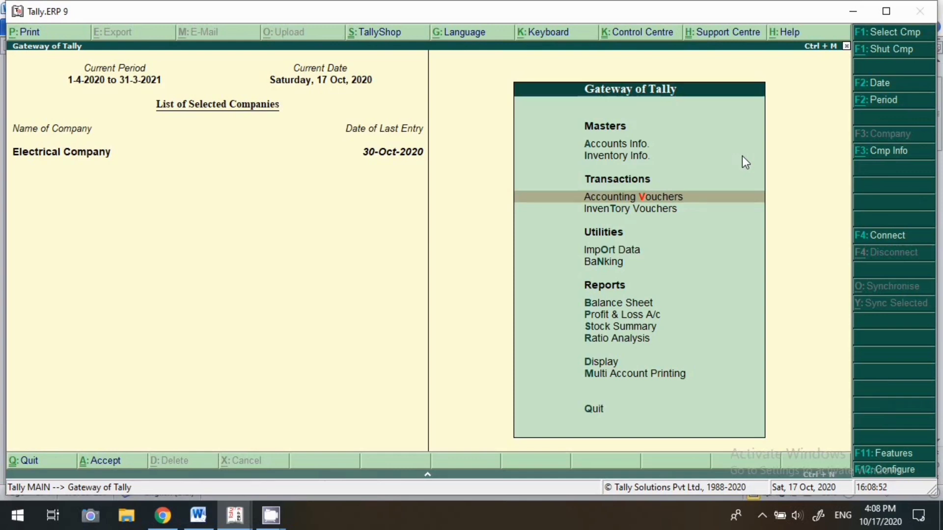
type("dalTele")
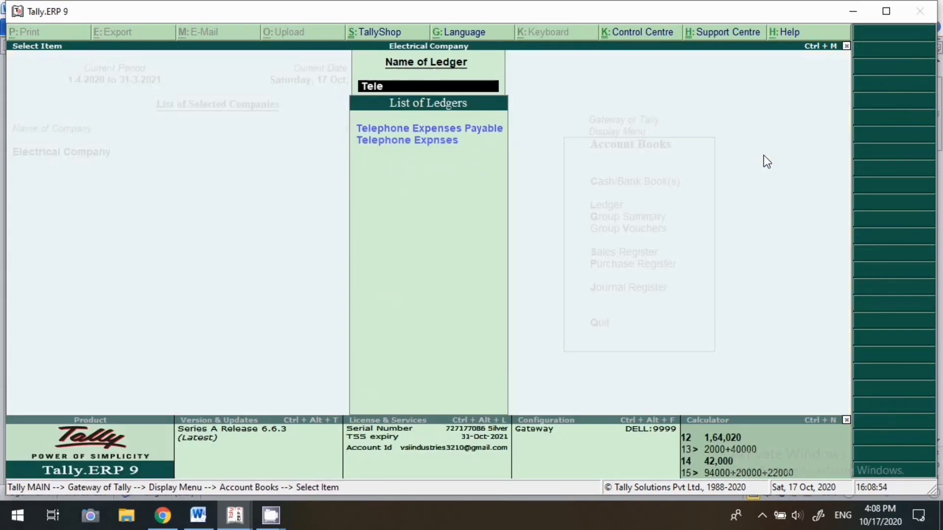
key("Down")
key("Return")
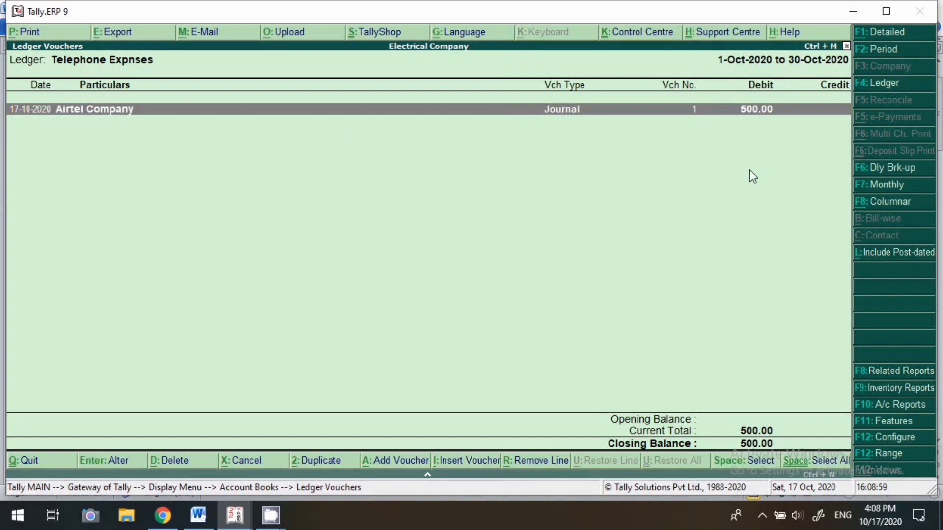
Add a voucher from the ledger report, make it a payment voucher, and date it 18-10-2020
key("alt+a")
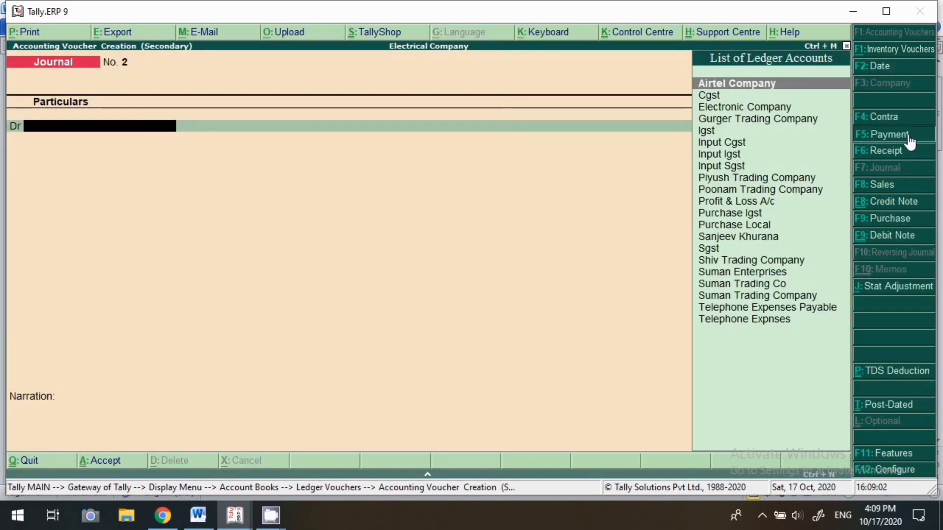
left_click(908, 138)
key("F2")
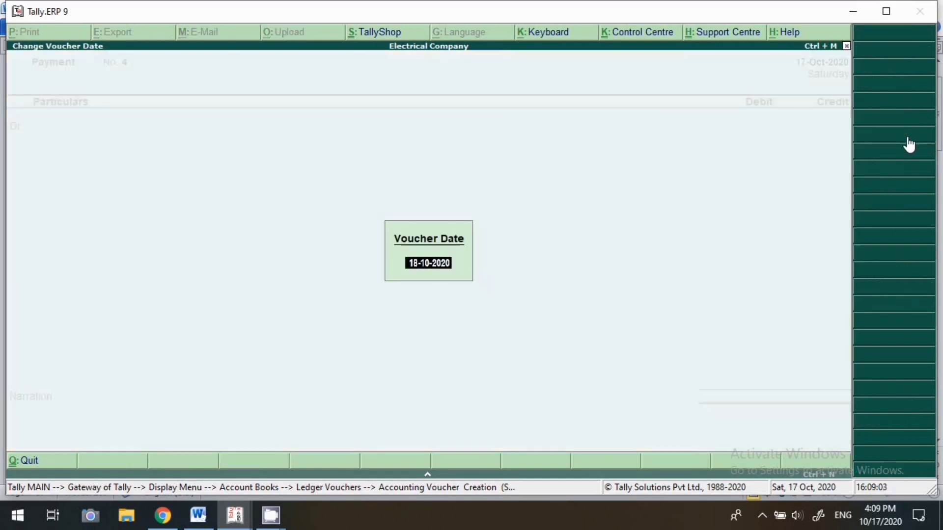
key("Return")
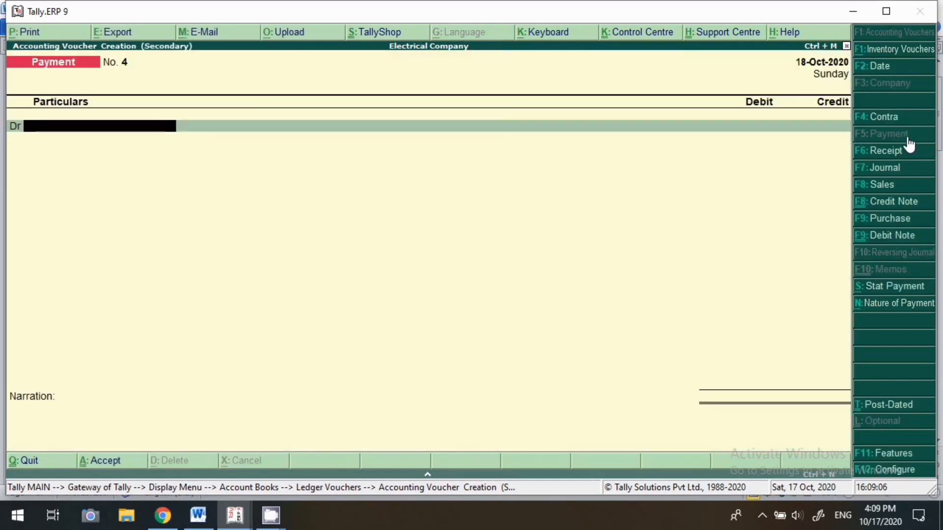
Debit Airtel Company with 500 and settle it as Agst Ref against pending bill 1
type("Air")
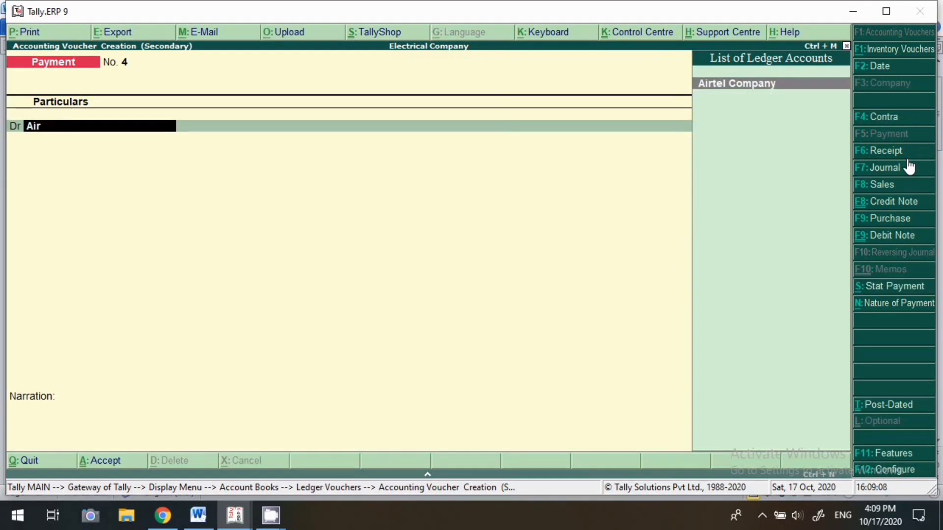
key("Return")
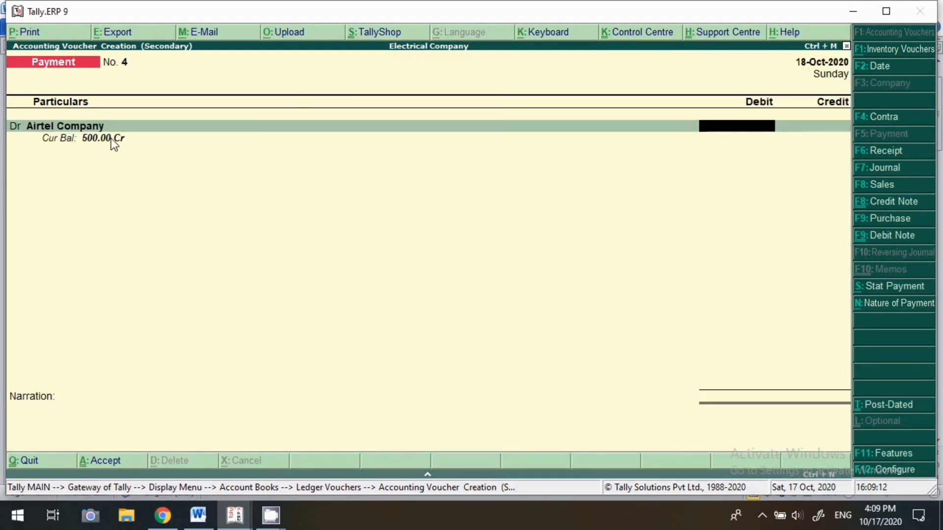
type("500")
key("Return")
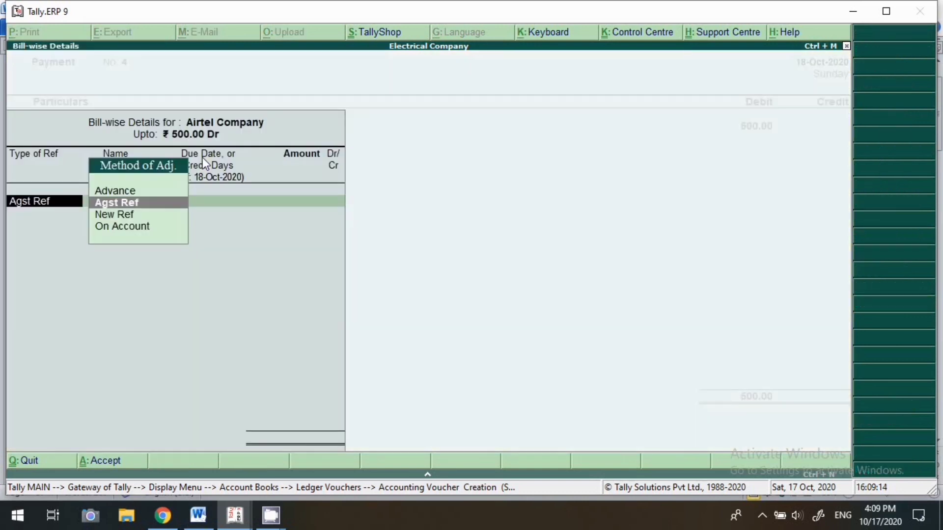
key("Return")
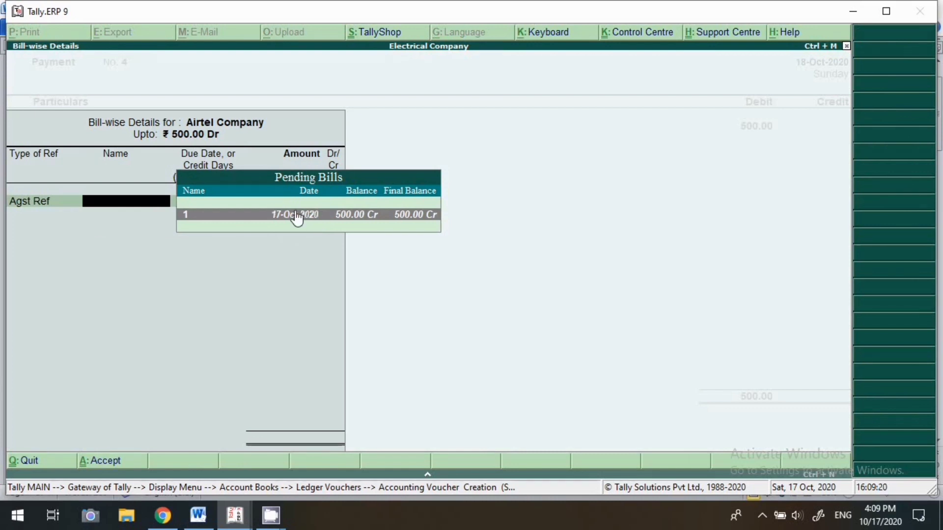
key("Return")
key("Return")
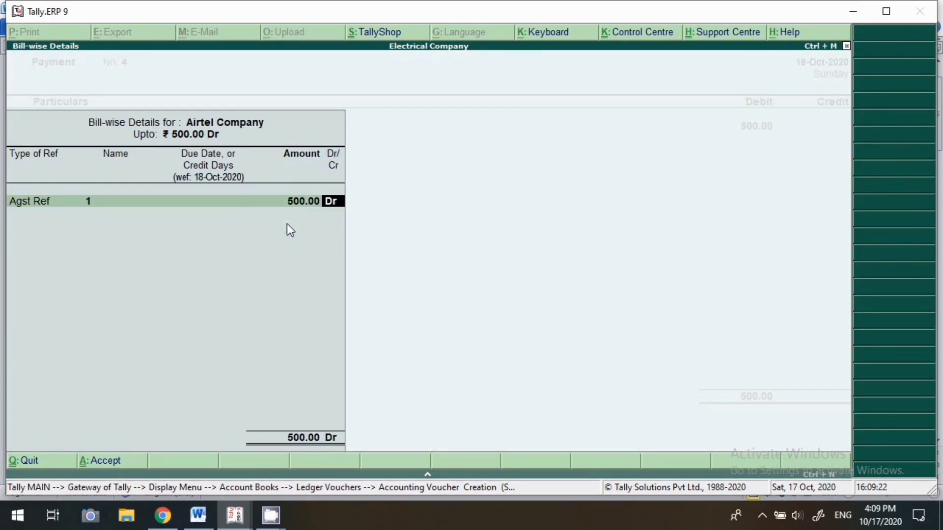
key("Return")
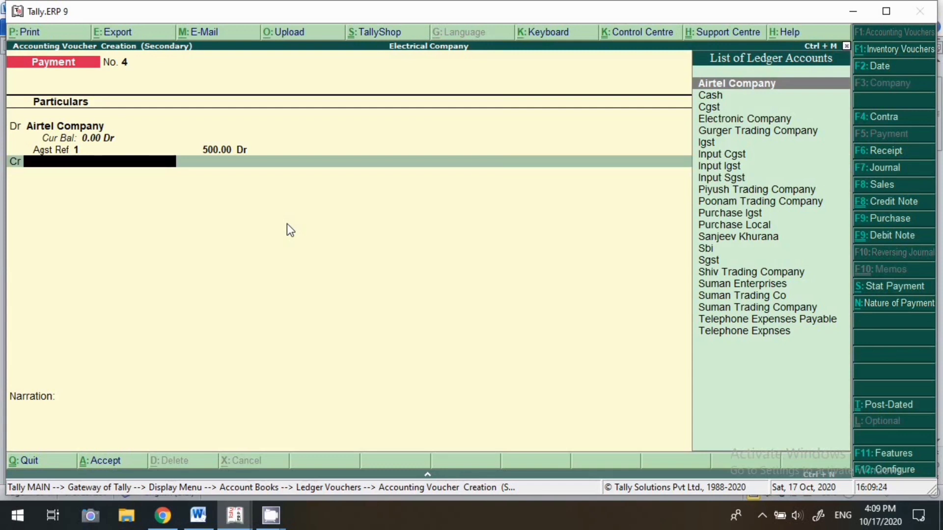
Credit Sbi with 500 in the payment voucher and accept the default details up to the narration
type("Sb")
key("Return")
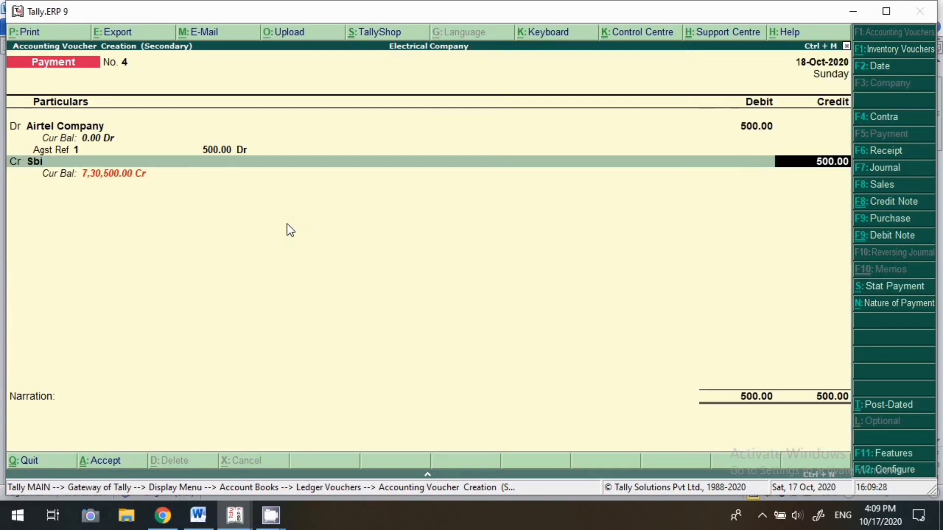
key("Return")
key("Return")
key("Return")
key("Return")
key("Return")
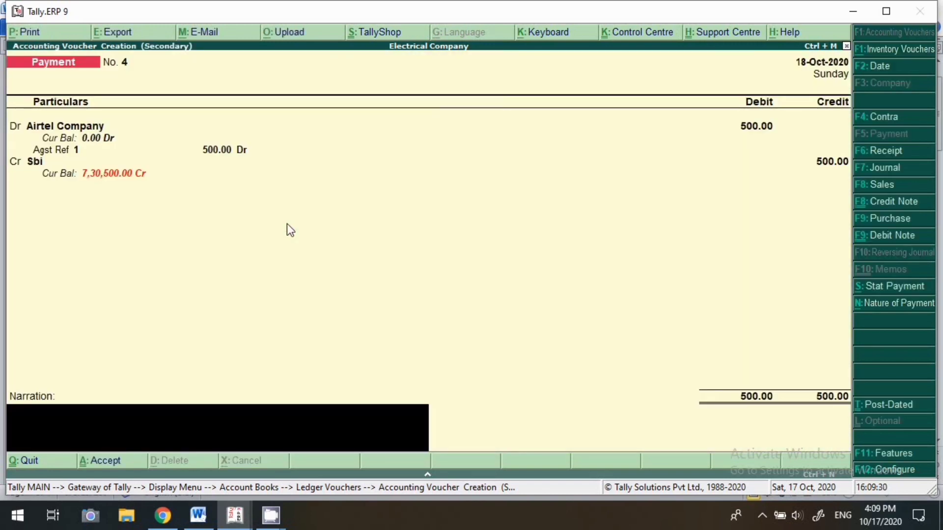
Save the payment voucher without a narration and set the Telephone Expnses ledger period to start from 1-4-2020
key("Return")
key("Return")
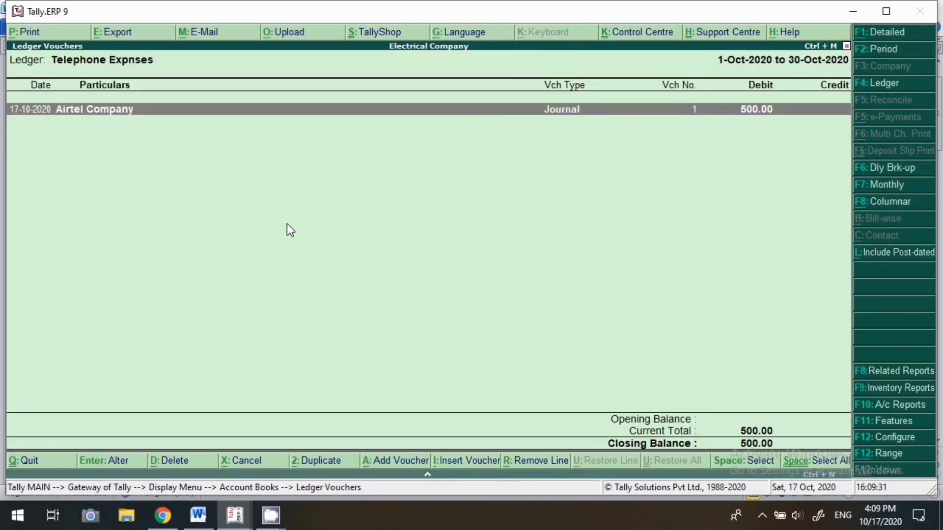
key("F2")
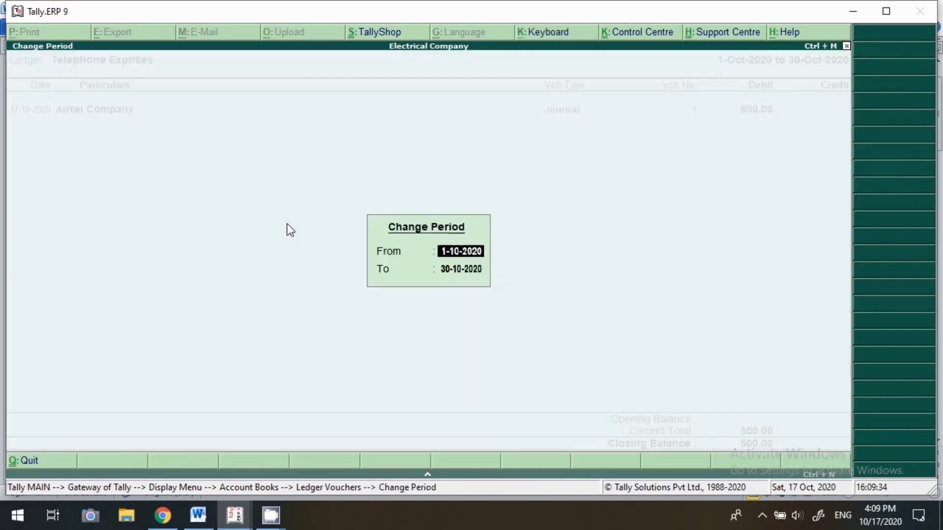
type("1-4")
key("Return")
key("Return")
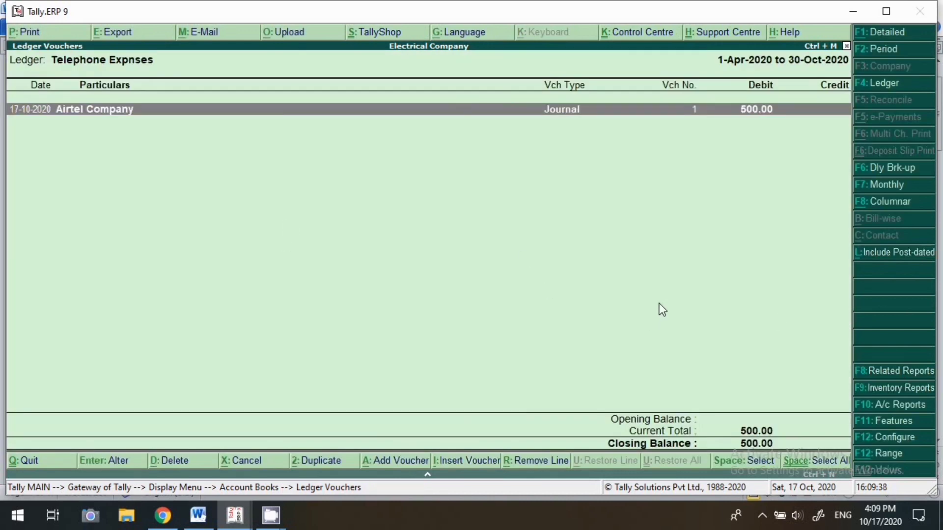
Display the Airtel Company ledger for 1-Apr-2020 to 30-Oct-2020 and select its Sbi payment entry
key("Escape")
type("Air")
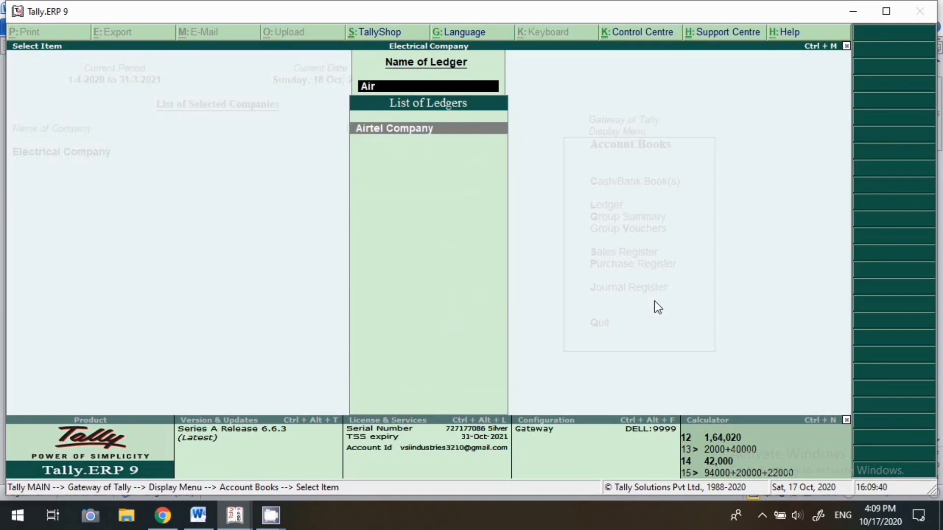
key("Return")
key("F2")
key("Return")
key("Return")
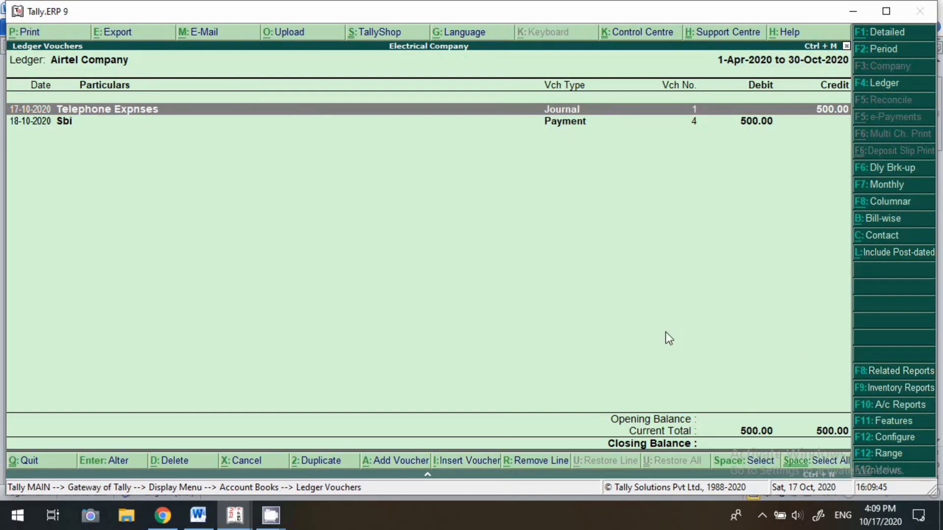
key("Down")
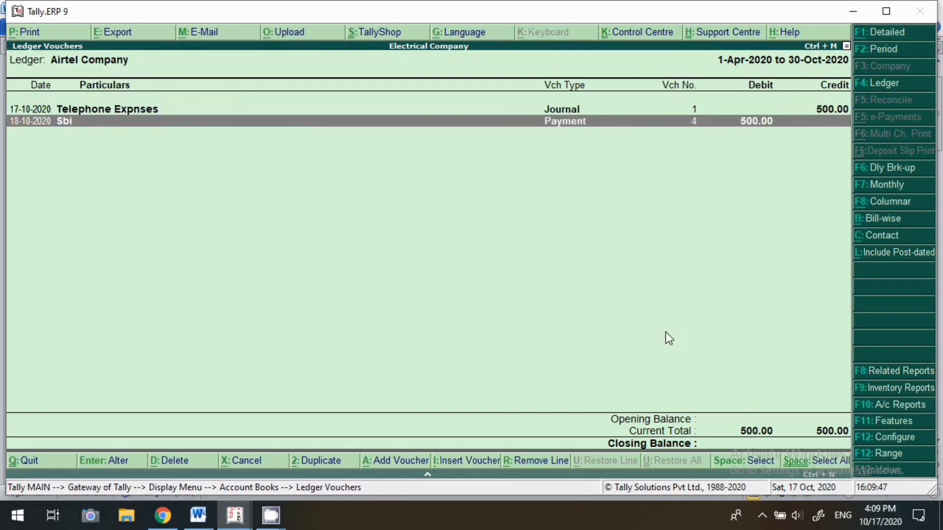
Add a journal voucher from the ledger report for the with-GST telephone bill and debit Telephone Expnses with 500
key("alt+a")
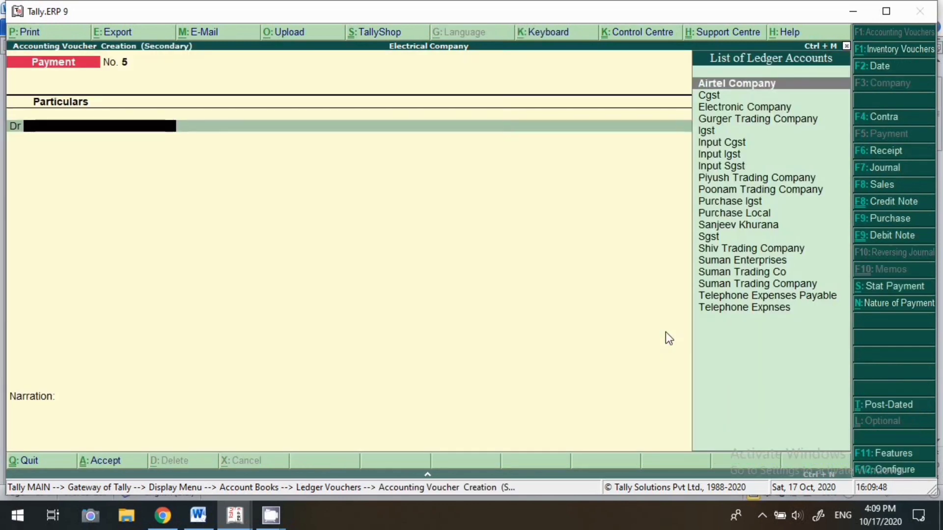
left_click(891, 168)
left_click(198, 515)
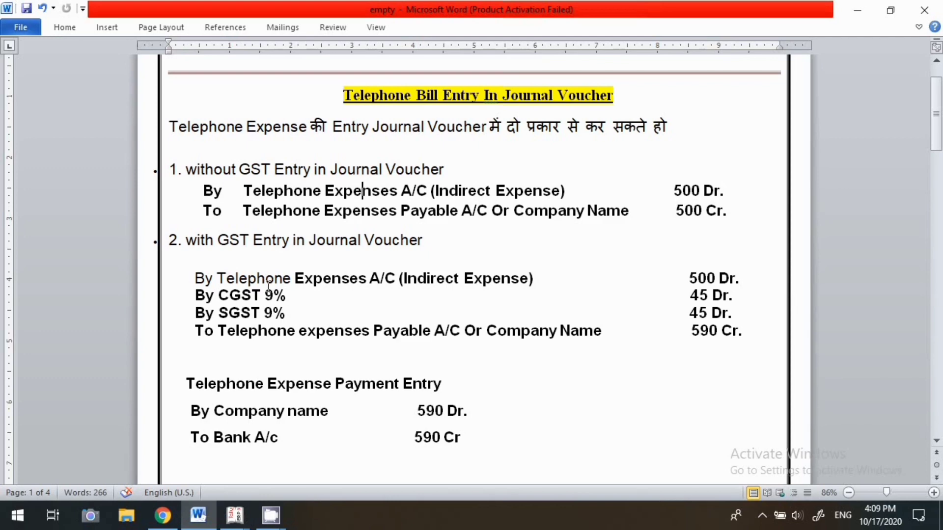
key("alt+Tab")
type("te")
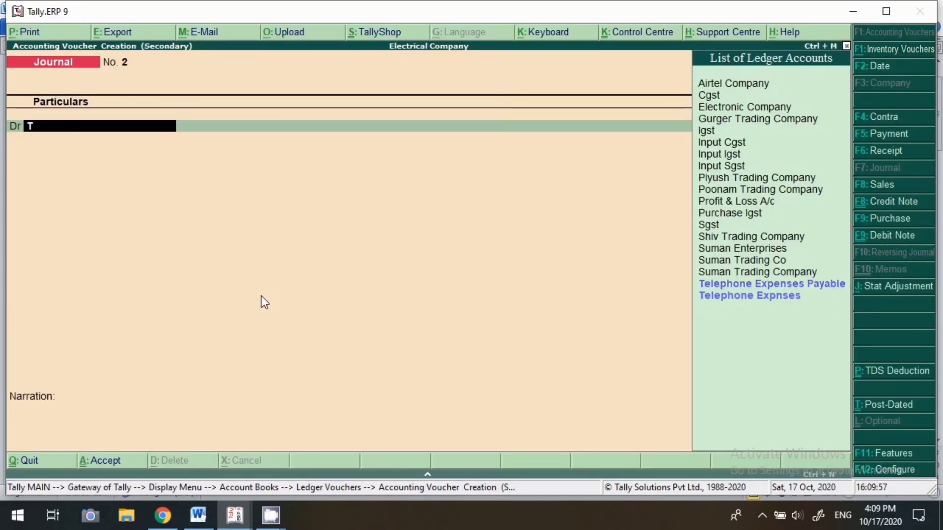
key("Down")
key("Return")
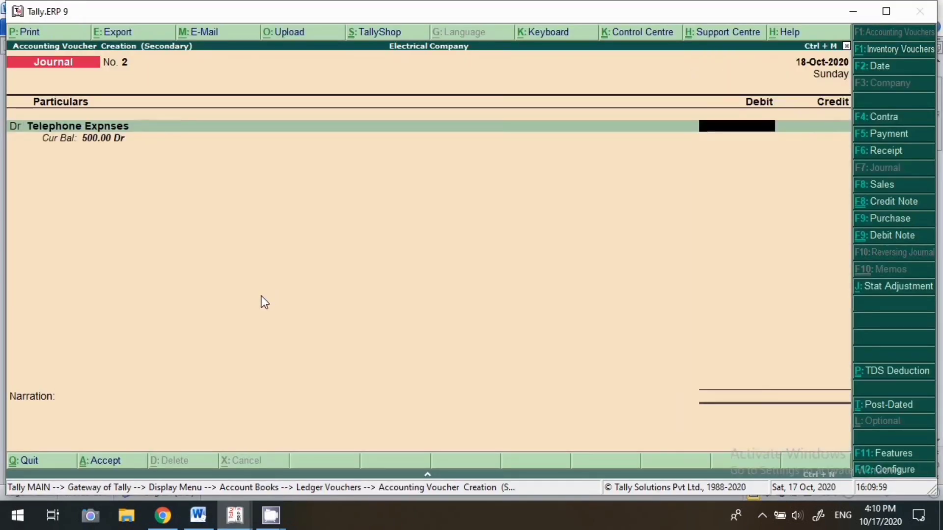
type("500")
key("Return")
Add a debit line to the journal voucher for the Cgst ledger with 45
type("dr")
key("Return")
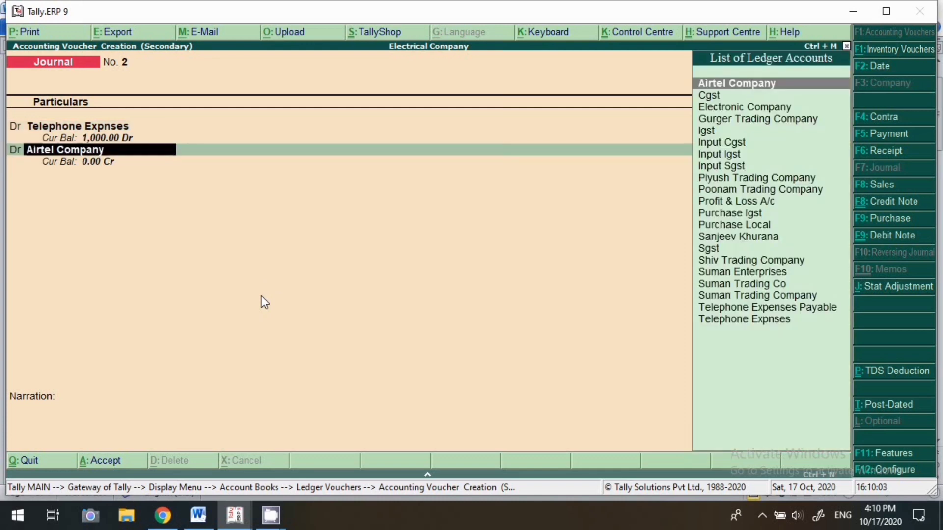
type("Cgs")
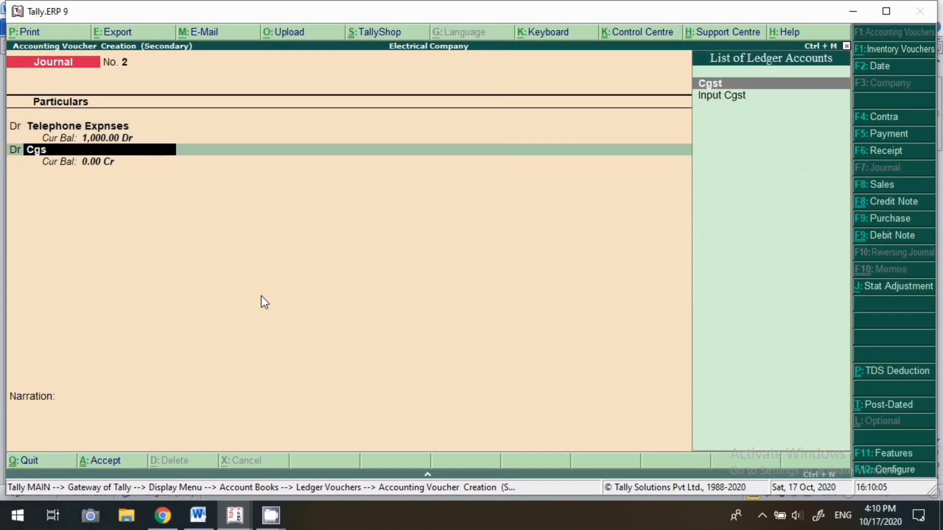
key("Return")
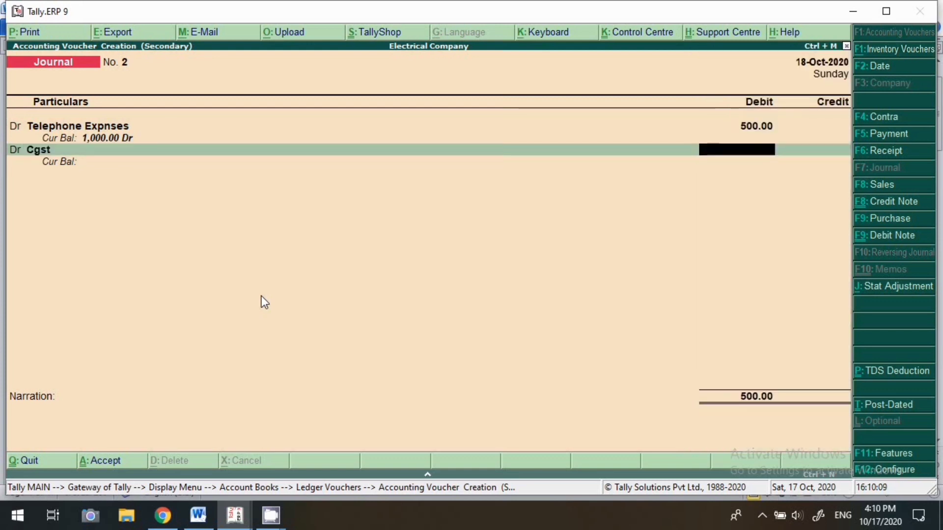
type("45")
key("Return")
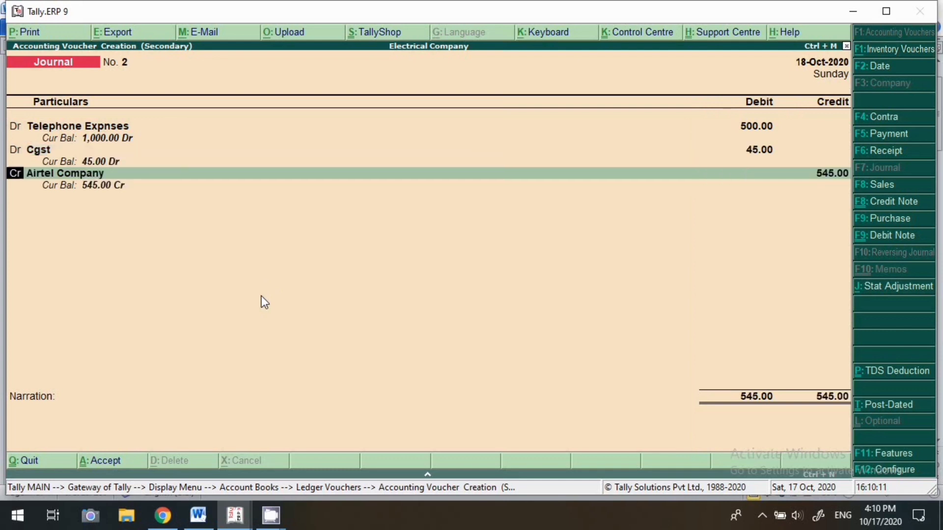
Add another debit line to the journal voucher for the Sgst ledger with 45
key("d")
key("Return")
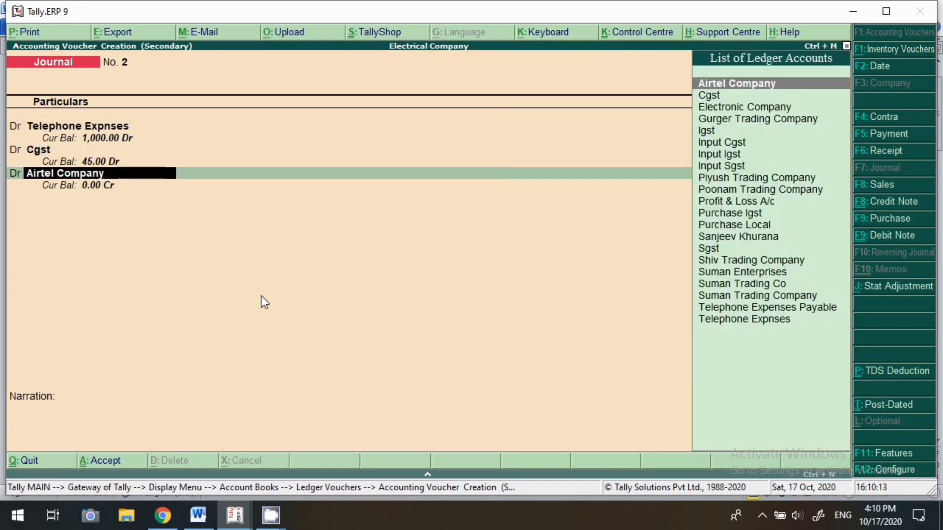
type("Cg")
key("Return")
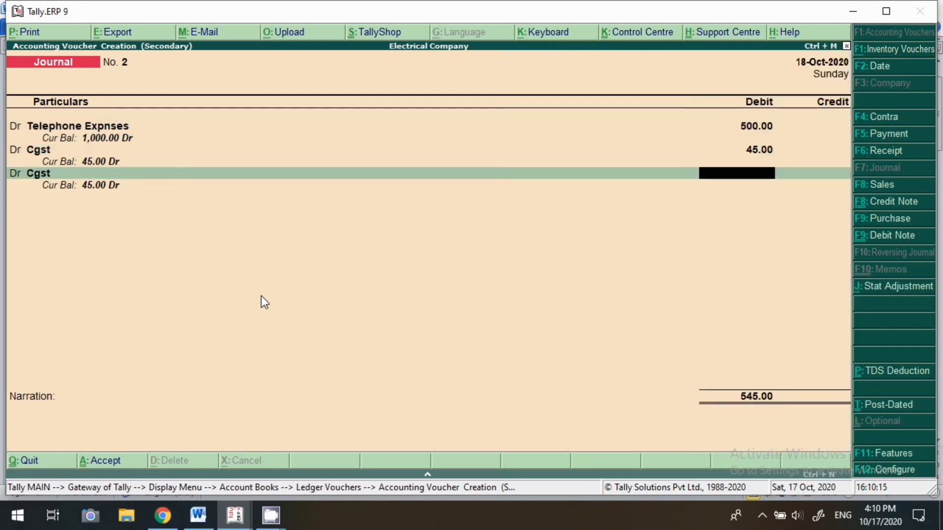
key("BackSpace")
type("Sg")
key("Return")
type("45")
key("Return")
Credit Airtel Company with 590 in the journal voucher and review the Cgst line
key("Return")
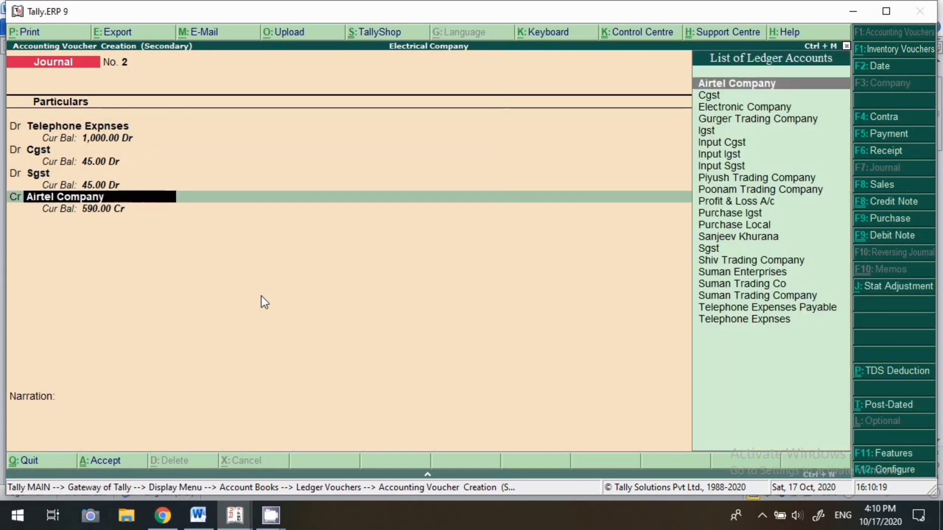
key("Return")
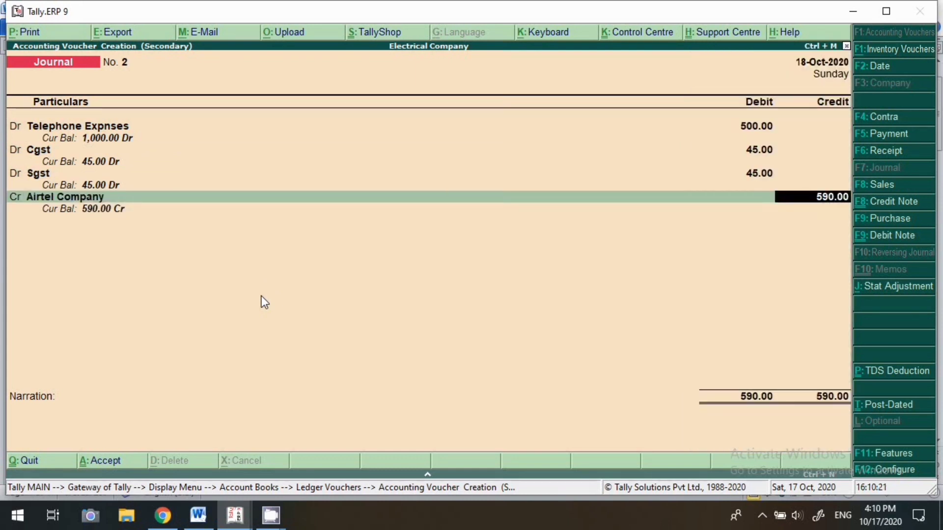
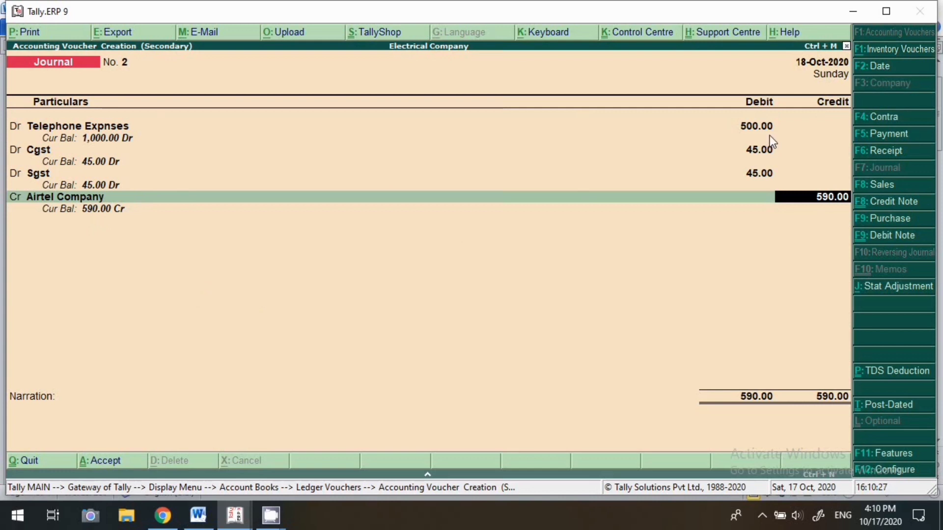
left_click(48, 149)
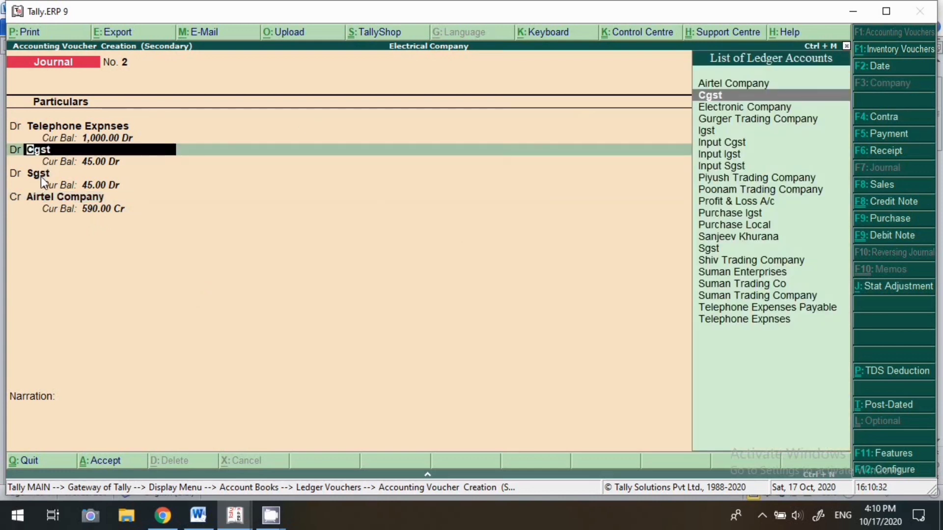
key("Return")
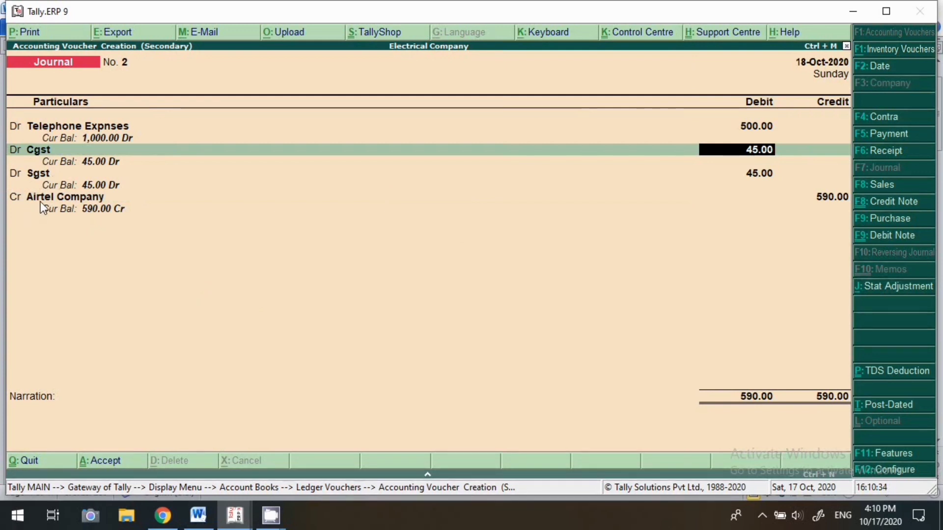
left_click(831, 198)
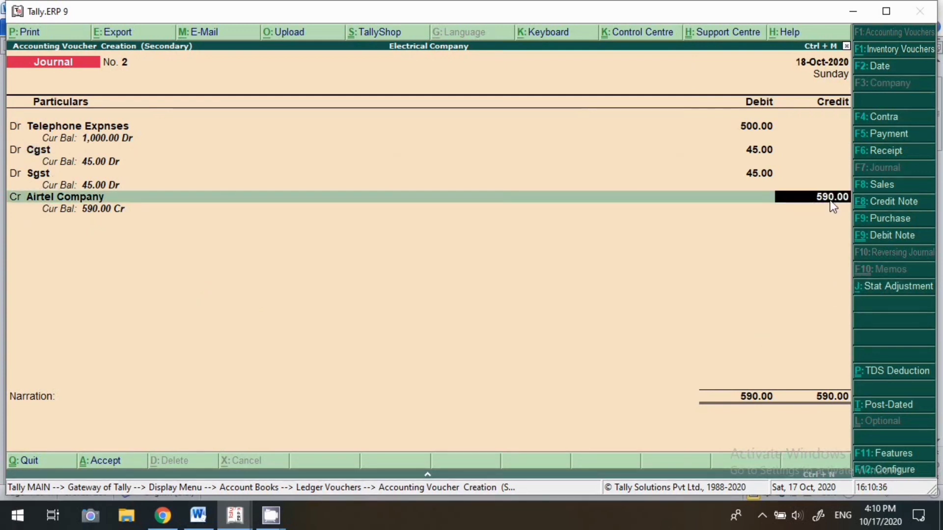
Record Airtel Company's 590 credit bill-wise as New Ref 2 and save the journal voucher without a narration
key("Return")
key("Up")
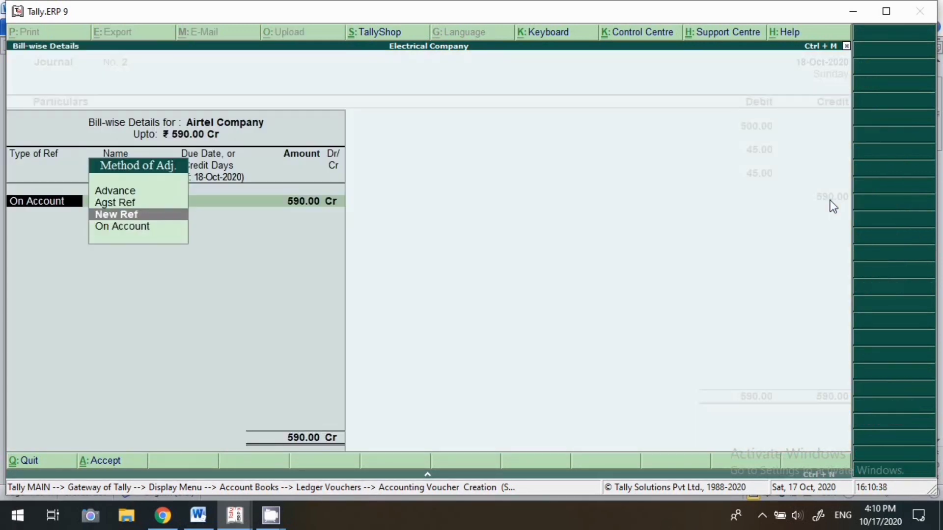
key("Return")
key("Return")
key("Return")
key("Return")
key("Return")
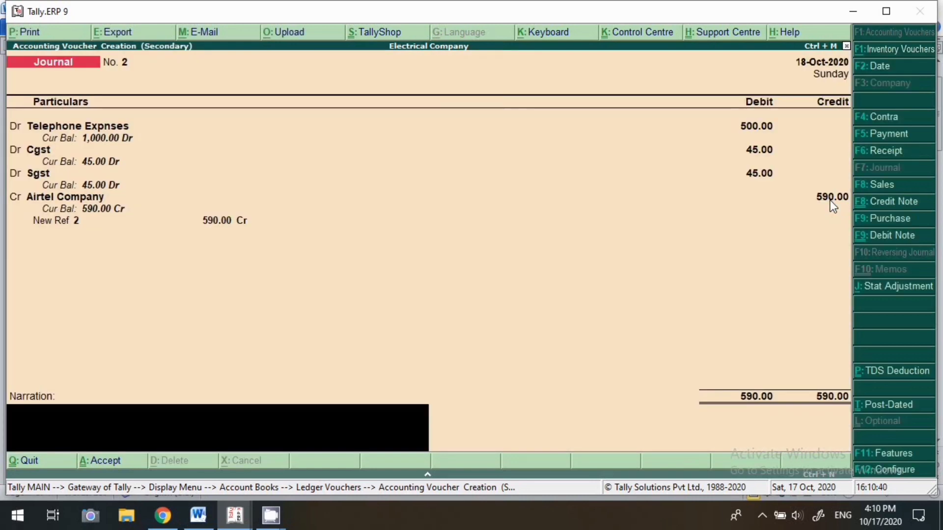
key("Return")
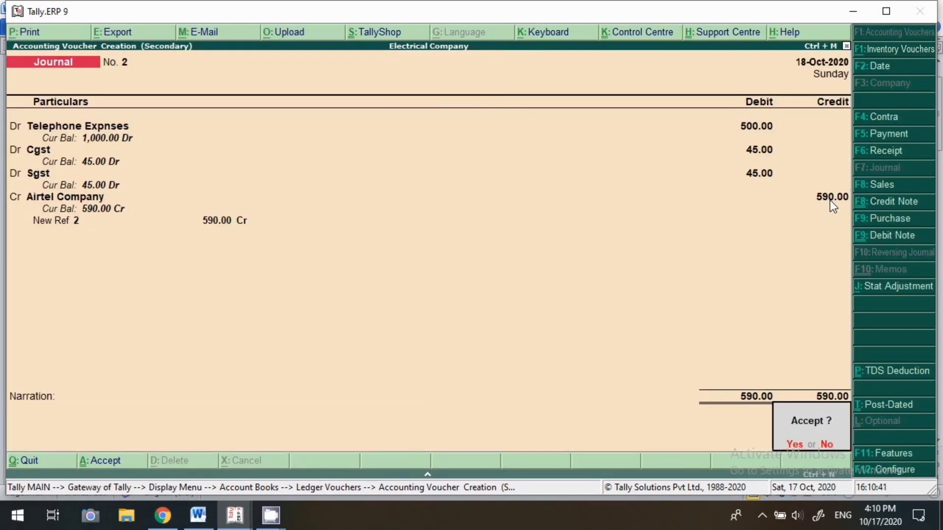
key("Return")
Add a voucher from the Airtel Company ledger report, make it a payment voucher, and date it 20-10-2020
key("Down")
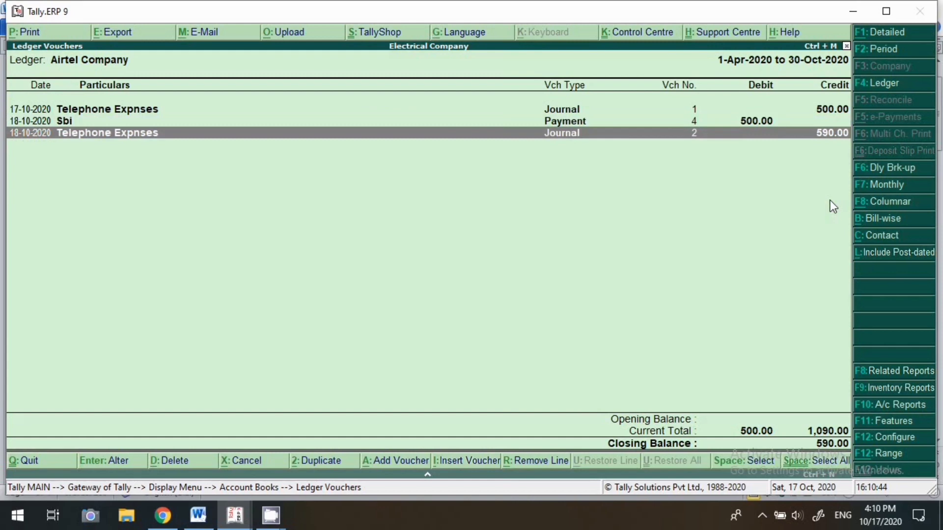
key("alt+a")
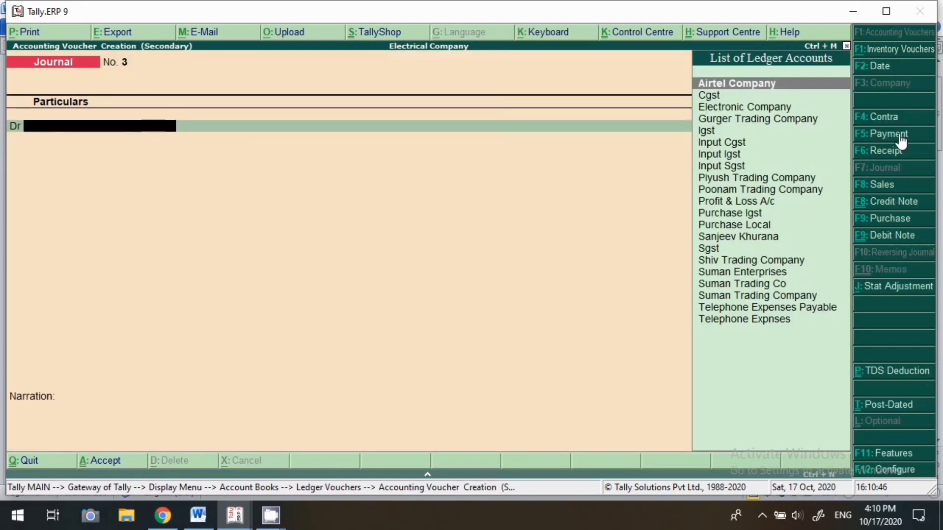
left_click(882, 139)
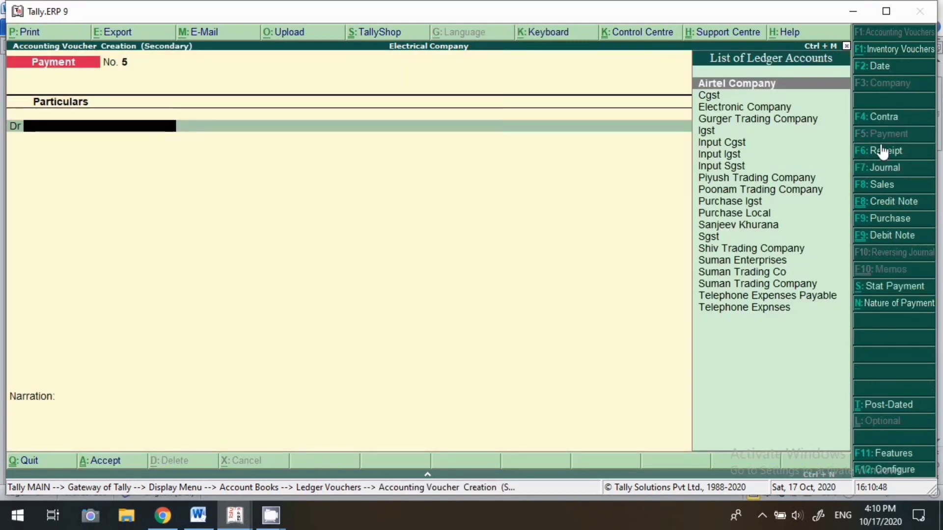
key("F2")
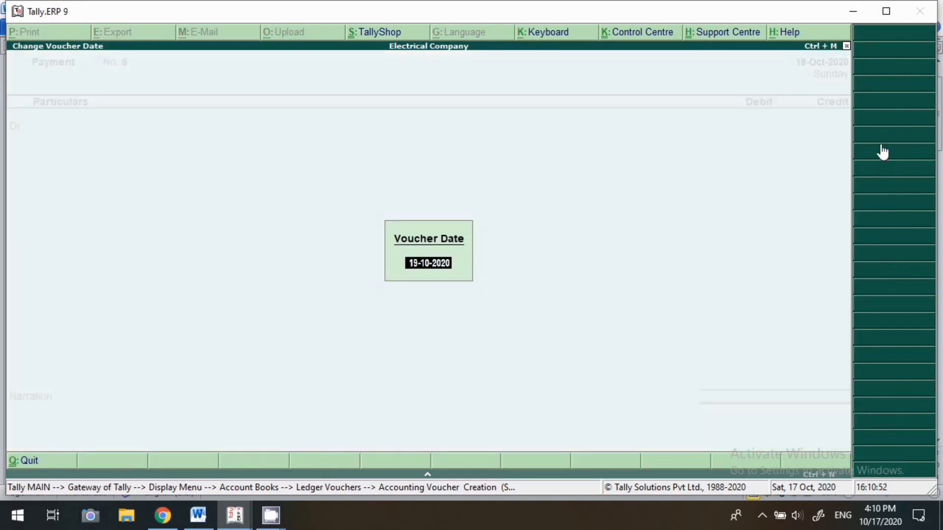
type("20.10")
key("Return")
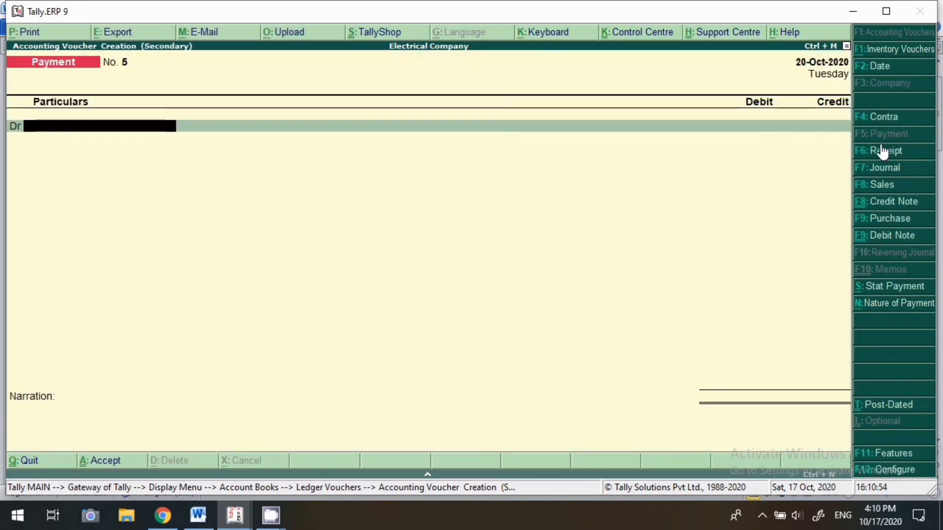
Debit Airtel Company with 590 and settle it as Agst Ref against pending bill 2
type("Air")
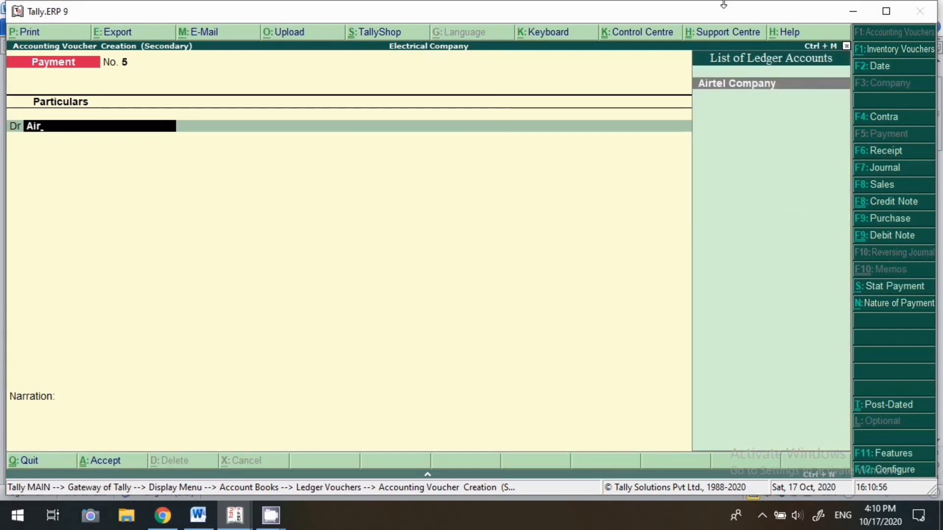
key("Return")
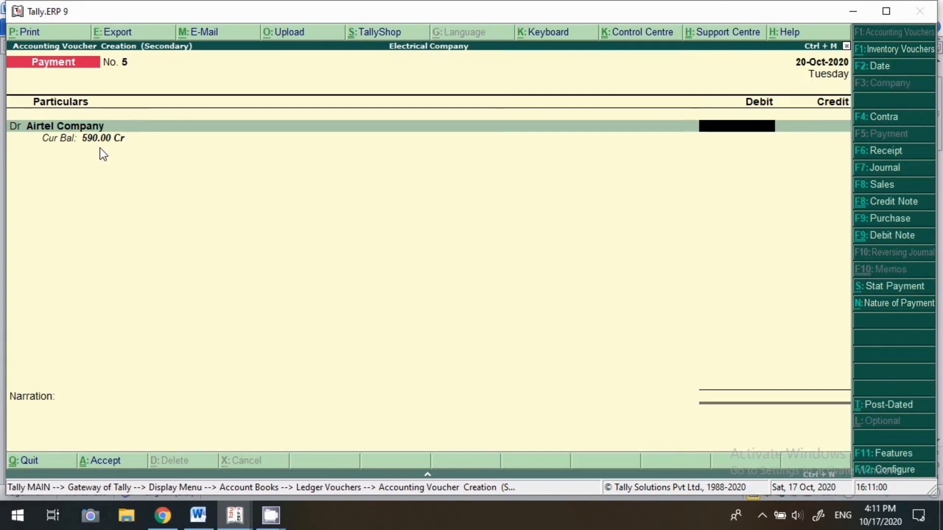
type("590")
key("Return")
key("Return")
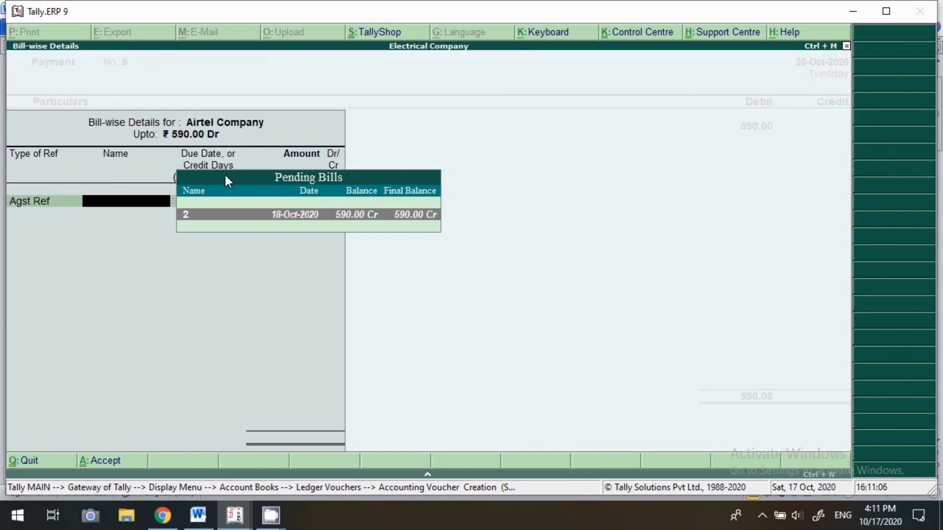
key("Return")
key("Return")
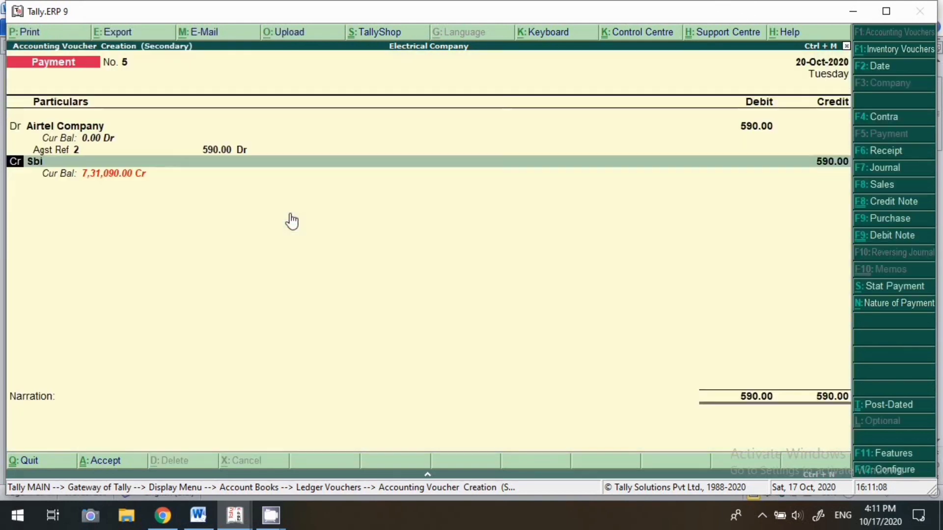
Keep Sbi credited with 590 in the payment voucher and save it without a narration
key("Return")
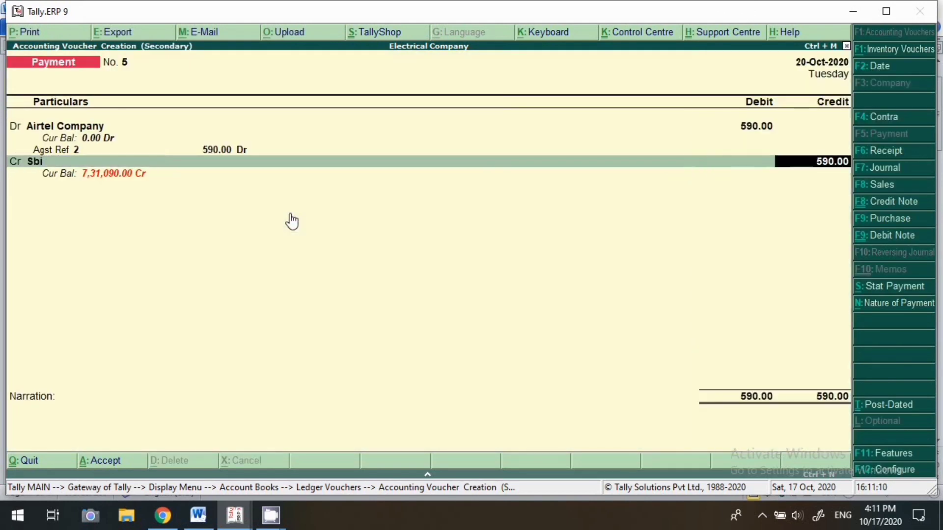
key("Return")
key("Return")
key("Return")
key("Return")
key("Return")
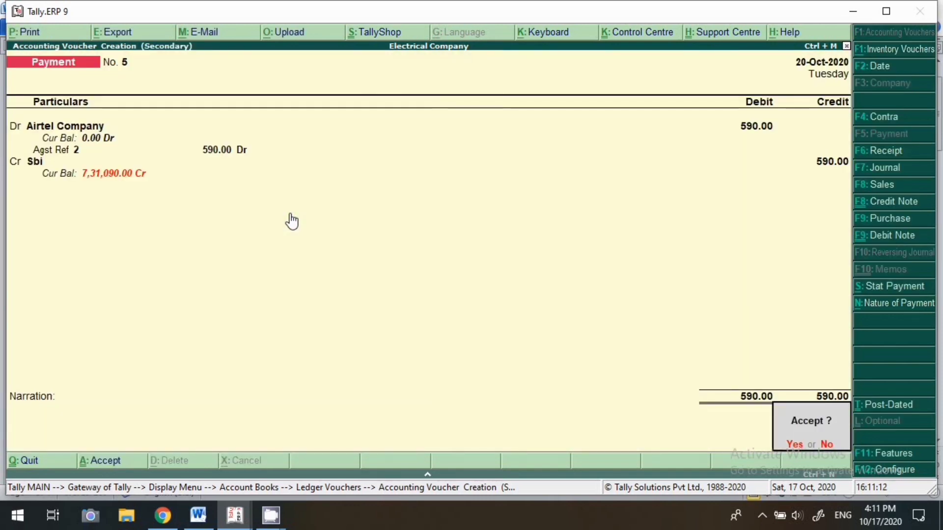
key("Return")
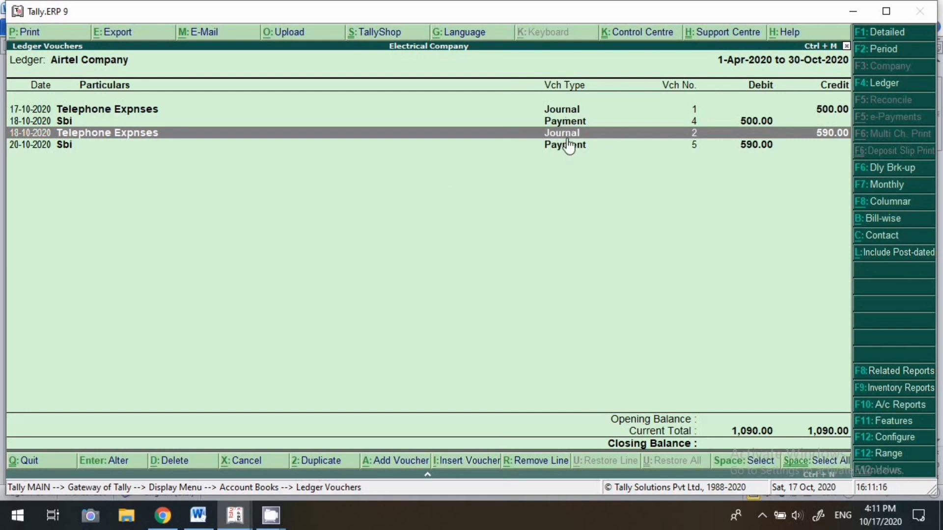
Review the vouchers in the Airtel Company ledger and inspect the 18-10-2020 journal entry's debit and credit lines
key("Up")
key("Up")
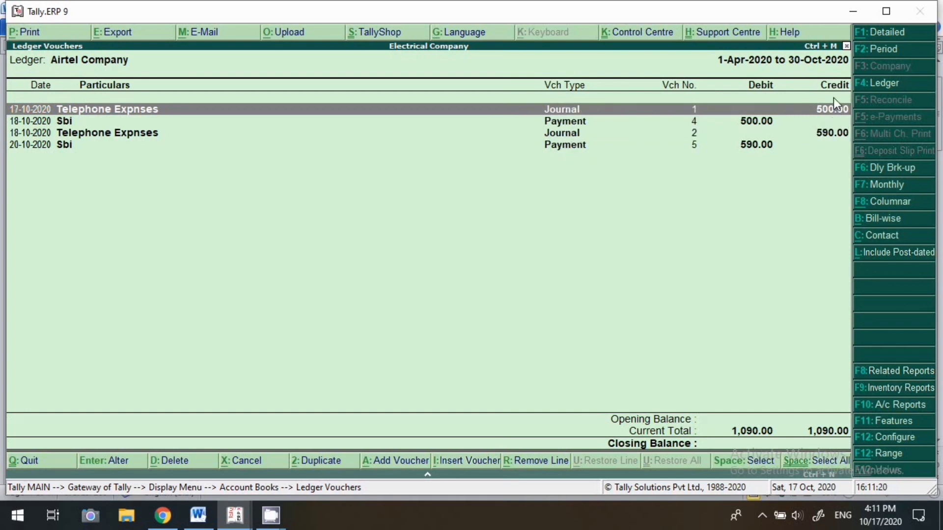
key("Down")
key("Down")
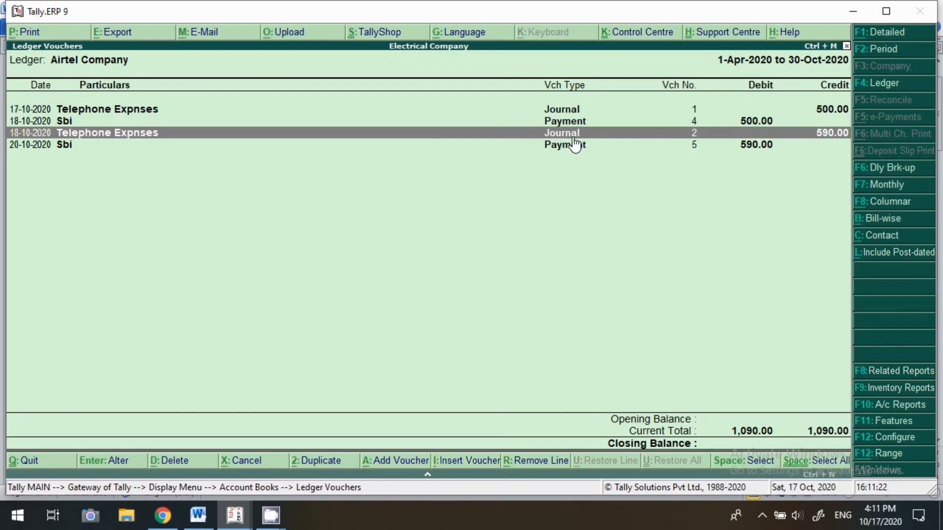
key("Return")
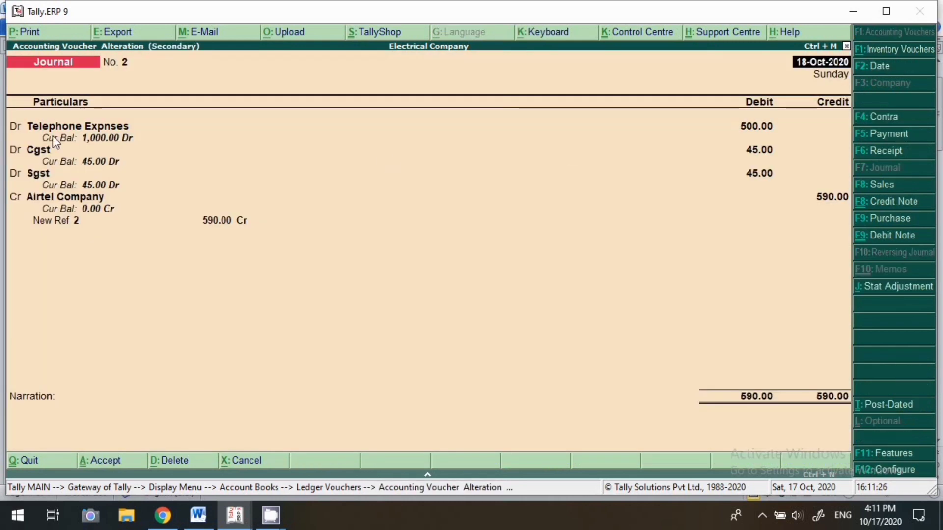
key("Escape")
key("Return")
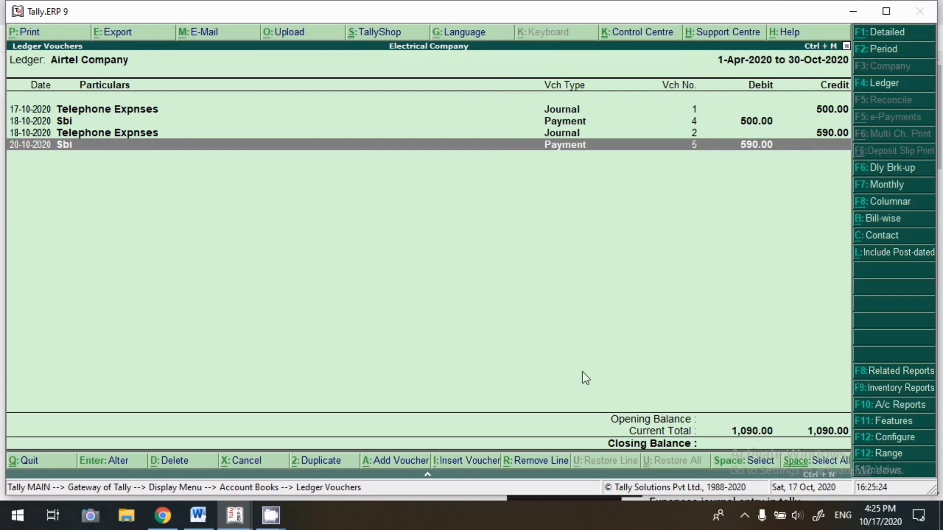
Add a voucher from the Airtel Company ledger report, make it a purchase voucher in accounting invoice mode, and date it 17-10-2020
key("alt+a")
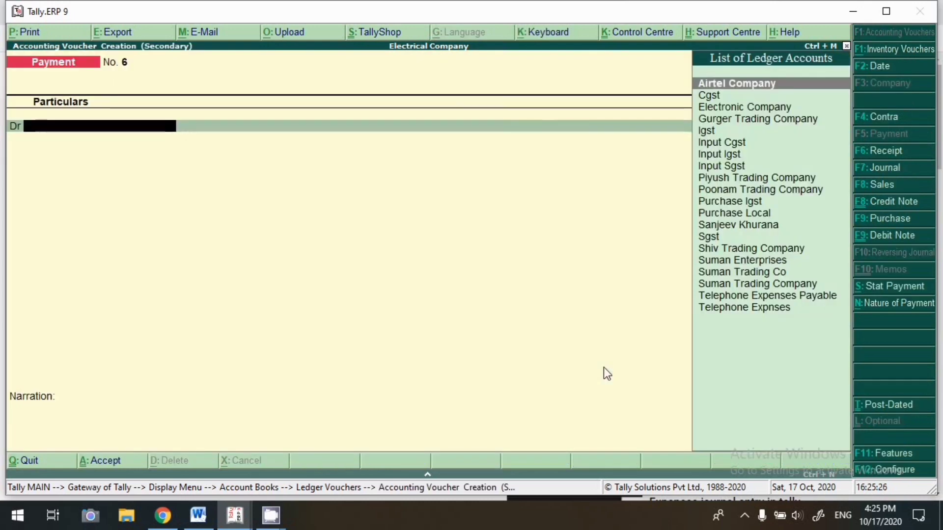
left_click(886, 219)
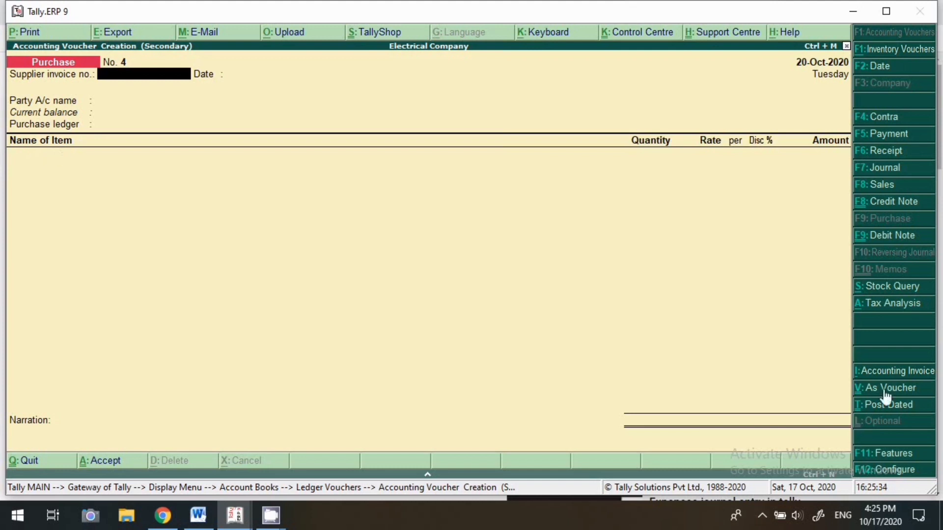
left_click(884, 375)
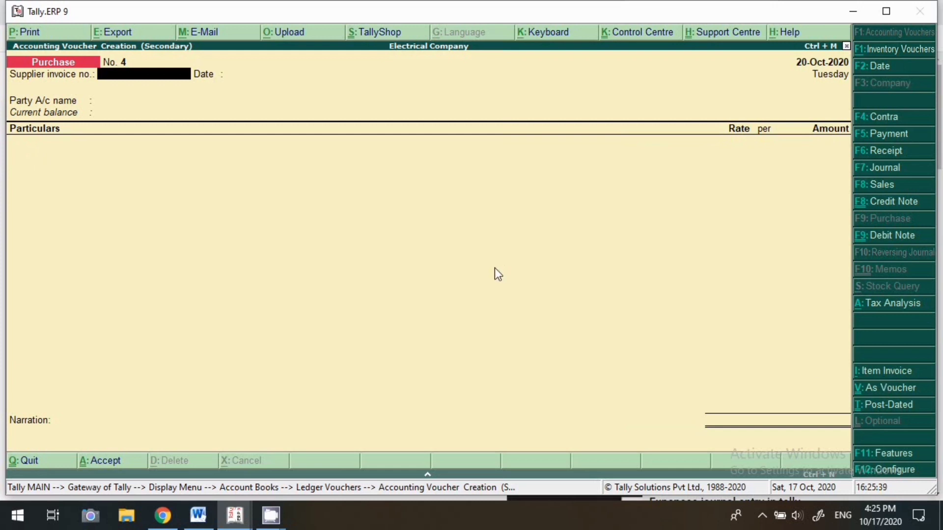
key("F2")
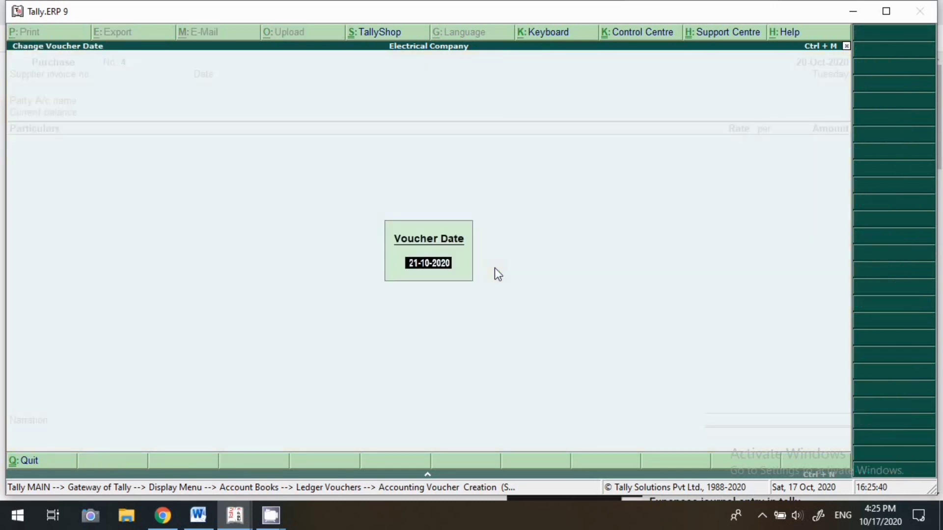
type("17-10")
key("Return")
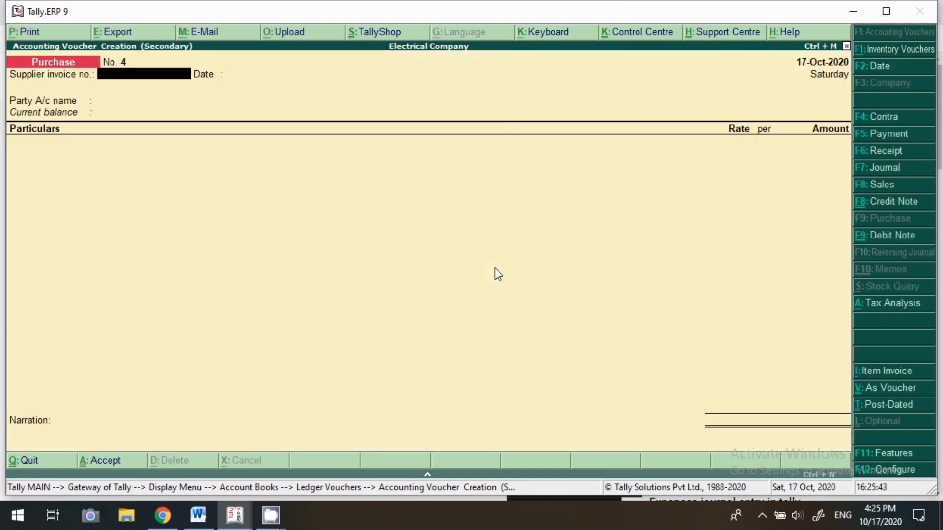
Leave the supplier invoice number and date blank, set Airtel Company as the party account, and accept the default party details
key("Return")
key("Return")
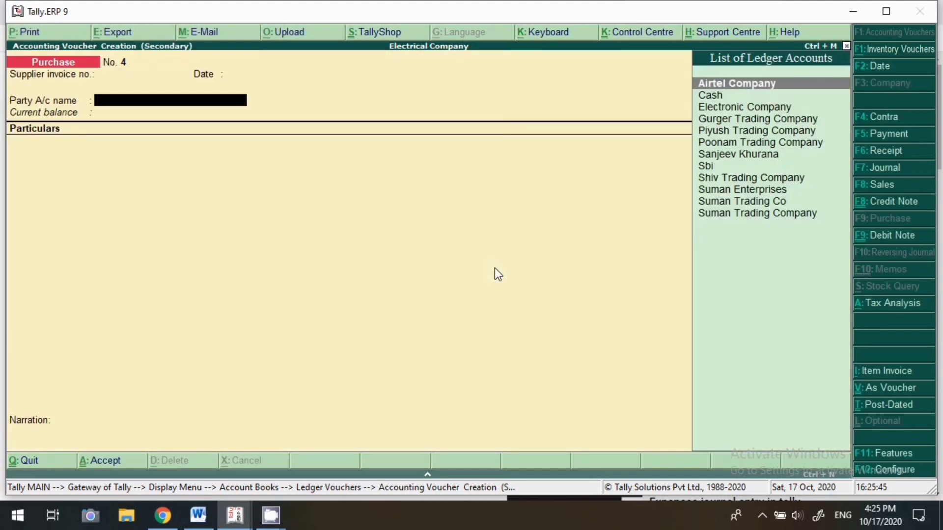
type("Ai")
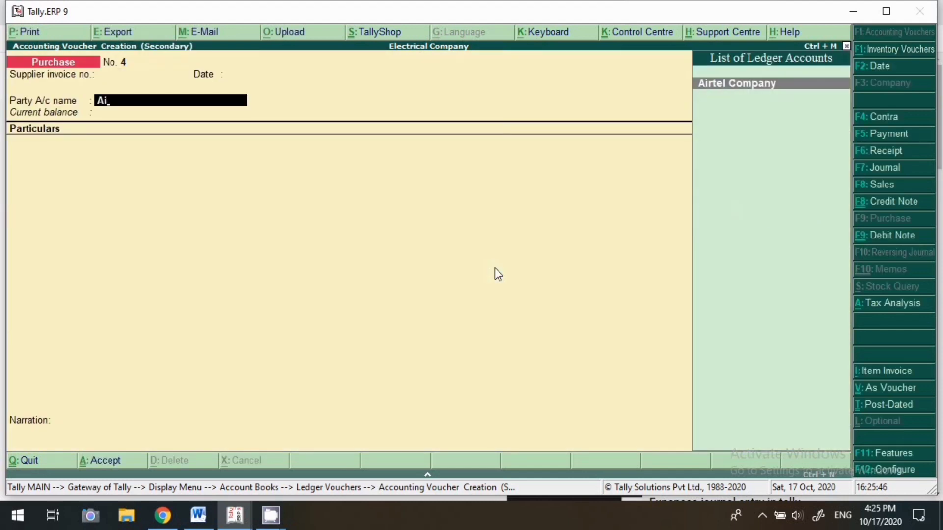
key("Return")
key("Return")
key("Return")
key("Return")
key("Return")
key("Return")
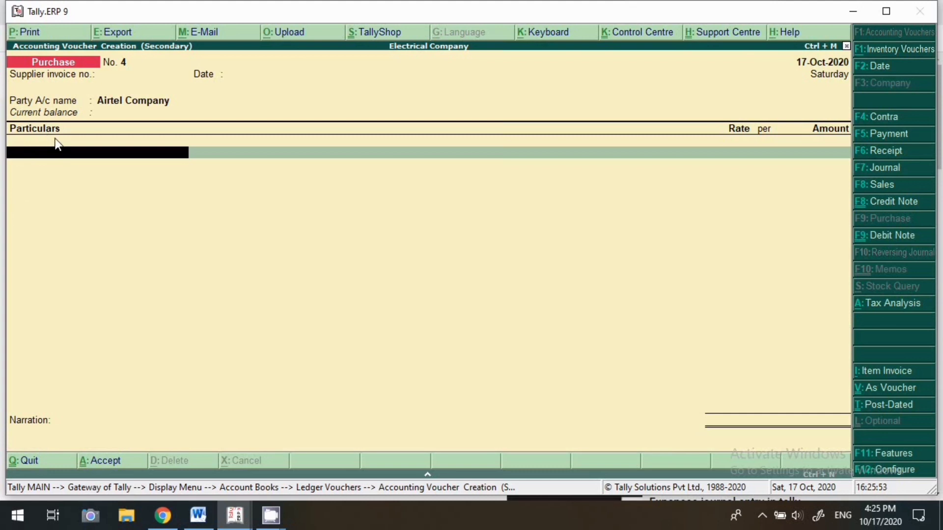
Enter the Telephone Expnses ledger with an amount of 500 in the purchase voucher
type("Tel")
key("Down")
key("Down")
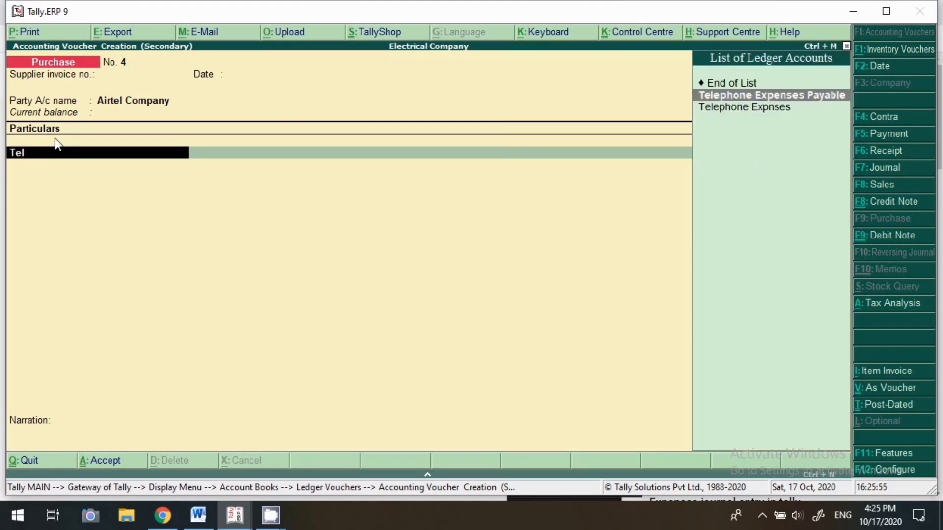
key("Return")
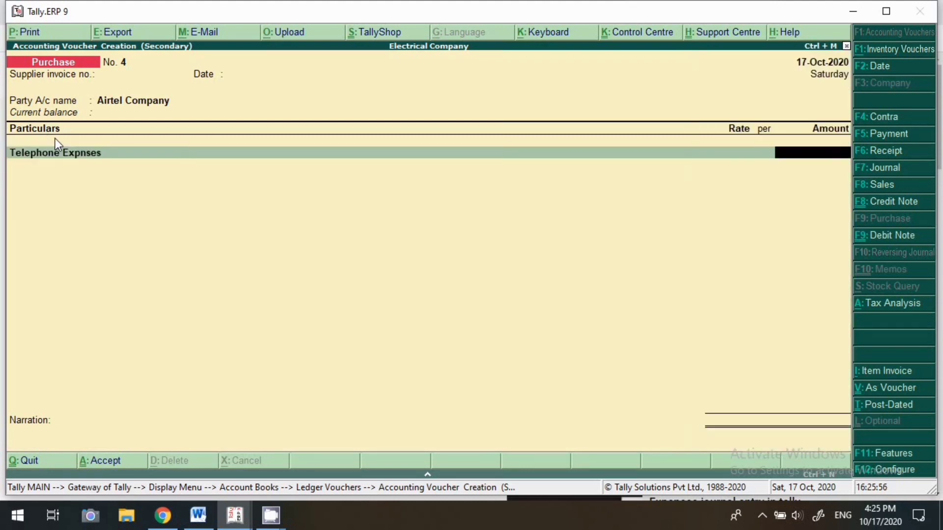
type("500")
key("Return")
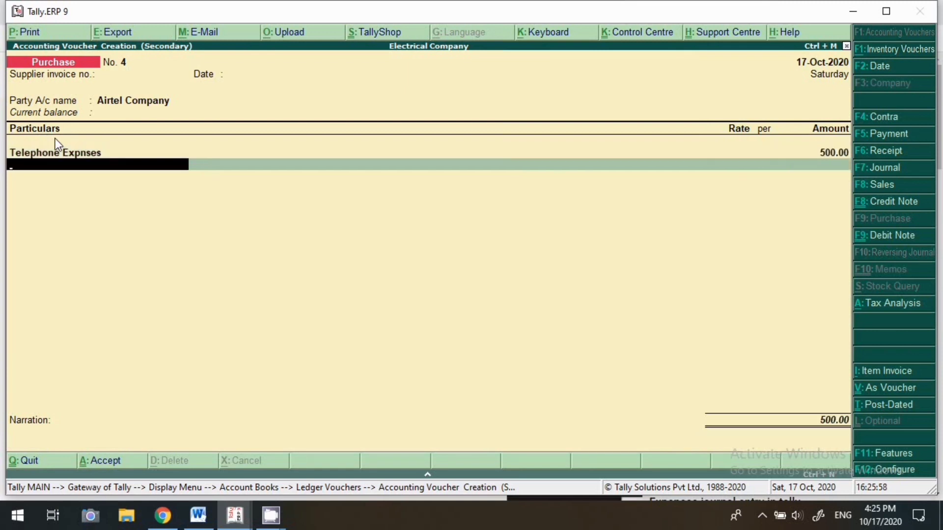
Add the Cgst and Sgst ledgers with their automatically calculated amounts below Telephone Expnses
type("Cgs")
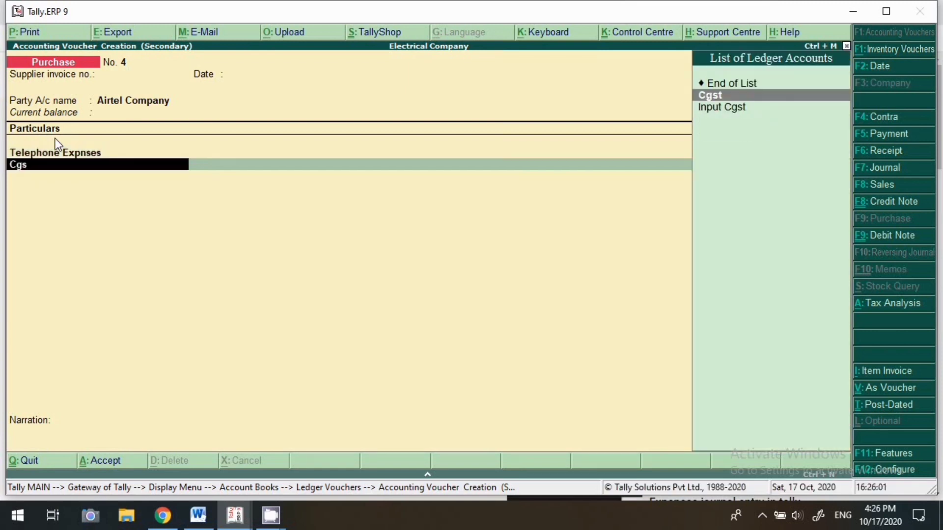
key("Return")
key("Return")
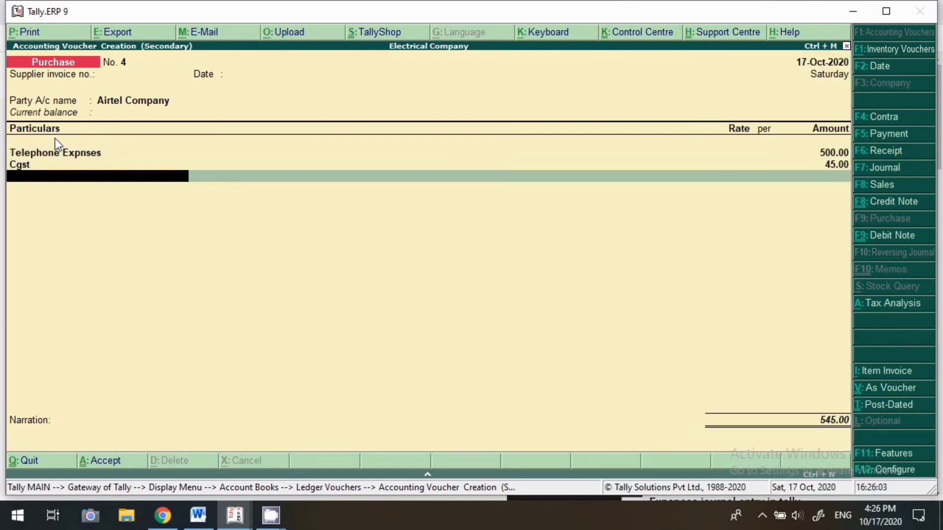
type("Sg")
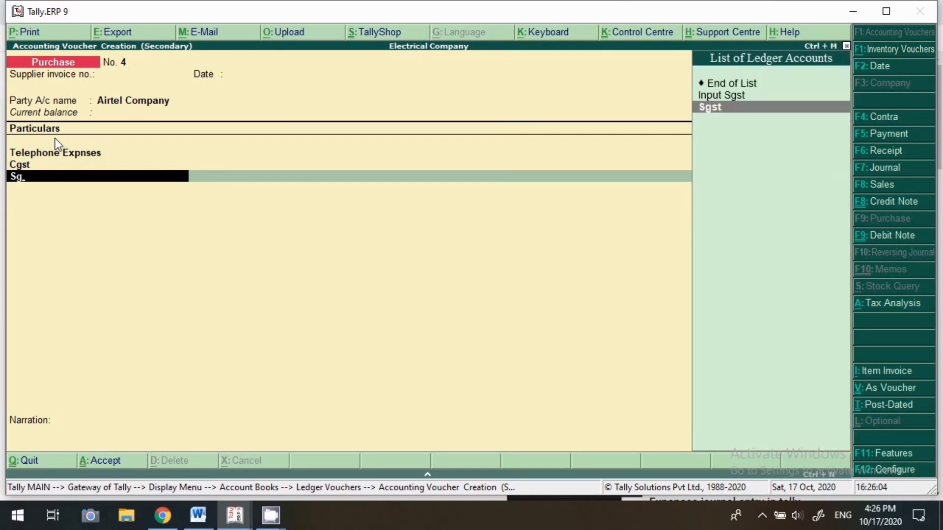
key("Return")
key("Return")
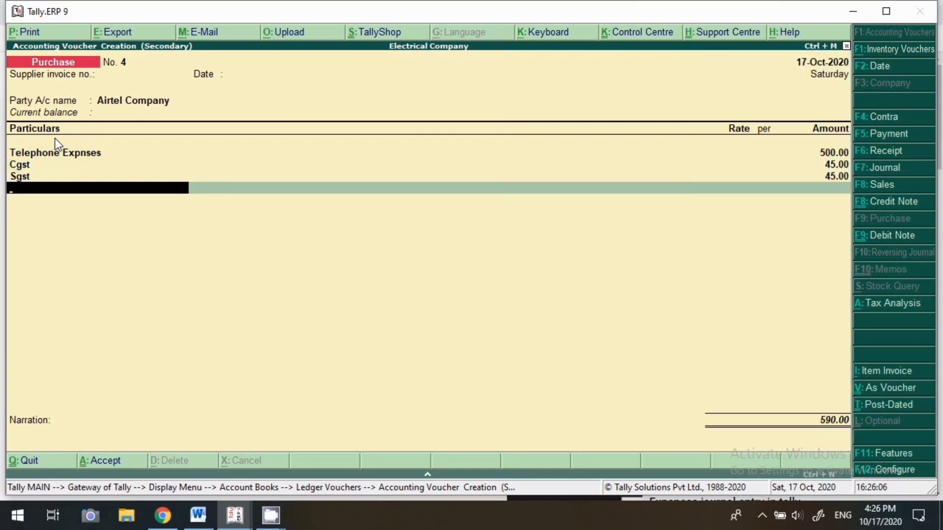
Record Airtel Company's 590 credit bill-wise as New Ref 4 and save the purchase voucher without a narration
key("Return")
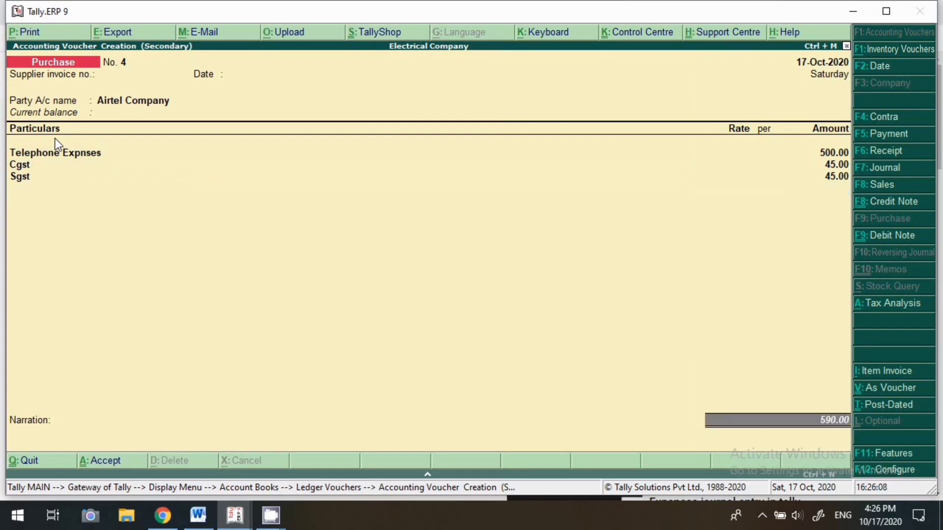
key("Return")
key("Return")
key("Return")
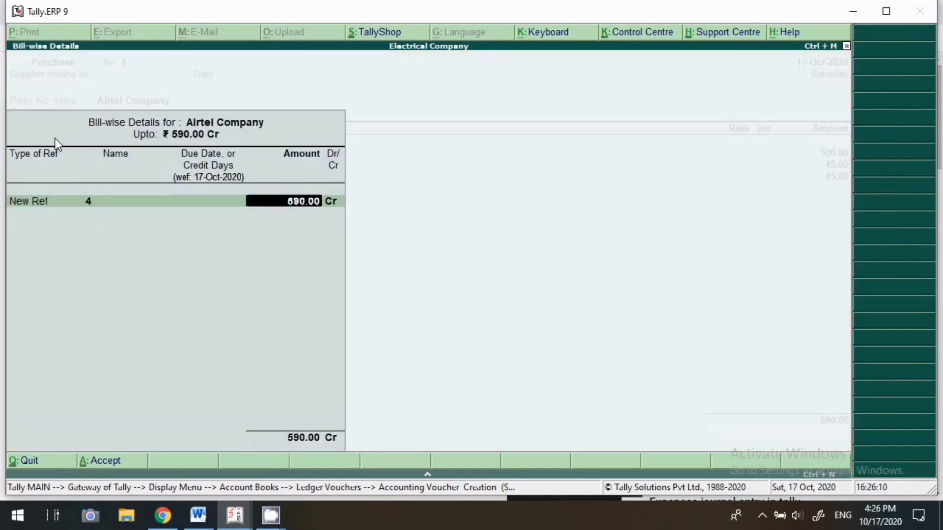
key("Return")
key("Return")
key("Return")
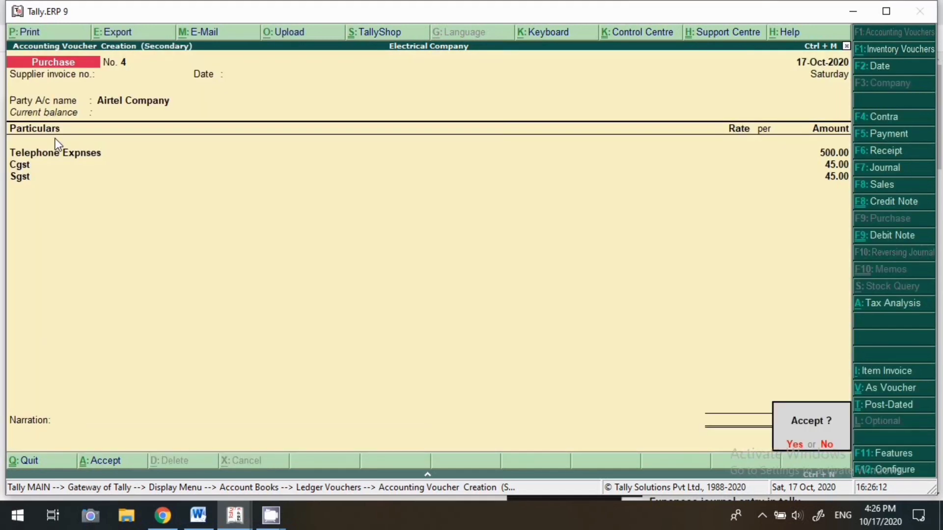
key("Return")
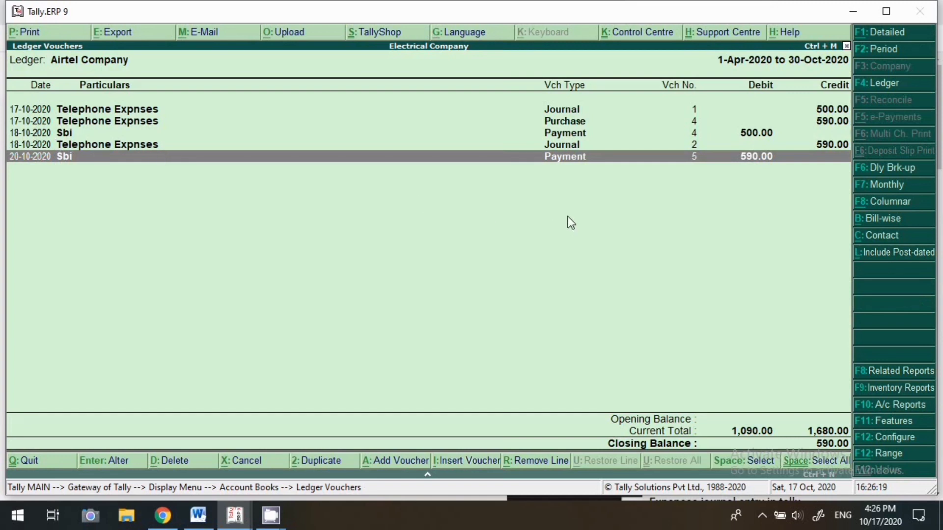
Add a voucher from the Airtel Company purchase entry, make it a payment voucher, and date it 17-11-2020
left_click(583, 122)
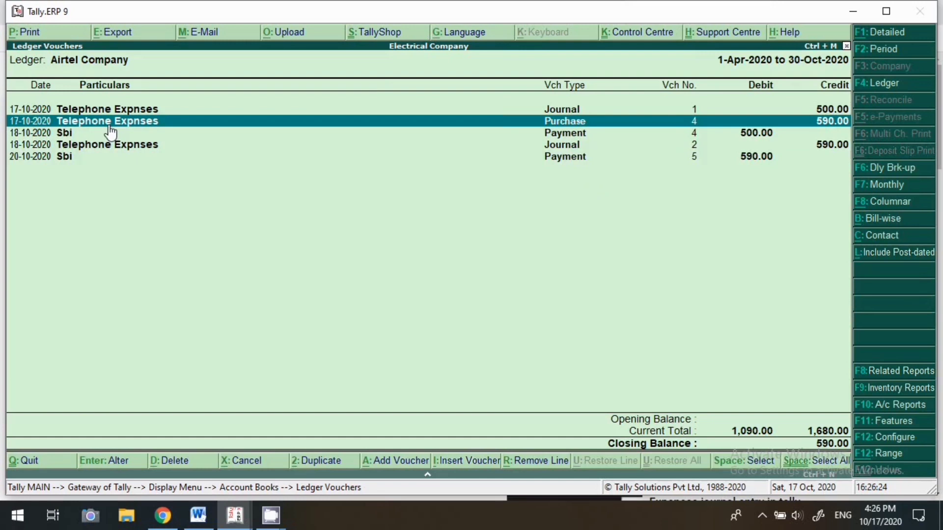
key("alt+a")
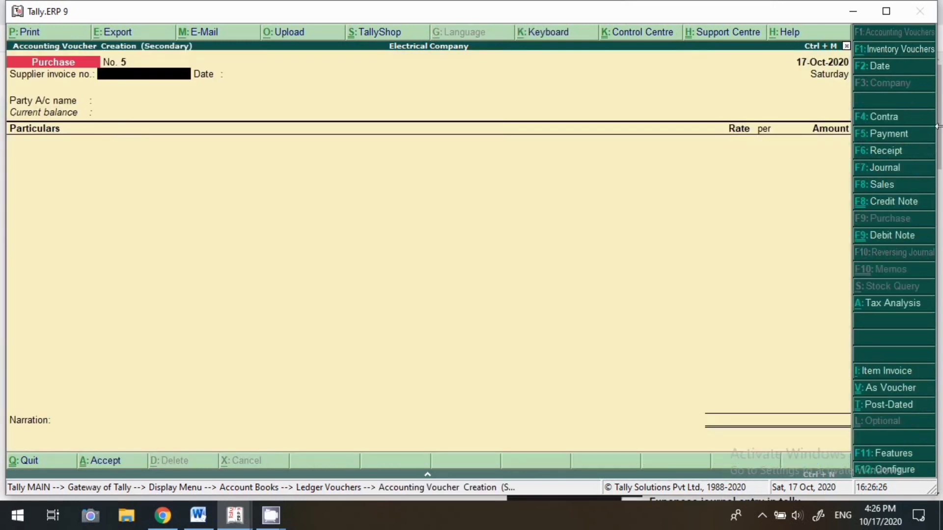
left_click(905, 140)
key("F2")
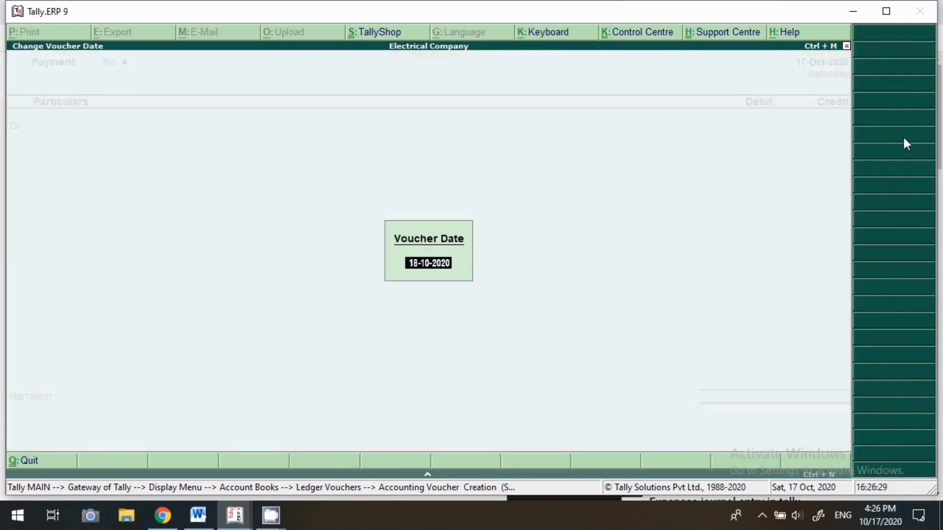
type("17.")
key("BackSpace")
key("BackSpace")
key("BackSpace")
type("1")
type("7")
type(".11")
key("Return")
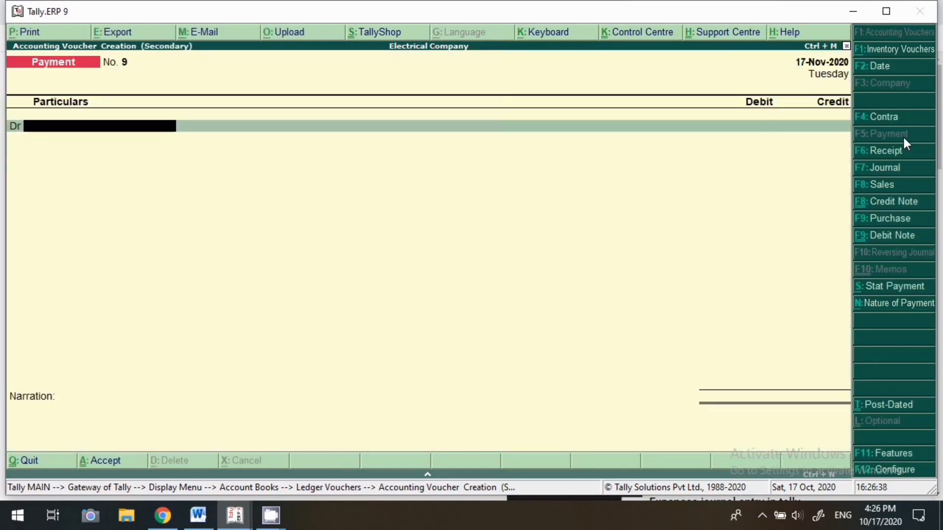
Debit Airtel Company with 590 and settle it as Agst Ref against pending bill 4
type("Ai")
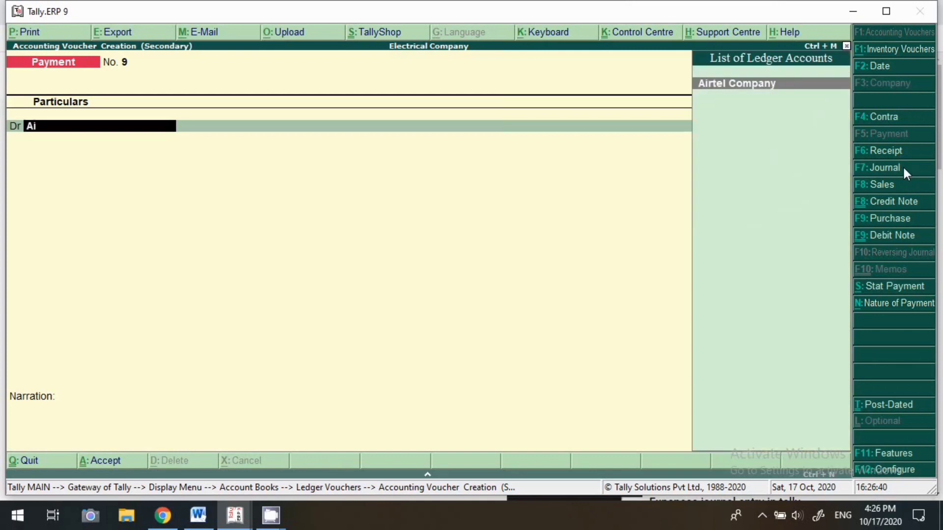
key("Return")
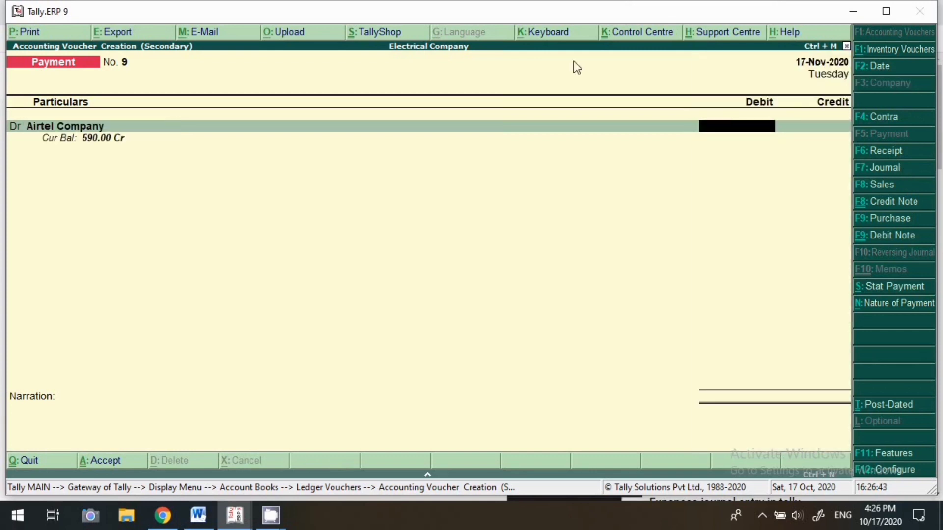
type("590")
key("Return")
key("Return")
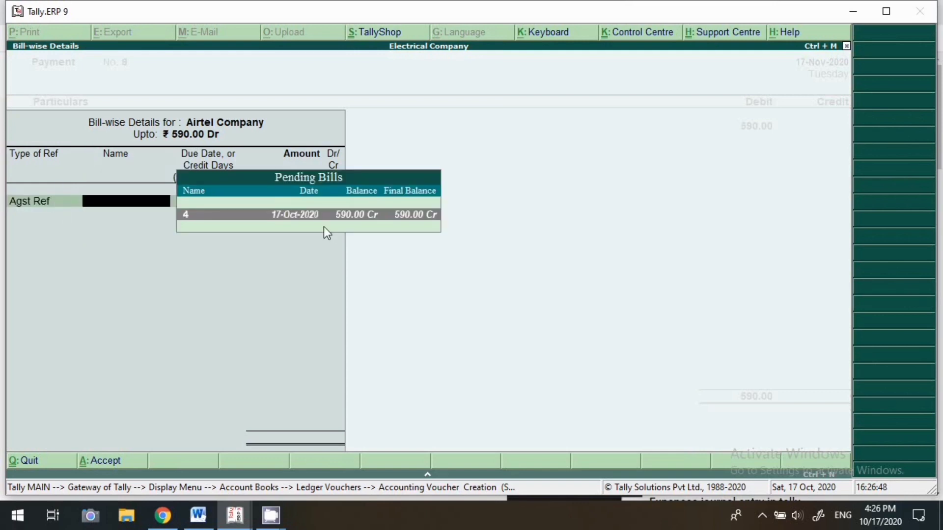
key("Return")
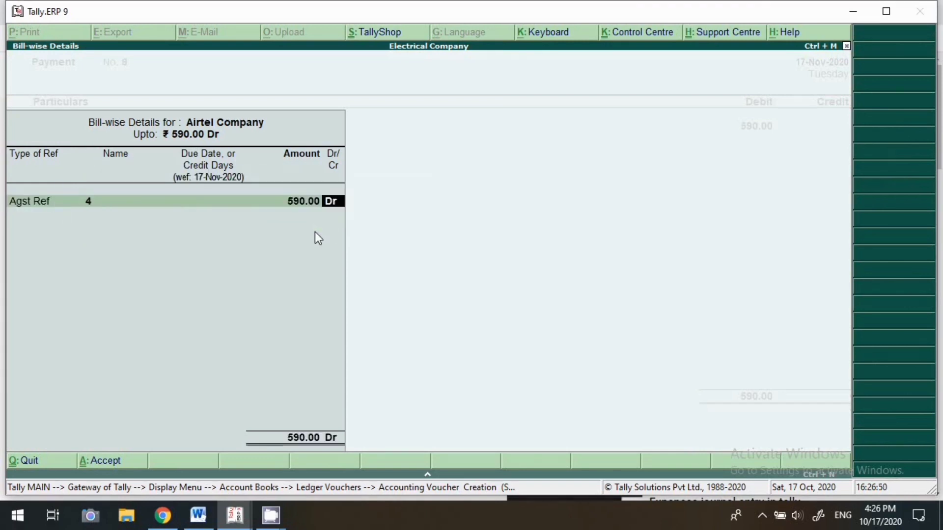
key("Return")
key("Return")
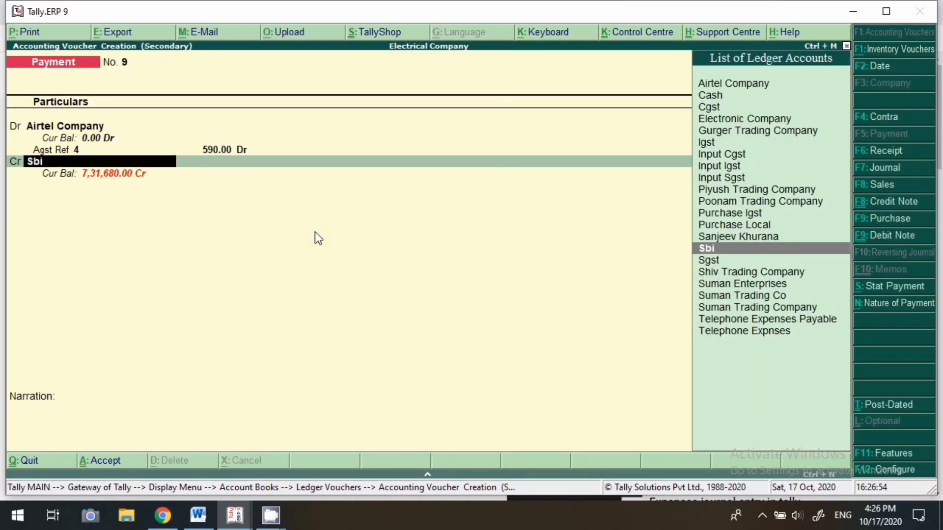
Credit Sbi with 590 as a cheque dated 17-Nov-2020, save the payment voucher without a narration, and quit the purchase entry
key("Return")
key("Return")
key("Return")
key("Return")
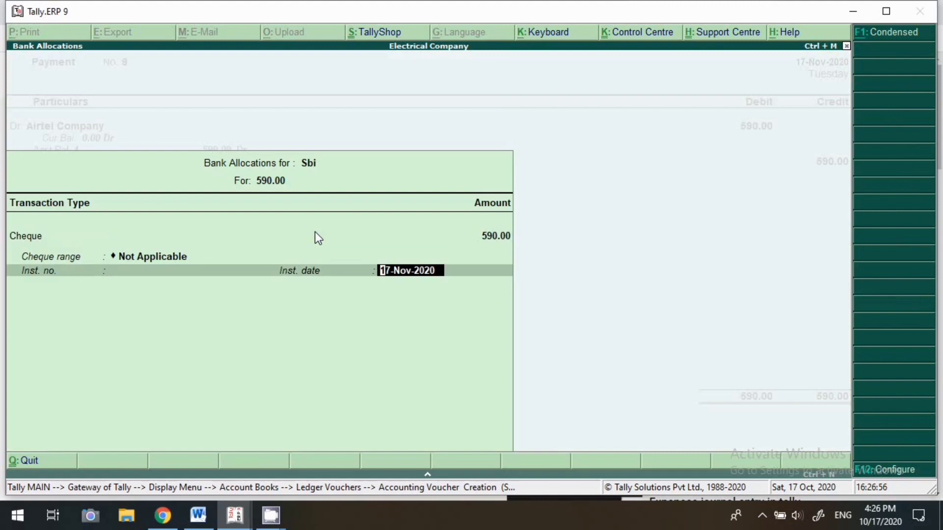
key("Return")
key("Return")
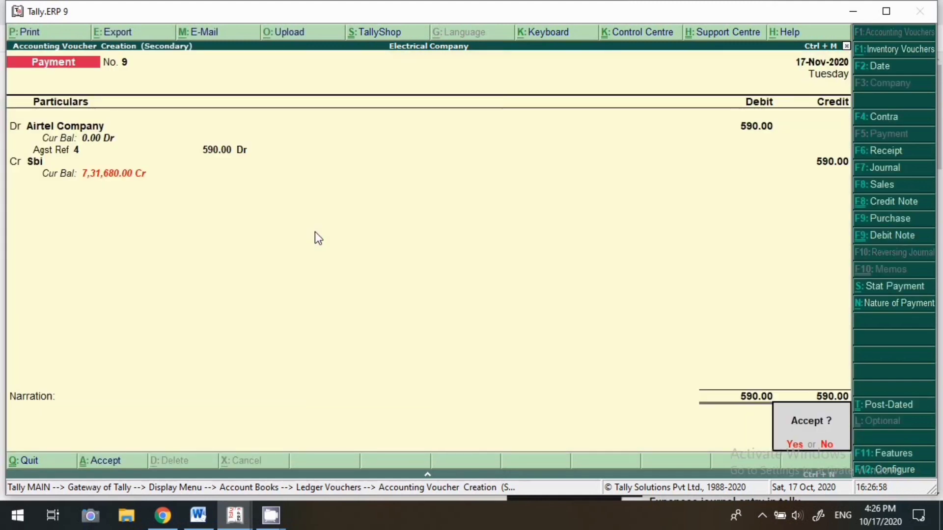
key("Return")
key("Return")
key("Escape")
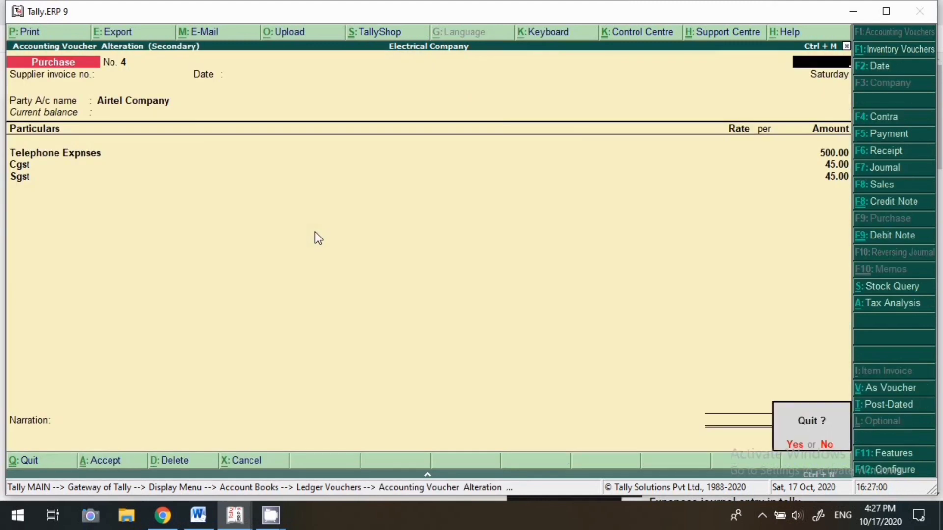
key("Return")
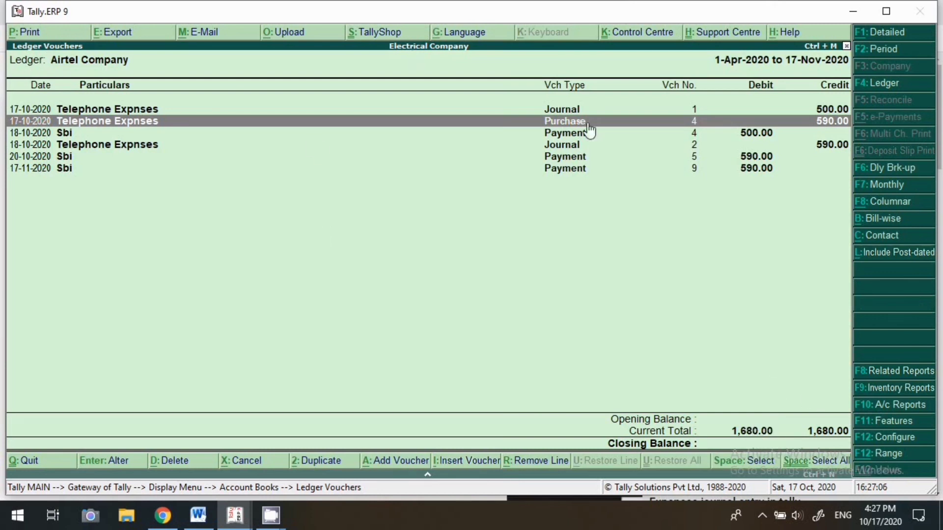
Review the journal and purchase entries in Airtel Company's ledger and return to the Gateway of Tally
left_click(572, 110)
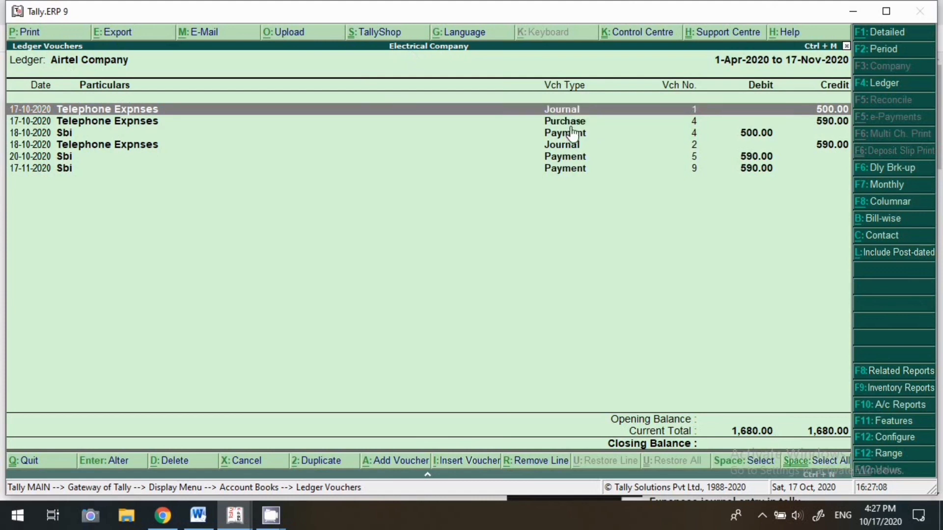
left_click(572, 124)
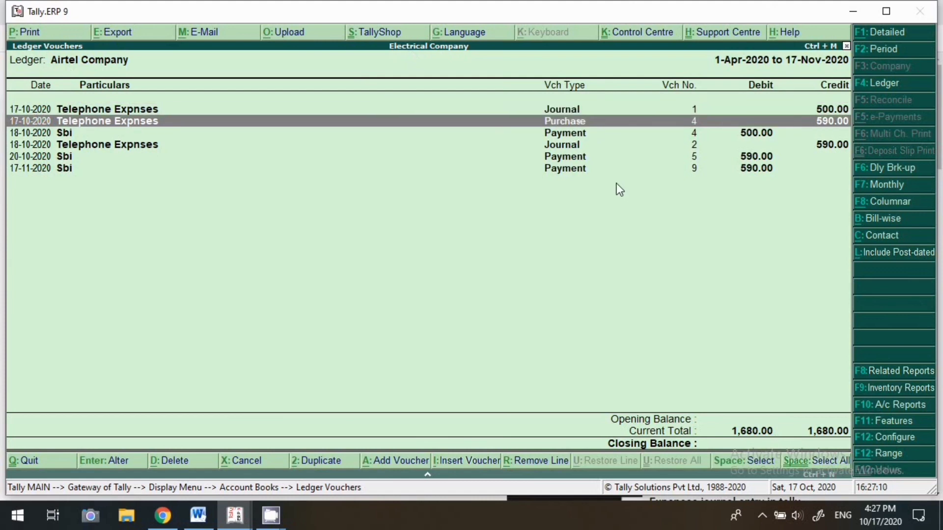
key("Escape")
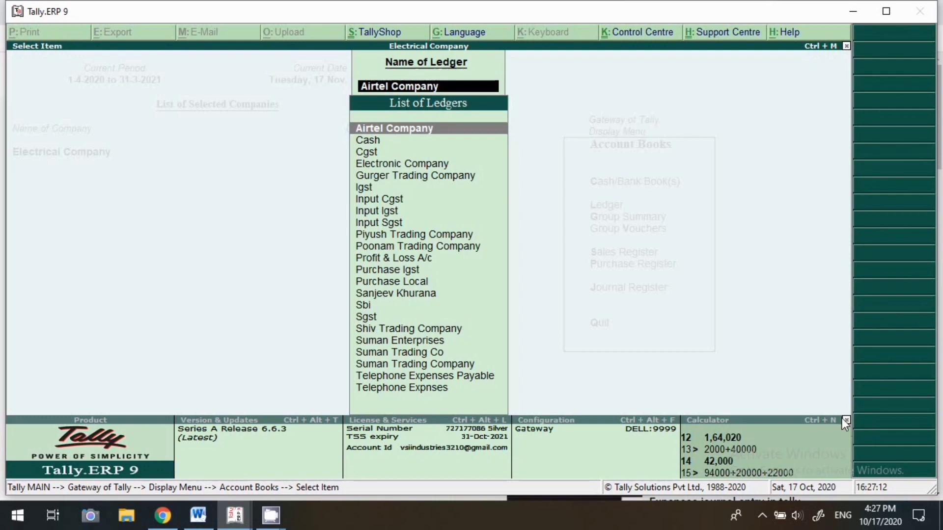
key("Escape")
key("Escape")
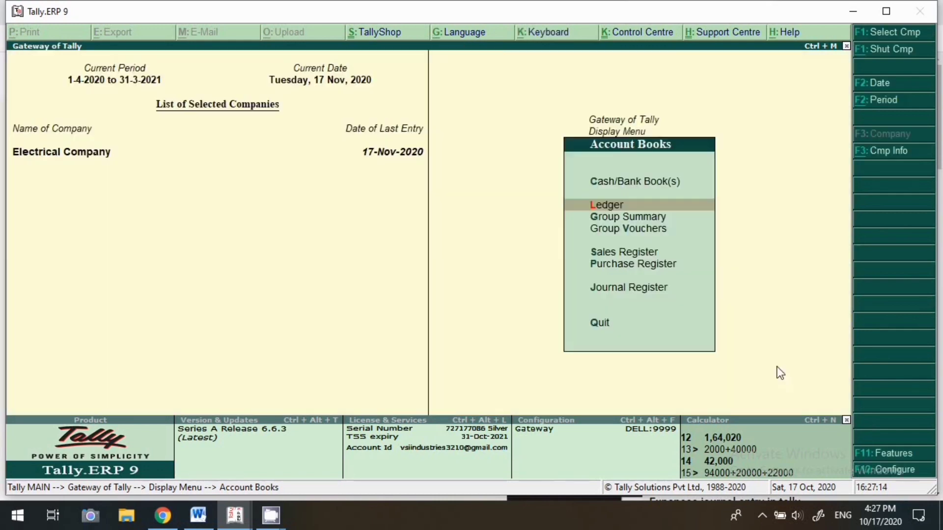
key("Escape")
key("Escape")
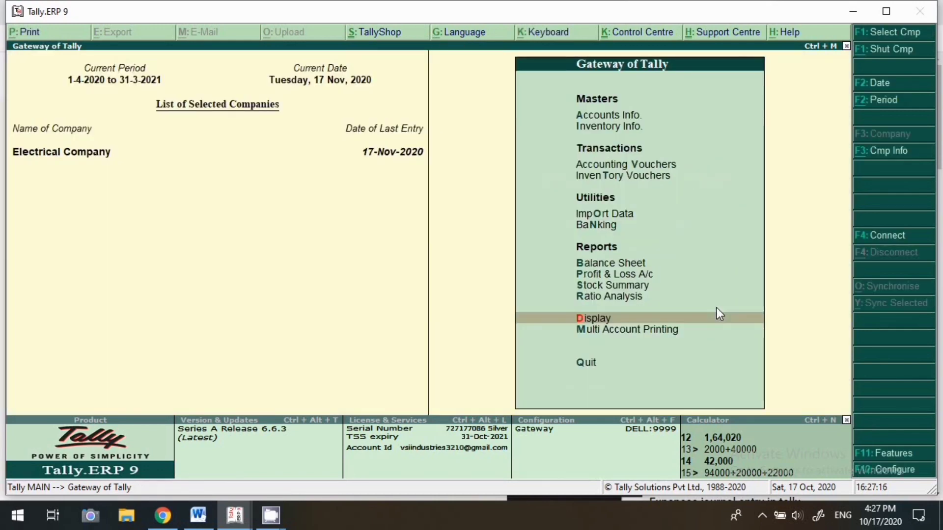
Display the GSTR-2 return from the statutory GST reports
key("Return")
key("y")
key("g")
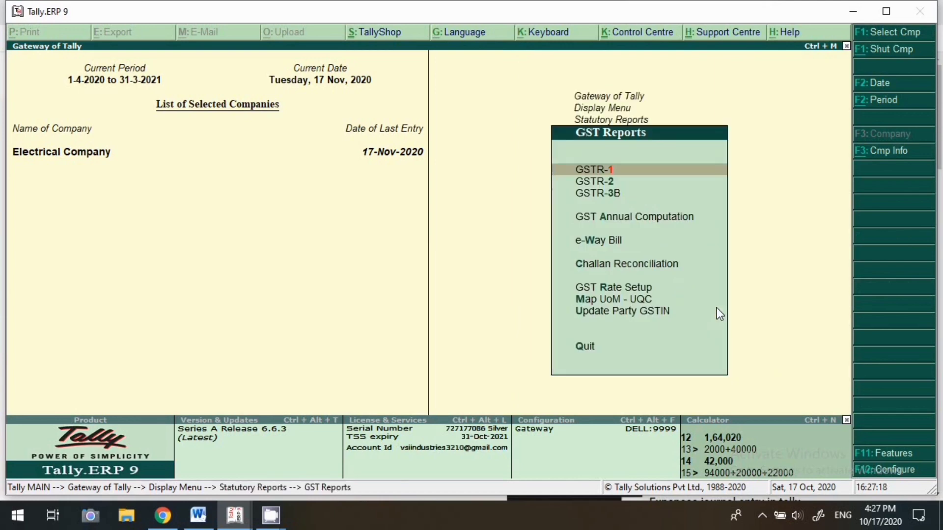
key("Down")
key("Return")
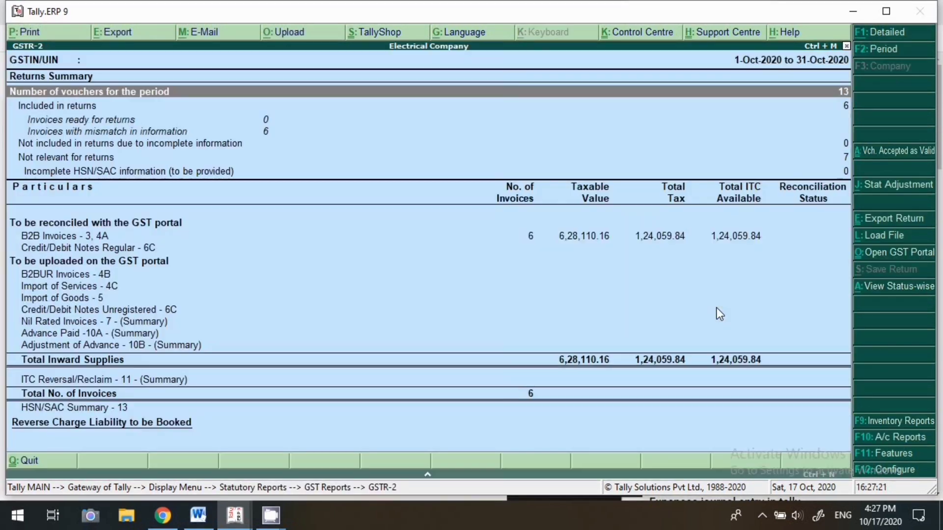
Drill down from B2B Invoices - 3, 4A in the returns summary to Airtel Company's voucher register
key("Down")
key("Down")
key("Down")
key("Down")
key("Down")
key("Down")
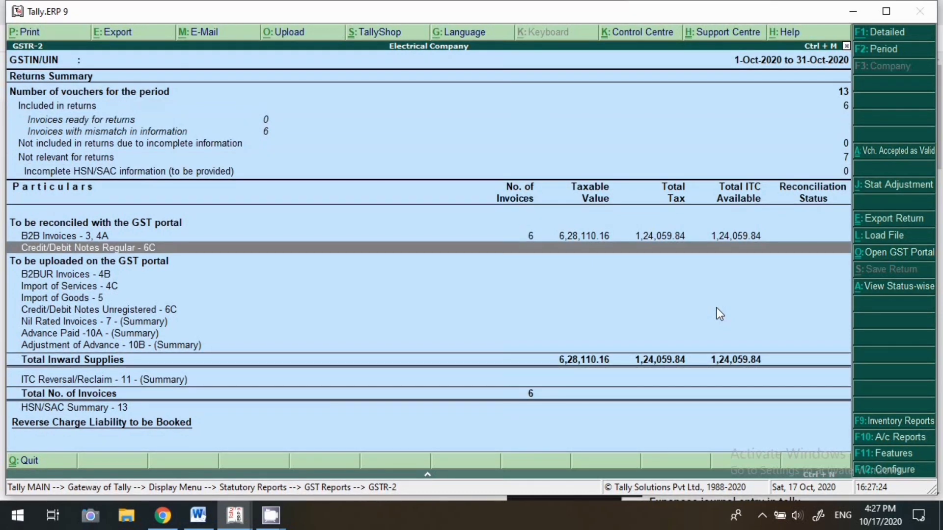
key("Up")
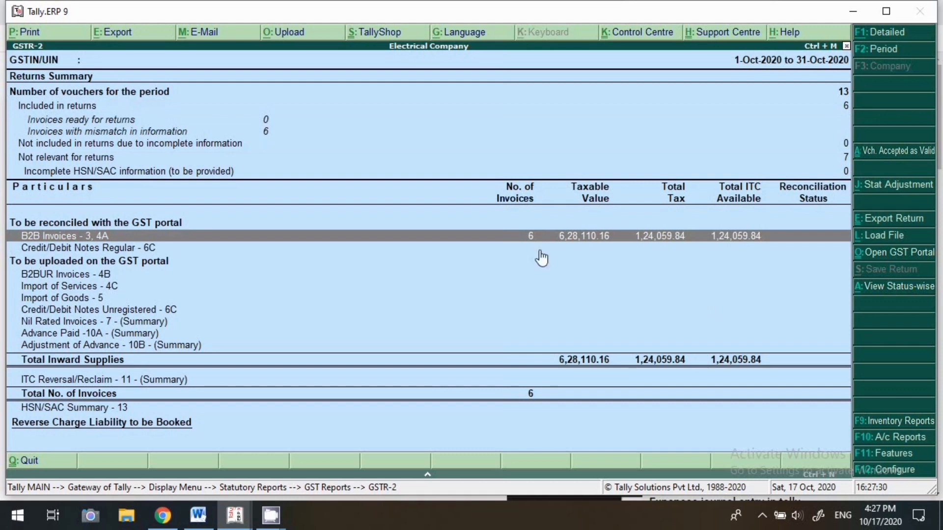
left_click(526, 240)
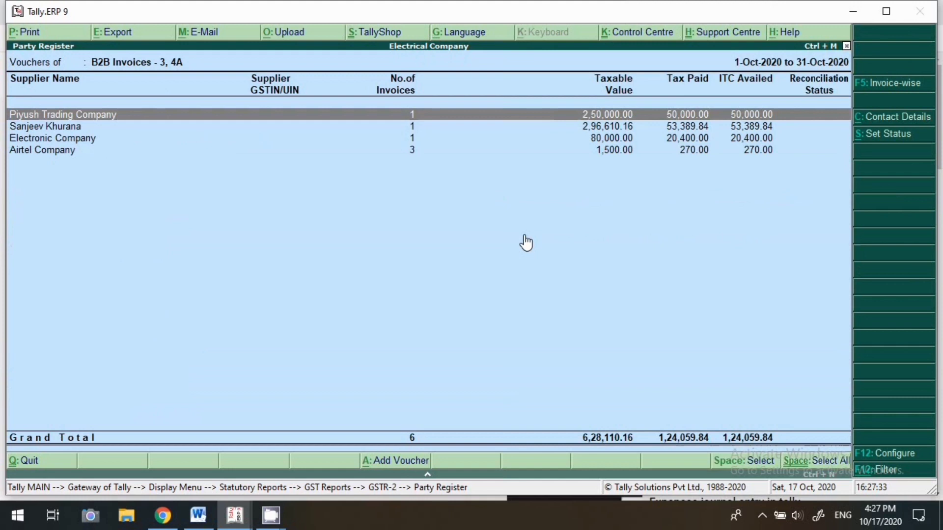
key("End")
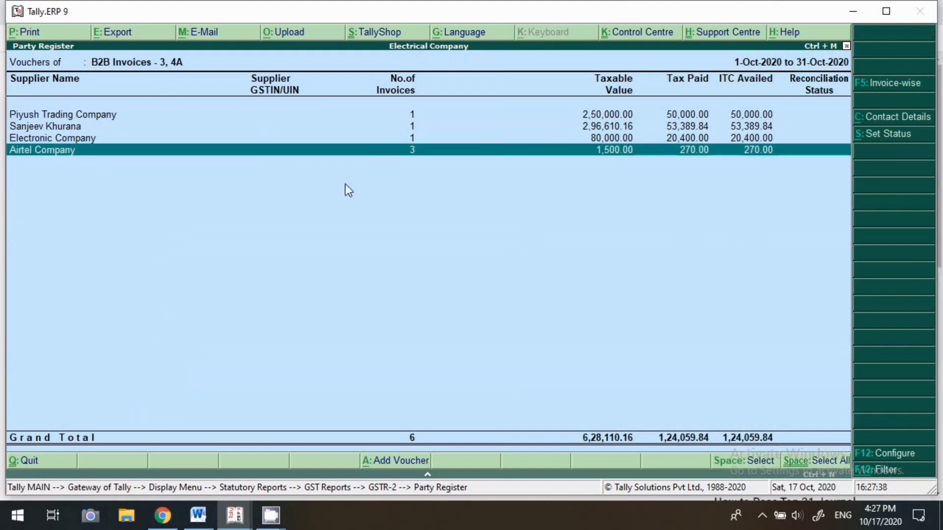
left_click(419, 159)
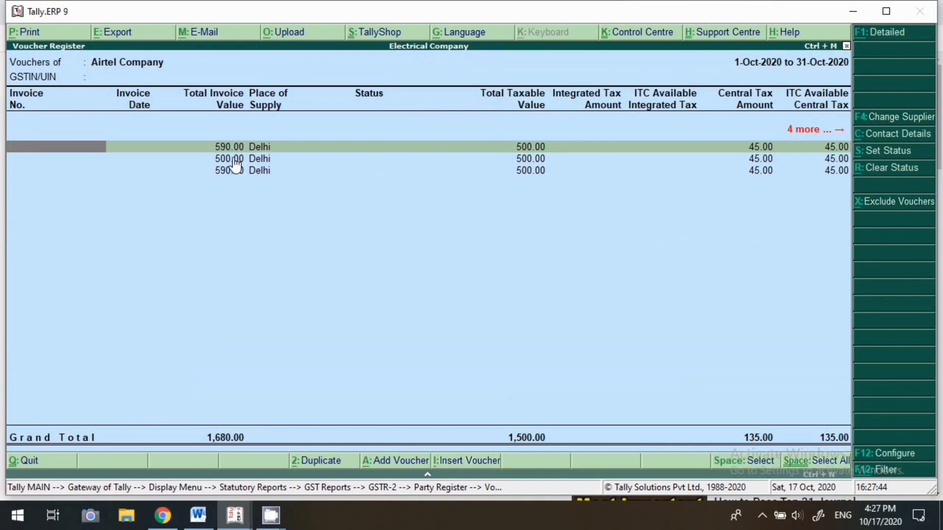
Examine Airtel Company's purchase voucher and both telephone expense journal vouchers from the register, and return to the party register
double_click(234, 159)
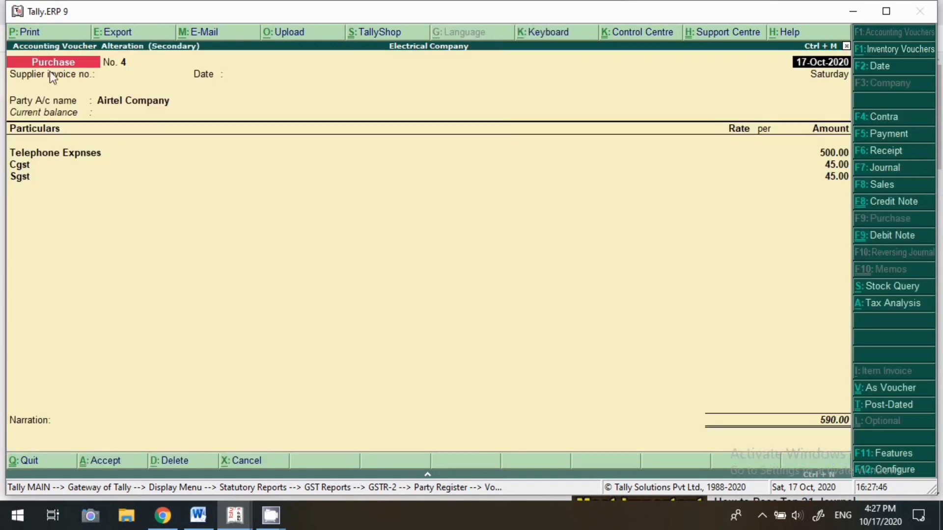
key("ctrl+a")
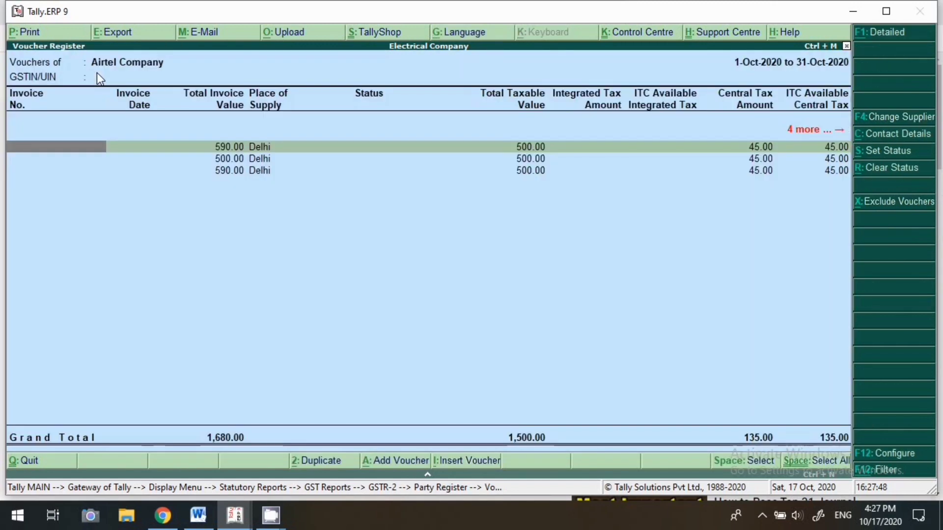
key("Down")
key("Return")
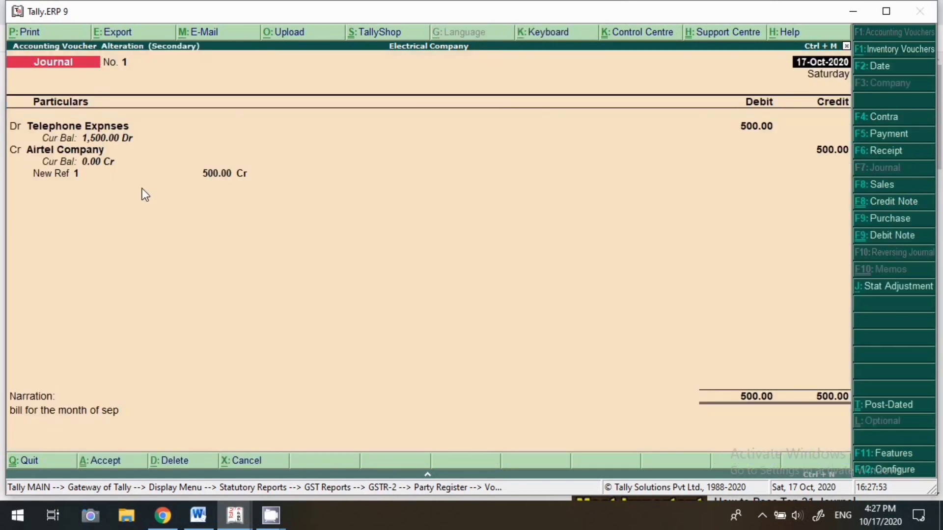
key("Escape")
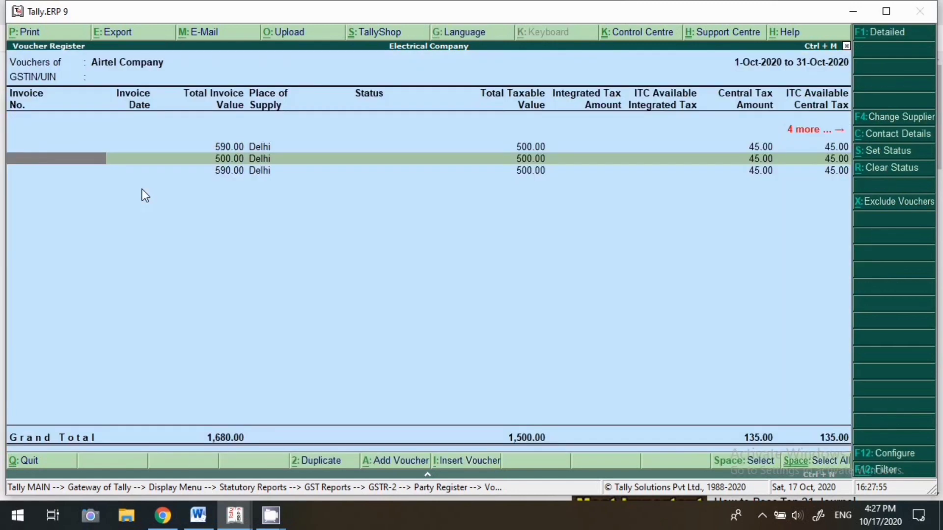
key("Down")
key("Return")
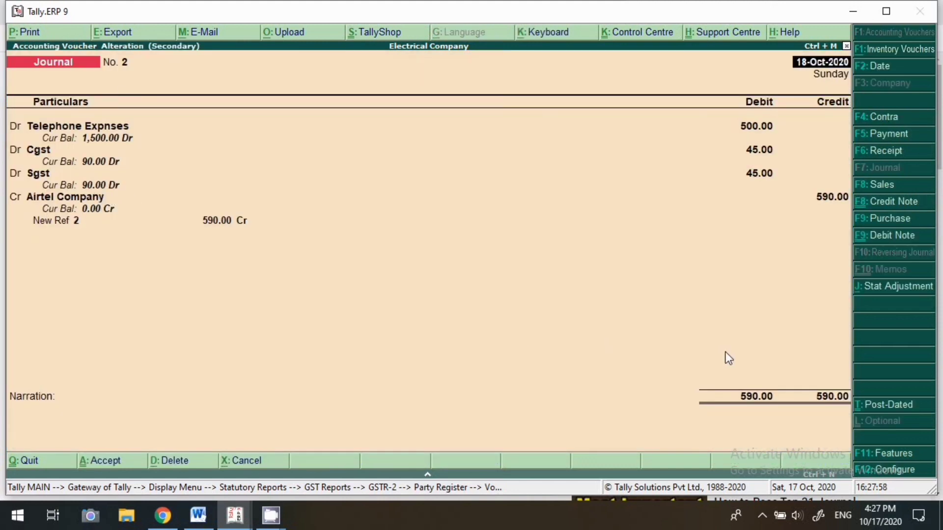
key("Escape")
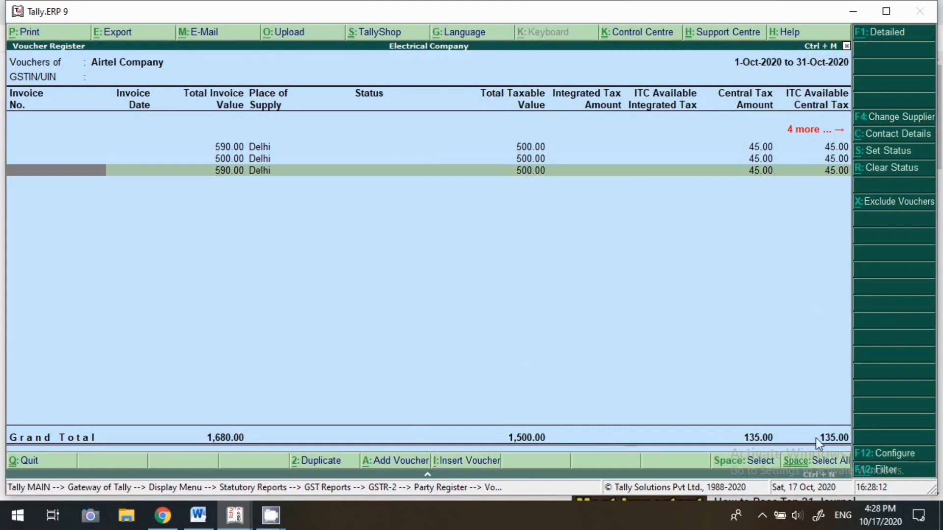
key("Escape")
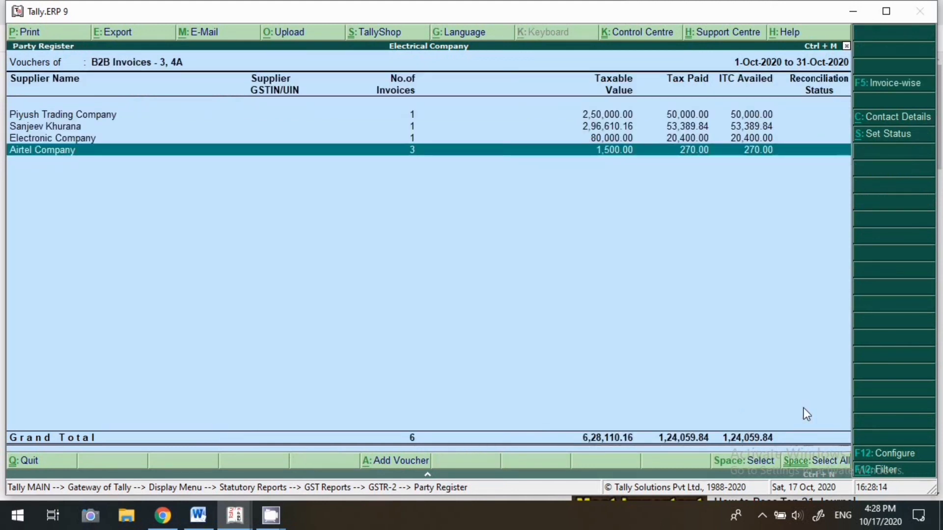